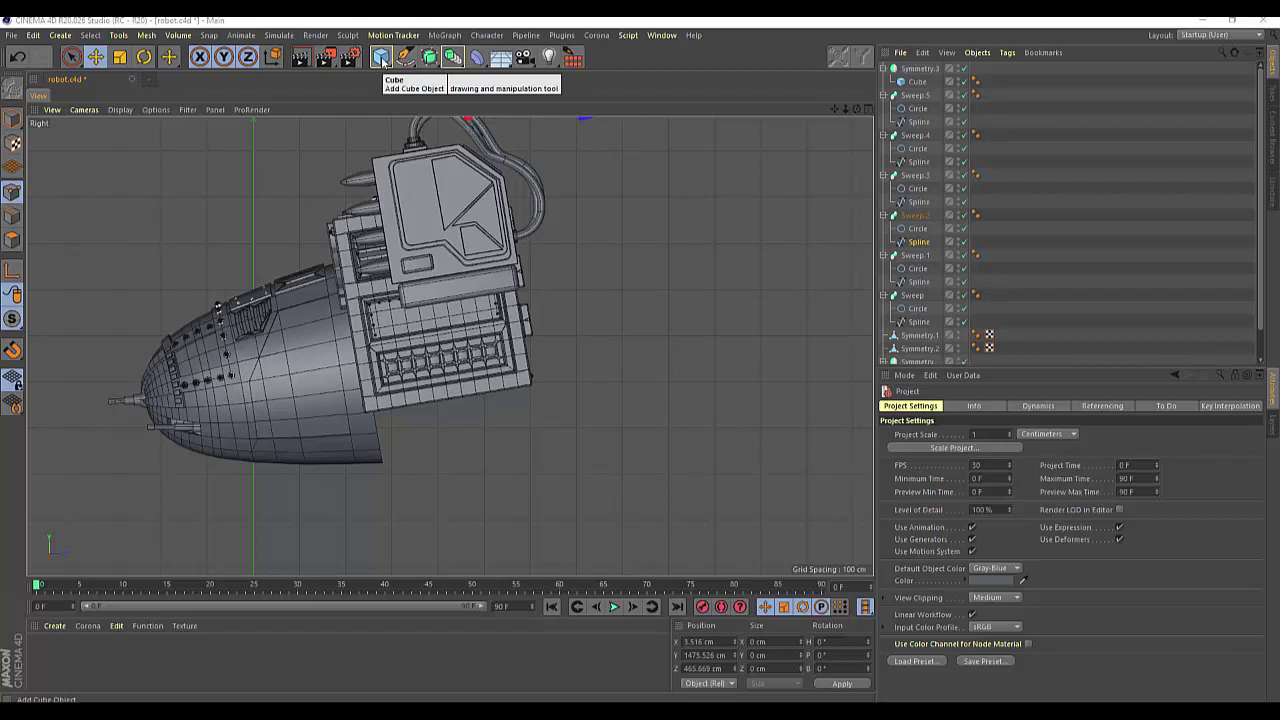
# Add a new cube and position it beneath the robot body.
pyautogui.click(383, 60)
pyautogui.scroll(-2, 380, 453)
pyautogui.scroll(-2, 381, 452)
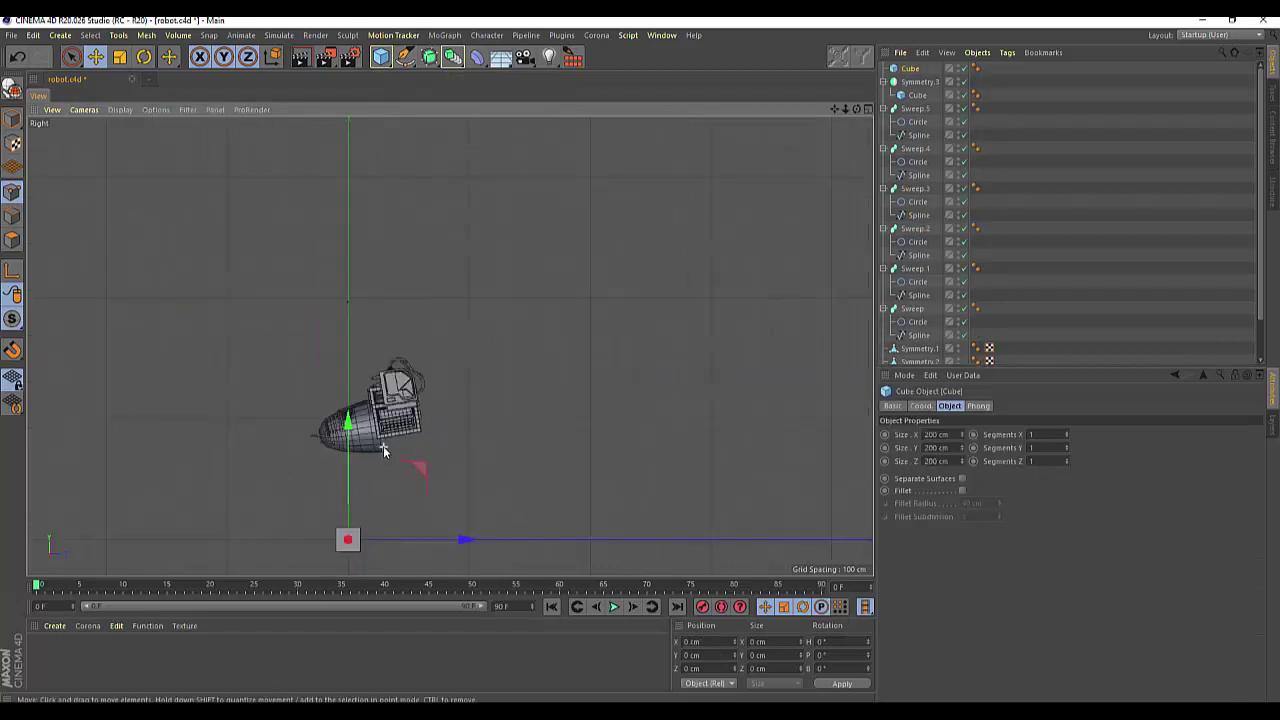
pyautogui.moveTo(353, 428)
pyautogui.mouseDown()
pyautogui.moveTo(362, 358)
pyautogui.moveTo(357, 429)
pyautogui.mouseUp()
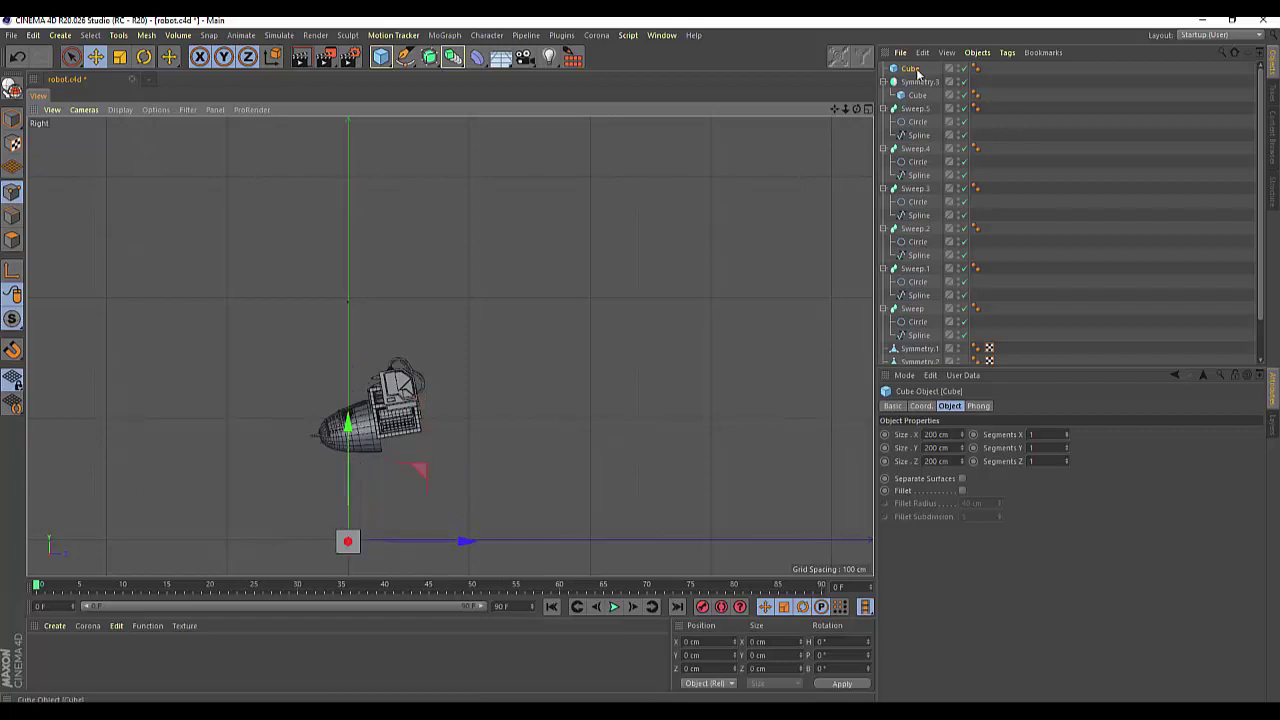
pyautogui.scroll(5, 369, 490)
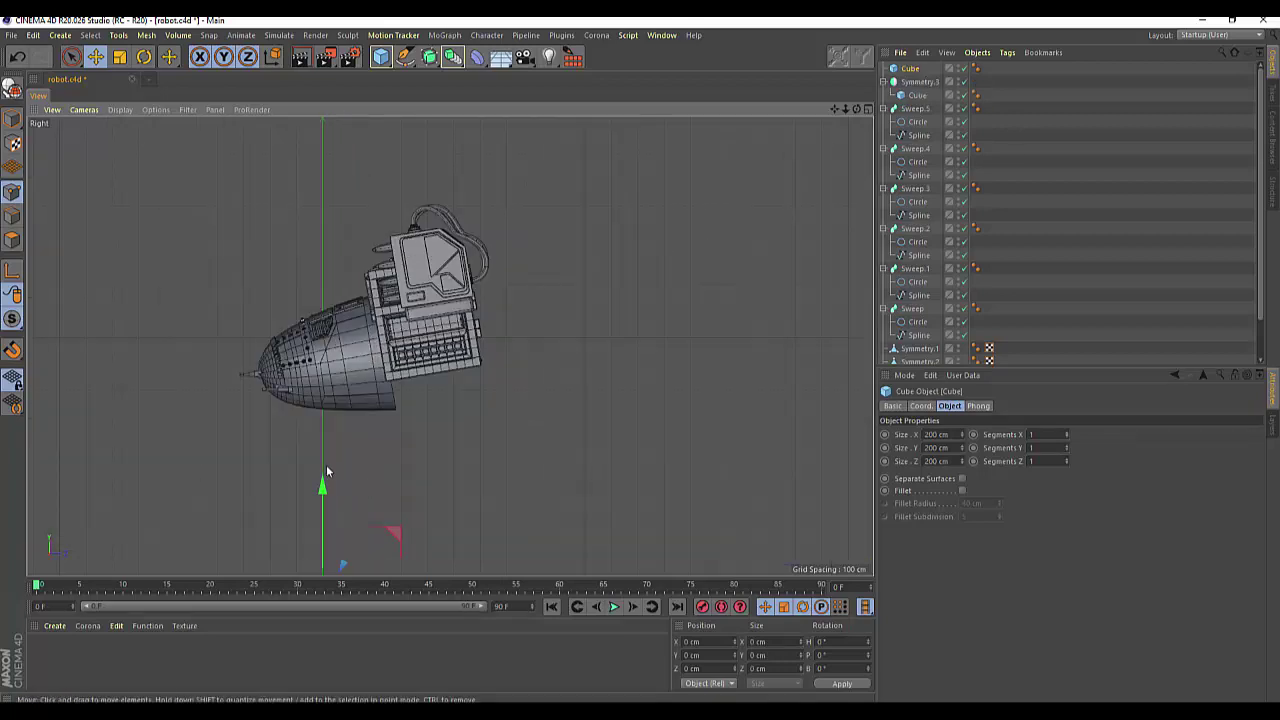
pyautogui.moveTo(321, 486); pyautogui.dragTo(425, 303)
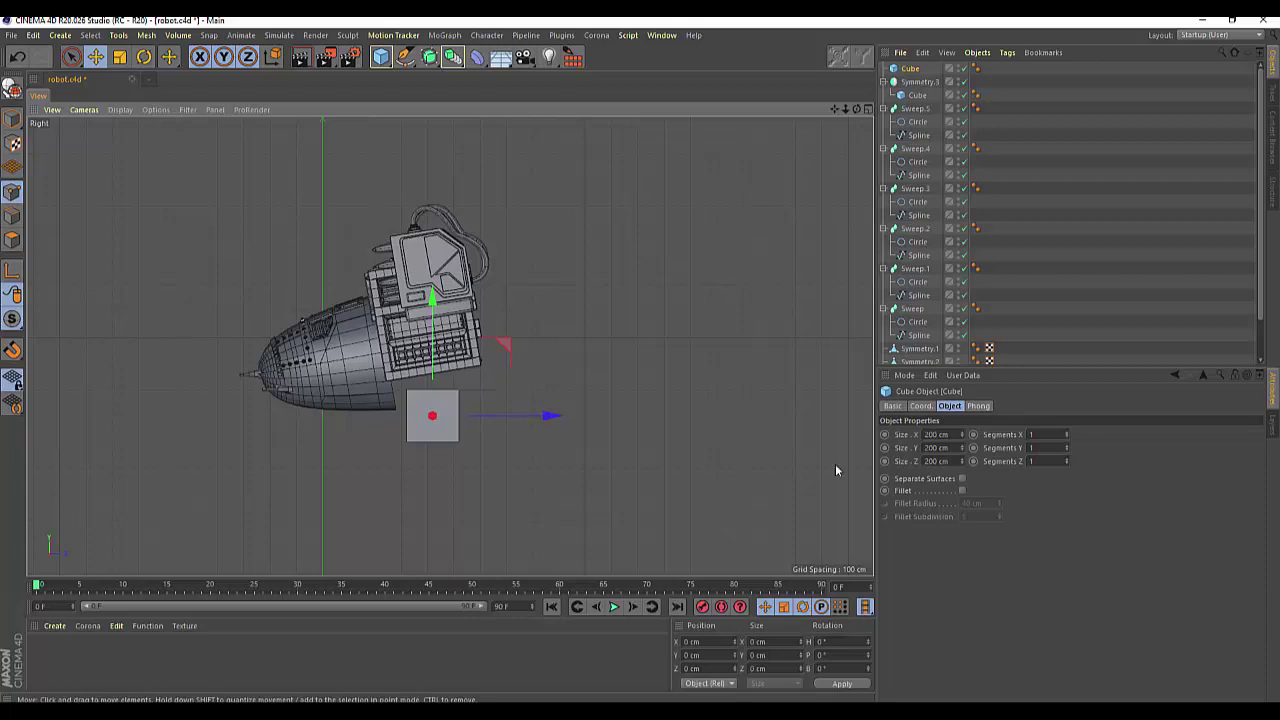
# Resize the cube to a flat 198 × 66 × 526 cm slab.
pyautogui.moveTo(963, 435); pyautogui.dragTo(962, 566)
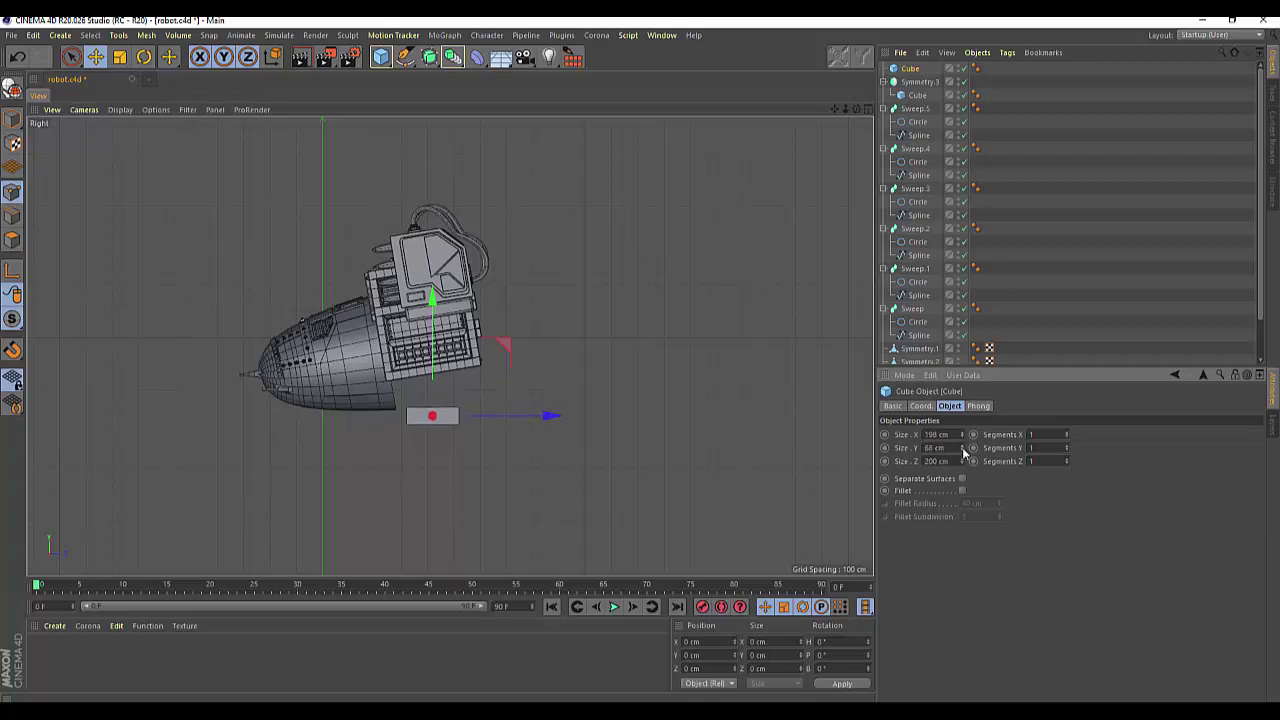
pyautogui.moveTo(963, 461); pyautogui.dragTo(963, 420)
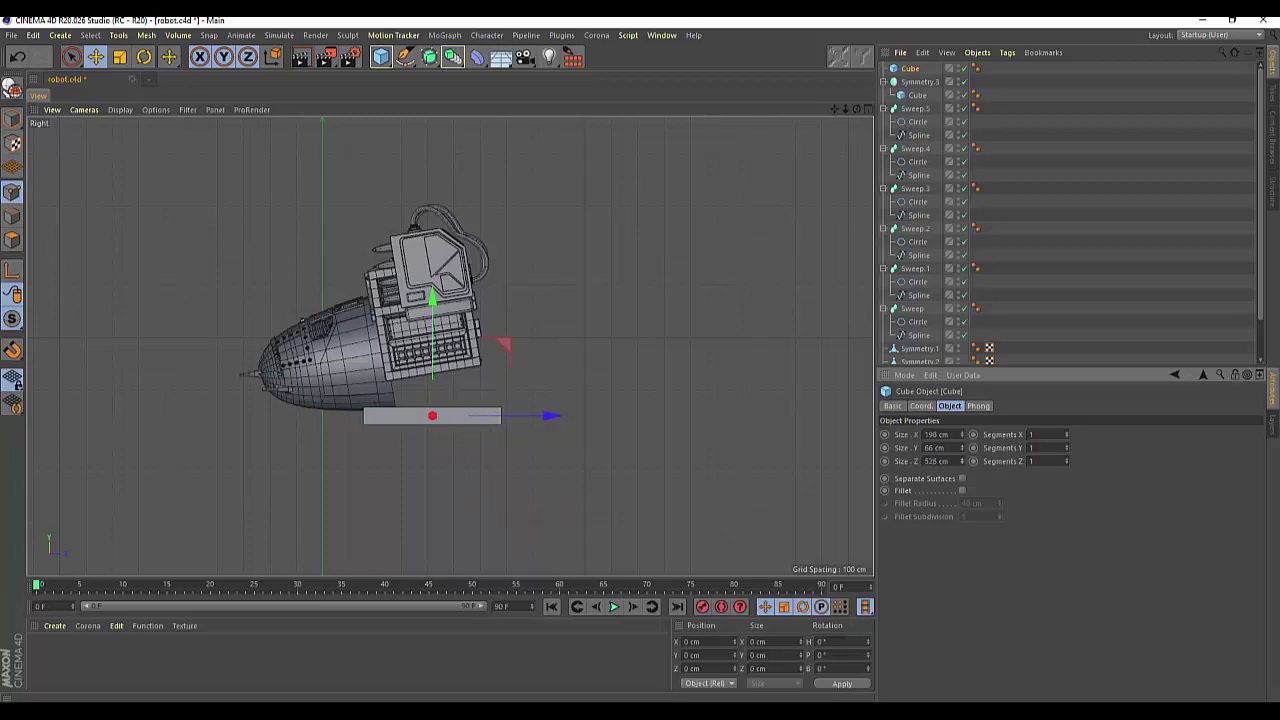
pyautogui.click(143, 57)
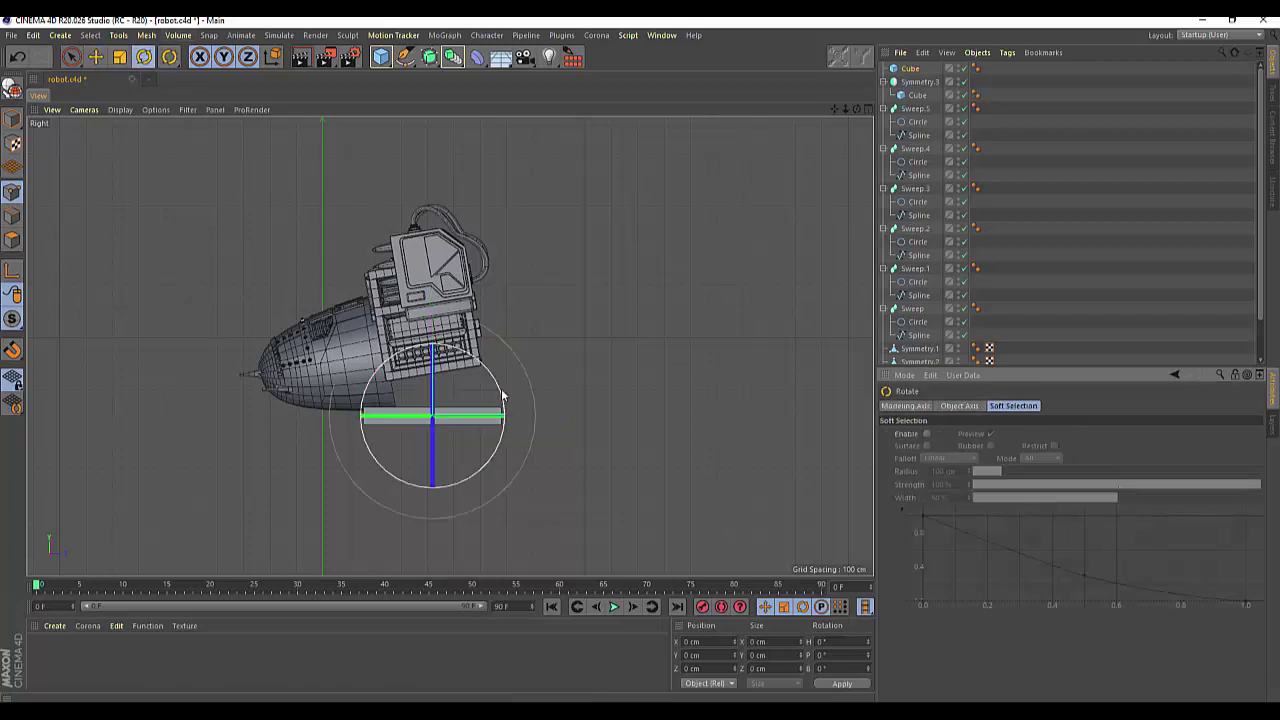
# Tilt the slab to about 8° heading and raise it slightly beneath the body.
pyautogui.moveTo(502, 395); pyautogui.dragTo(497, 382)
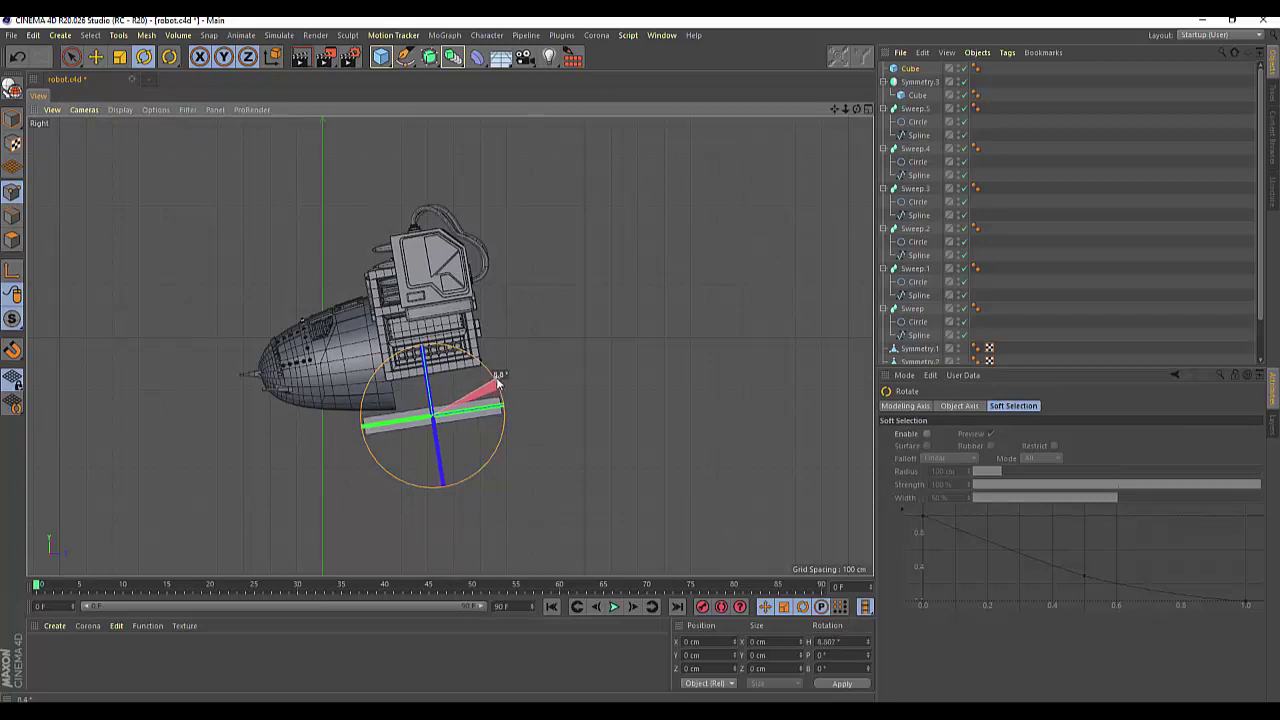
pyautogui.moveTo(498, 381); pyautogui.dragTo(498, 382)
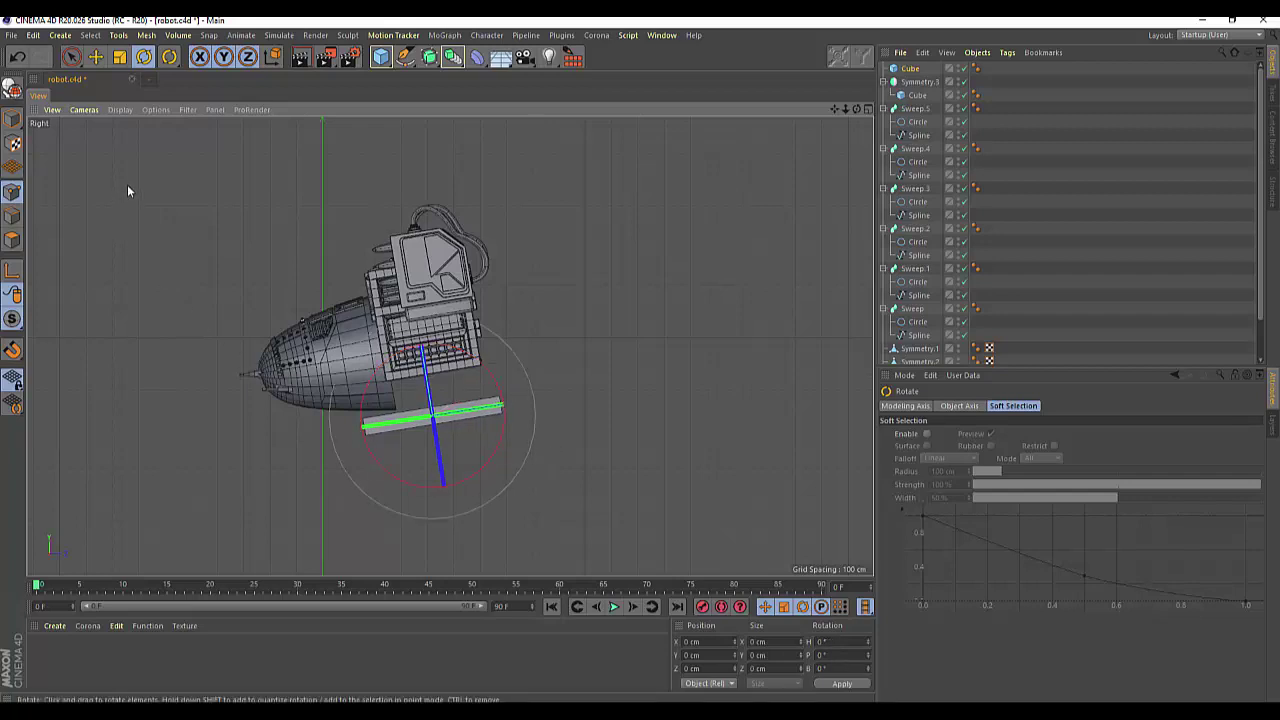
pyautogui.click(71, 57)
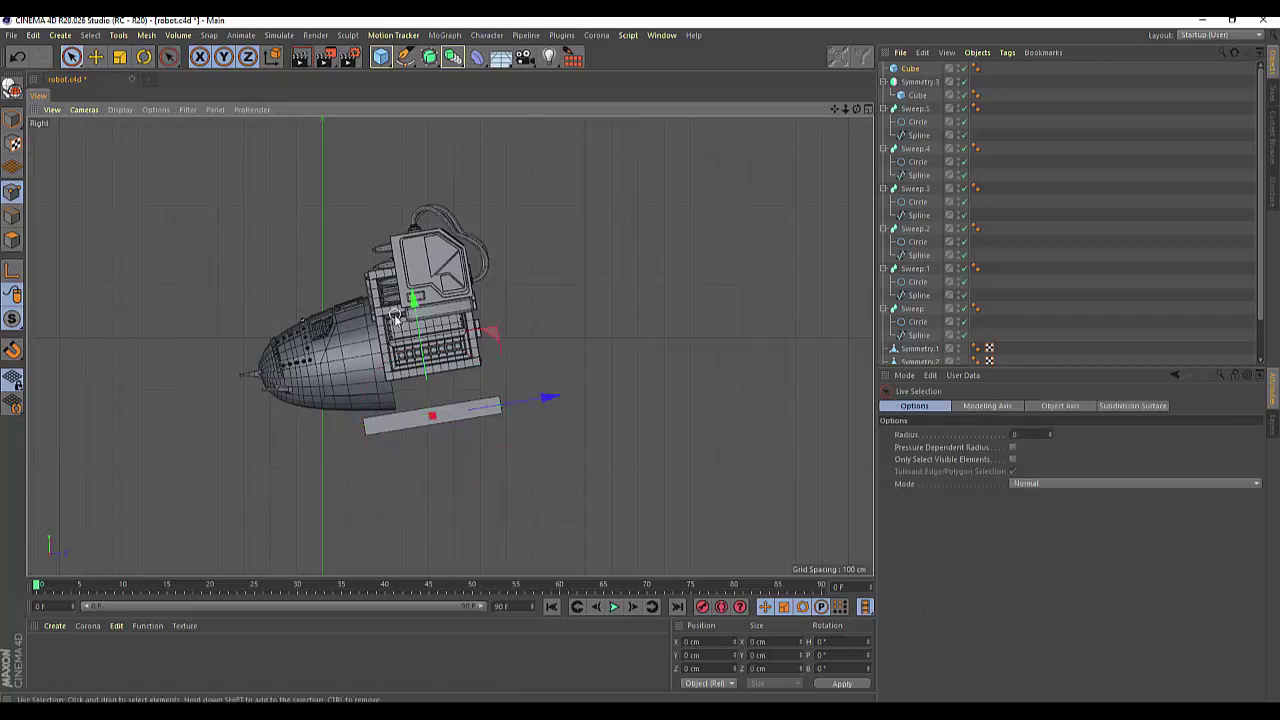
pyautogui.moveTo(417, 310); pyautogui.dragTo(416, 295)
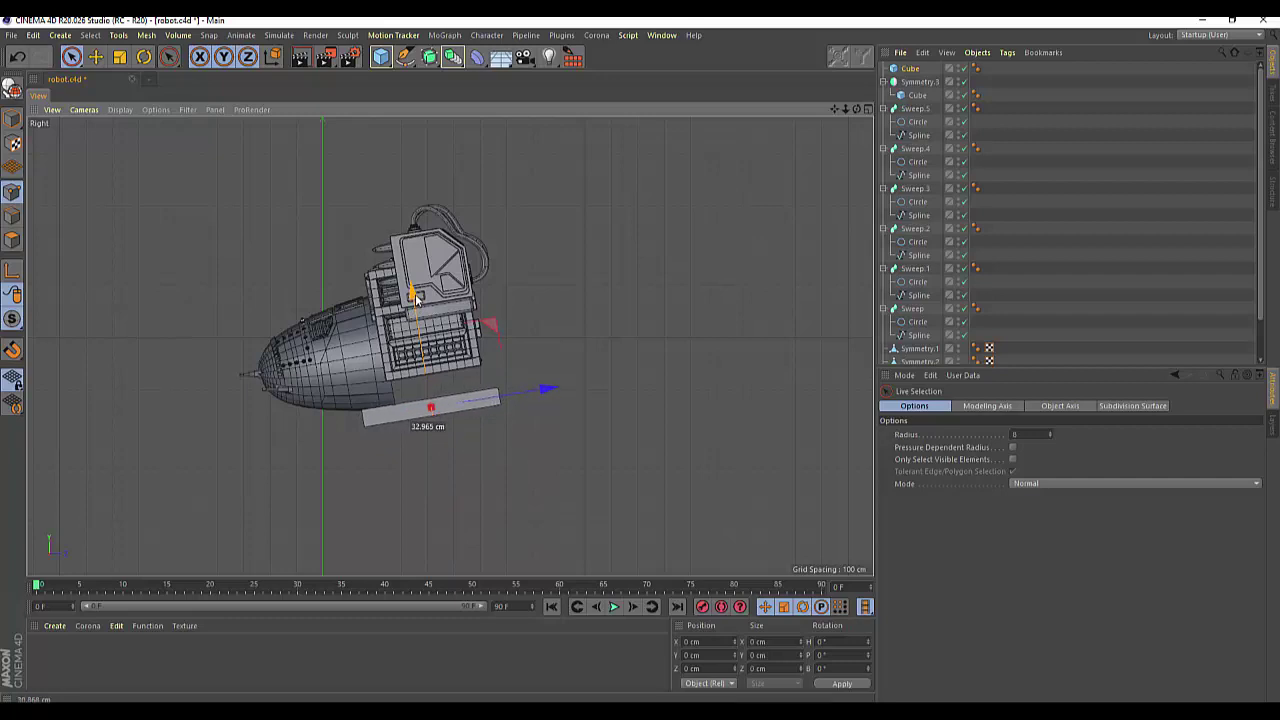
# Show the four-view layout and set the cube's Size Y to 55 cm.
pyautogui.click(868, 109)
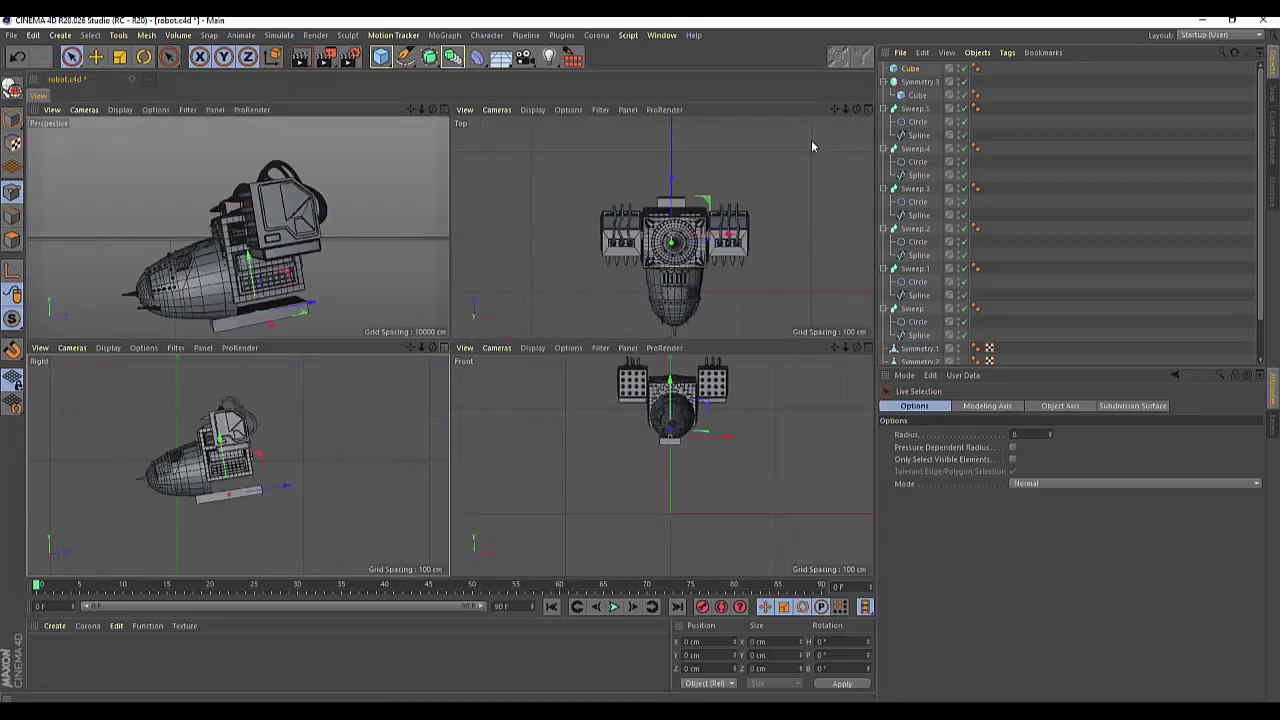
pyautogui.moveTo(432, 109); pyautogui.dragTo(314, 234)
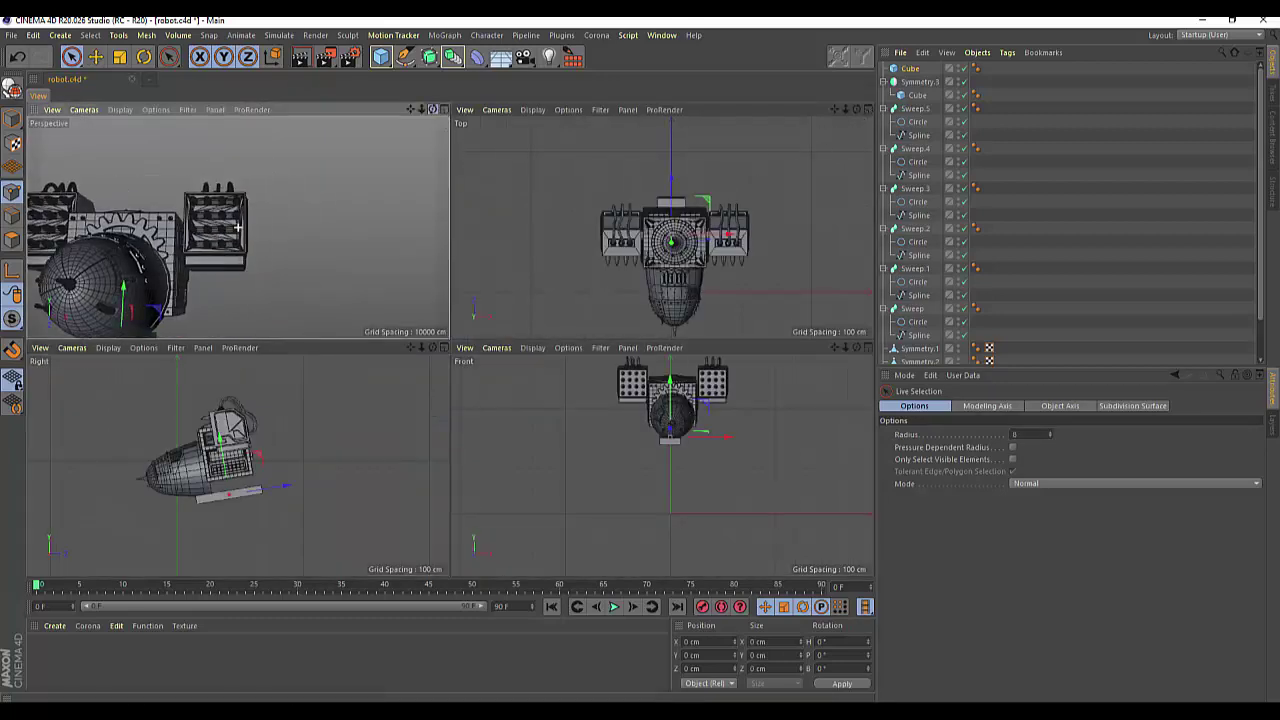
pyautogui.scroll(-2, 324, 230)
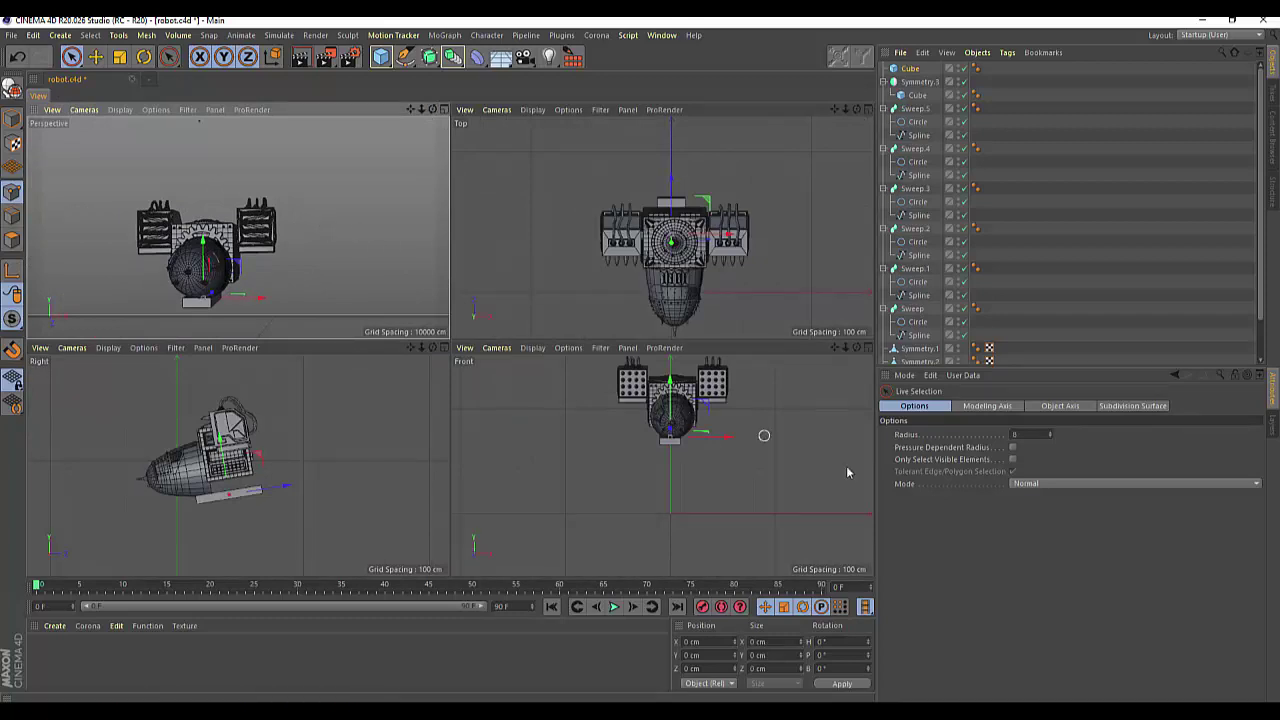
pyautogui.click(906, 69)
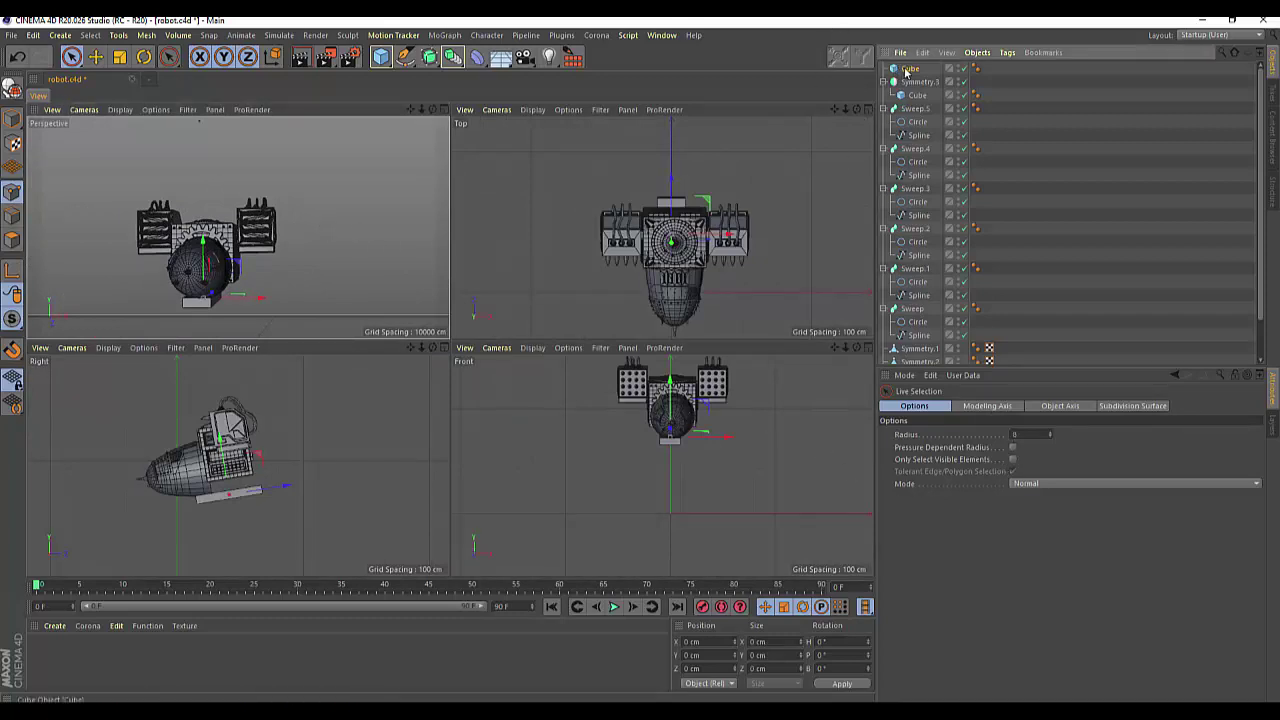
pyautogui.click(963, 450)
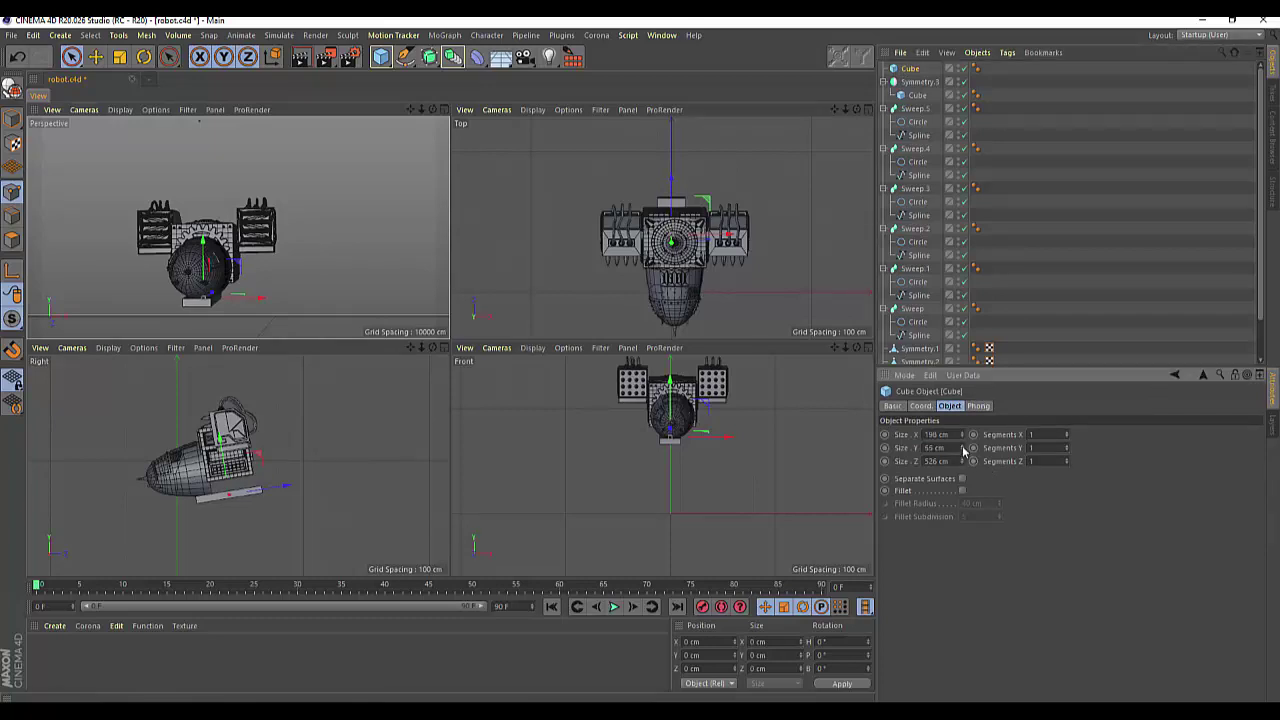
# Maximize the Perspective view and convert the cube into an editable polygon object.
pyautogui.click(445, 109)
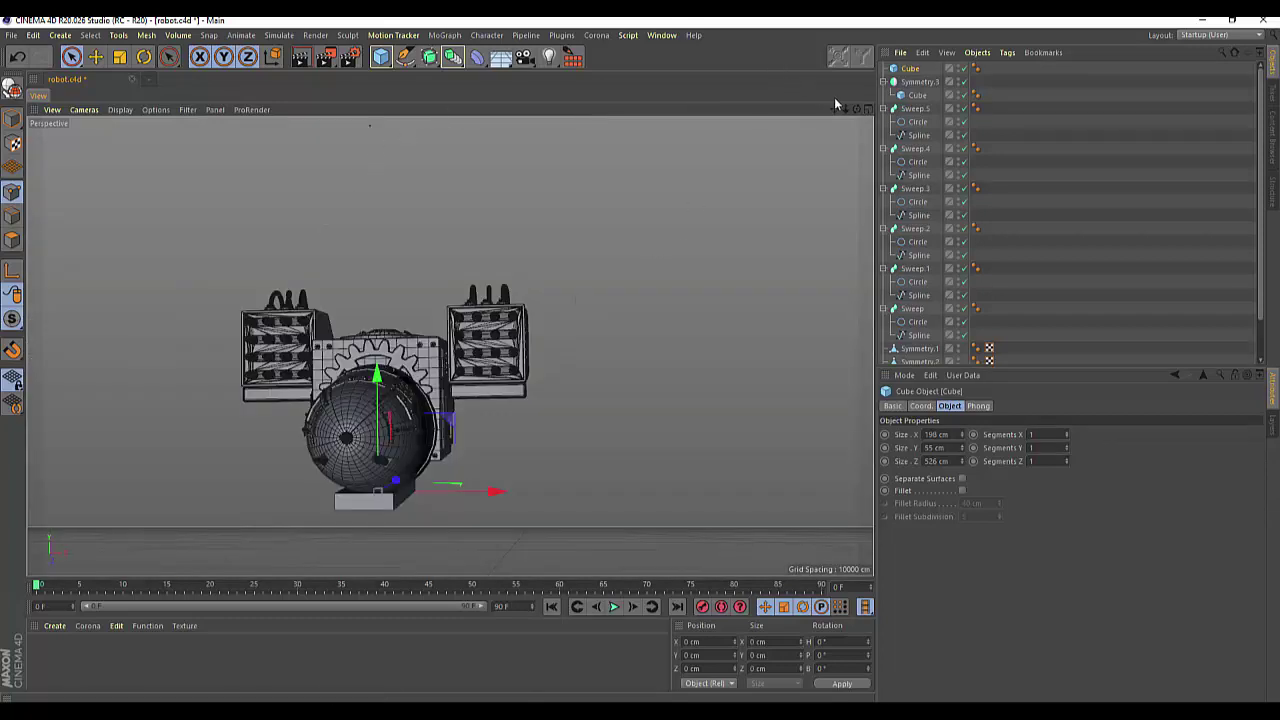
pyautogui.keyDown('alt'); pyautogui.moveTo(640, 450); pyautogui.dragTo(540, 456); pyautogui.keyUp('alt')
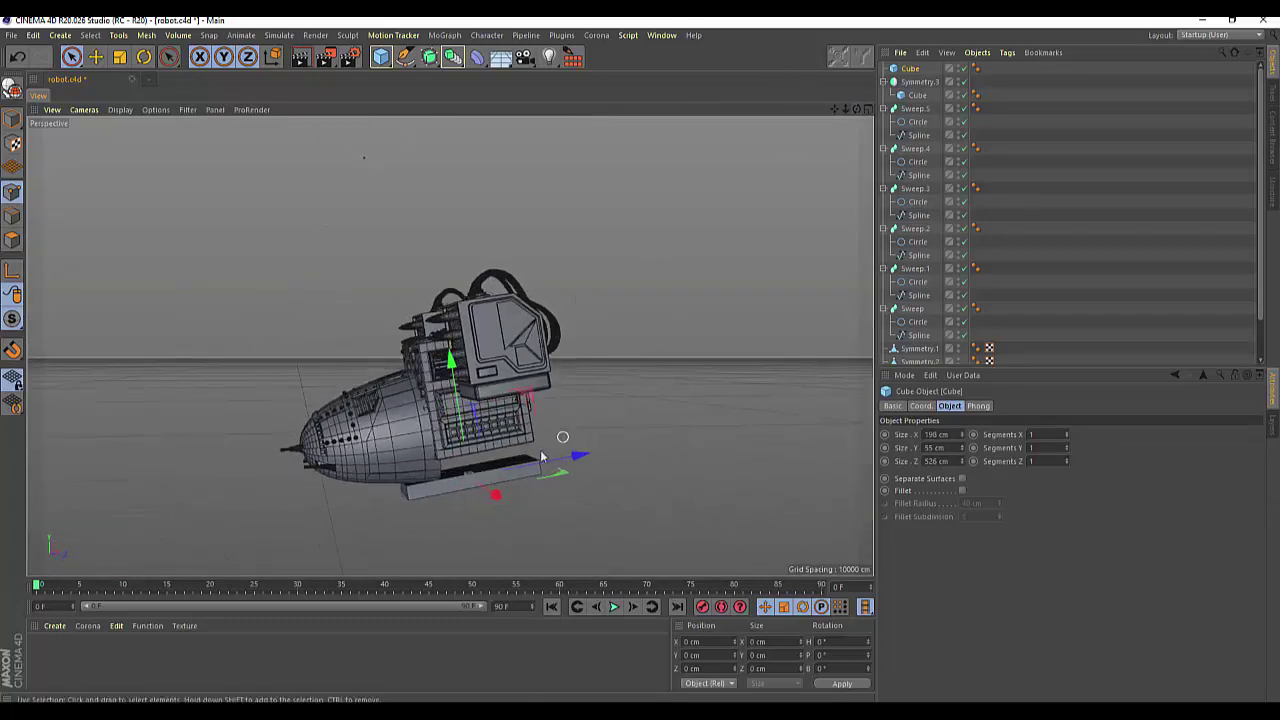
pyautogui.scroll(3, 428, 512)
pyautogui.scroll(3, 421, 478)
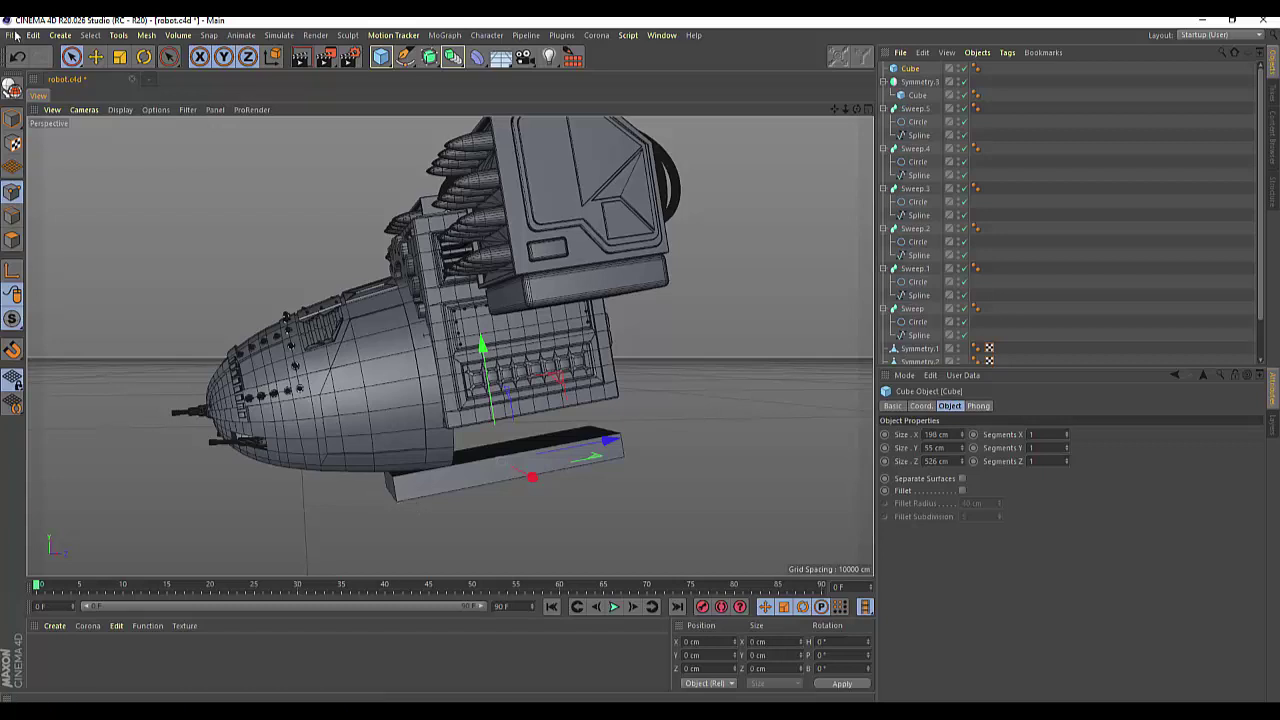
pyautogui.click(10, 88)
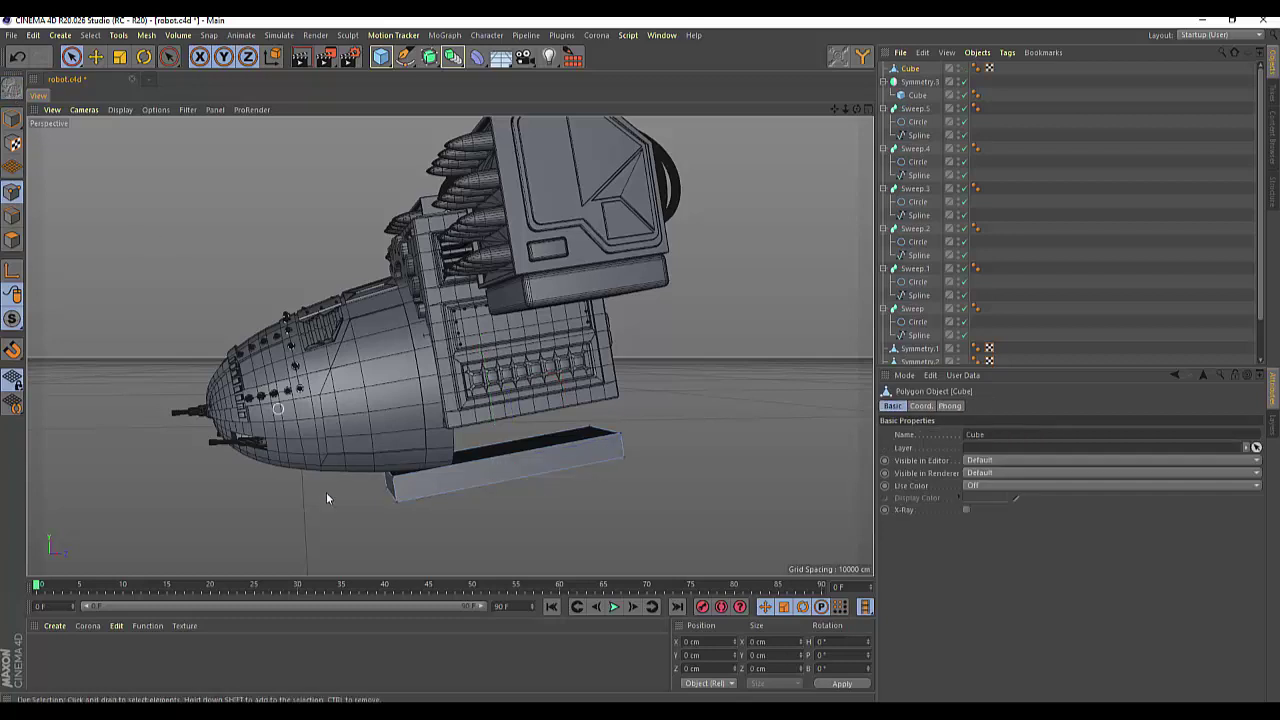
# Move the slab's bottom edge about 31 cm to slant its end.
pyautogui.click(383, 490)
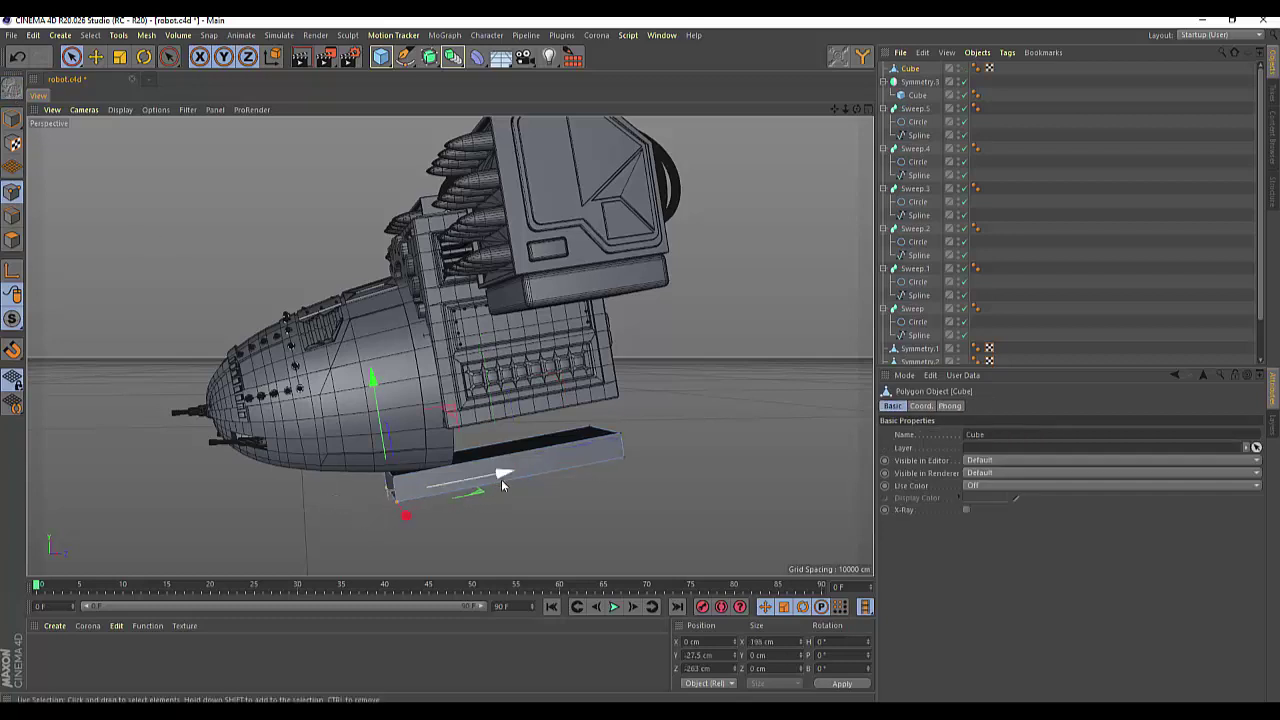
pyautogui.moveTo(503, 478); pyautogui.dragTo(523, 468)
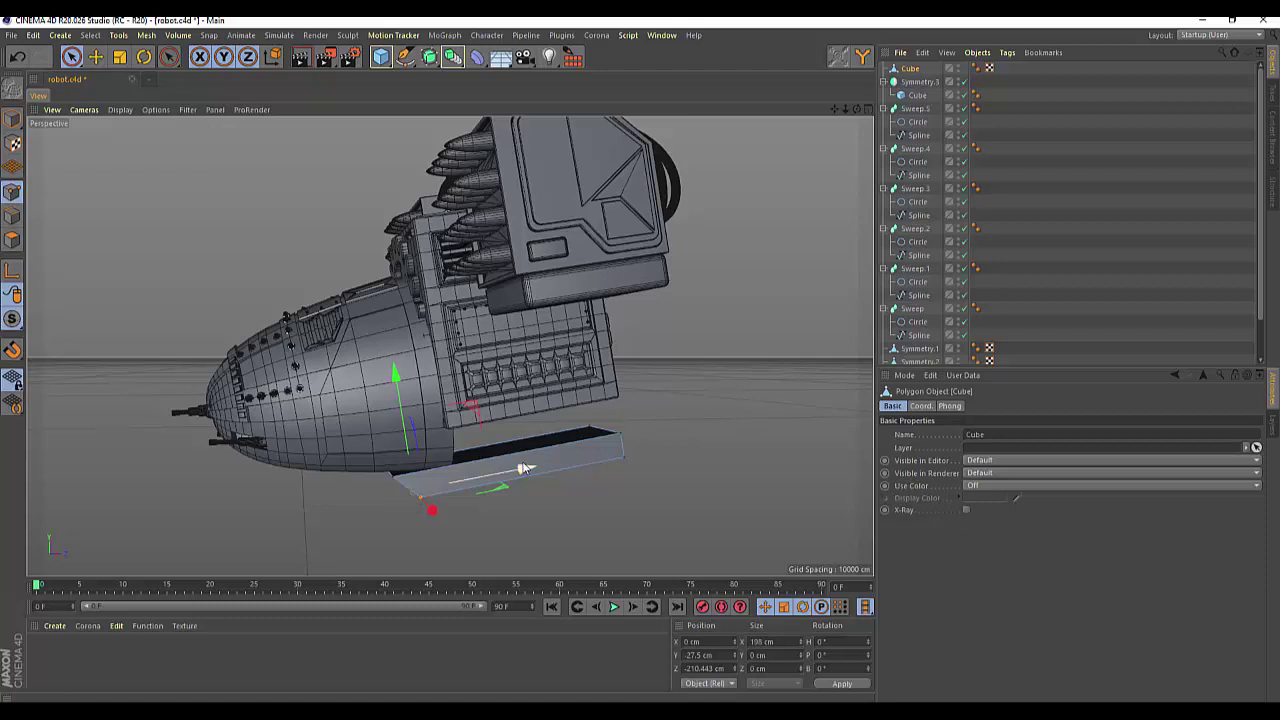
pyautogui.keyDown('alt'); pyautogui.moveTo(523, 468); pyautogui.dragTo(450, 346); pyautogui.keyUp('alt')
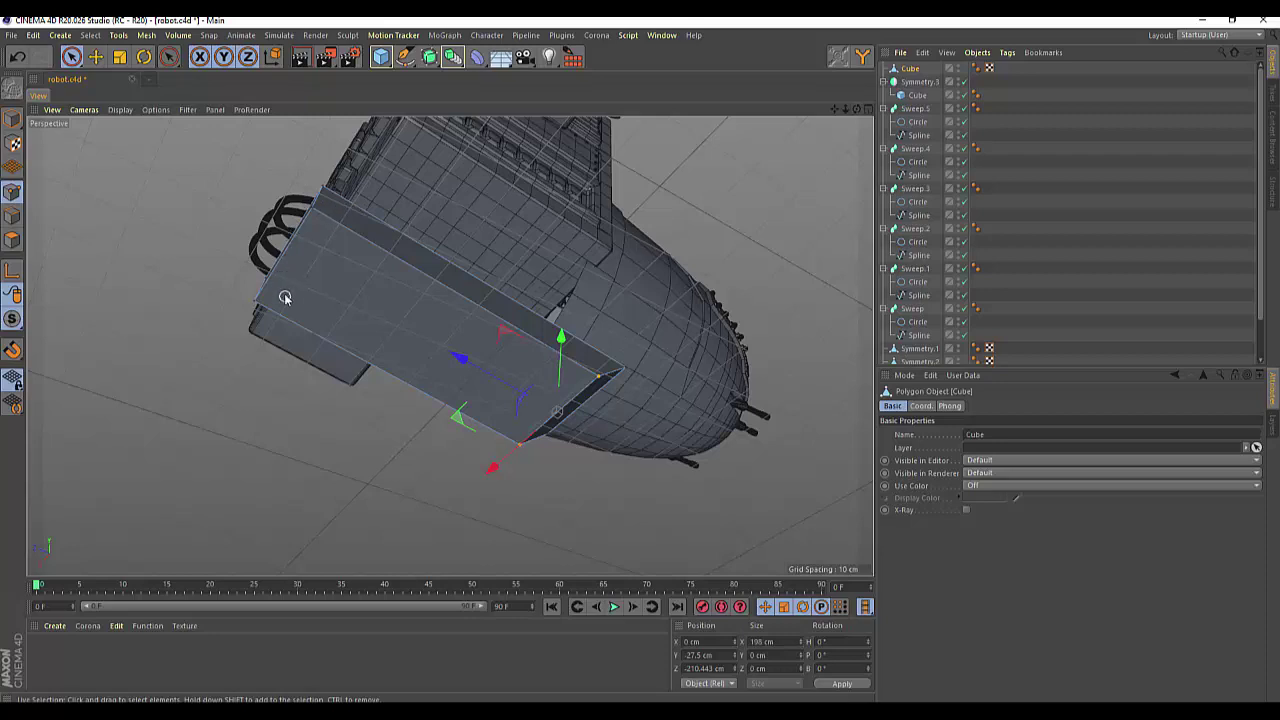
# Return to the four-view layout, zooming and panning the Top view to the front section.
pyautogui.click(869, 110)
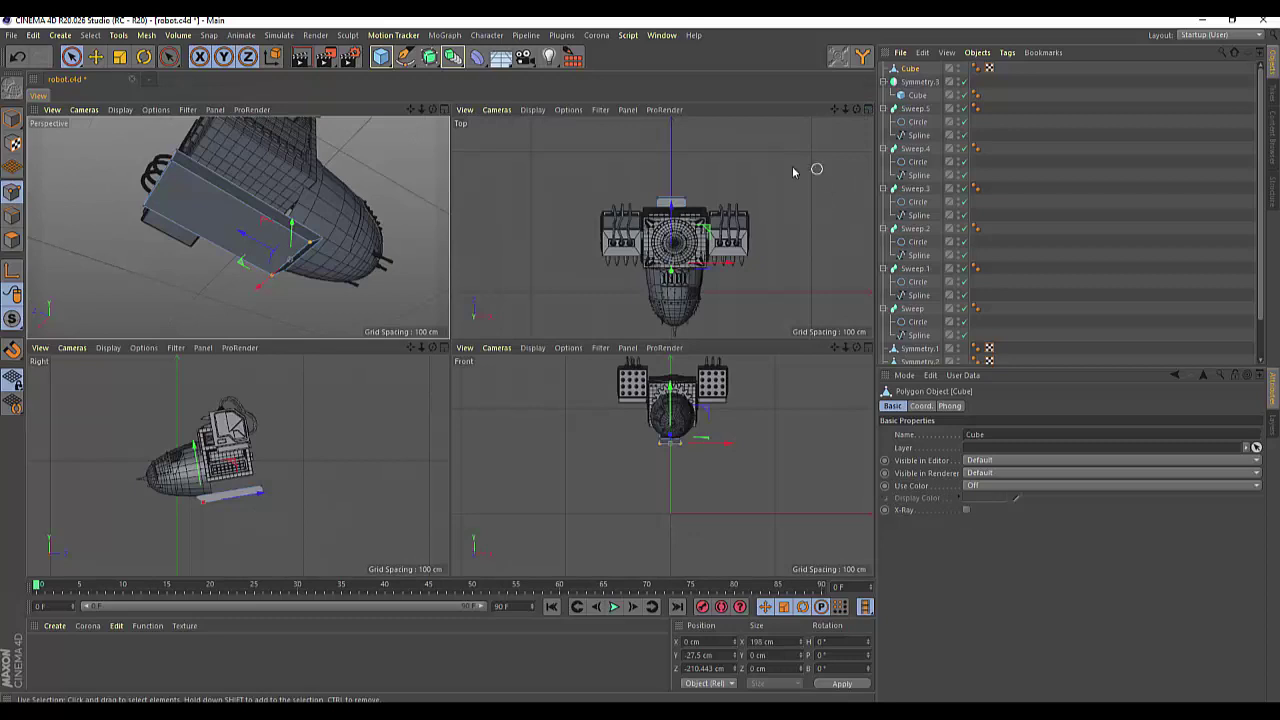
pyautogui.scroll(3, 757, 169)
pyautogui.scroll(2, 660, 270)
pyautogui.scroll(2, 540, 268)
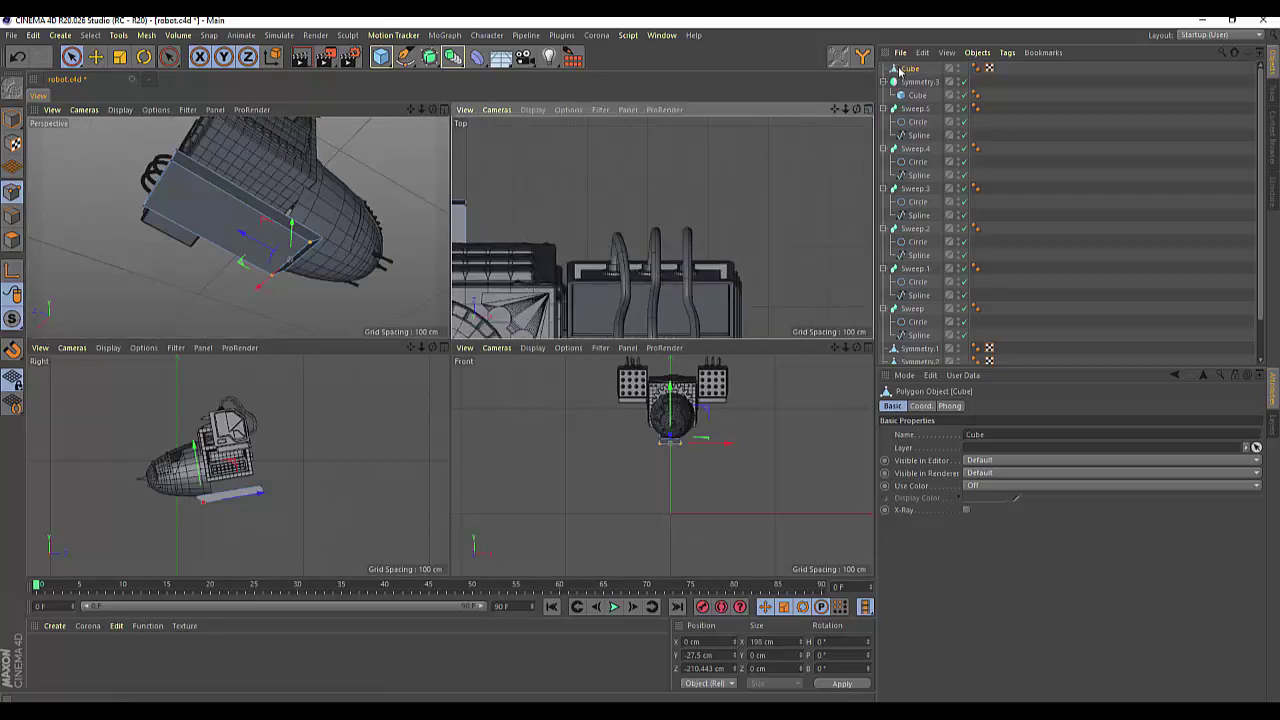
pyautogui.moveTo(844, 112); pyautogui.dragTo(820, 131)
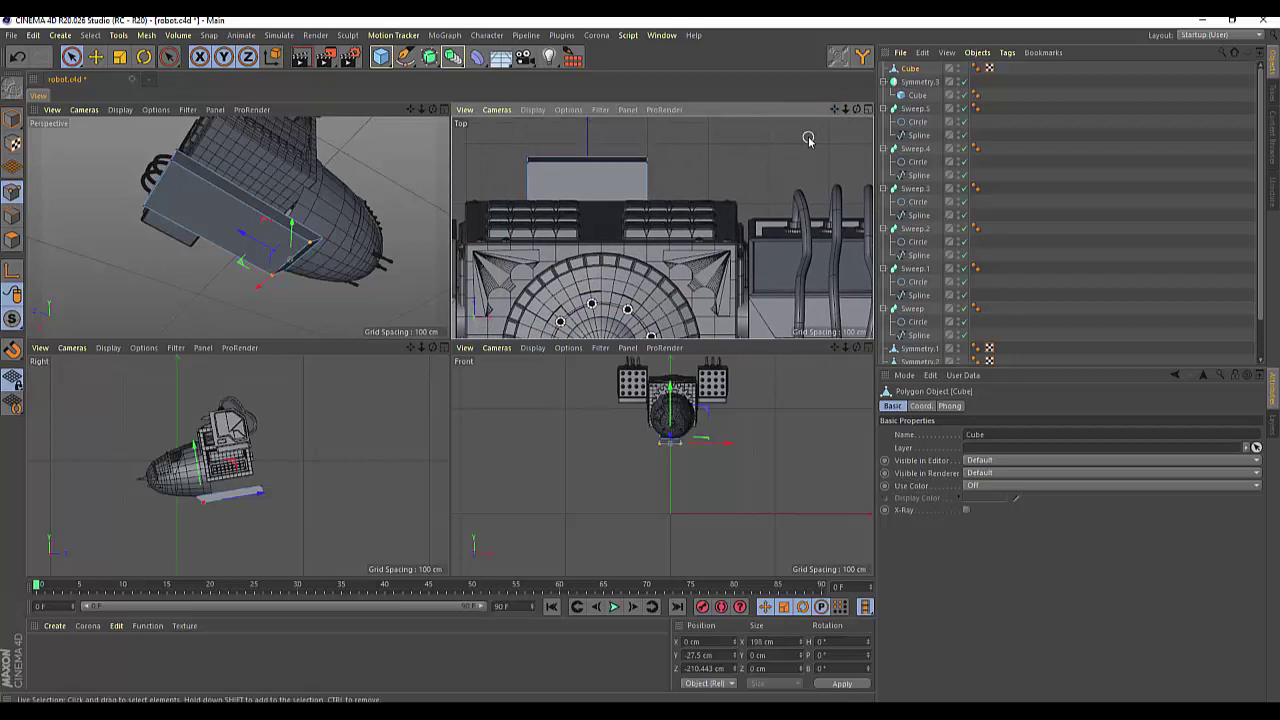
# Make diagonal Line Cut slices across the slab's top corners in the Top view.
pyautogui.click(168, 57)
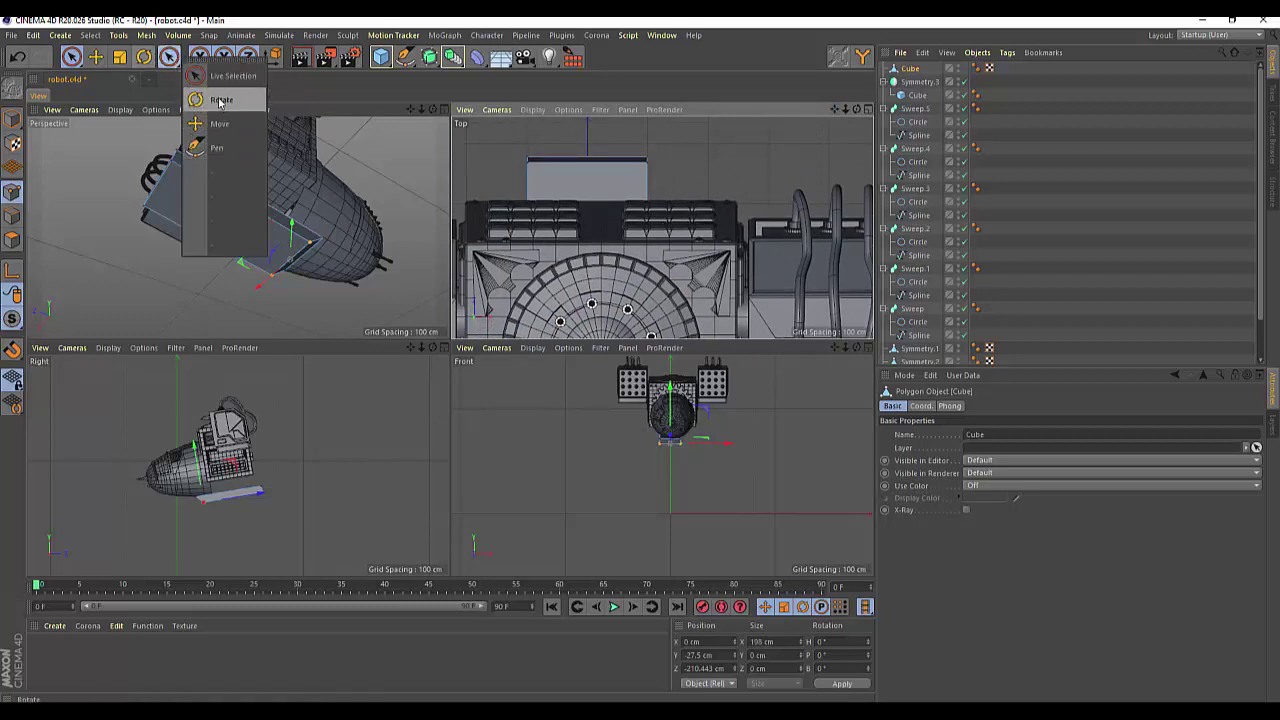
pyautogui.rightClick(693, 180)
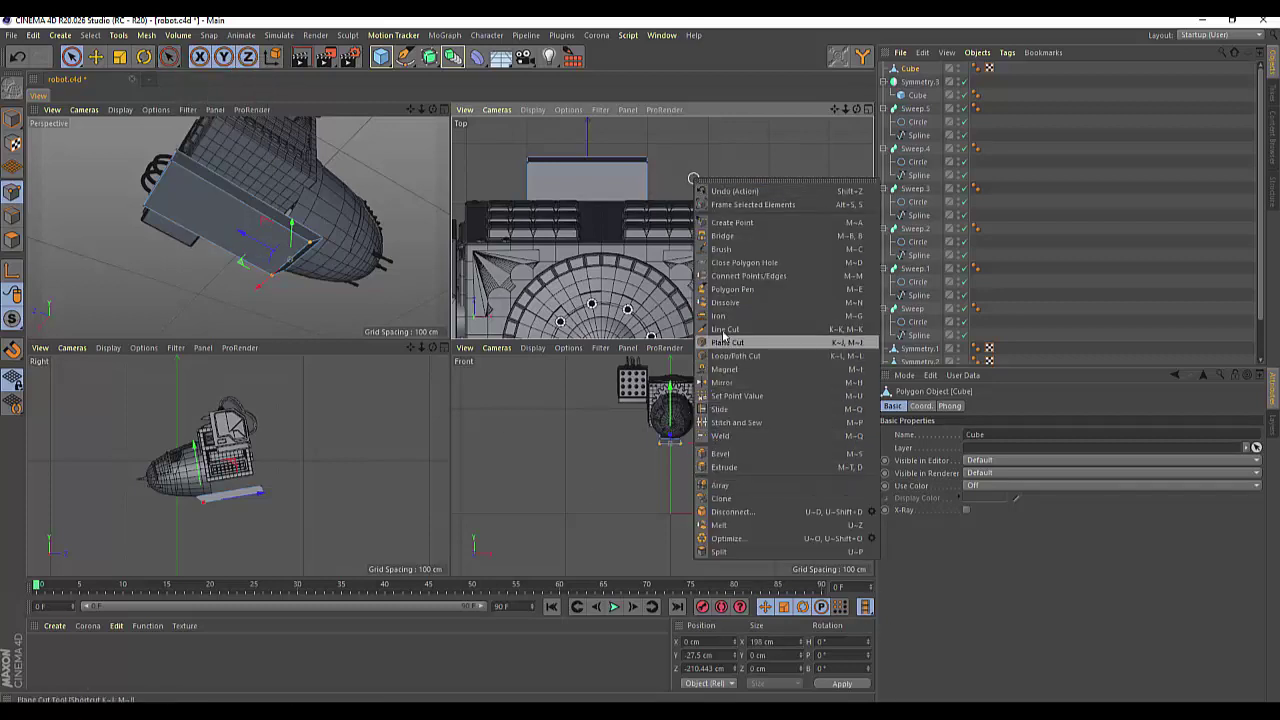
pyautogui.click(735, 329)
pyautogui.click(622, 152)
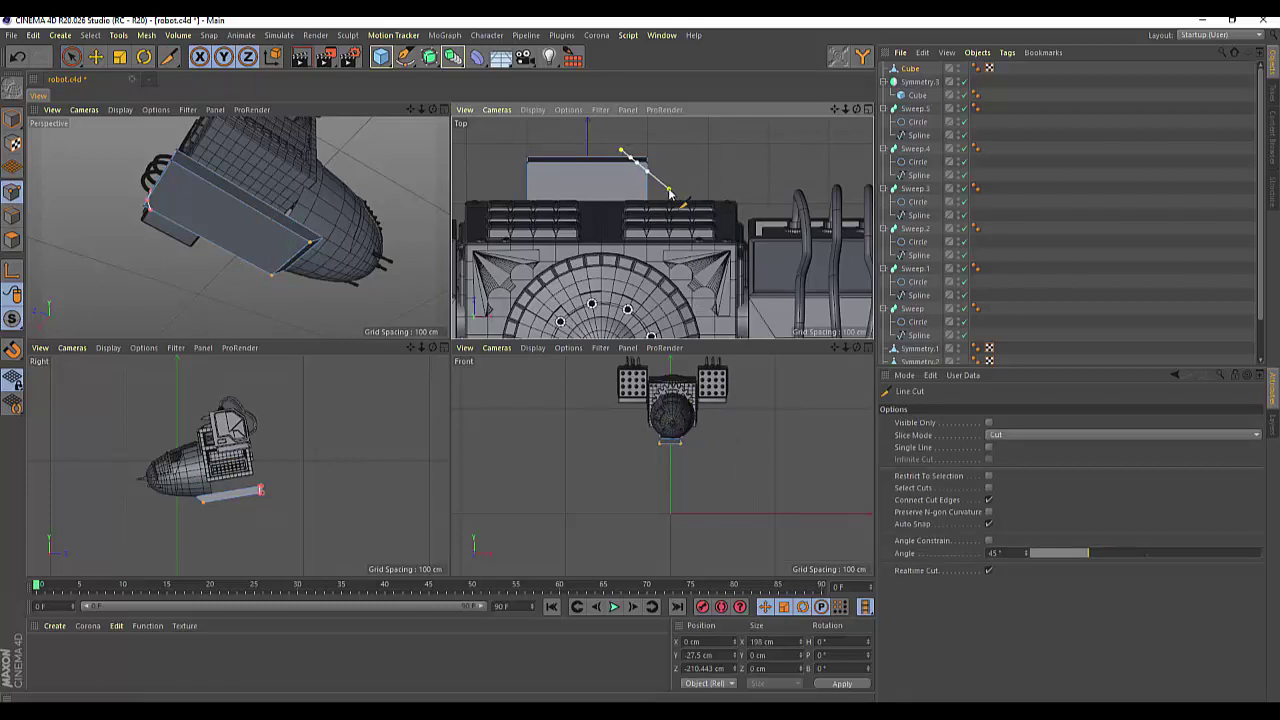
pyautogui.press('Escape')
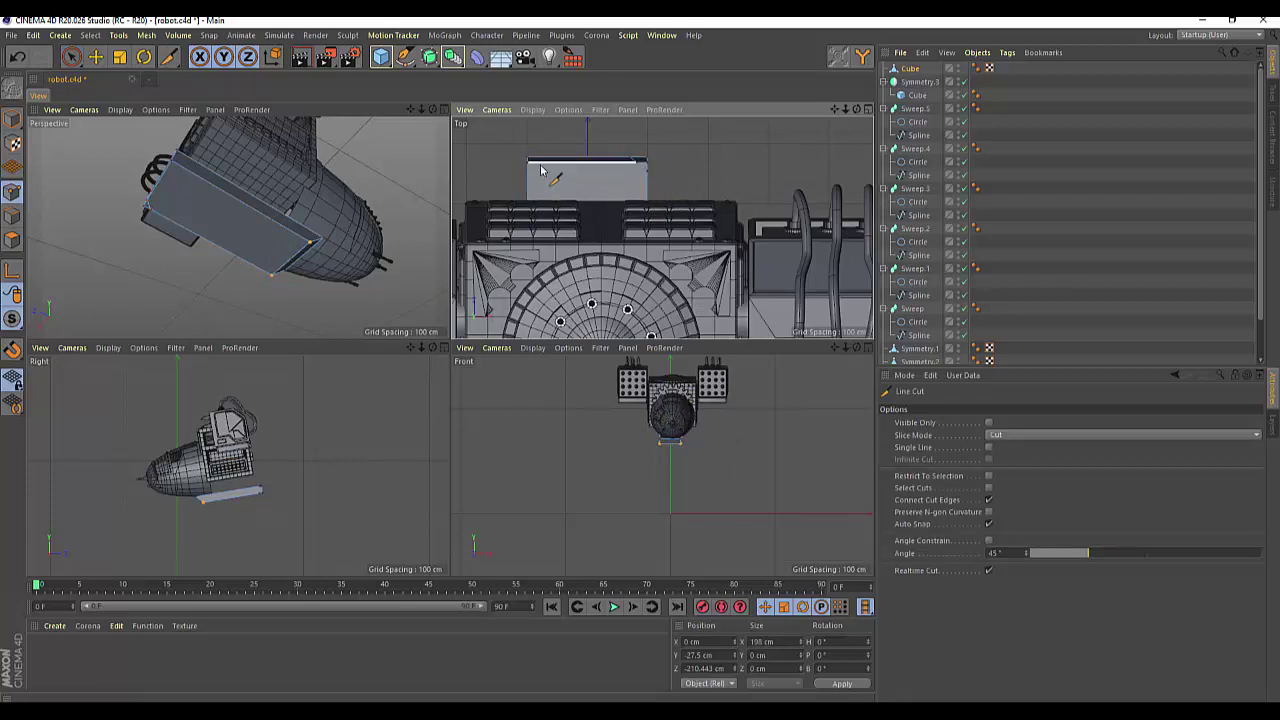
pyautogui.click(546, 151)
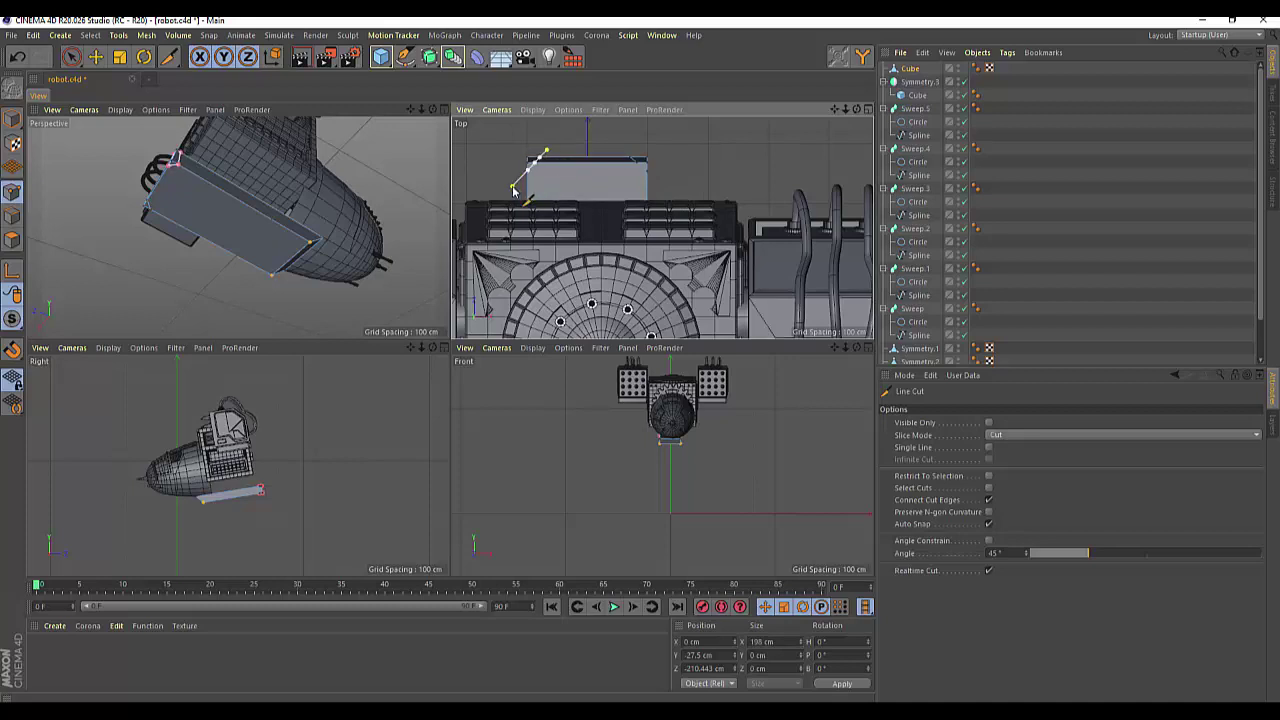
pyautogui.press('Escape')
pyautogui.click(549, 148)
pyautogui.press('Escape')
pyautogui.moveTo(70, 57); pyautogui.dragTo(115, 74)
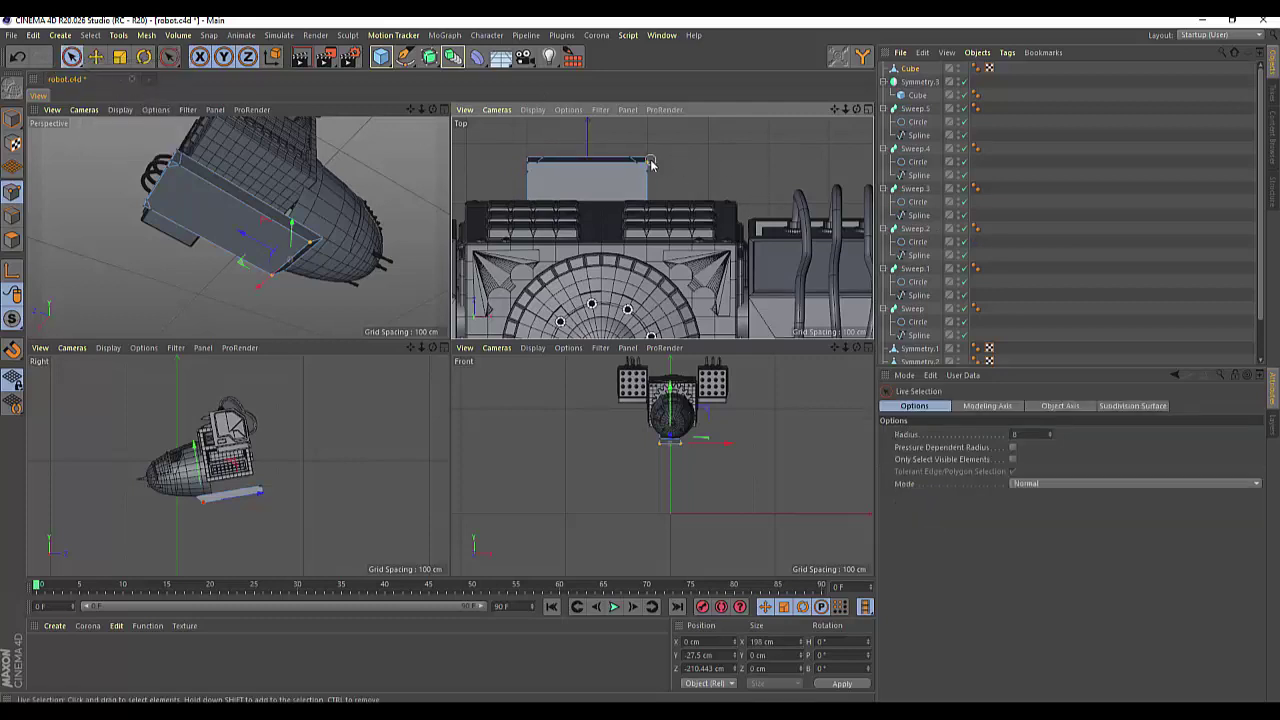
pyautogui.click(523, 160)
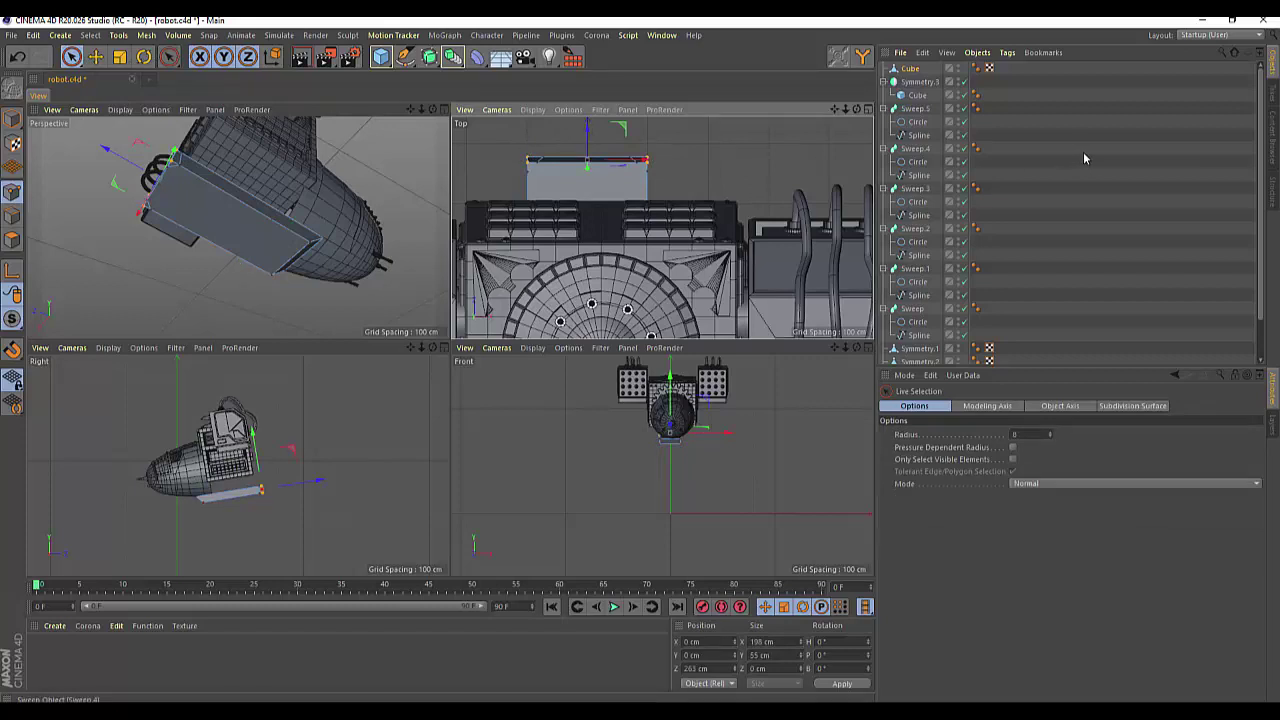
# Delete and restore the Cube, then select its top-right corner point in the Top view.
pyautogui.press('Delete')
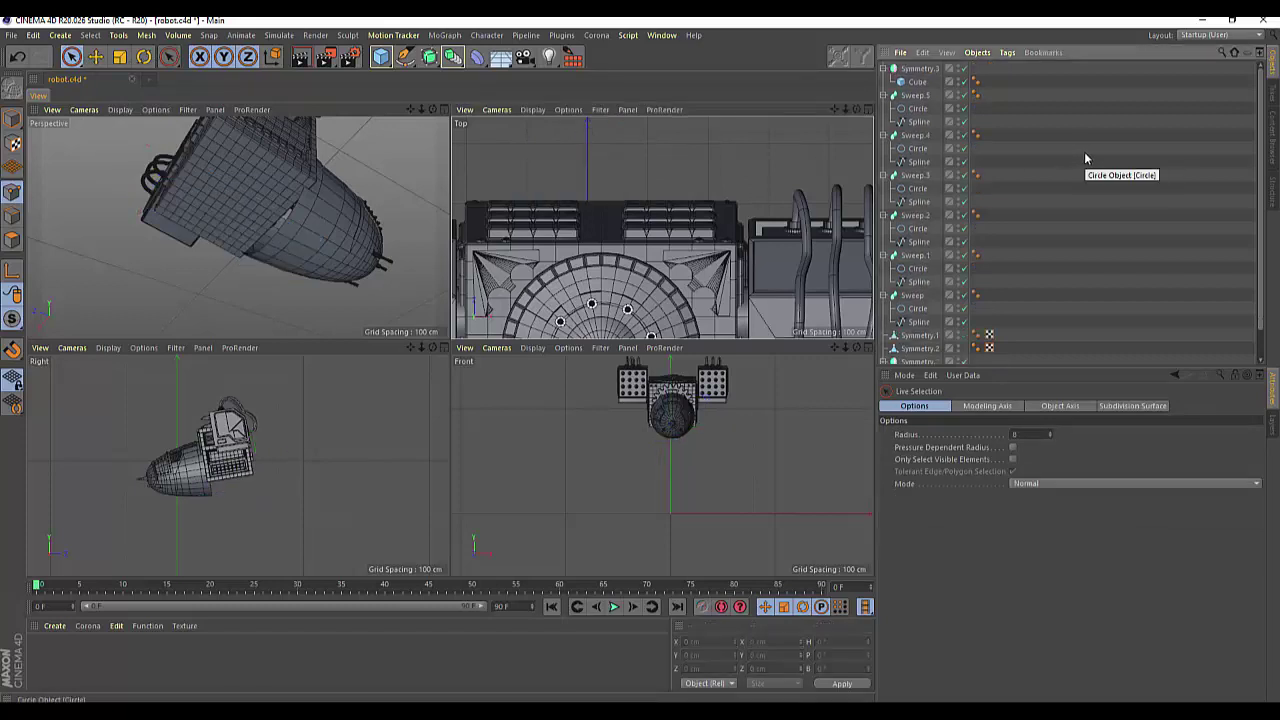
pyautogui.hotkey('ctrl', 'z')
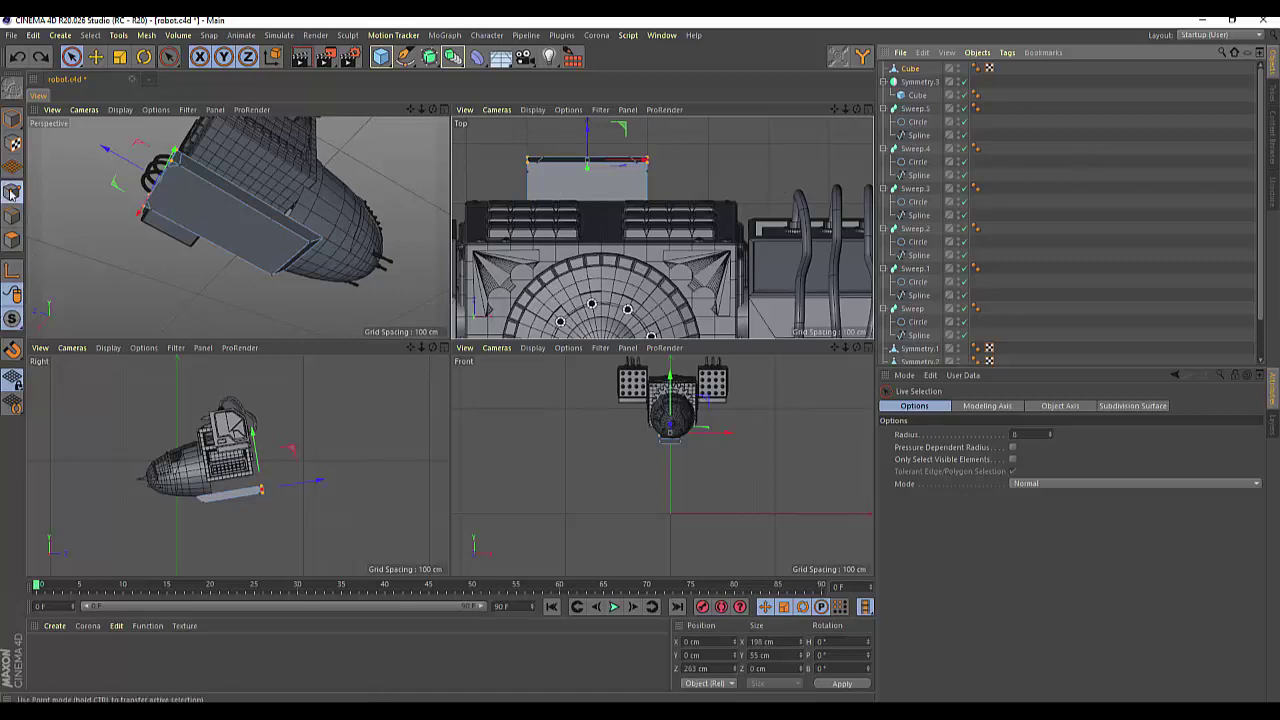
pyautogui.scroll(3, 686, 190)
pyautogui.click(672, 157)
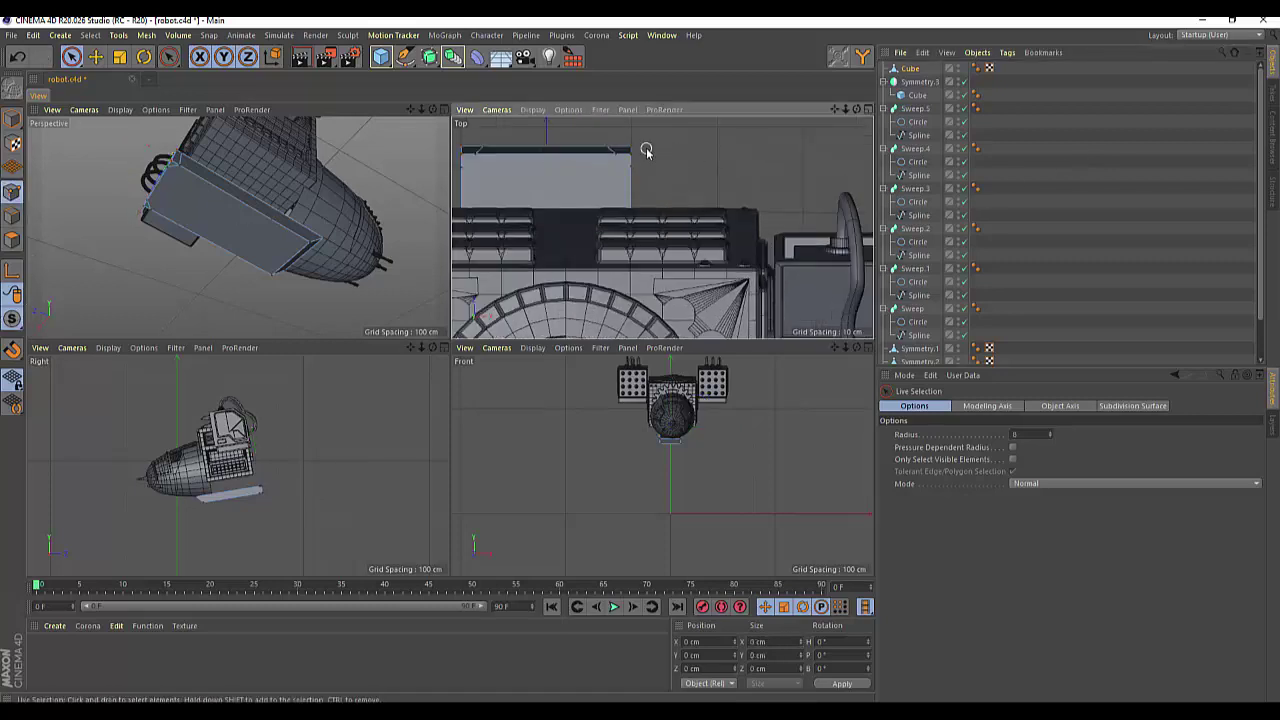
pyautogui.click(631, 160)
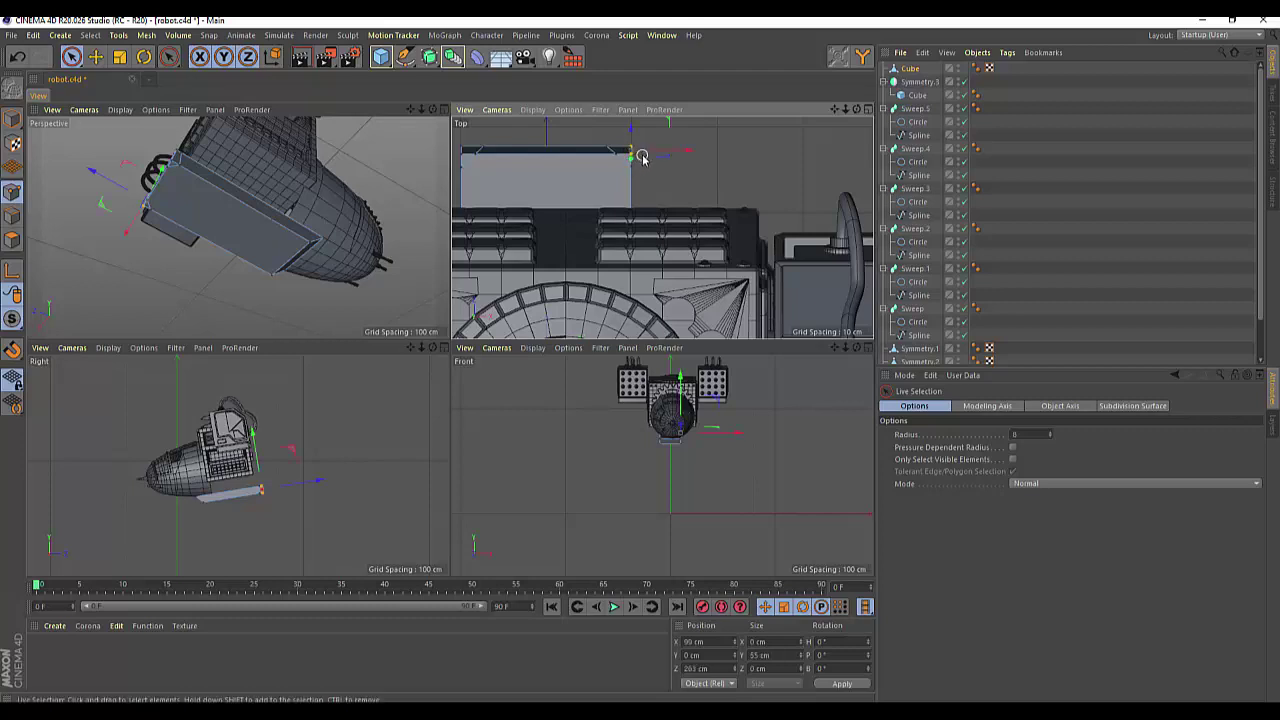
# Line-cut the top-left corner and maximize the Perspective view.
pyautogui.click(642, 157)
pyautogui.press('k')
pyautogui.press('k')
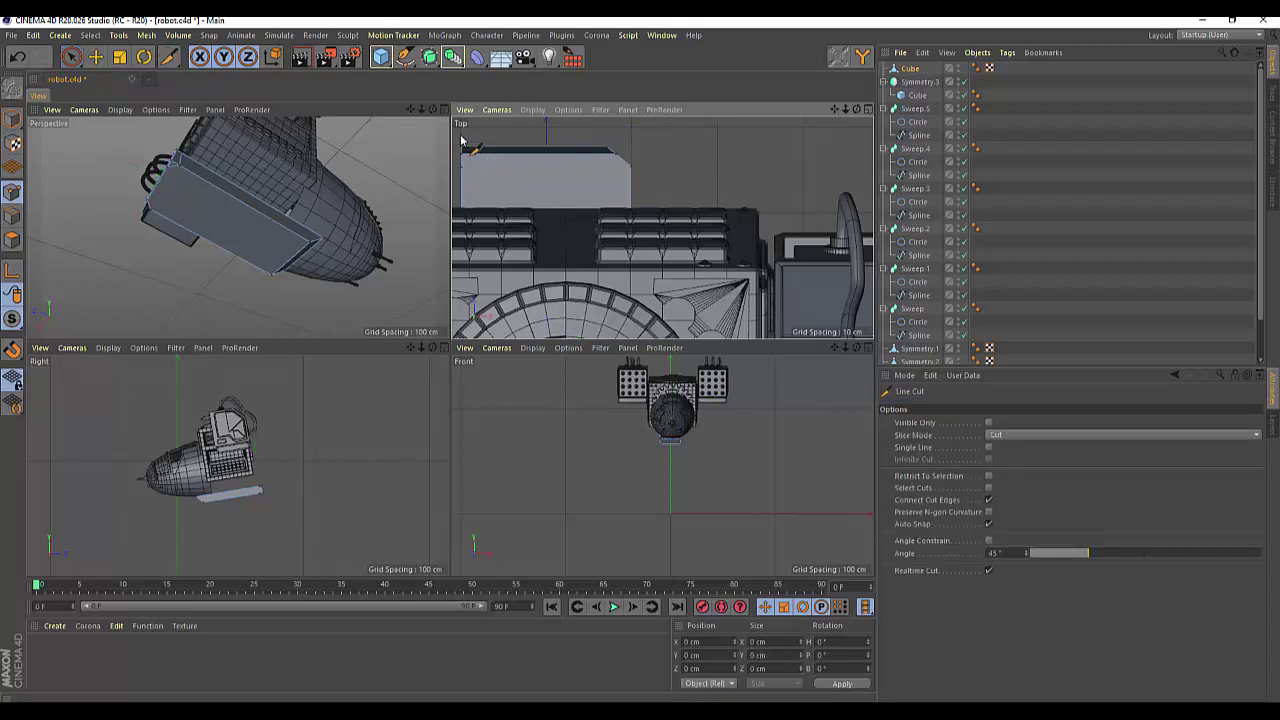
pyautogui.moveTo(71, 57); pyautogui.dragTo(130, 68)
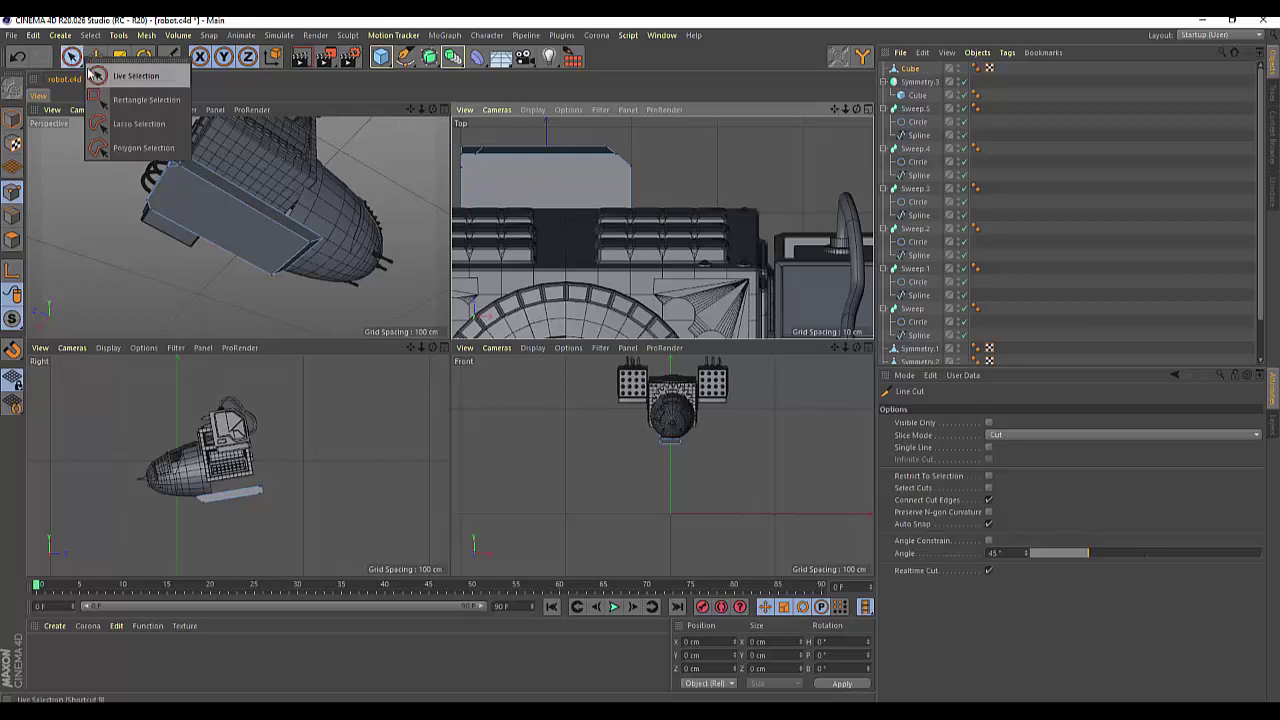
pyautogui.click(463, 151)
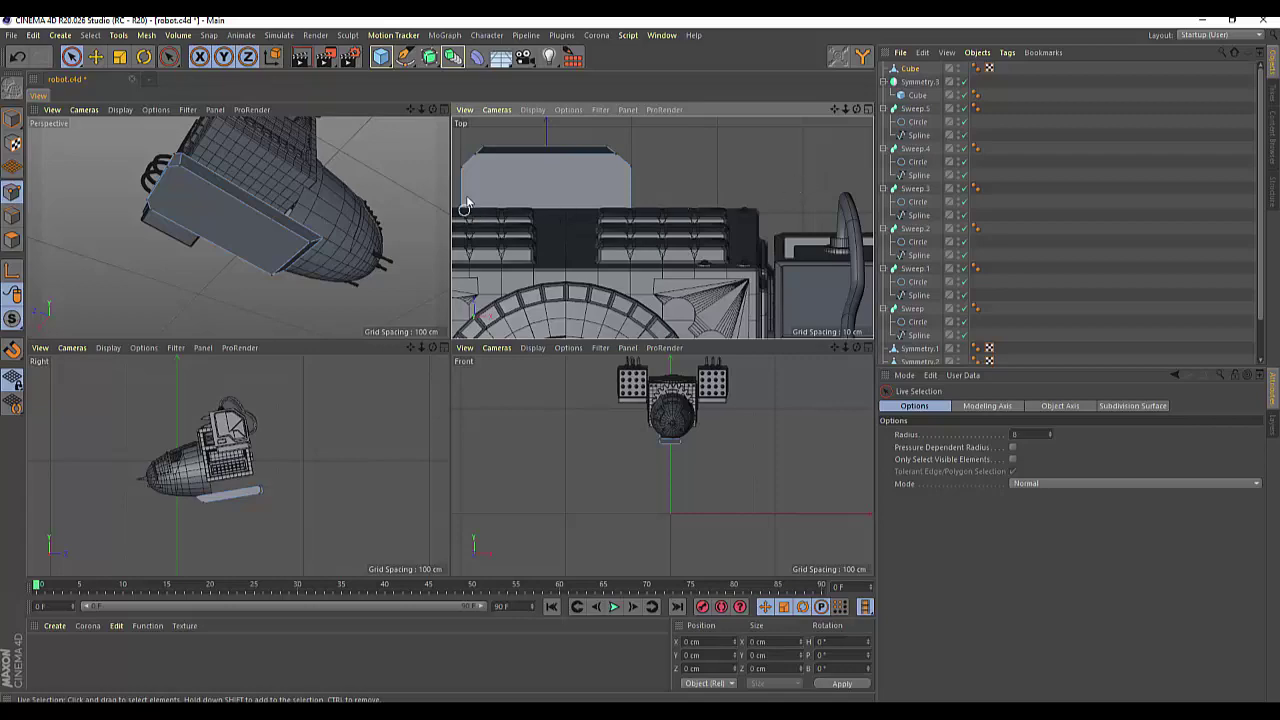
pyautogui.click(445, 109)
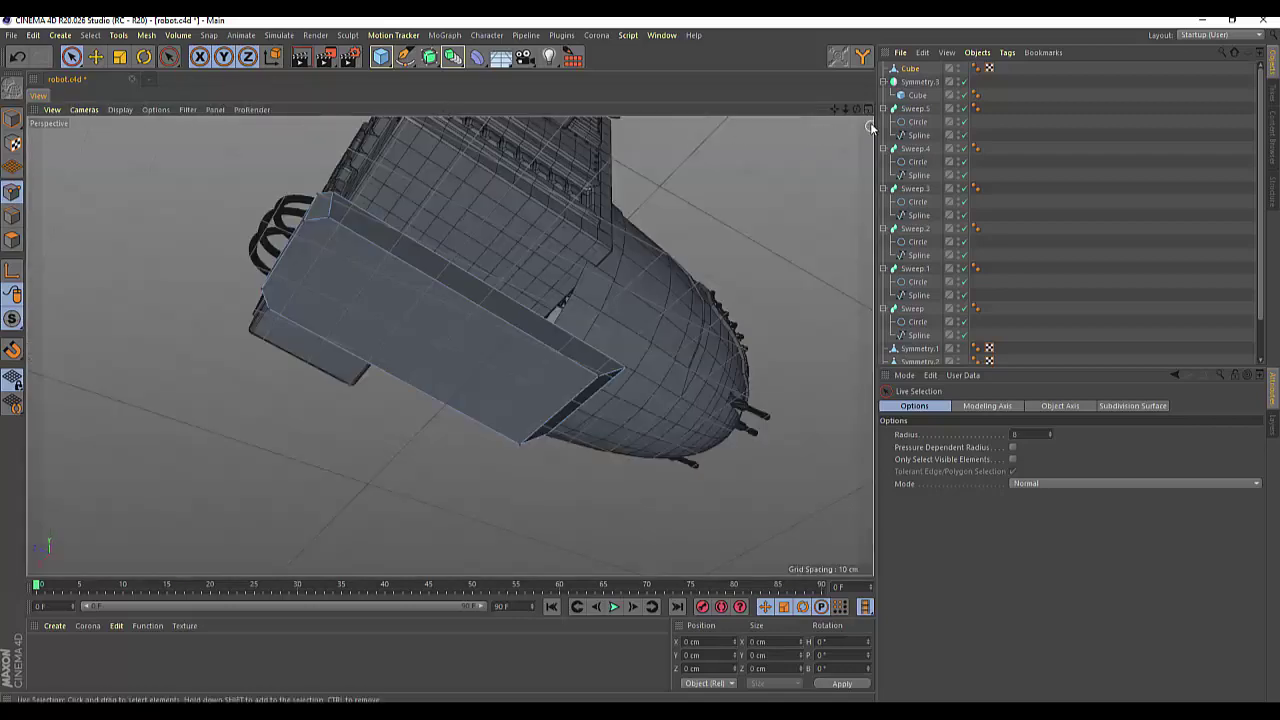
# Fill both open end holes of the slab with Close Polygon Hole.
pyautogui.moveTo(857, 109); pyautogui.dragTo(450, 346)
pyautogui.rightClick(766, 287)
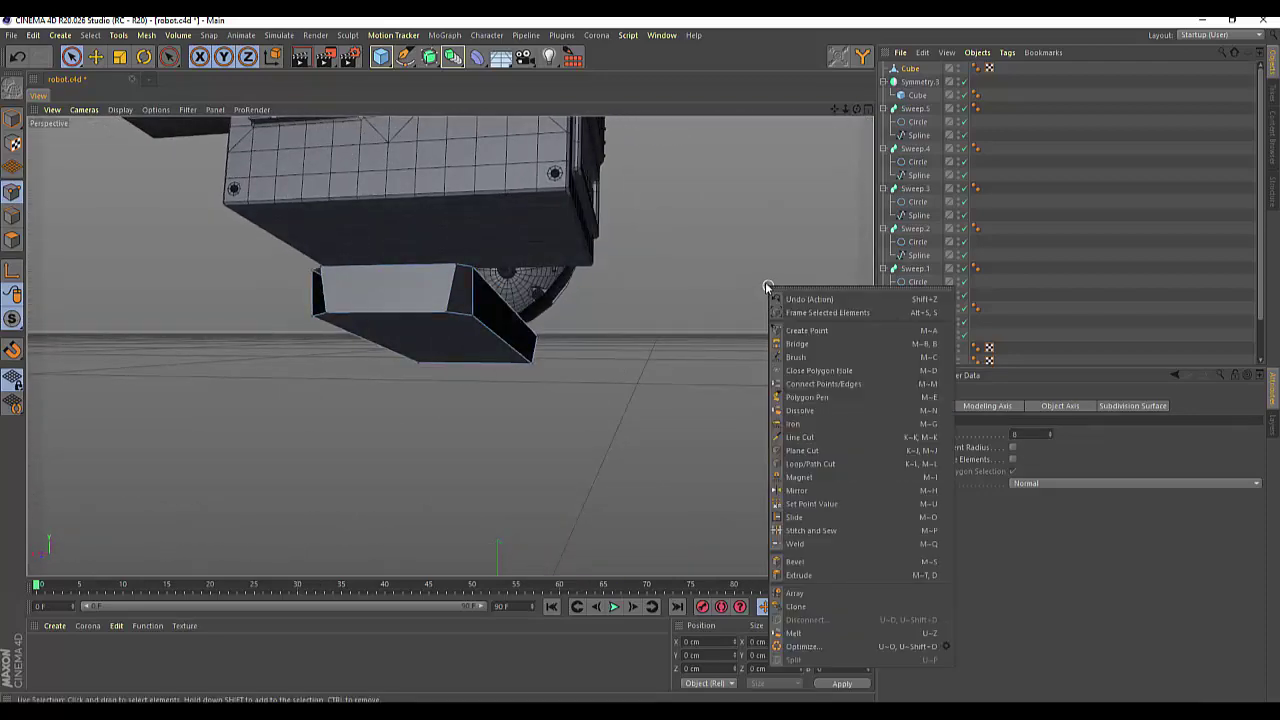
pyautogui.click(790, 370)
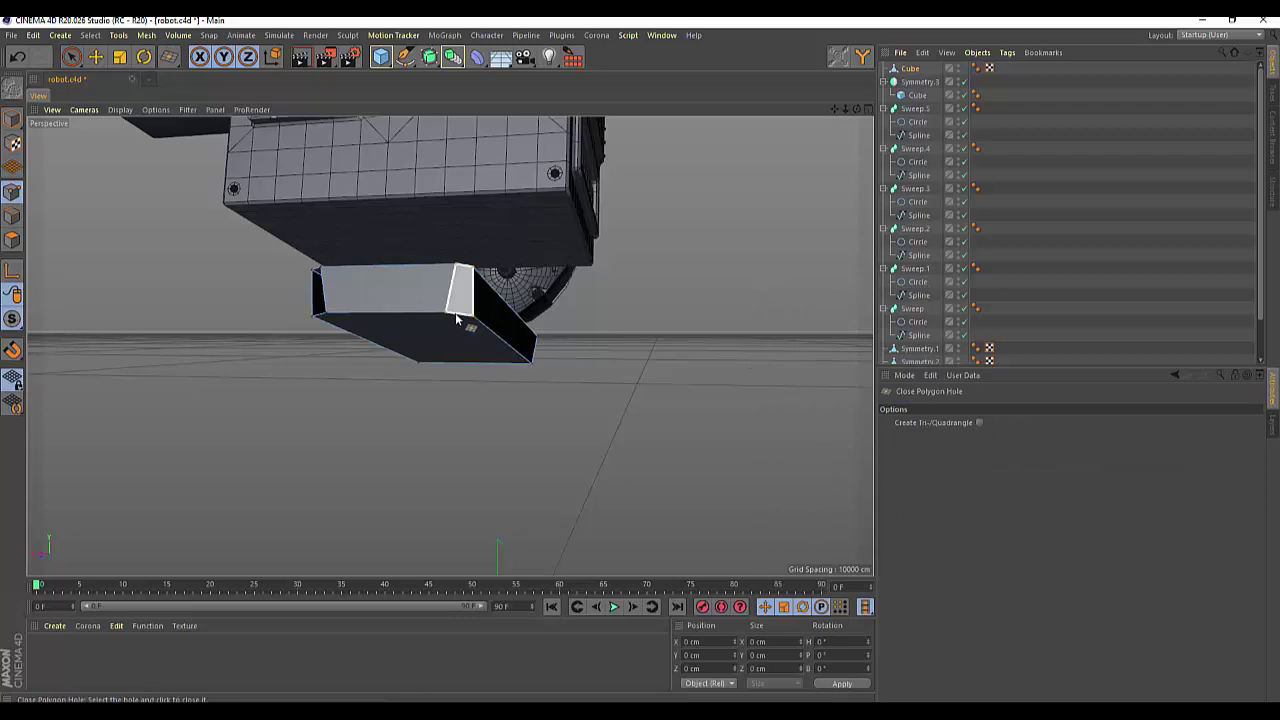
pyautogui.click(455, 319)
pyautogui.click(322, 316)
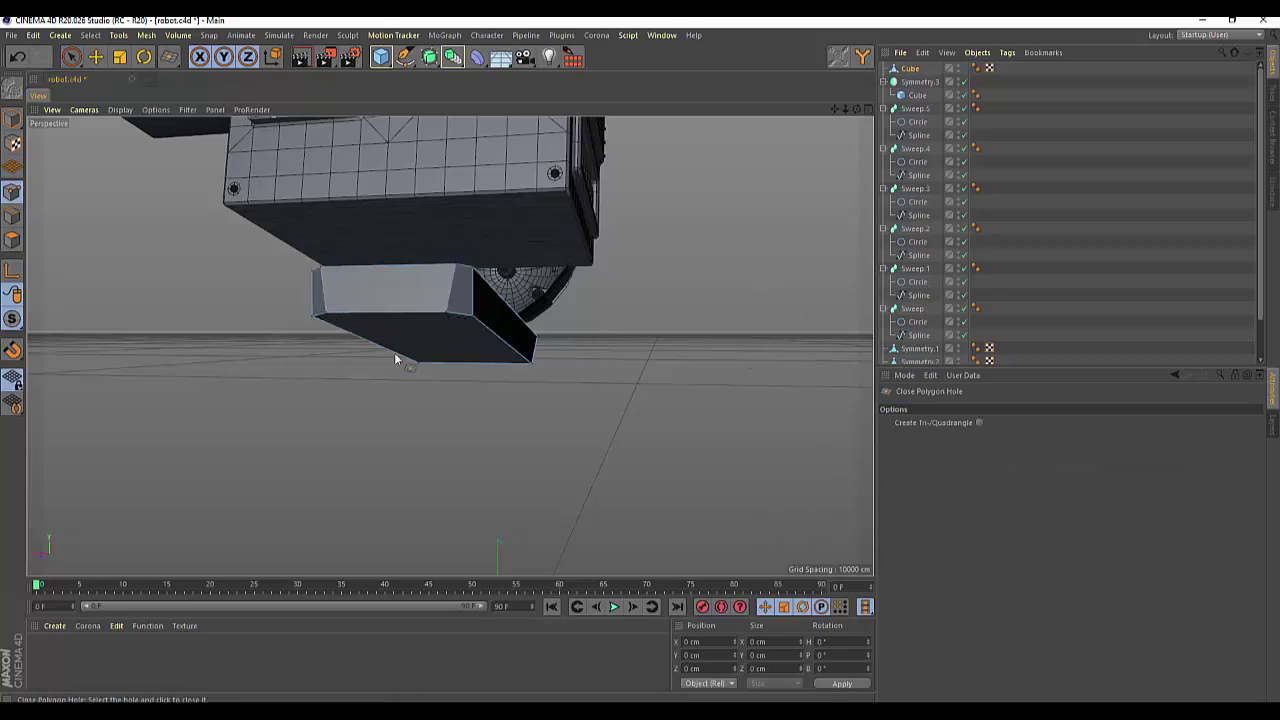
pyautogui.click(914, 70)
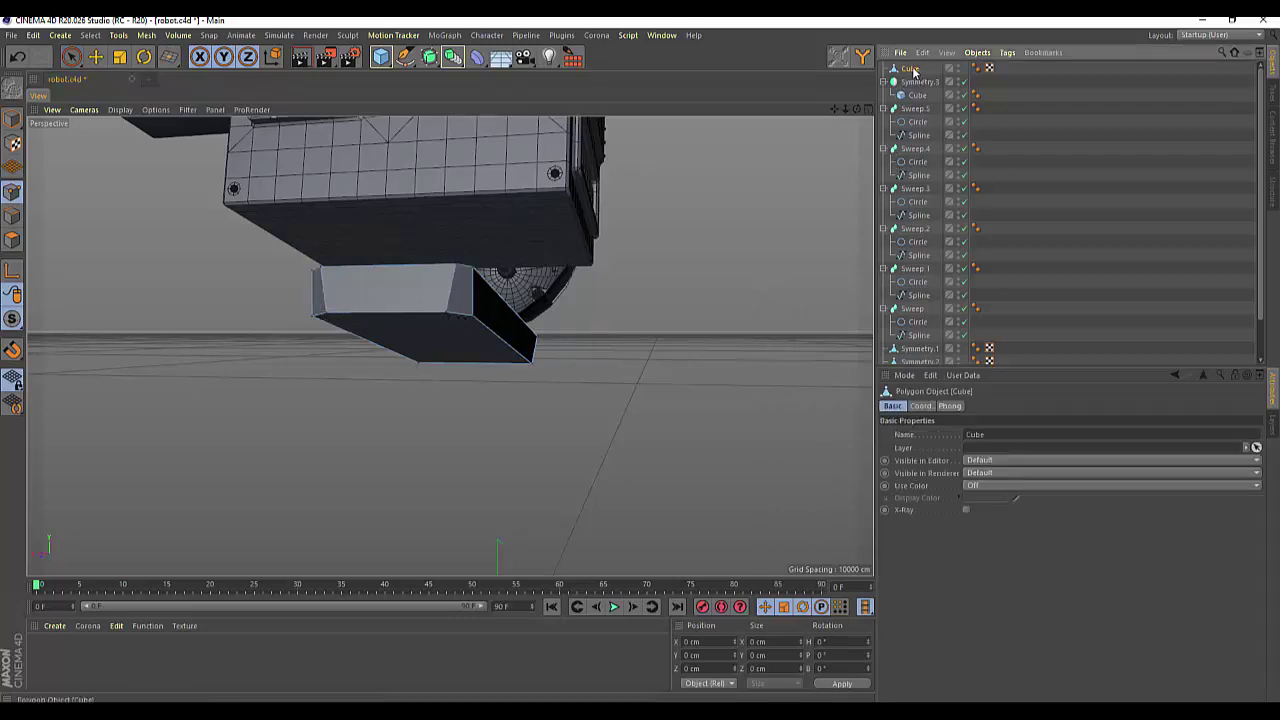
pyautogui.moveTo(856, 110); pyautogui.dragTo(790, 150)
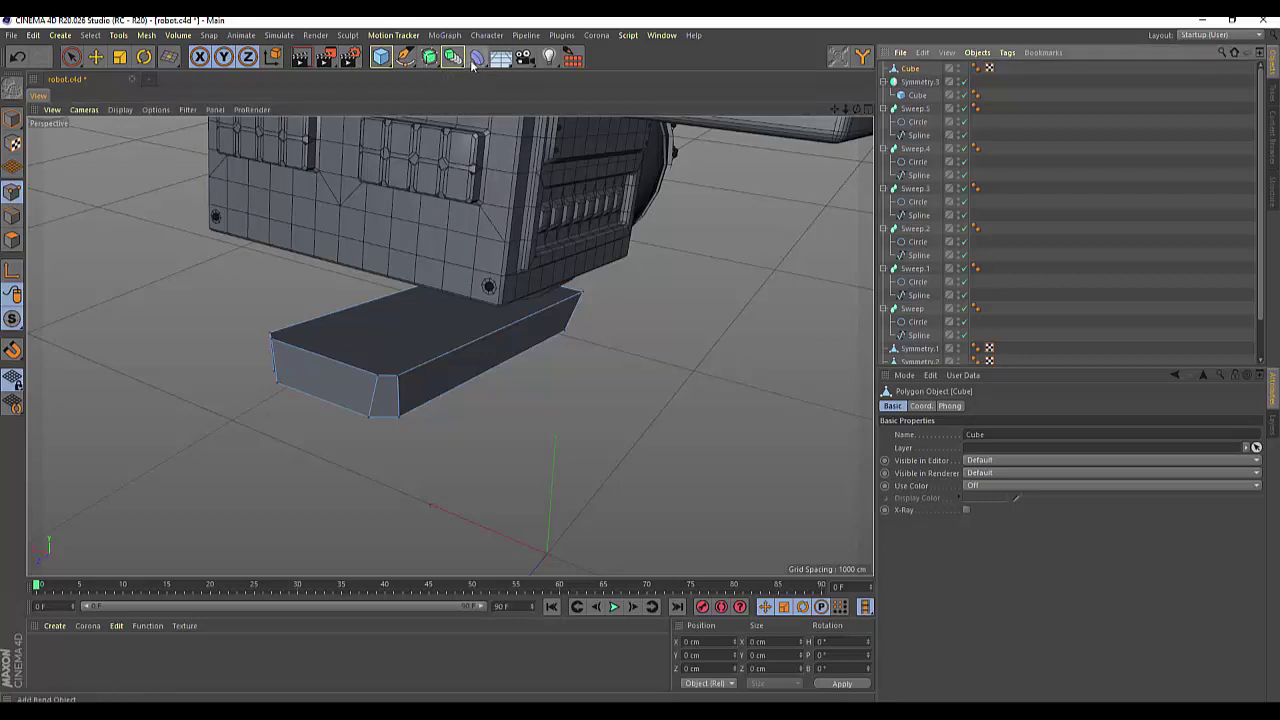
pyautogui.click(430, 58)
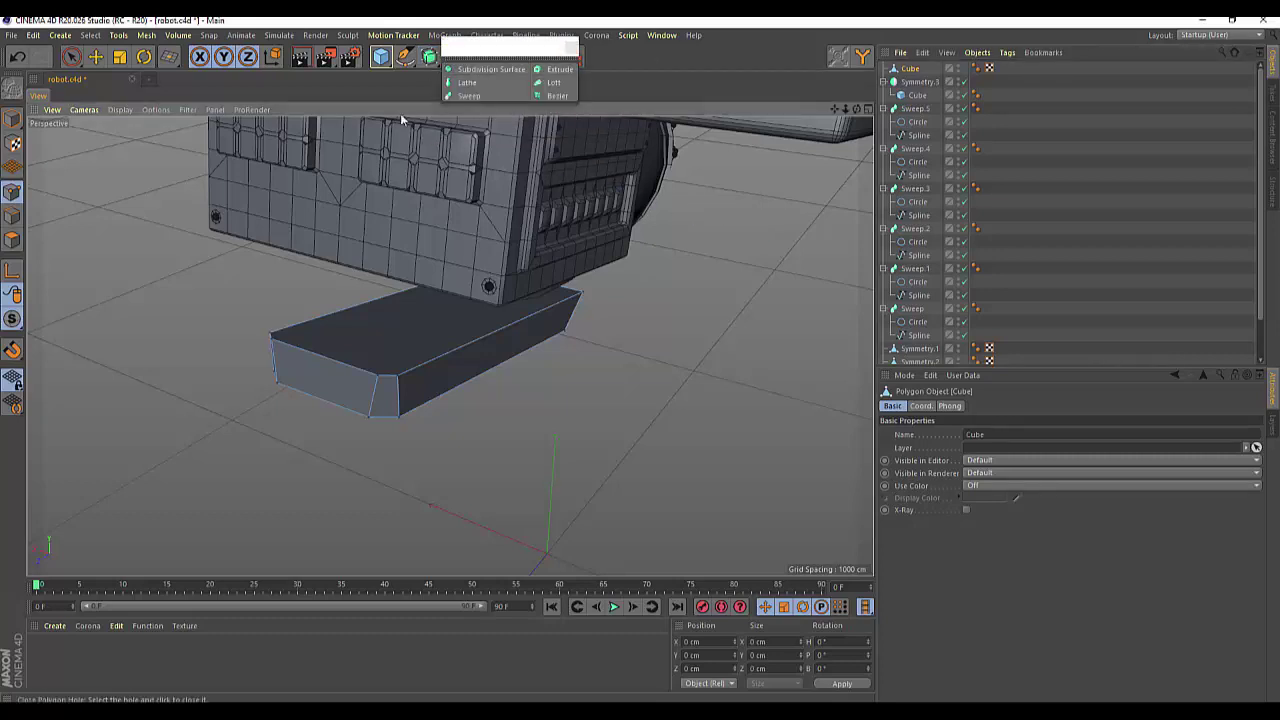
# Add a Bevel deformer as a child of the Cube.
pyautogui.click(571, 47)
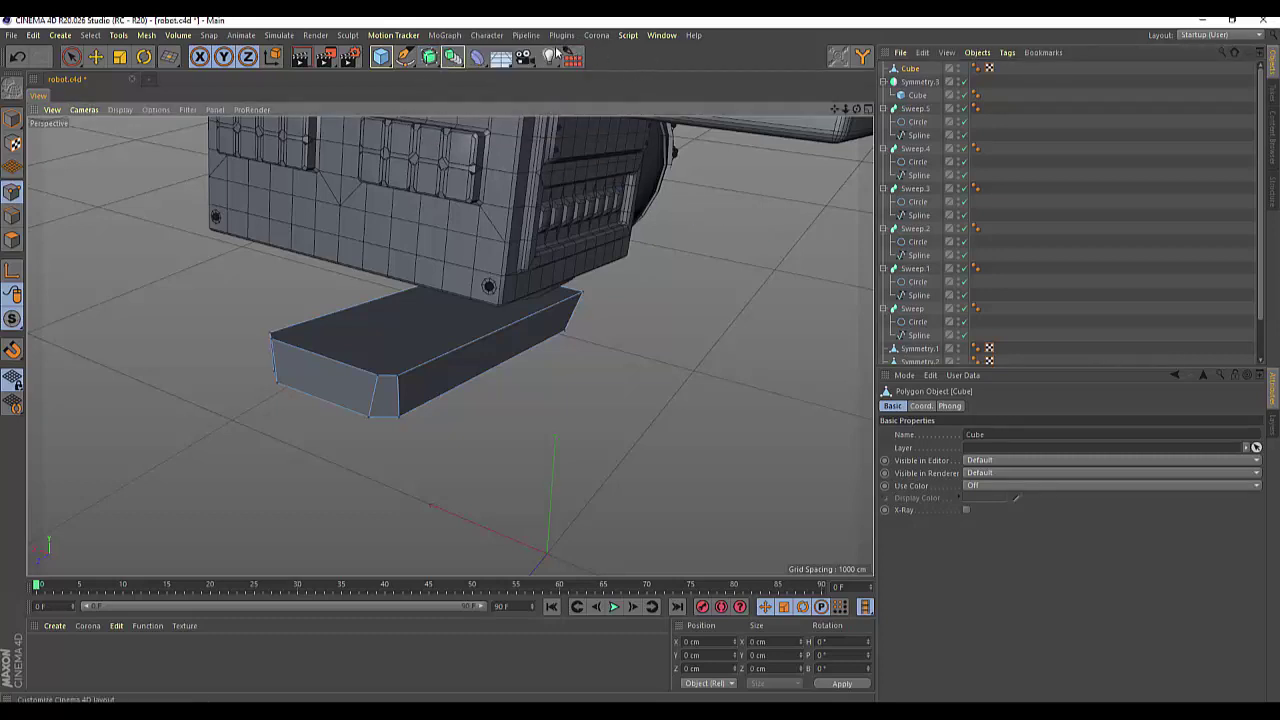
pyautogui.click(477, 57)
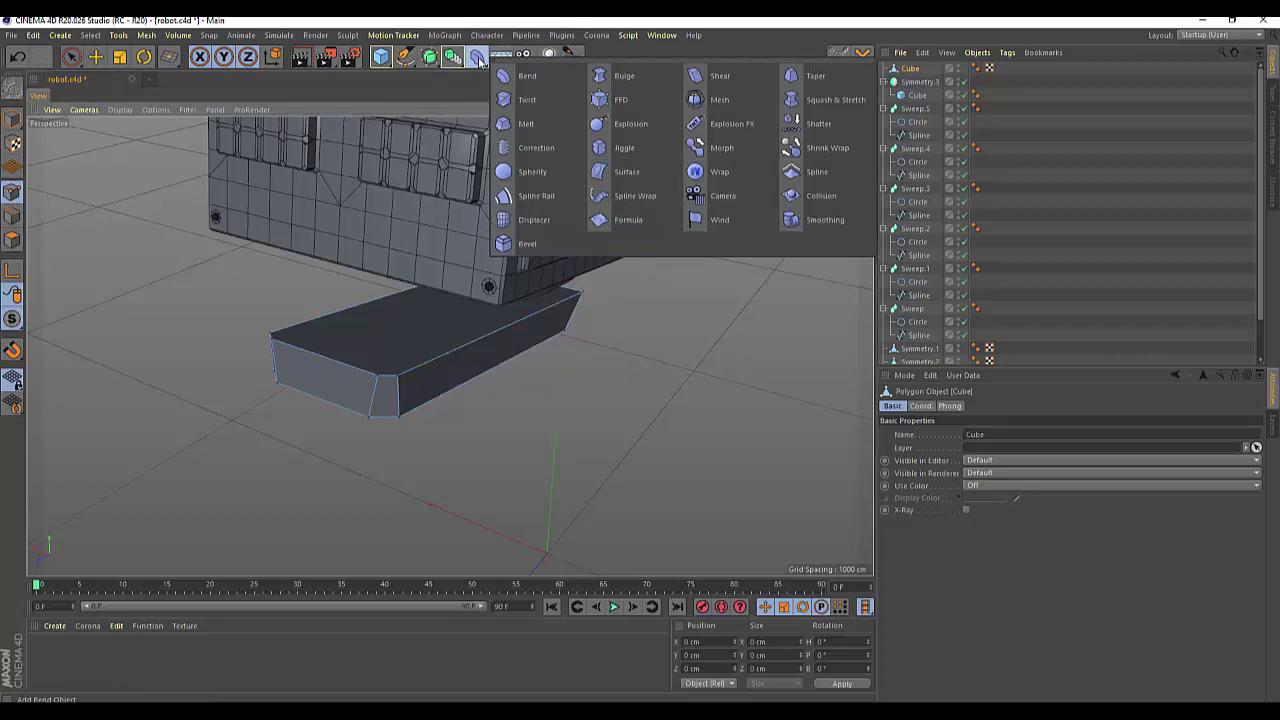
pyautogui.keyDown('shift'); pyautogui.click(503, 245); pyautogui.keyUp('shift')
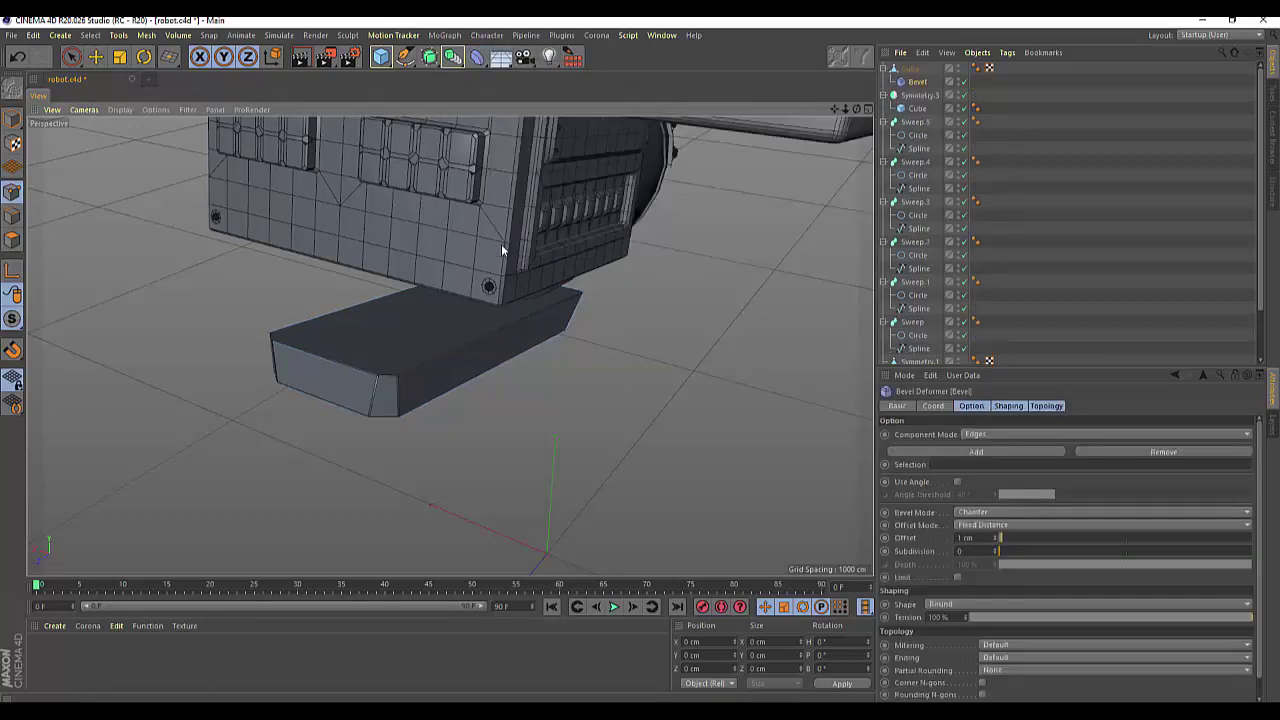
pyautogui.click(906, 68)
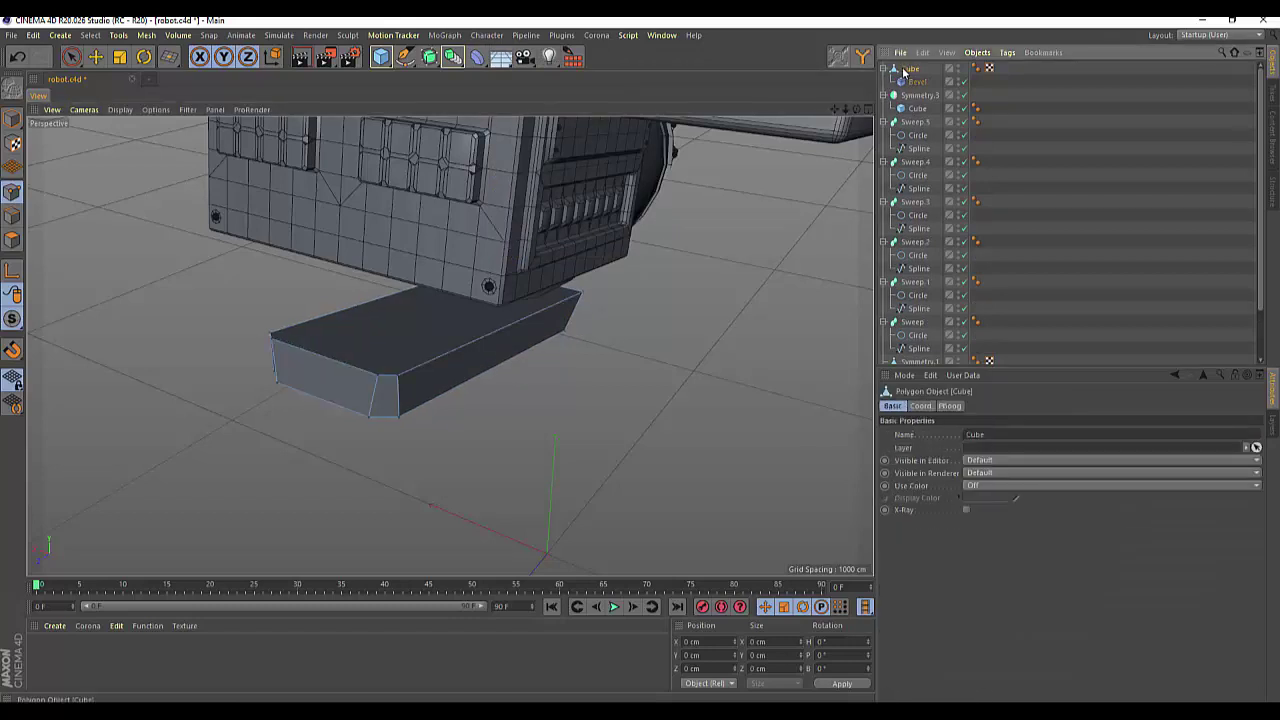
pyautogui.click(914, 82)
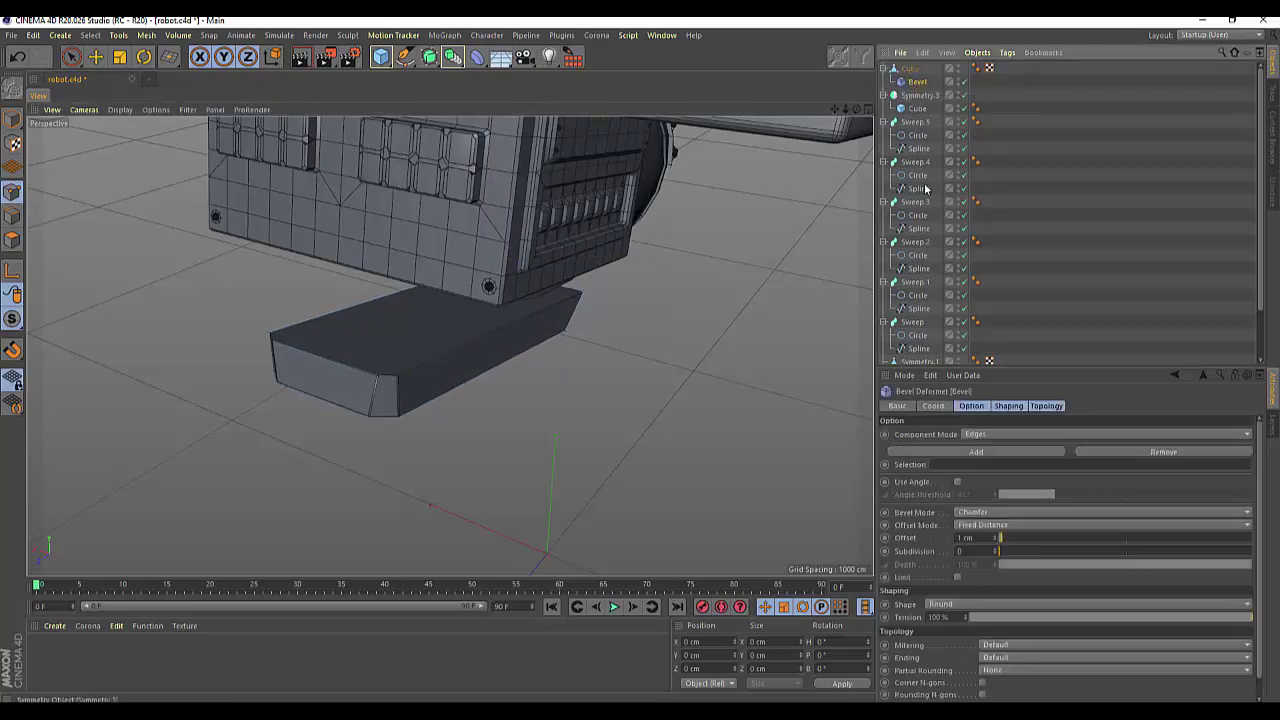
# Enable Use Angle at 40° and set the bevel Offset to 3 cm.
pyautogui.click(957, 482)
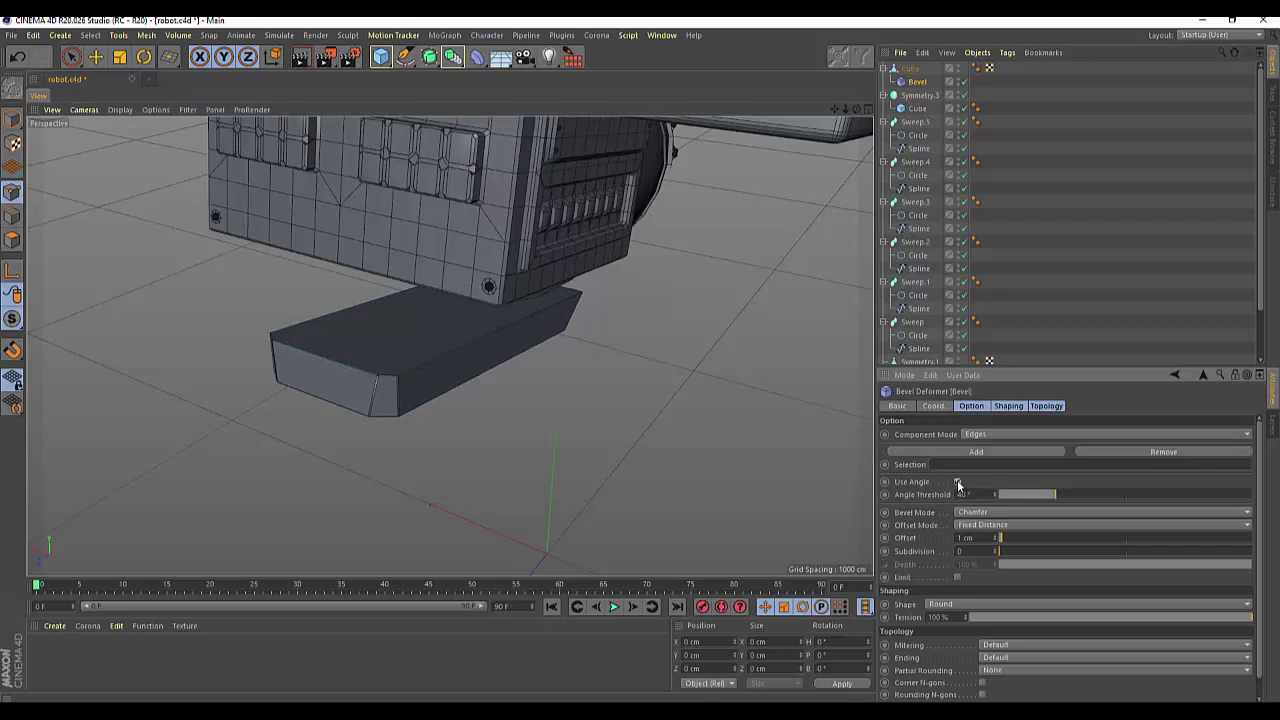
pyautogui.click(995, 537)
pyautogui.click(995, 537)
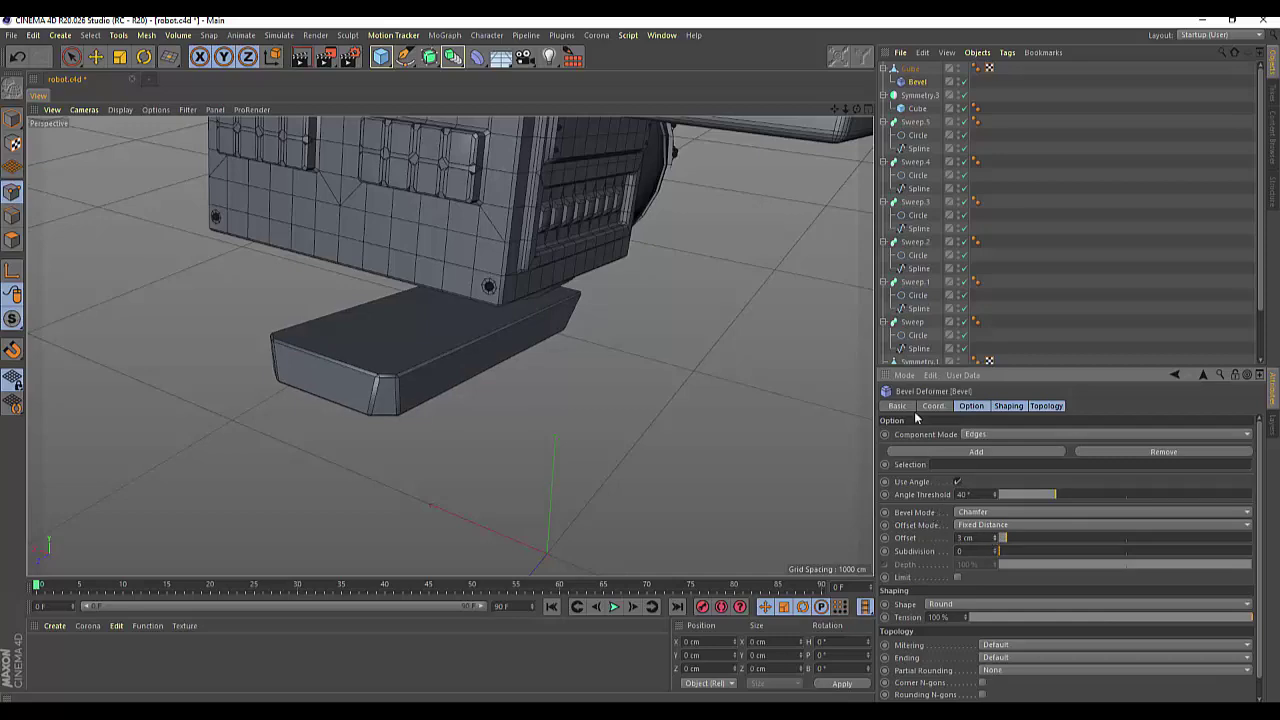
pyautogui.moveTo(858, 110); pyautogui.dragTo(449, 346)
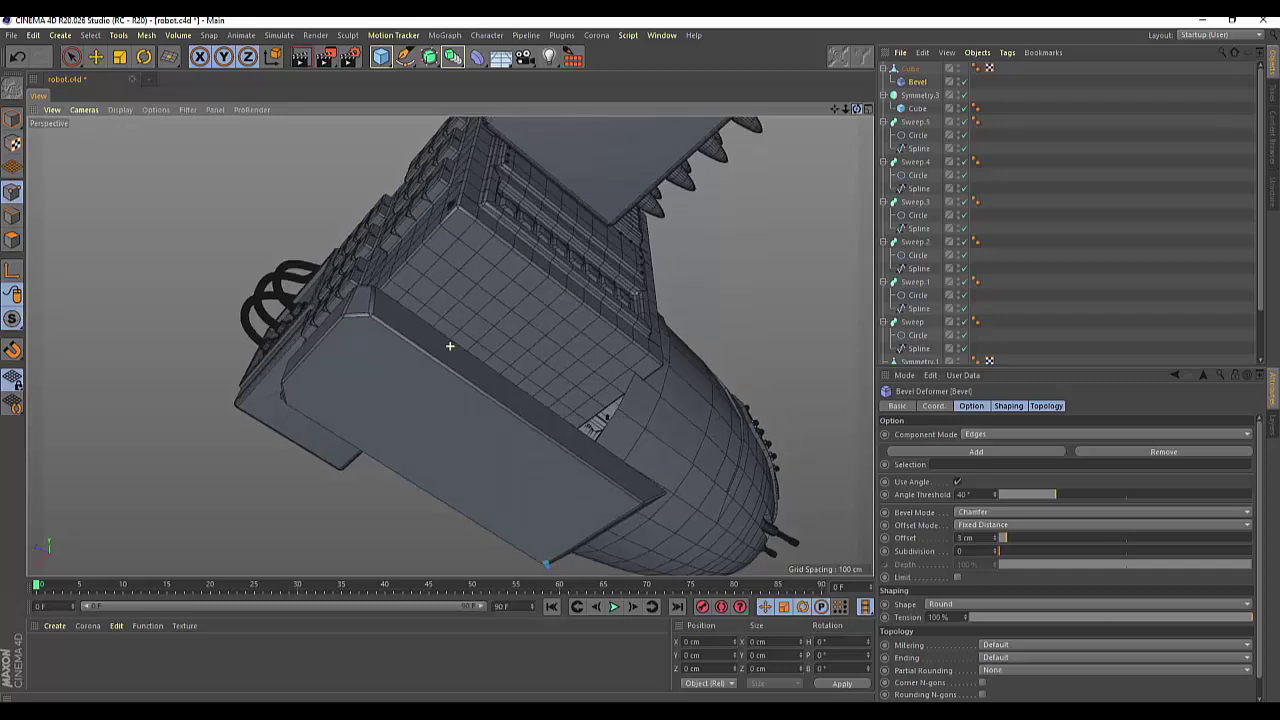
# Select the slab's bottom-left edge in edge mode.
pyautogui.click(910, 70)
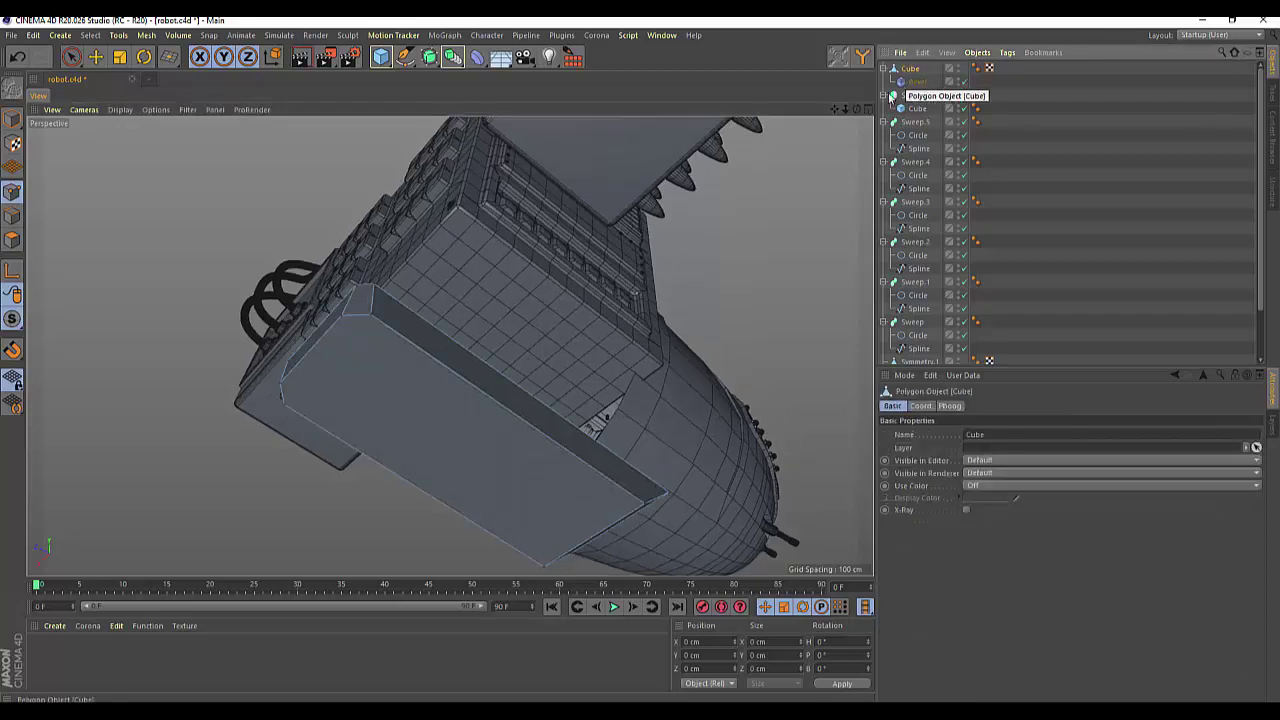
pyautogui.press('m')
pyautogui.press('d')
pyautogui.moveTo(856, 108); pyautogui.dragTo(449, 346)
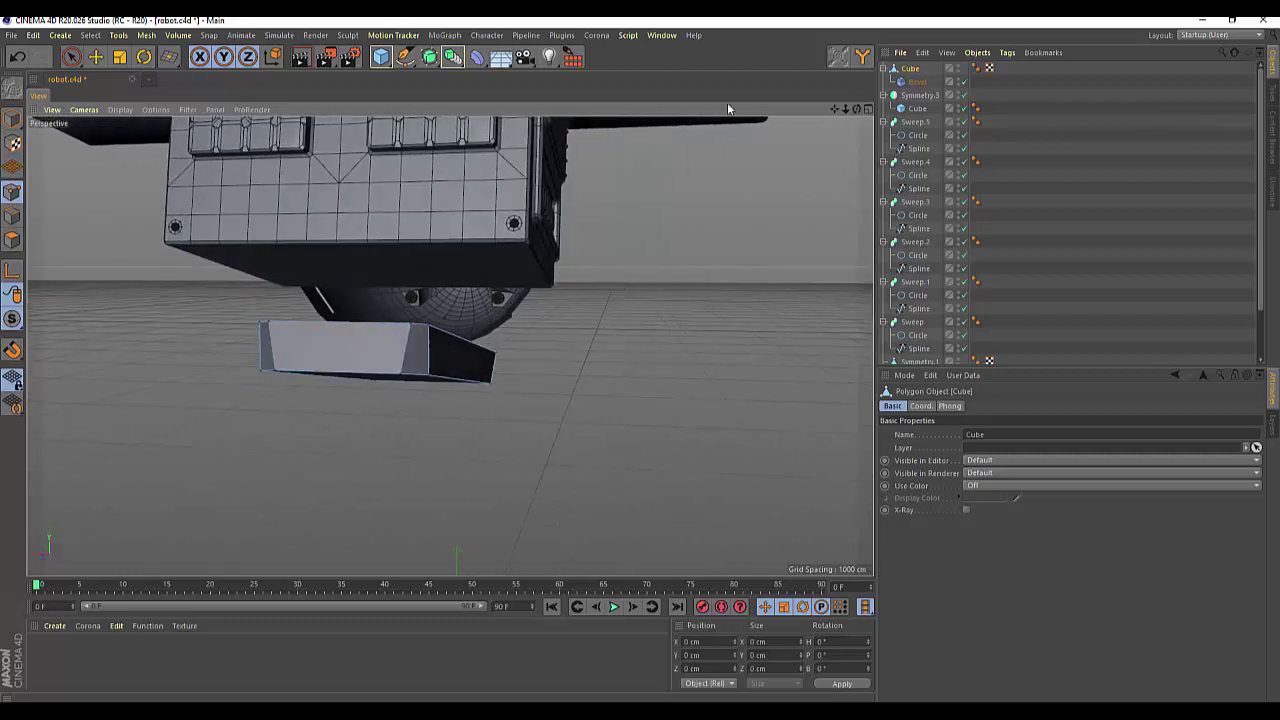
pyautogui.moveTo(70, 58); pyautogui.dragTo(112, 77)
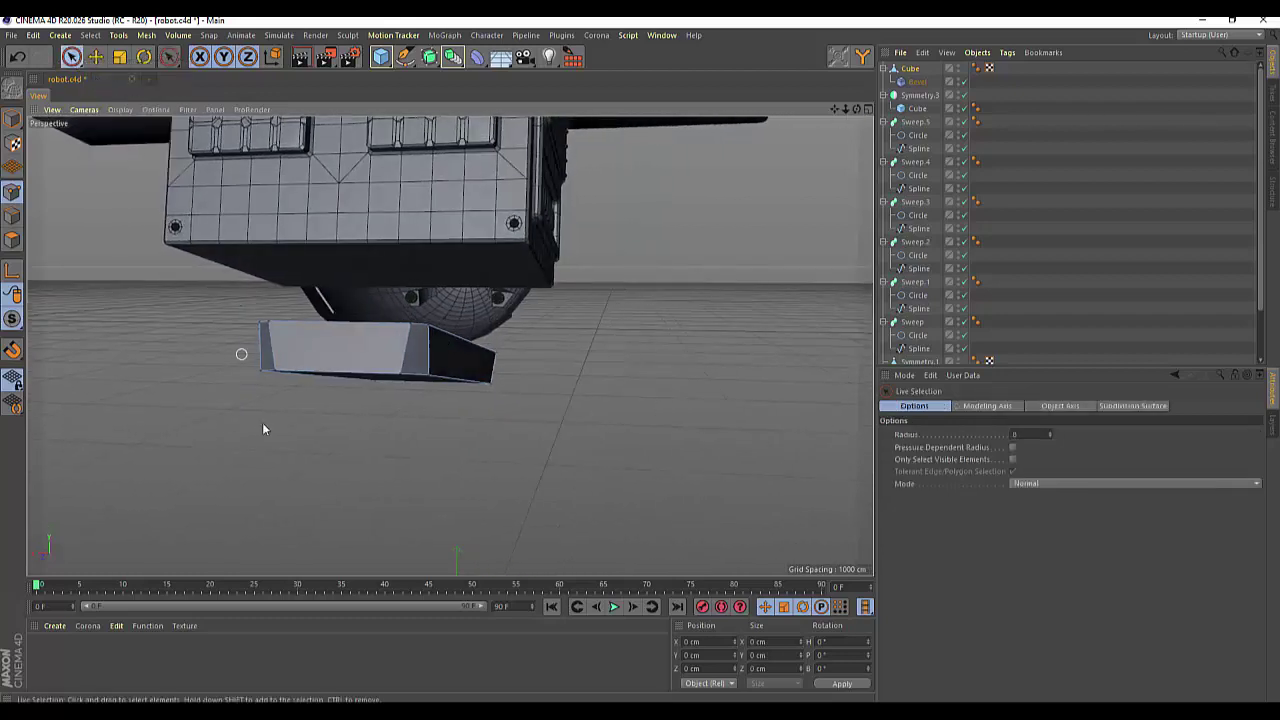
pyautogui.click(279, 378)
pyautogui.click(388, 370)
pyautogui.click(279, 373)
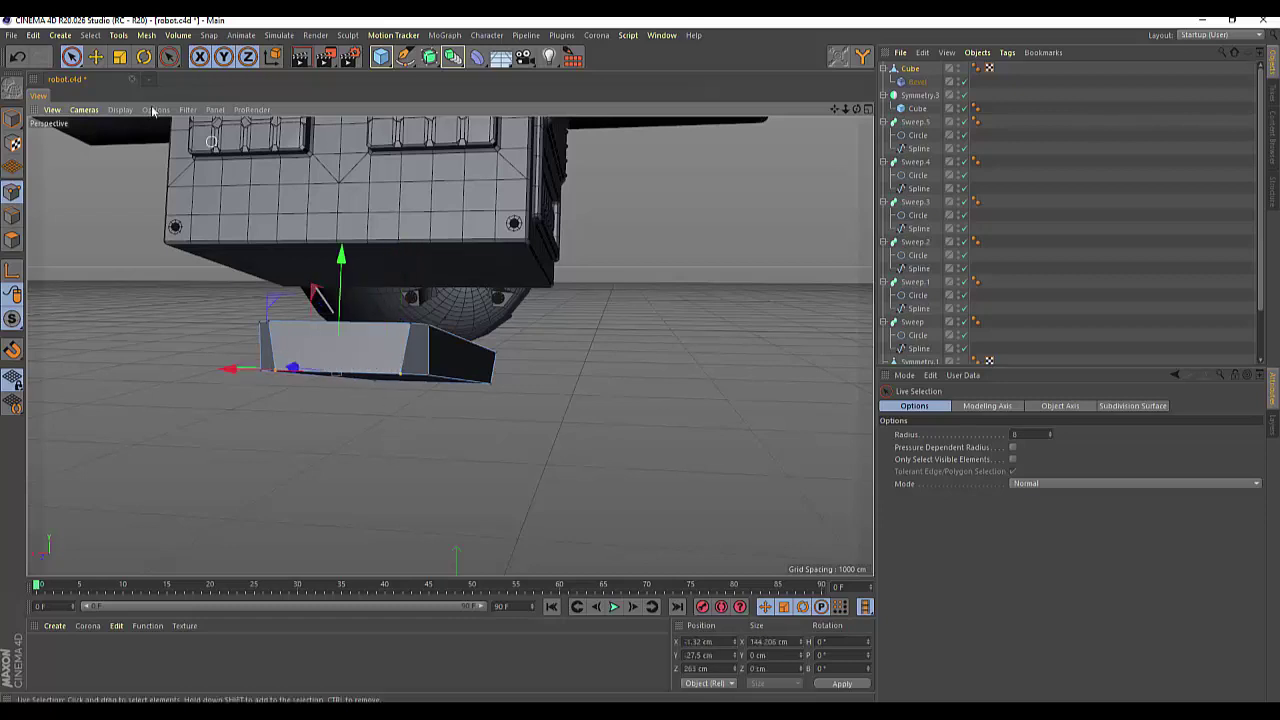
# Scale the bottom edge to about 115.8% along X.
pyautogui.click(119, 57)
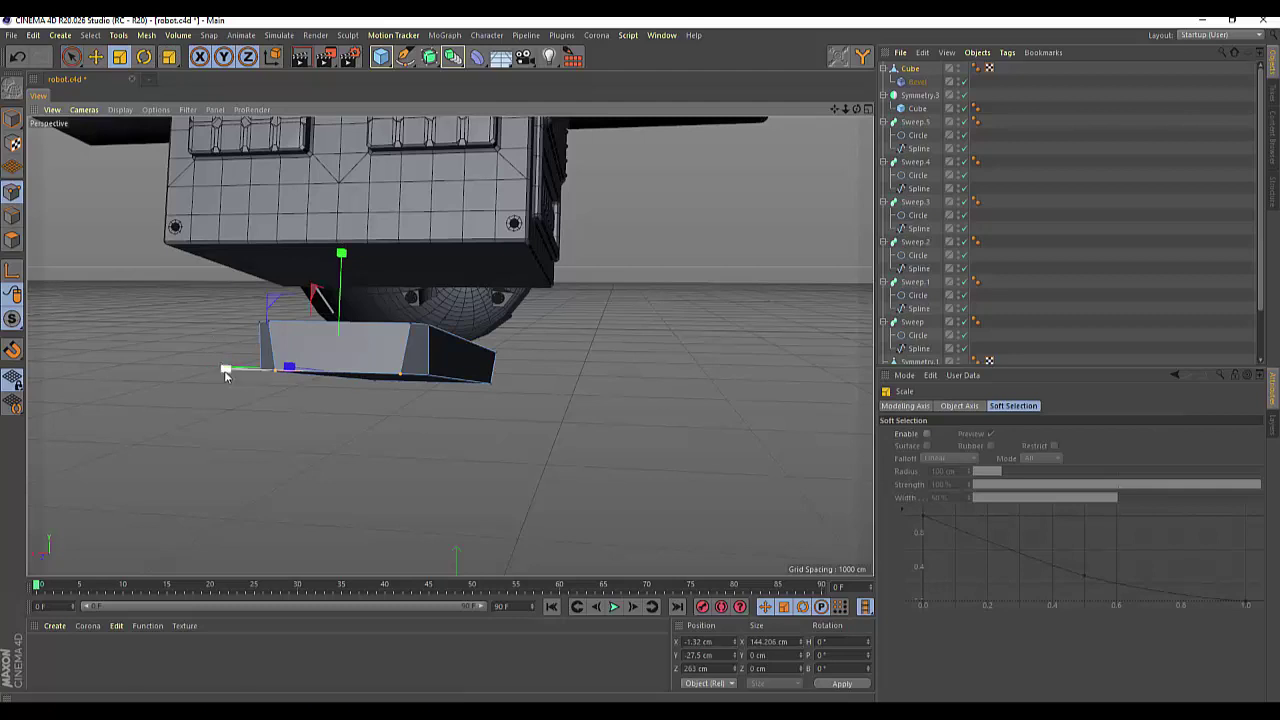
pyautogui.moveTo(224, 372); pyautogui.dragTo(210, 373)
pyautogui.moveTo(856, 109); pyautogui.dragTo(842, 117)
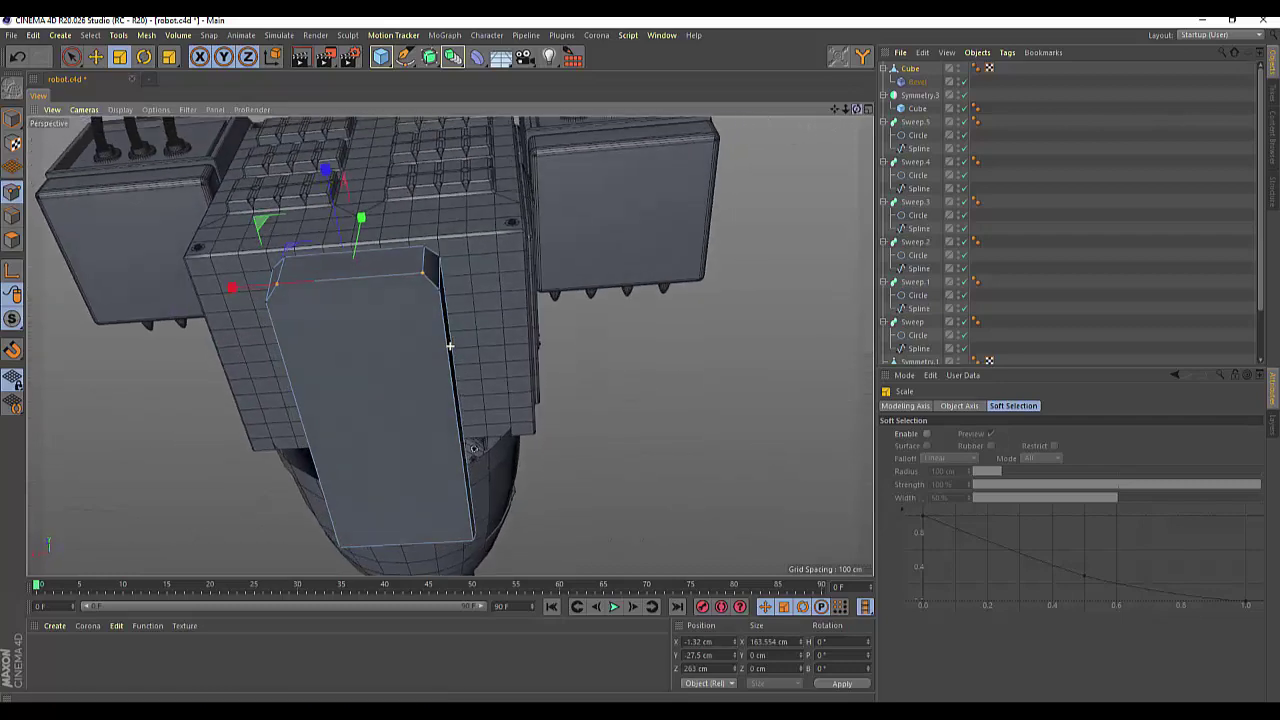
# Select the slab's top edge after a small trial move along Z.
pyautogui.click(71, 57)
pyautogui.moveTo(400, 145); pyautogui.dragTo(397, 149)
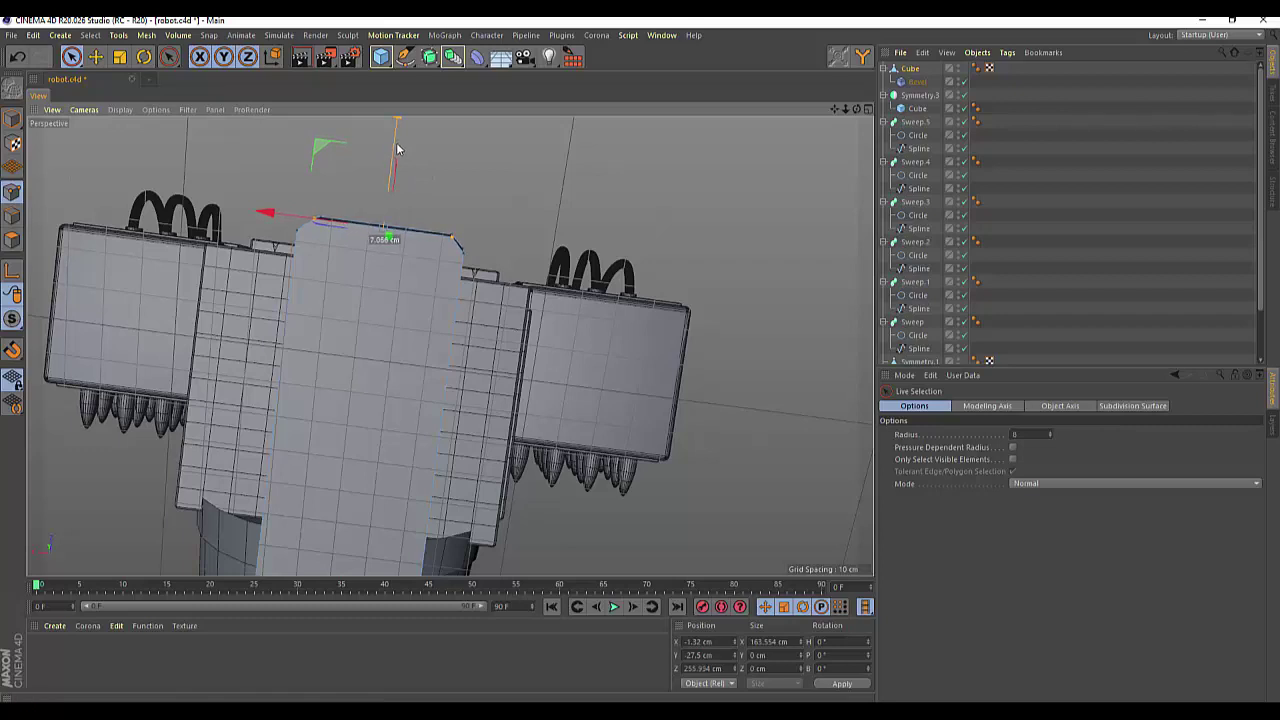
pyautogui.click(515, 162)
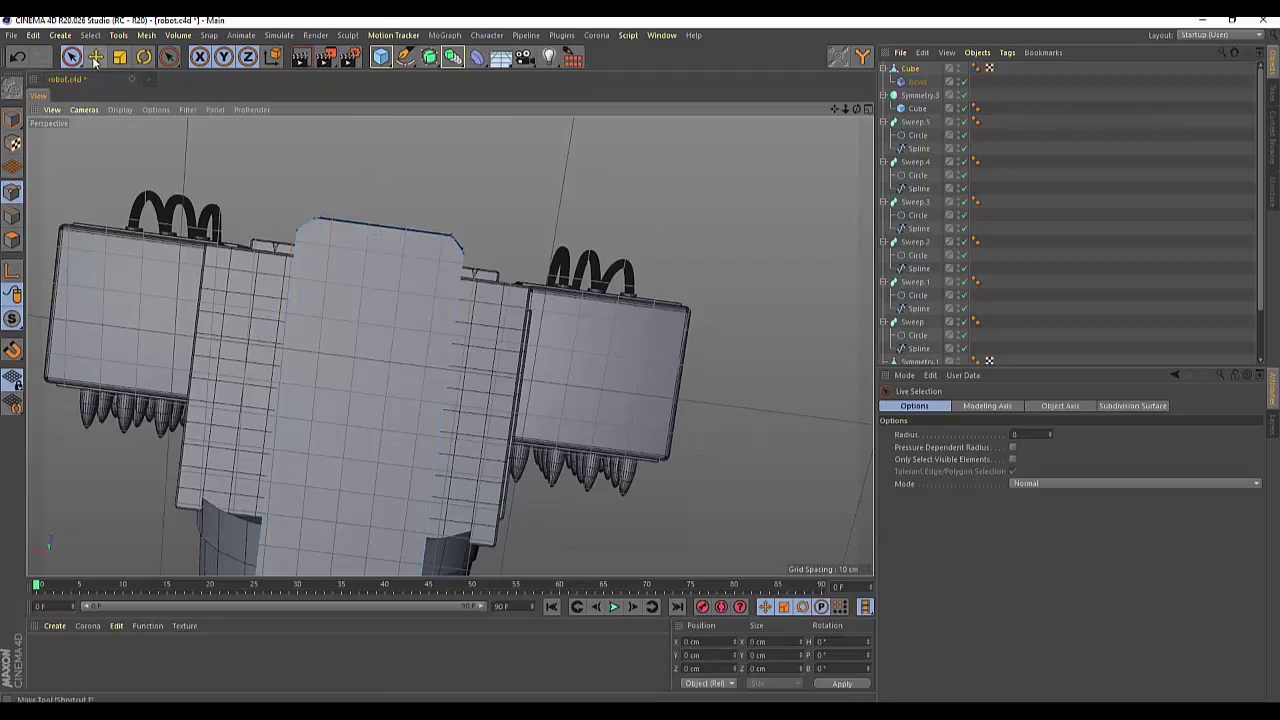
pyautogui.moveTo(71, 57); pyautogui.dragTo(115, 74)
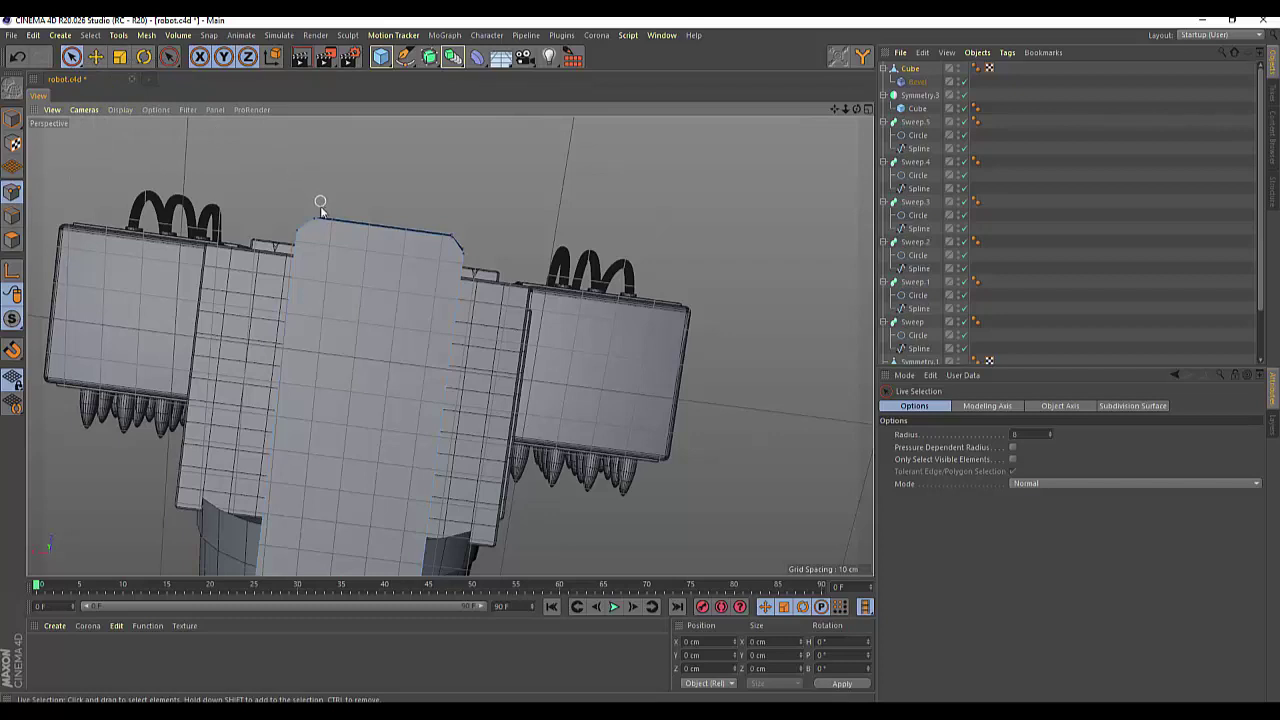
pyautogui.click(320, 210)
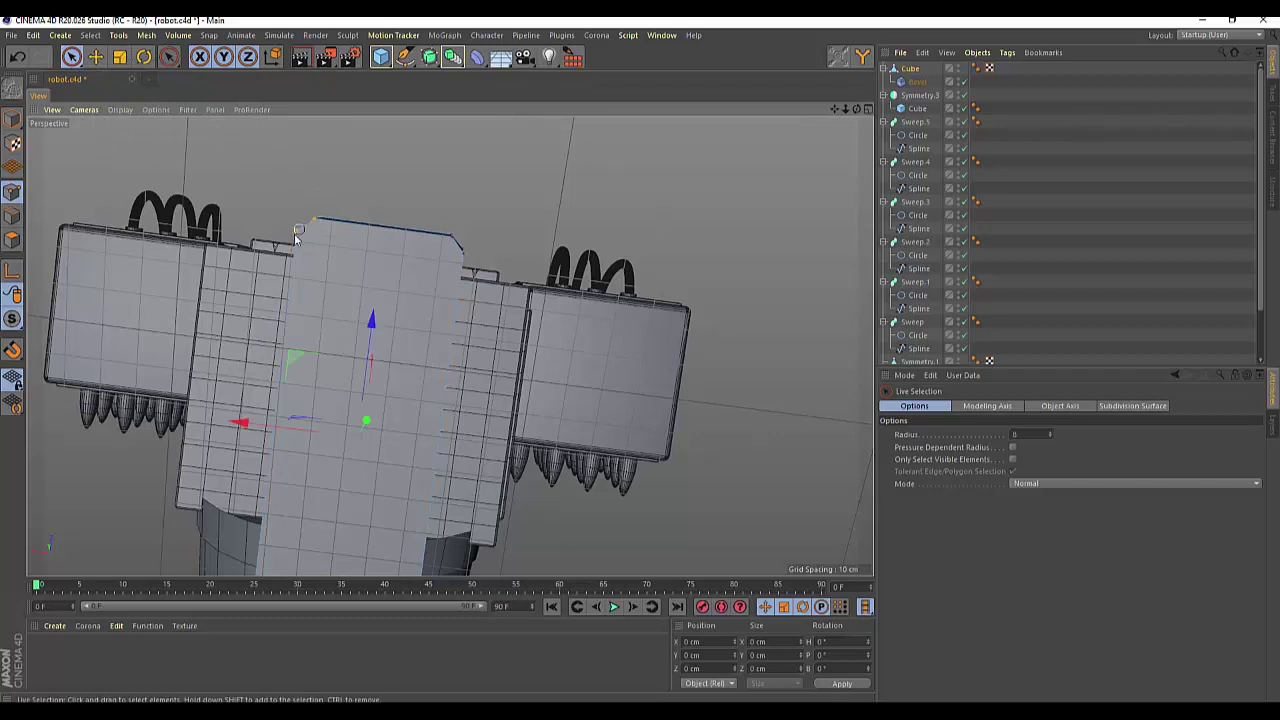
pyautogui.click(458, 244)
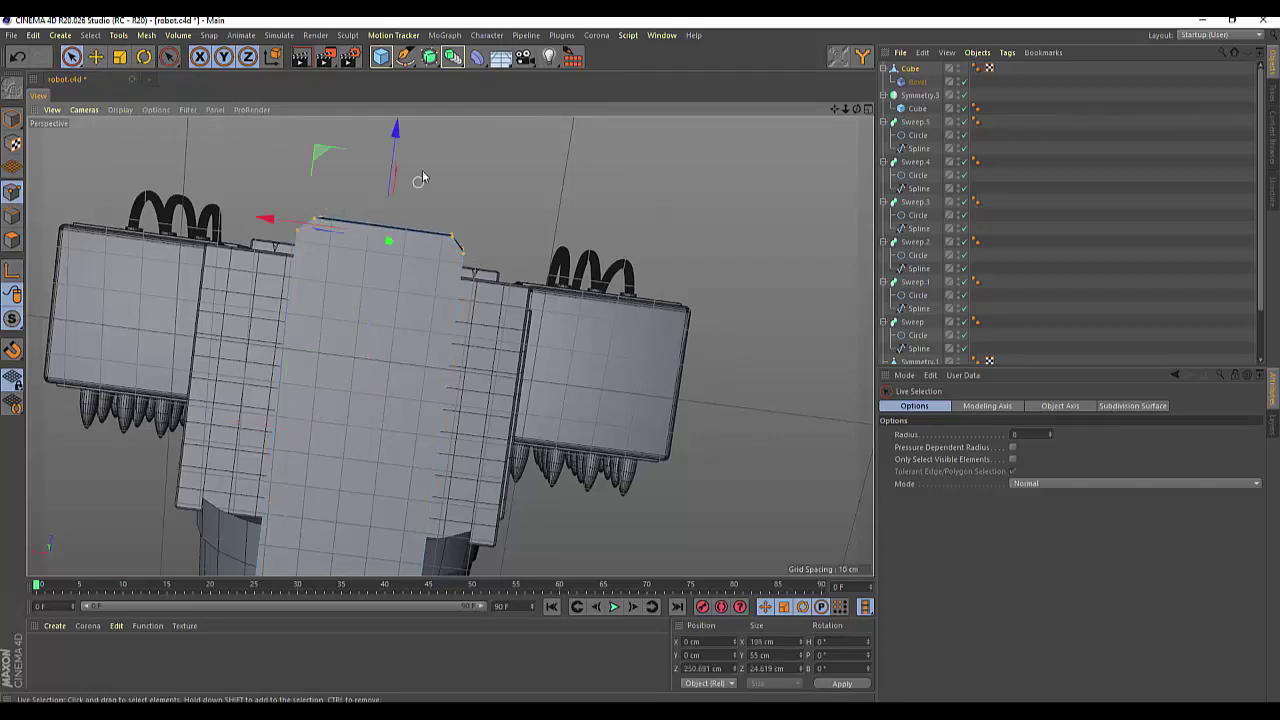
# Move the top edge down about 72 cm and nudge it 7.5 cm along X.
pyautogui.moveTo(393, 140); pyautogui.dragTo(366, 231)
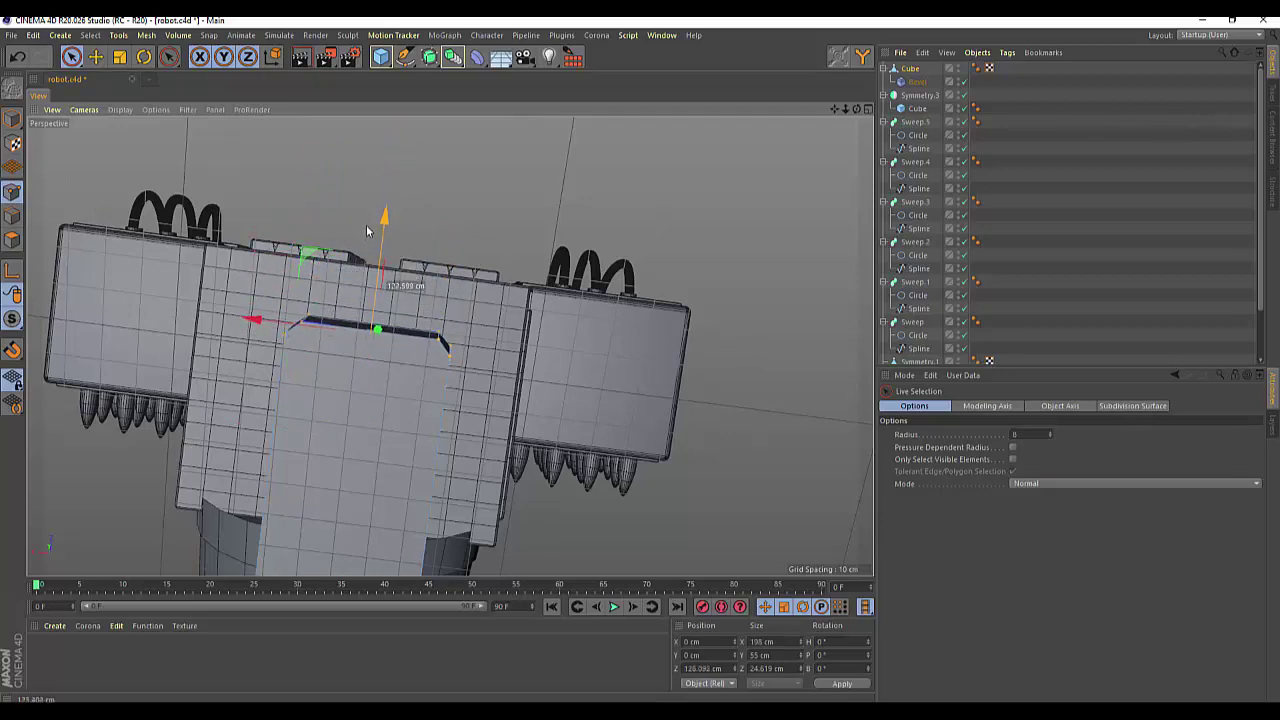
pyautogui.moveTo(856, 109); pyautogui.dragTo(449, 346)
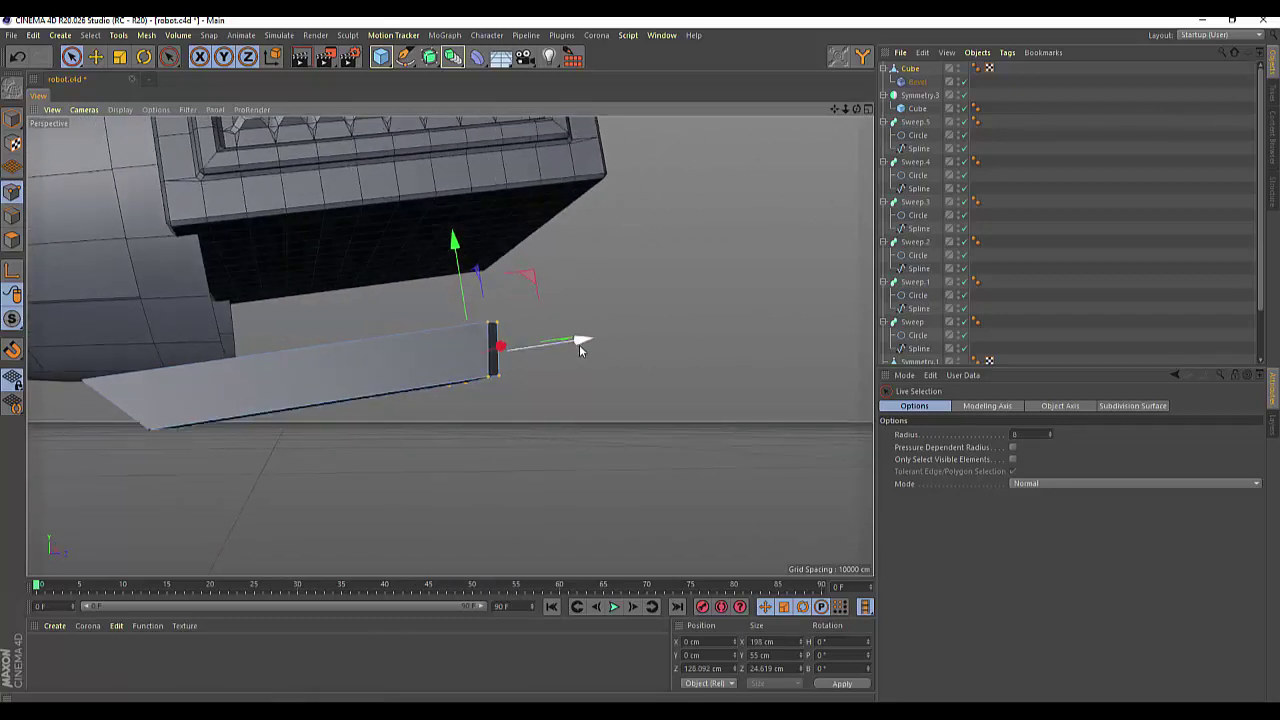
pyautogui.moveTo(580, 344); pyautogui.dragTo(572, 352)
pyautogui.click(552, 424)
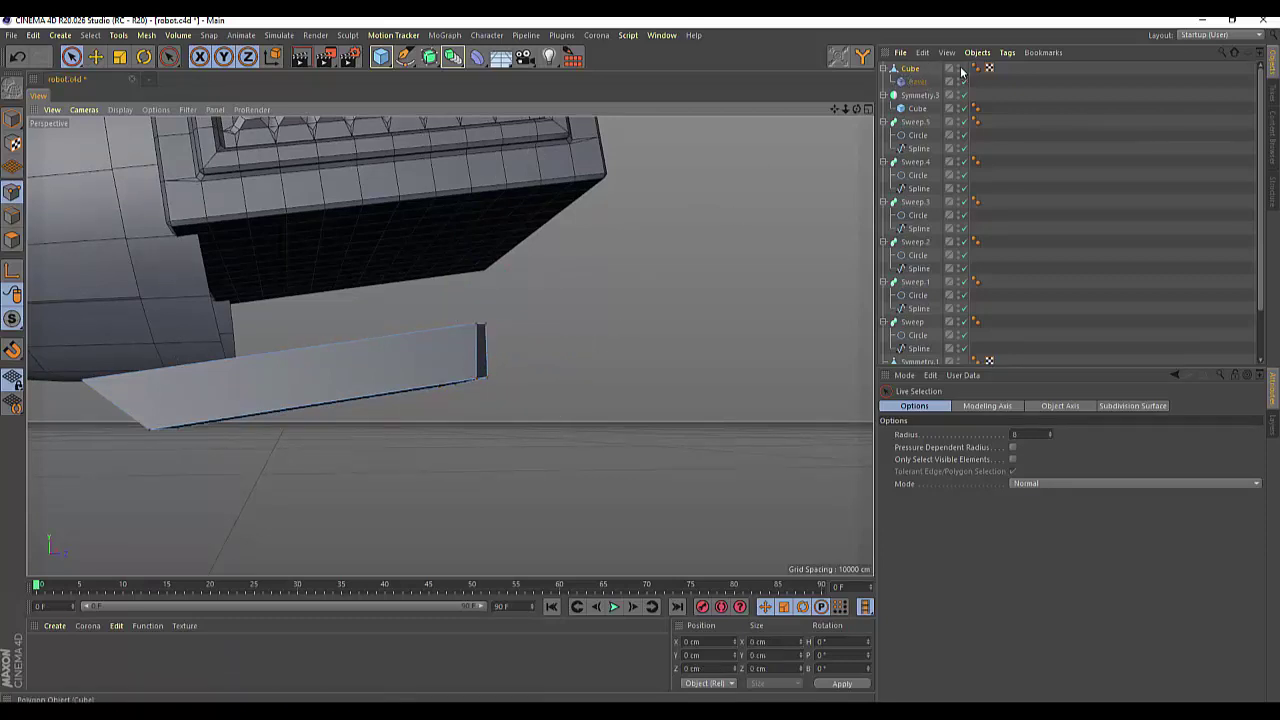
# Enable the Cube's Bevel deformer for a 3 cm chamfer and orbit to inspect the block.
pyautogui.click(913, 69)
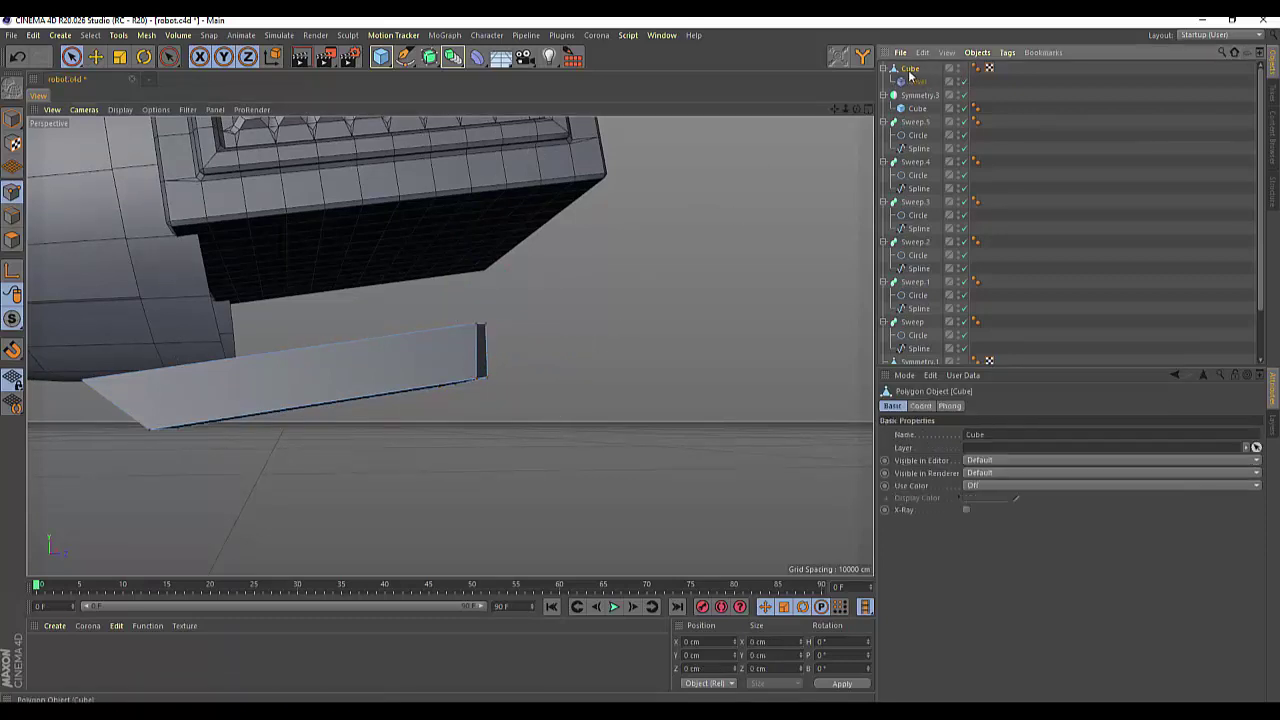
pyautogui.click(918, 81)
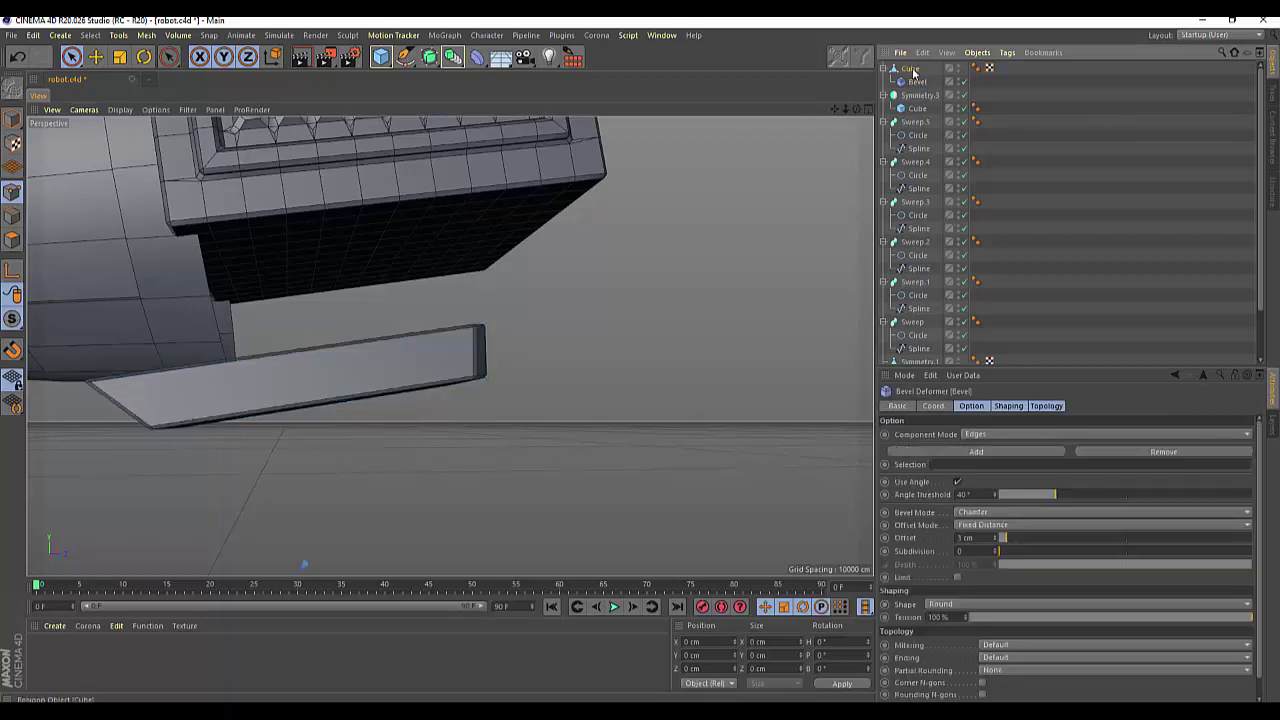
pyautogui.click(912, 69)
pyautogui.click(916, 81)
pyautogui.moveTo(856, 111); pyautogui.dragTo(450, 346)
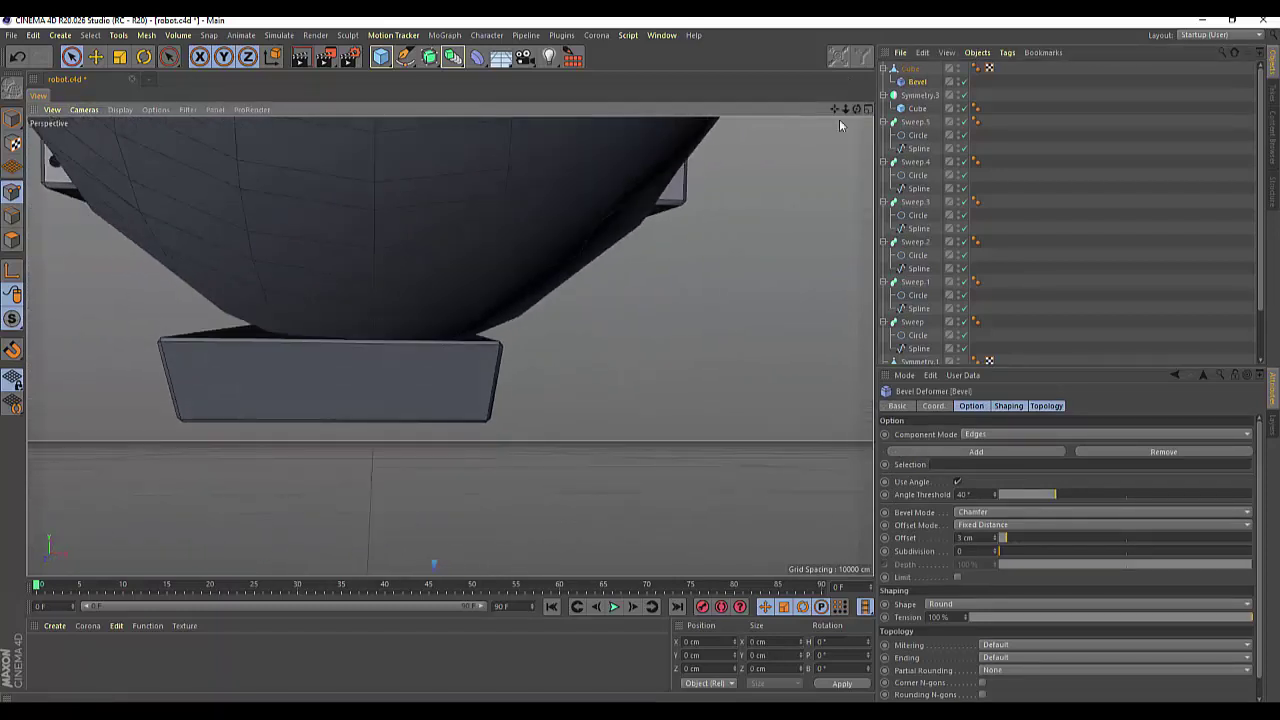
pyautogui.keyDown('alt'); pyautogui.moveTo(839, 124); pyautogui.dragTo(730, 263); pyautogui.keyUp('alt')
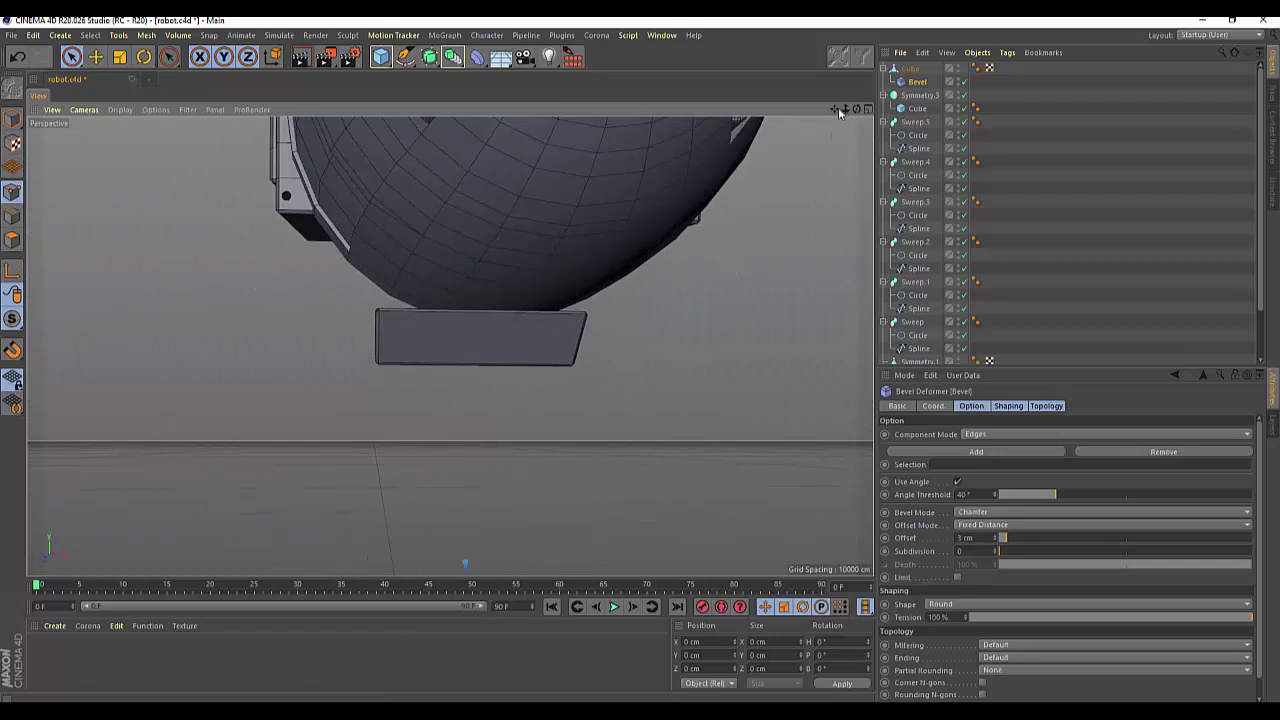
pyautogui.moveTo(856, 108)
pyautogui.mouseDown()
pyautogui.moveTo(450, 346)
pyautogui.moveTo(838, 110)
pyautogui.mouseUp()
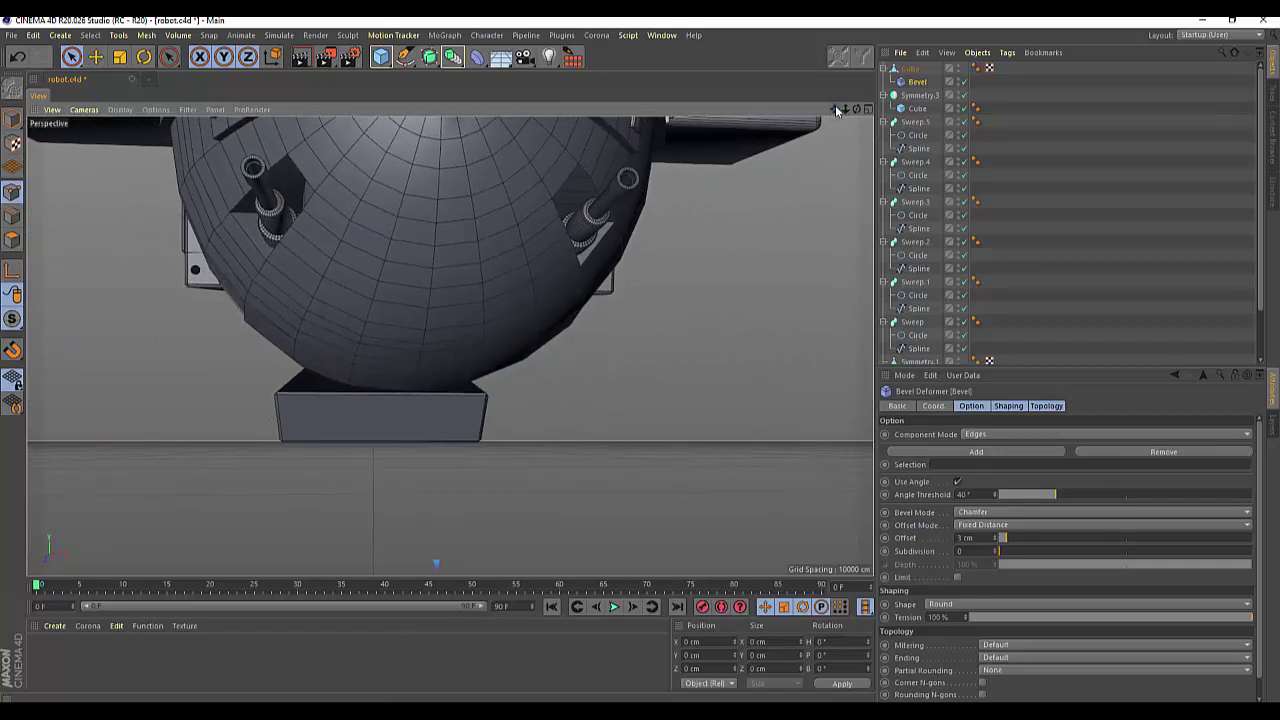
pyautogui.click(918, 95)
pyautogui.scroll(-2, 920, 220)
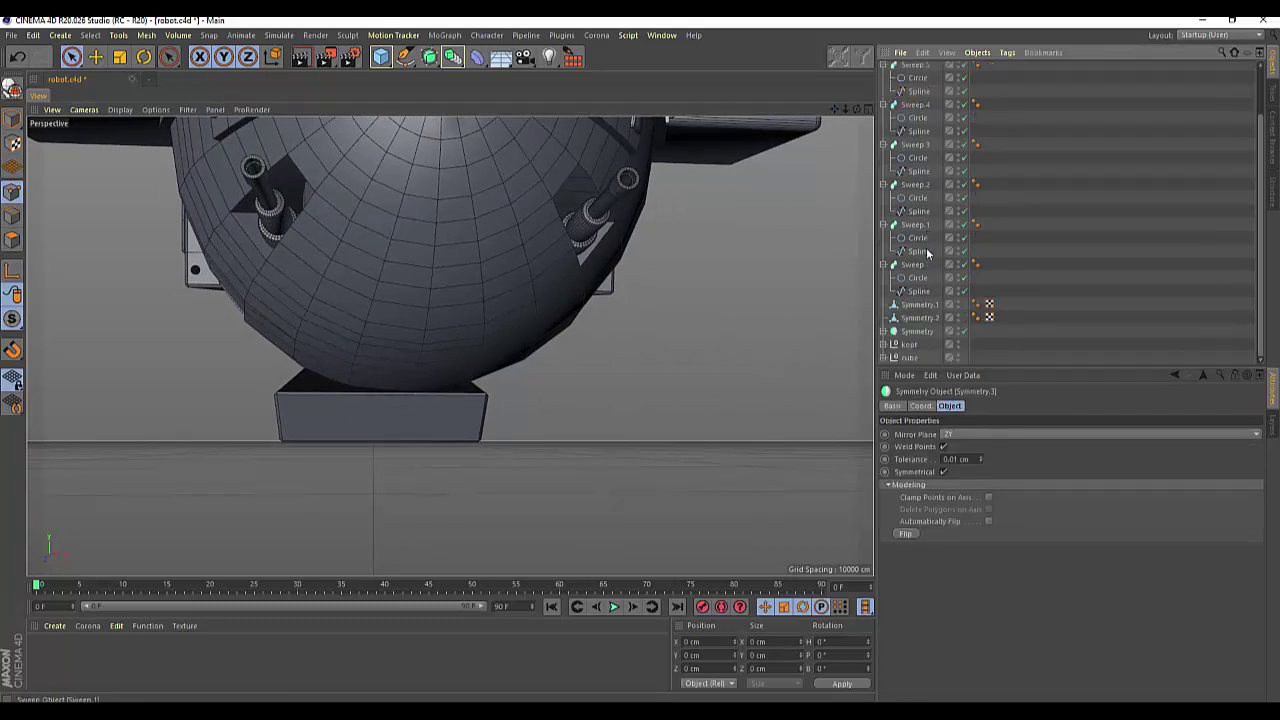
# Select every object from Symmetry.3 down to cube, including all their children.
pyautogui.keyDown('shift'); pyautogui.click(919, 357); pyautogui.keyUp('shift')
pyautogui.rightClick(918, 359)
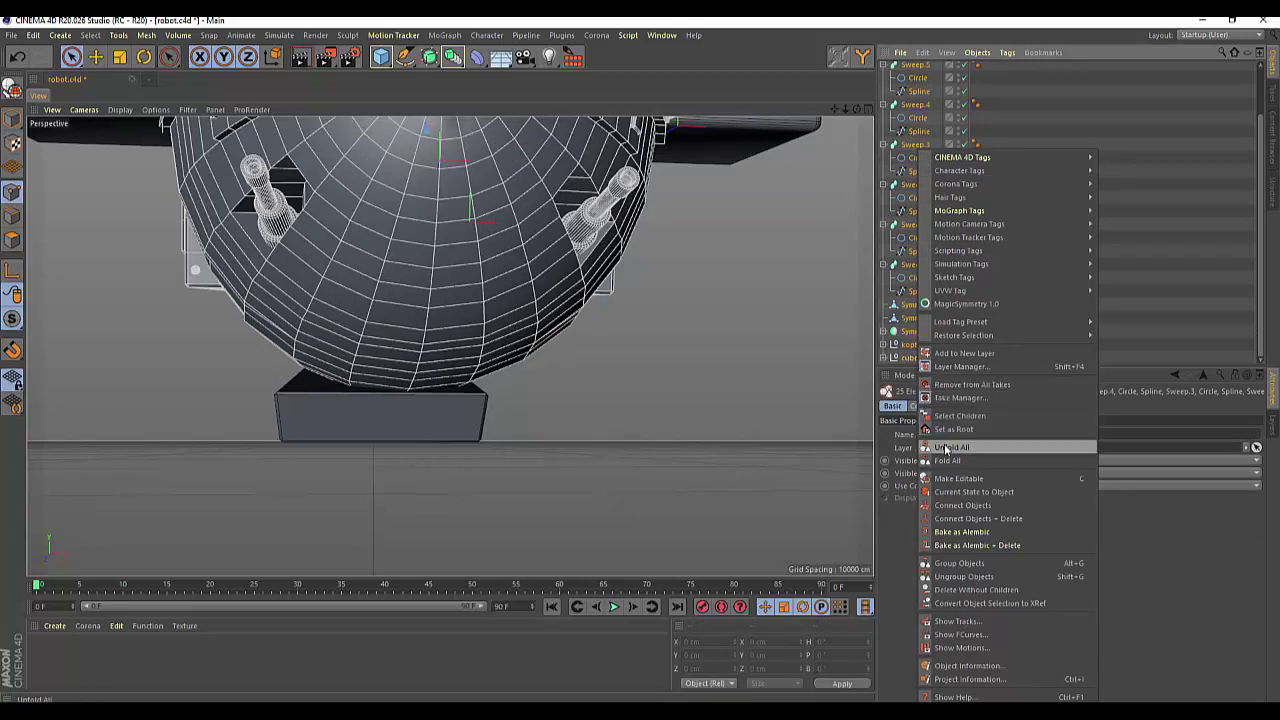
pyautogui.click(944, 415)
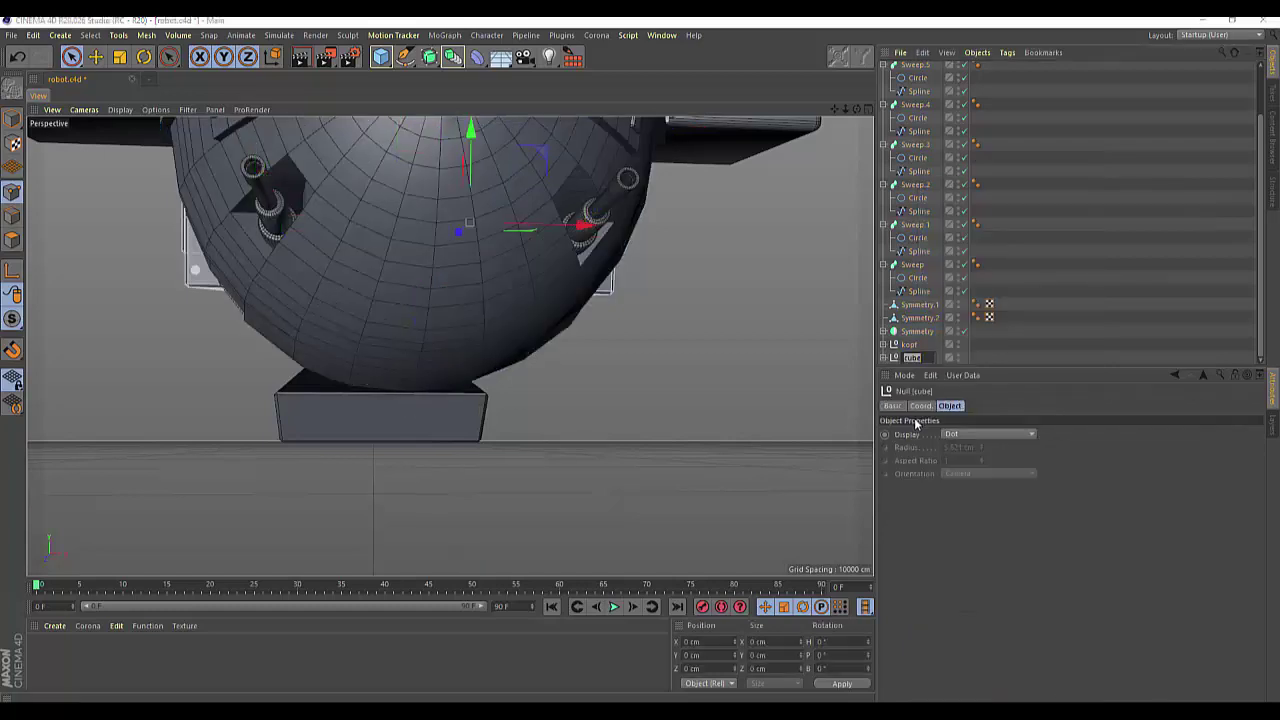
pyautogui.hotkey('ctrl', 'z')
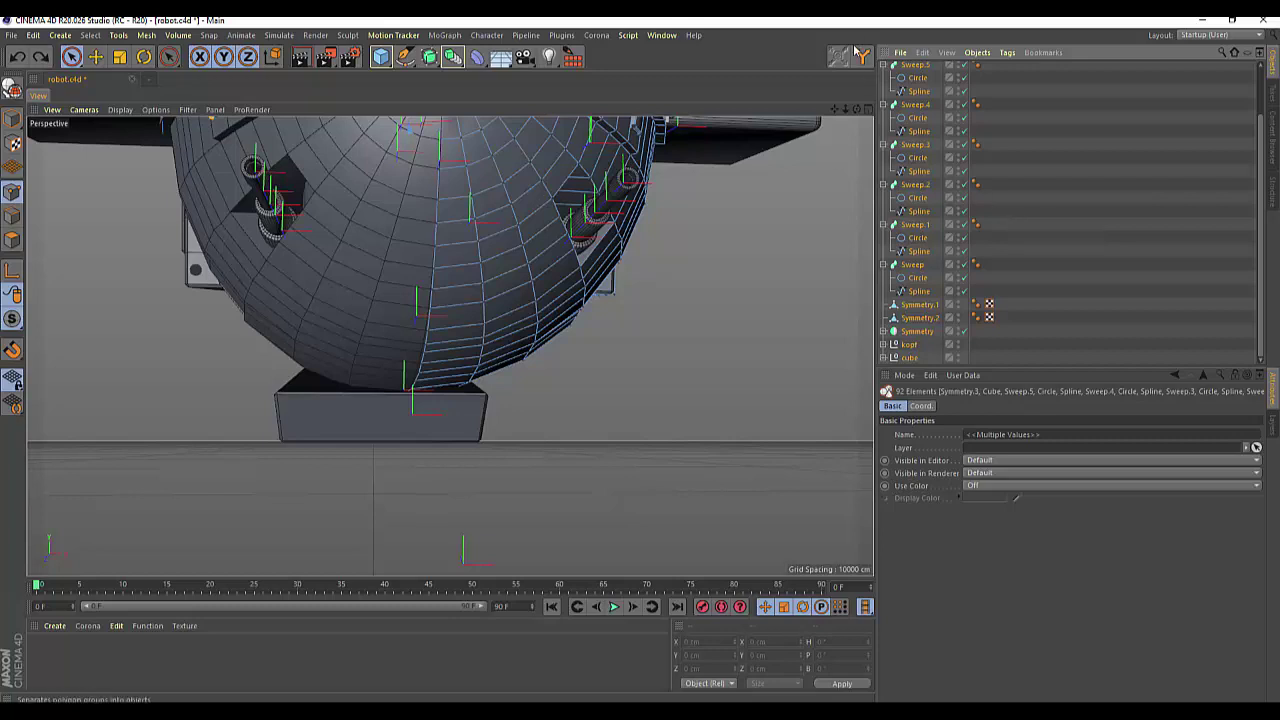
# Switch to the four-view layout and maximize the Front viewport.
pyautogui.click(868, 110)
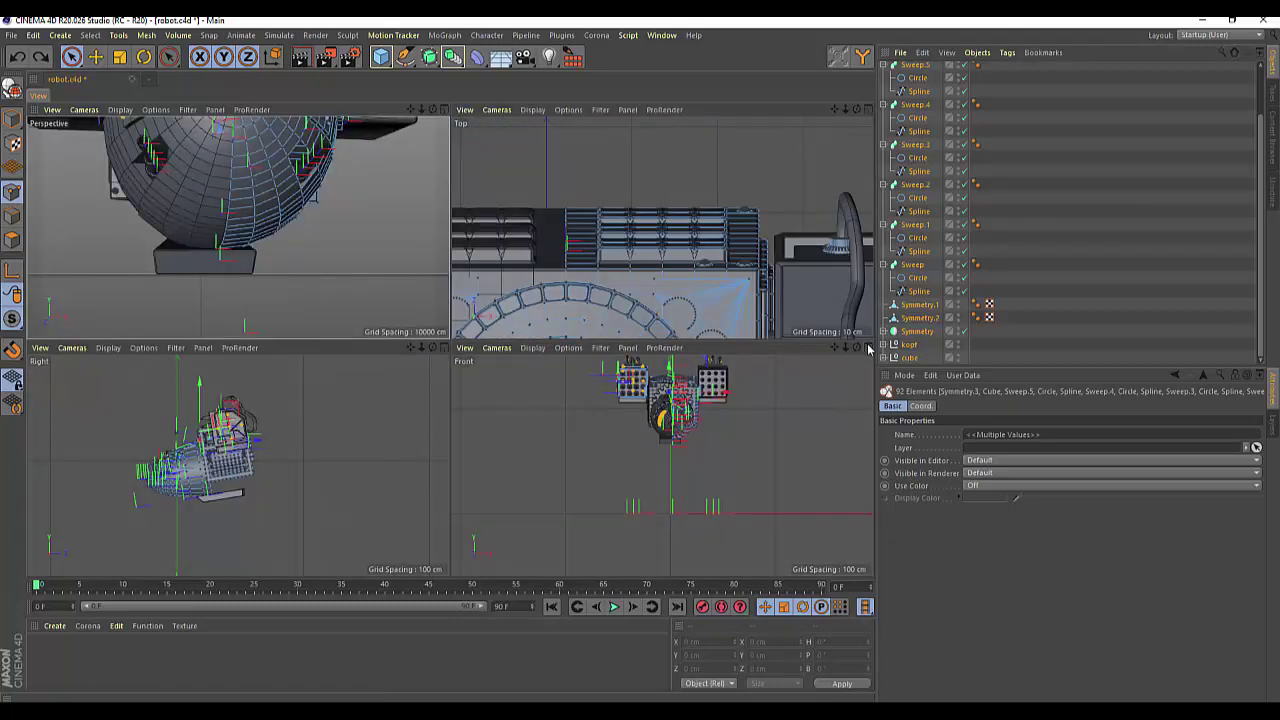
pyautogui.click(868, 347)
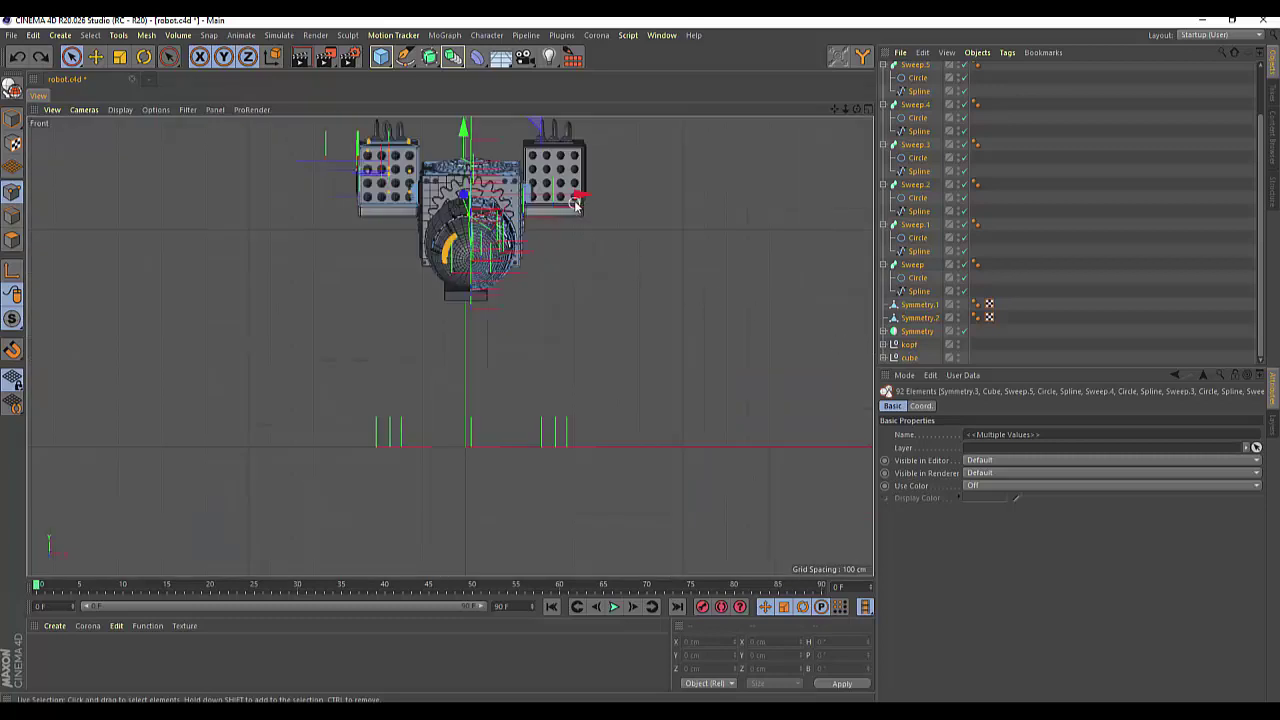
pyautogui.moveTo(583, 199); pyautogui.dragTo(586, 202)
pyautogui.click(683, 356)
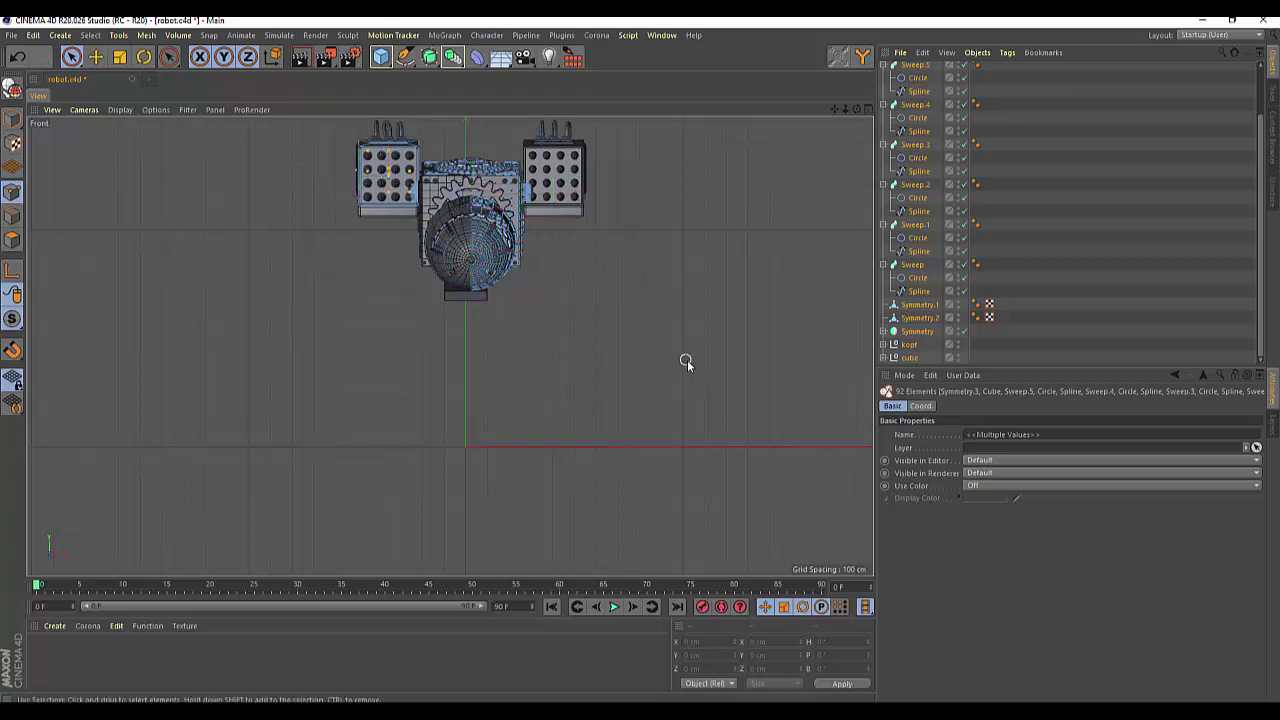
pyautogui.scroll(3, 935, 327)
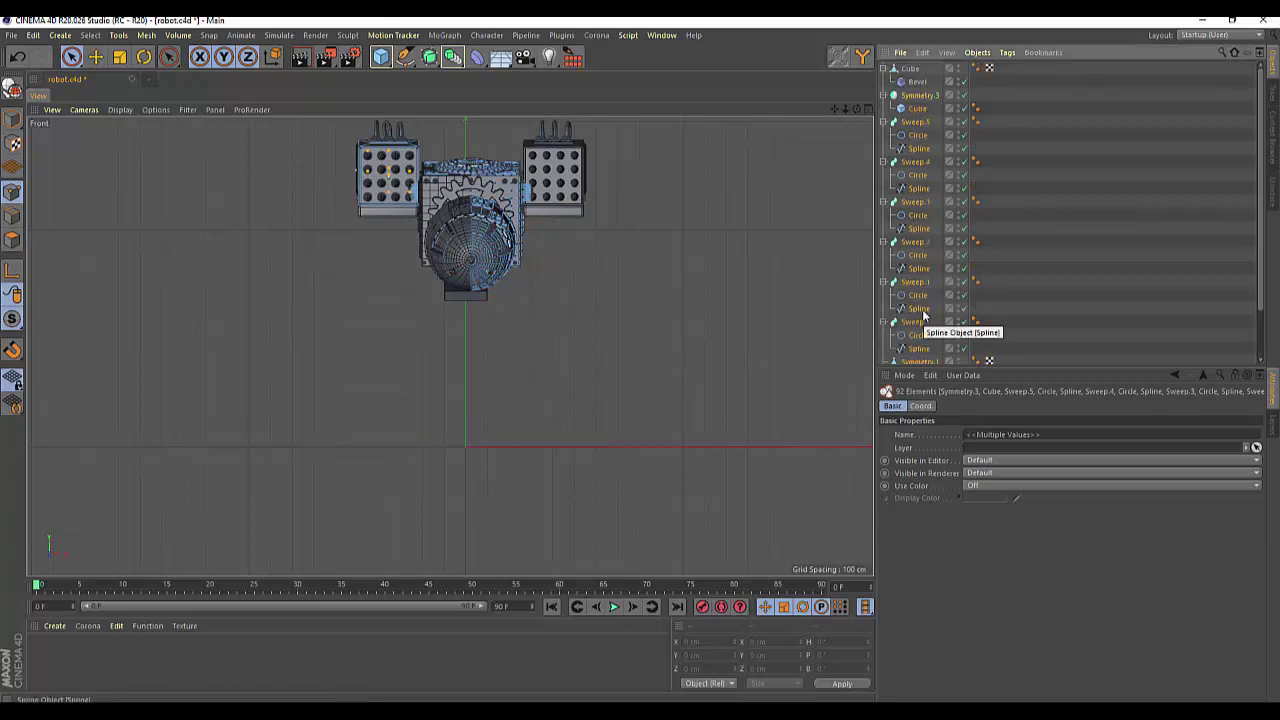
# Group the selected robot parts under a new Null with Alt+G, test-moving it along X and back.
pyautogui.hotkey('alt', 'g')
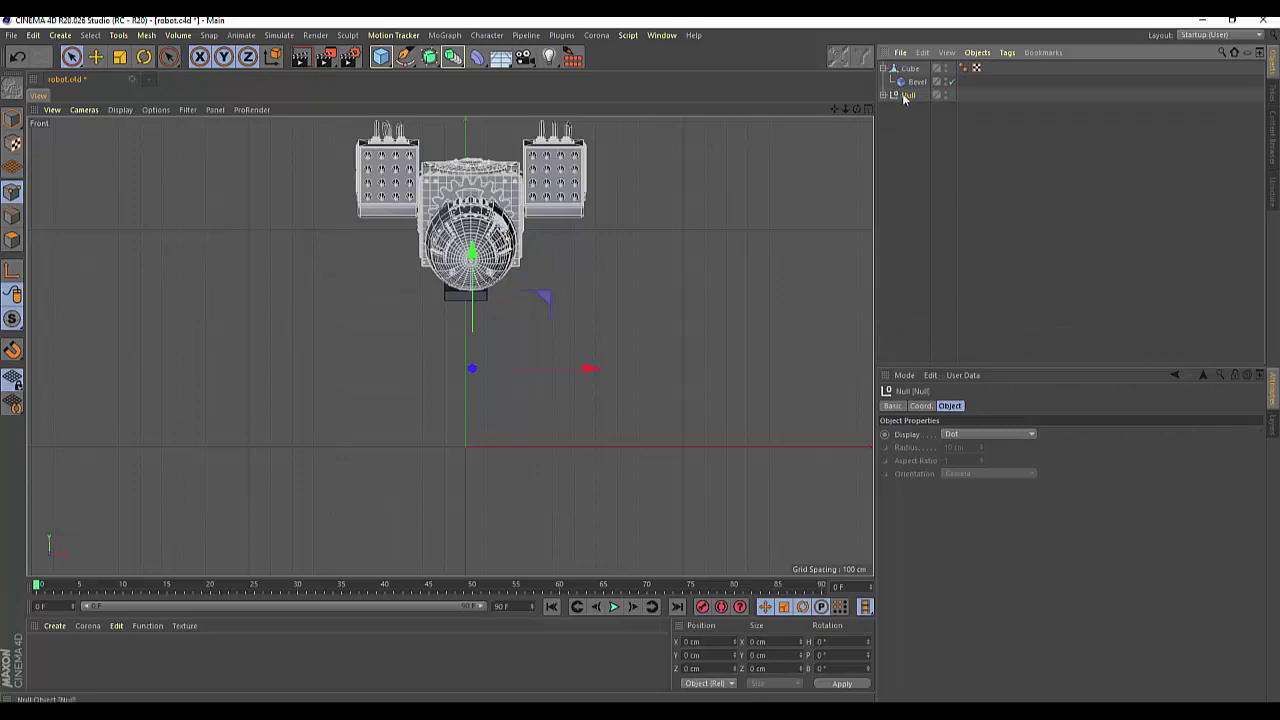
pyautogui.moveTo(589, 369); pyautogui.dragTo(584, 373)
pyautogui.scroll(3, 498, 343)
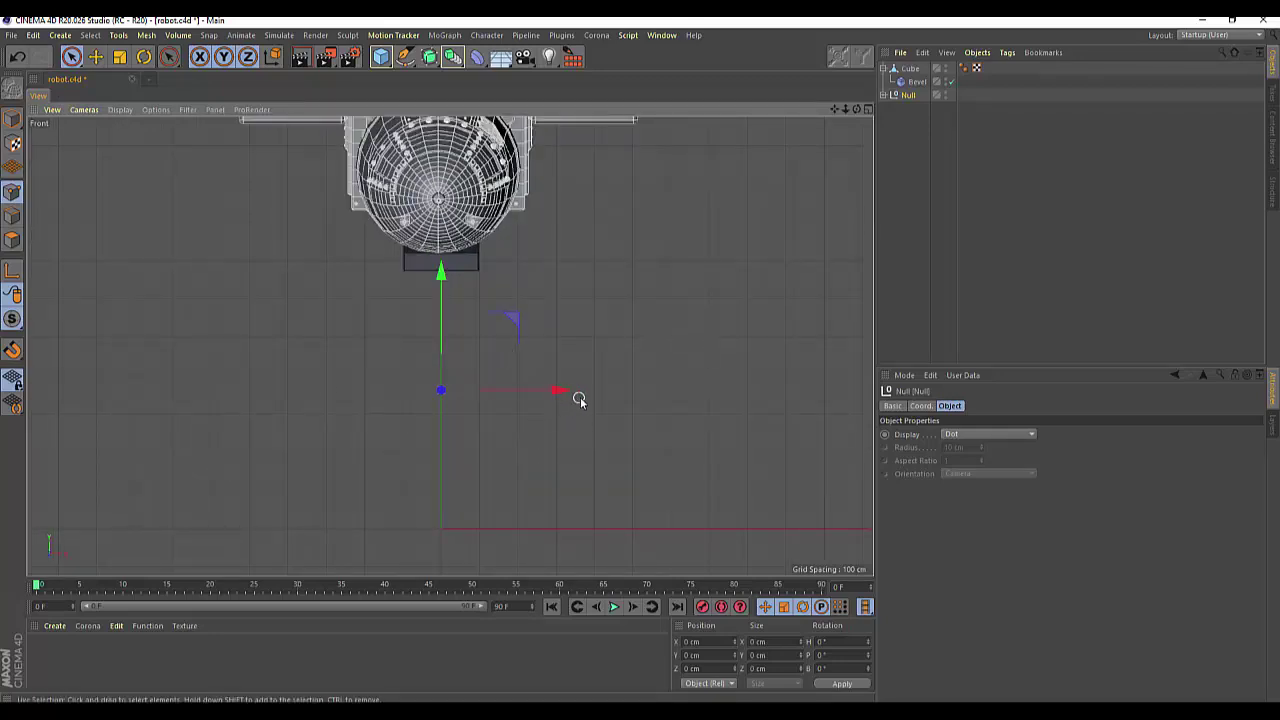
pyautogui.moveTo(567, 398); pyautogui.dragTo(558, 399)
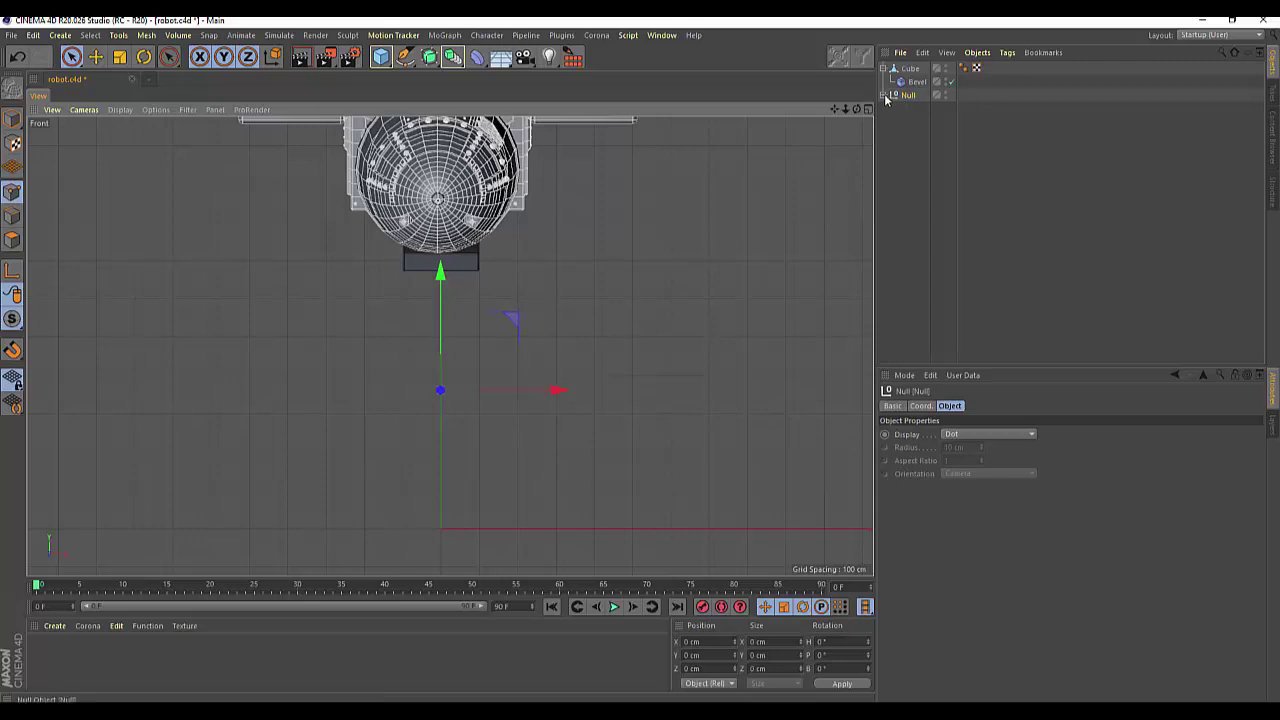
pyautogui.click(916, 81)
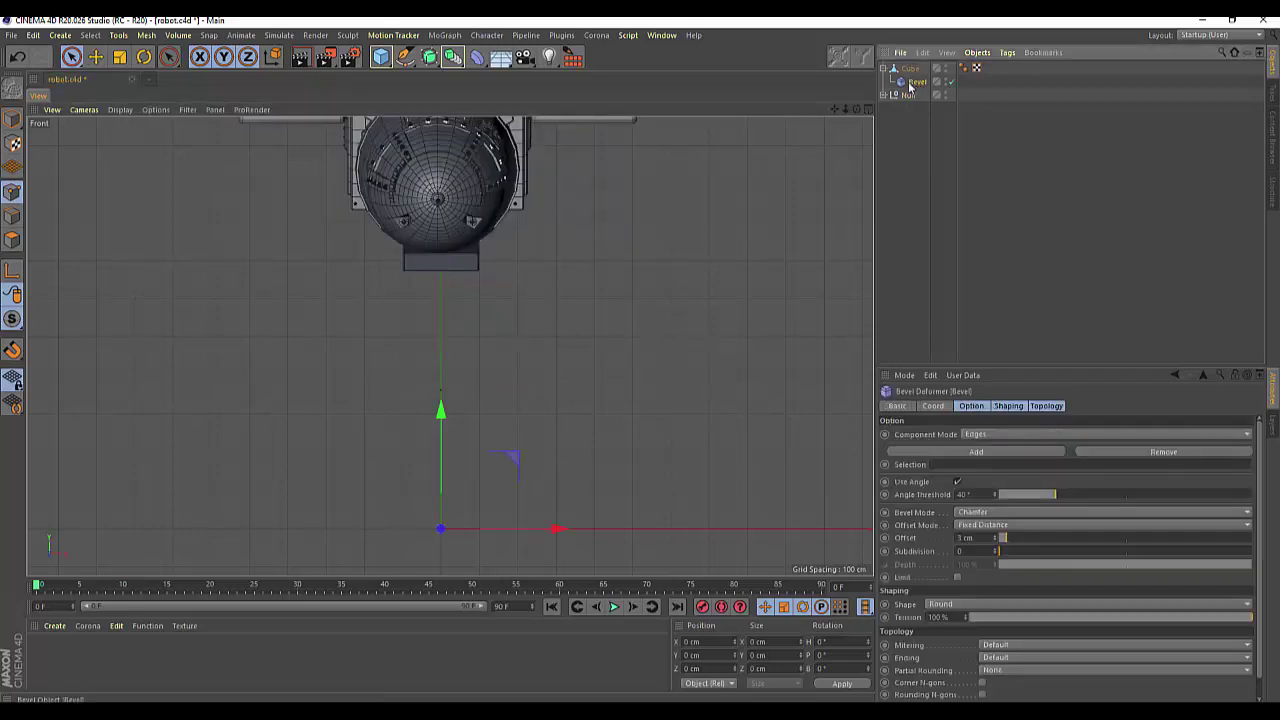
pyautogui.click(866, 109)
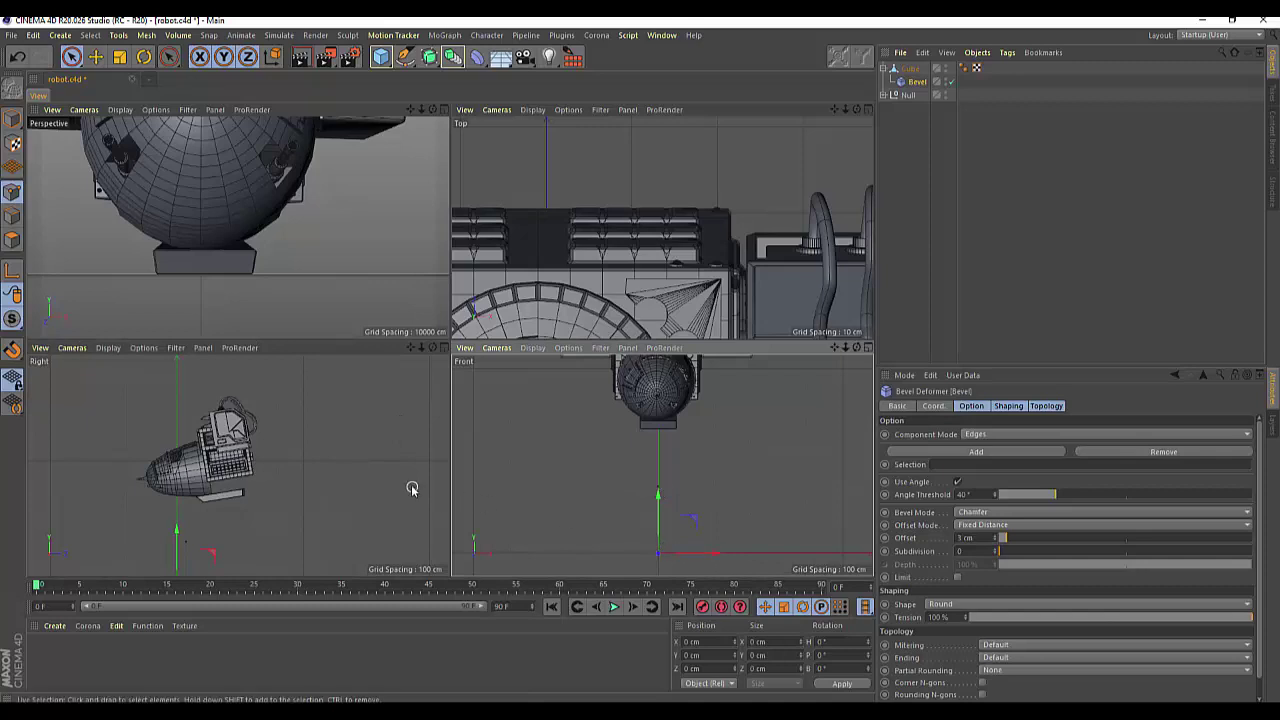
# Move the slanted Cube bar slightly down along Y in the maximized side view.
pyautogui.click(442, 347)
pyautogui.scroll(5, 320, 440)
pyautogui.scroll(3, 320, 432)
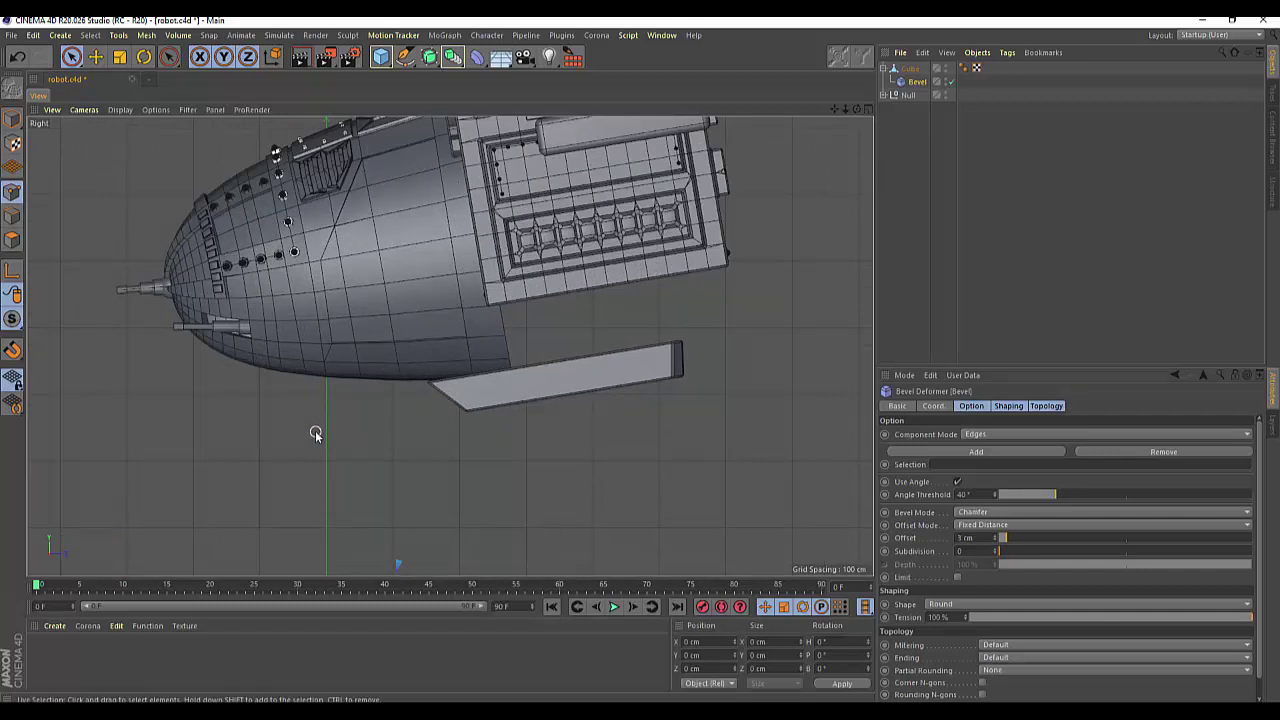
pyautogui.click(910, 68)
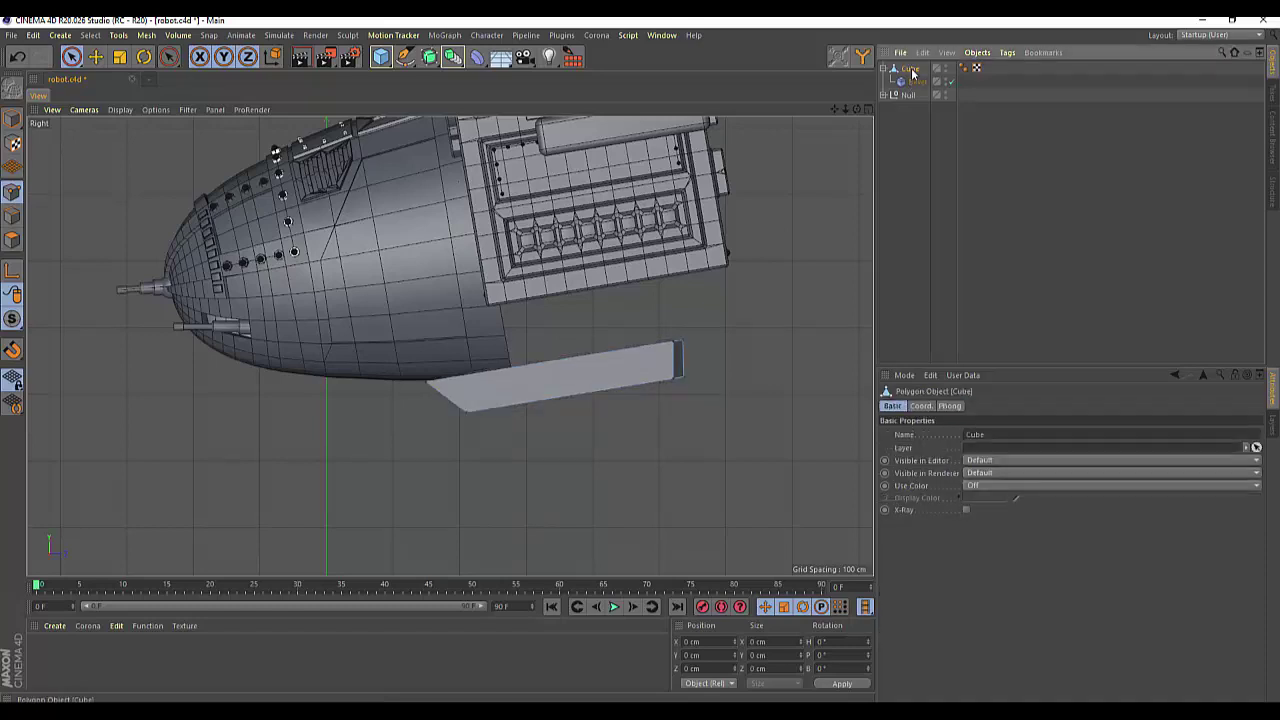
pyautogui.click(678, 374)
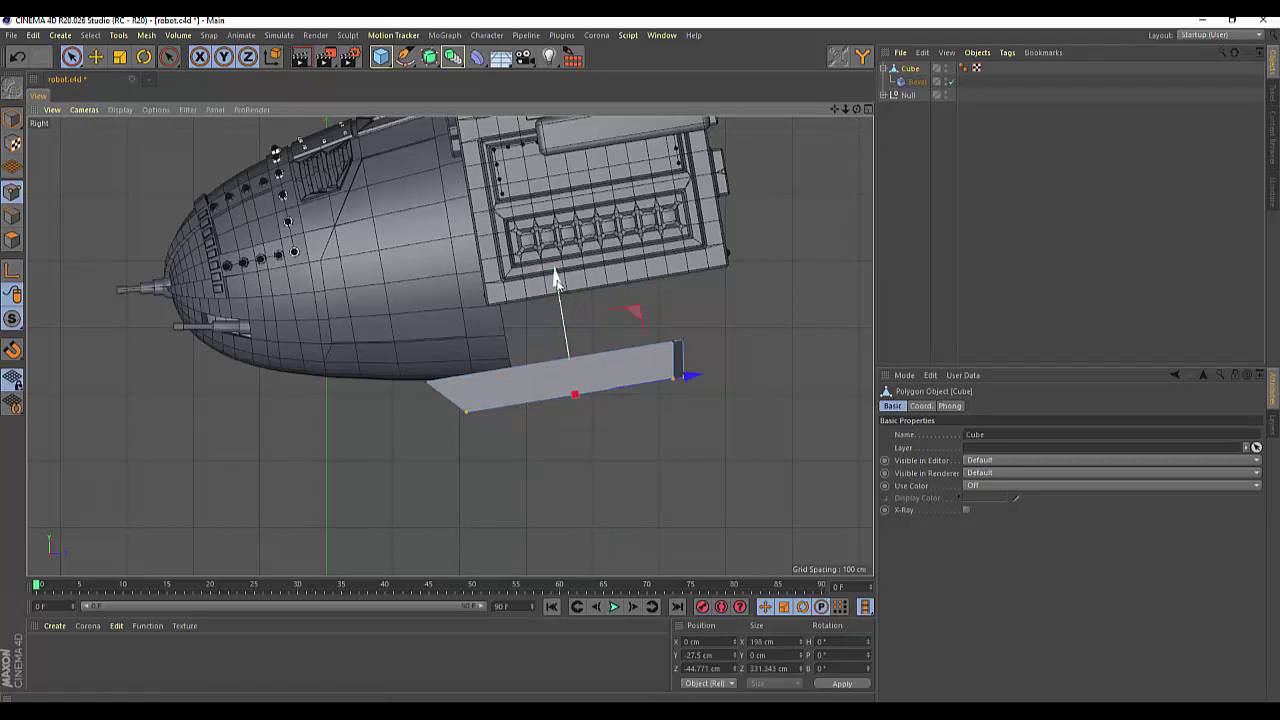
pyautogui.moveTo(558, 282); pyautogui.dragTo(560, 288)
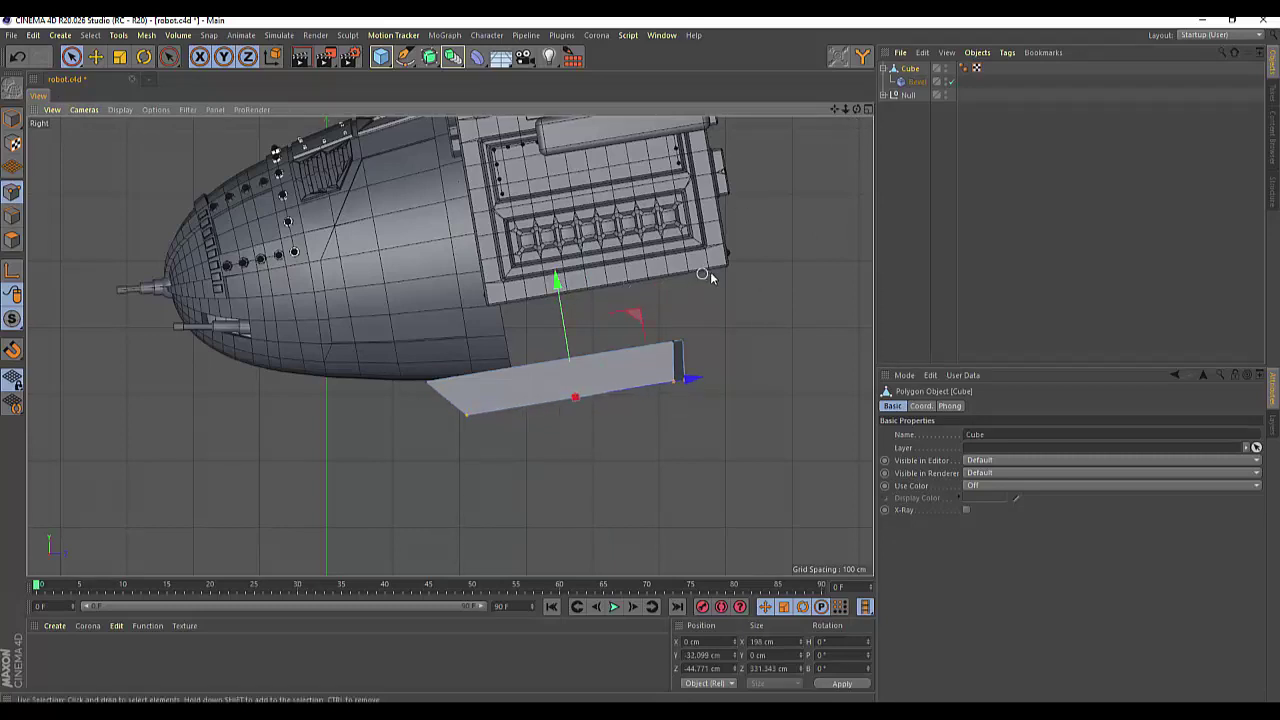
pyautogui.click(838, 144)
pyautogui.click(869, 110)
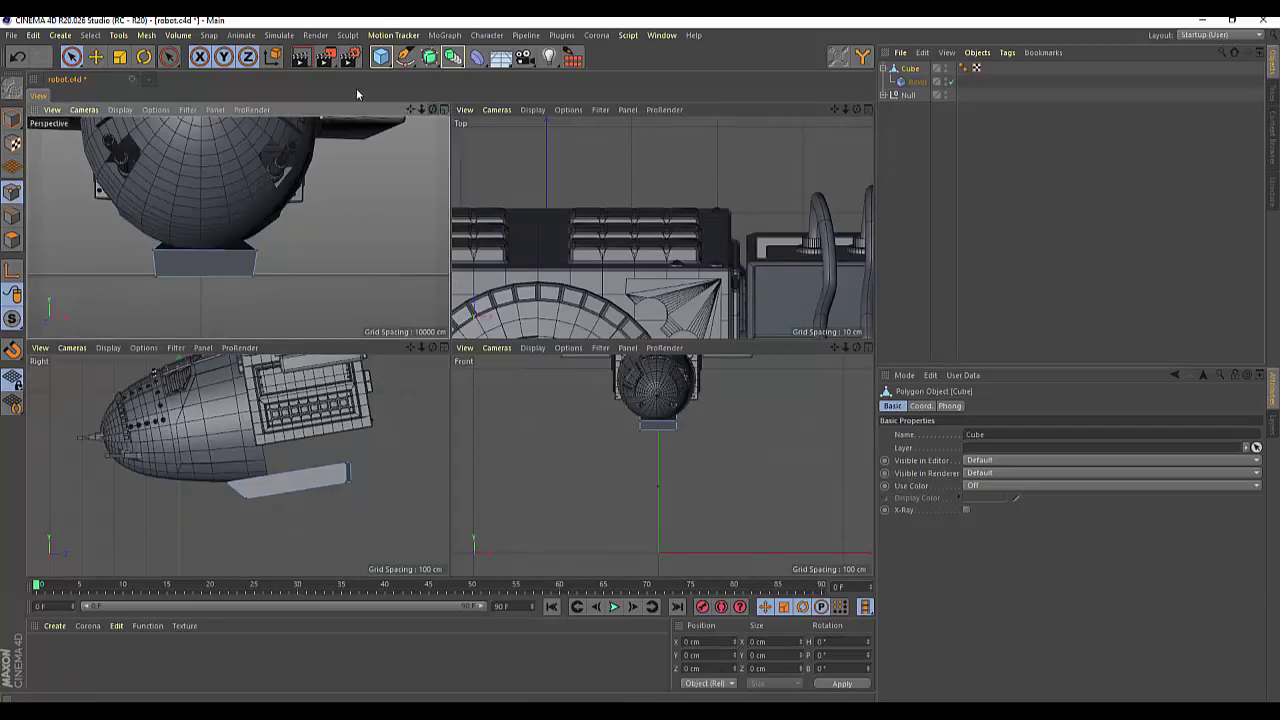
# Stretch the slanted bar's front end toward the robot's nose, lengthening it.
pyautogui.moveTo(432, 110); pyautogui.dragTo(238, 227)
pyautogui.keyDown('alt'); pyautogui.moveTo(237, 227); pyautogui.dragTo(237, 227); pyautogui.keyUp('alt')
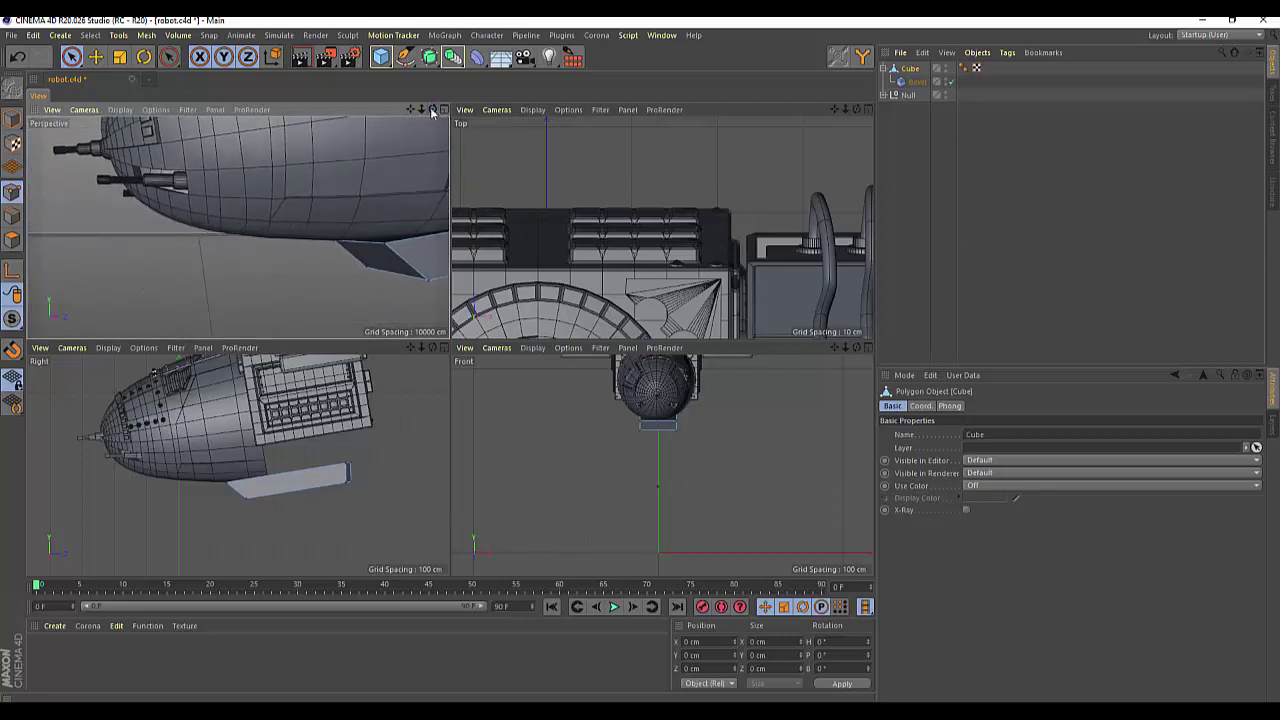
pyautogui.click(214, 480)
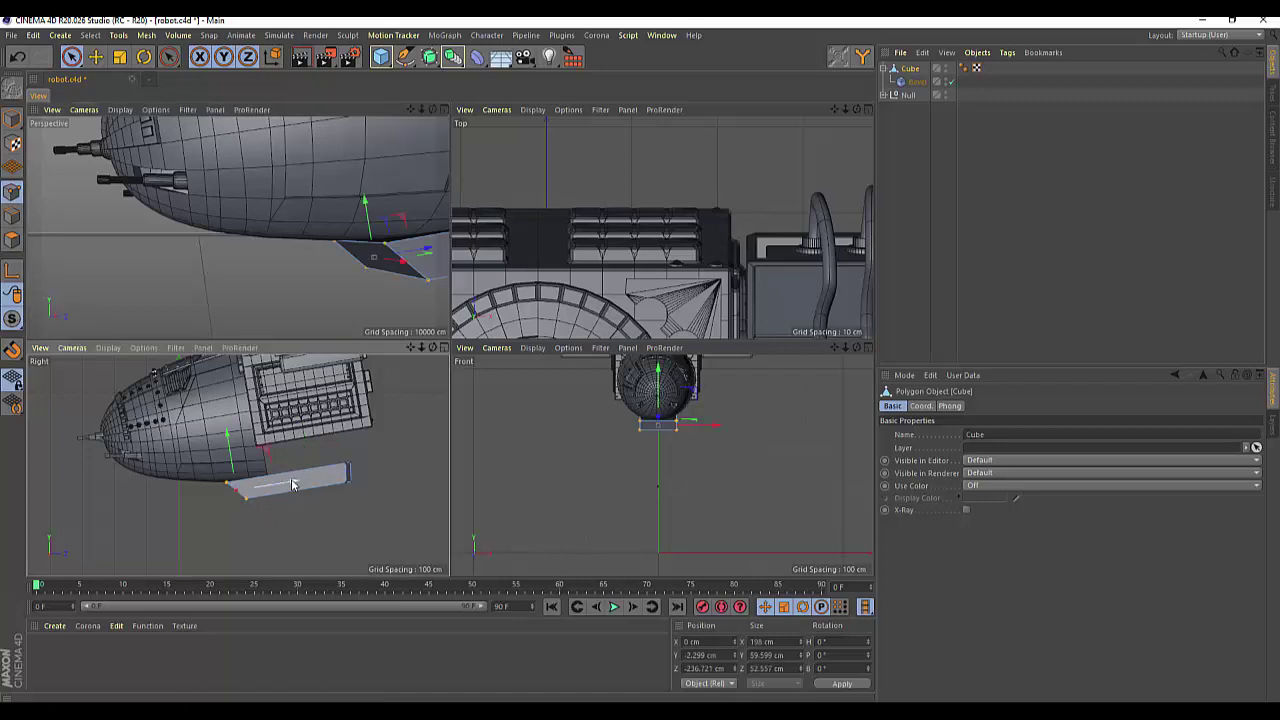
pyautogui.moveTo(292, 485); pyautogui.dragTo(262, 481)
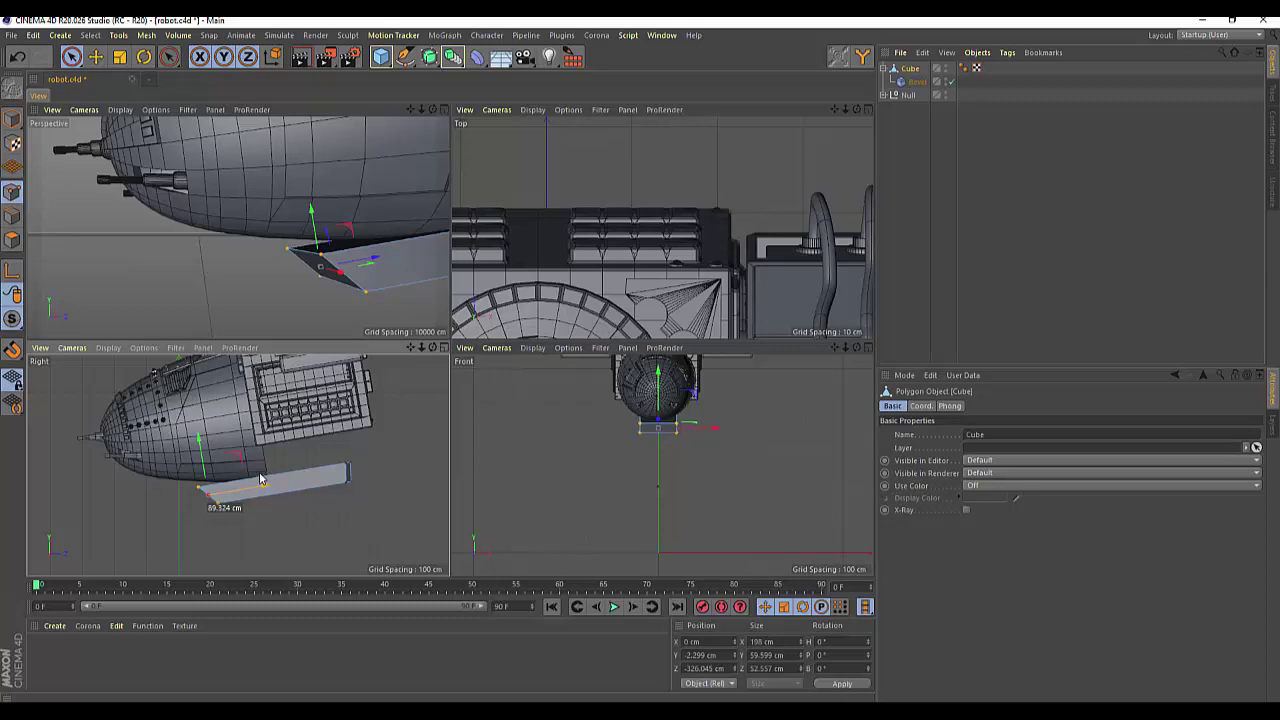
pyautogui.moveTo(260, 480)
pyautogui.mouseDown()
pyautogui.moveTo(210, 468)
pyautogui.moveTo(226, 463)
pyautogui.mouseUp()
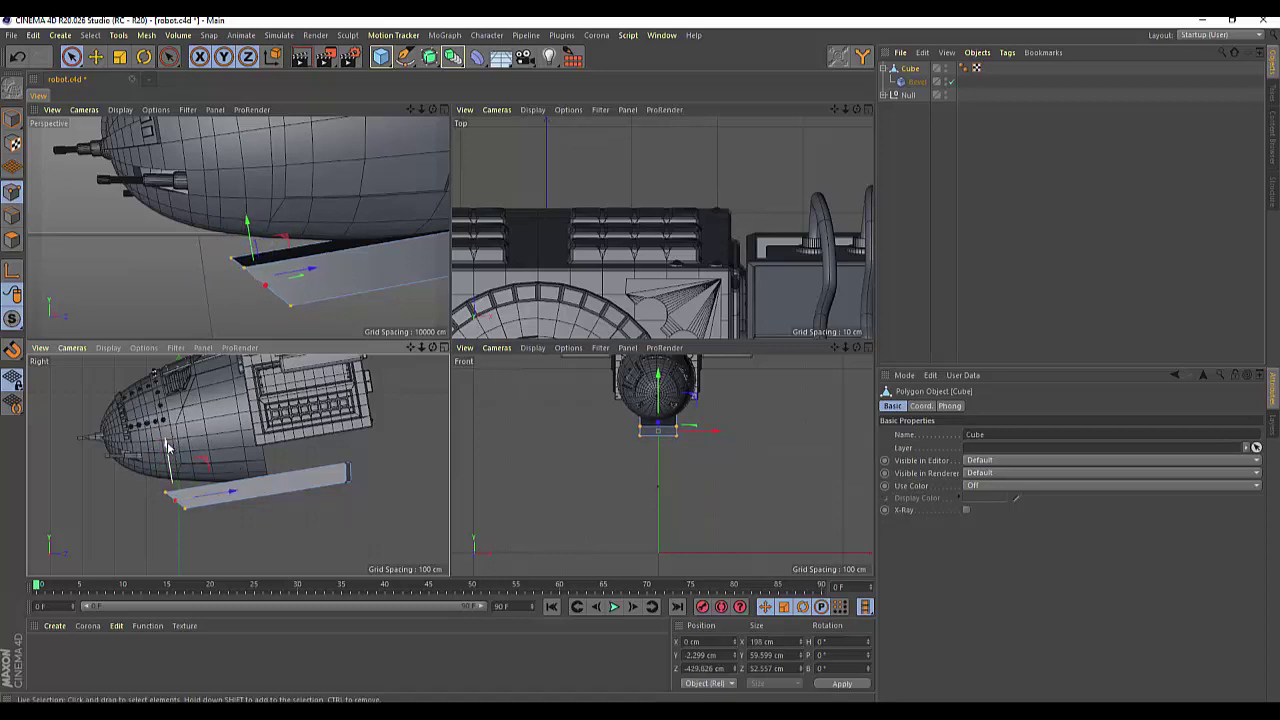
pyautogui.click(335, 540)
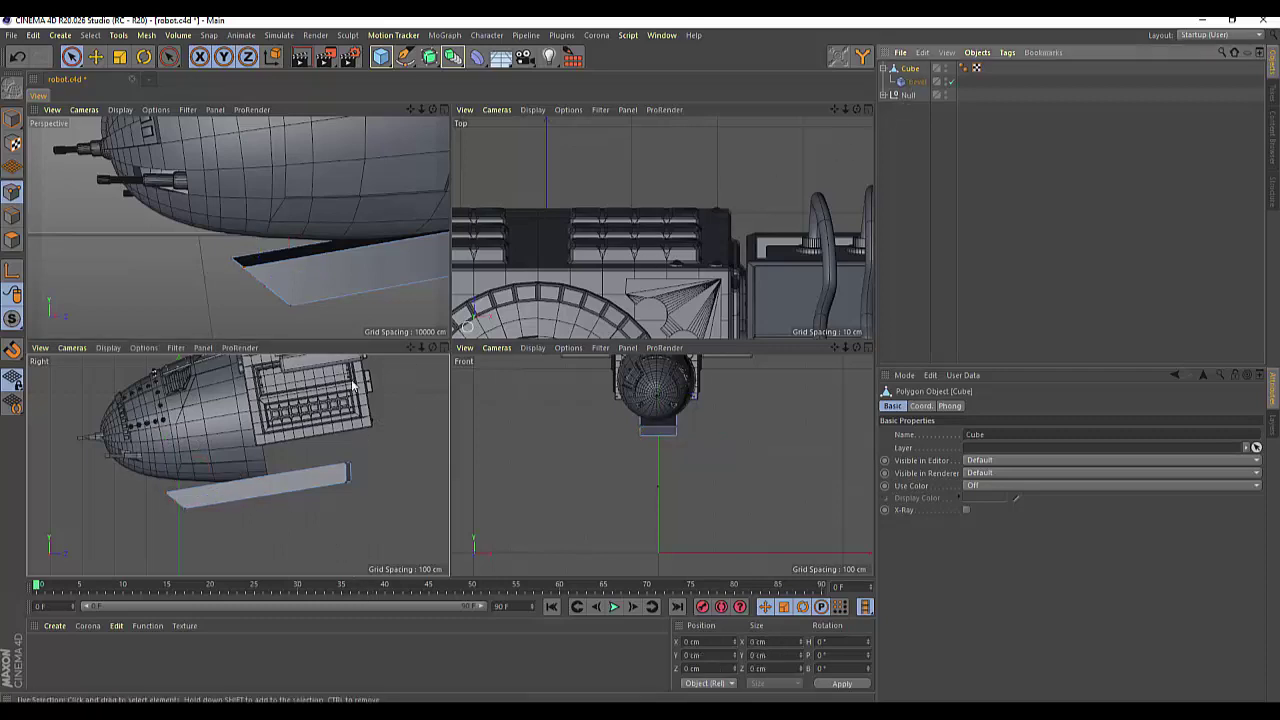
pyautogui.click(96, 57)
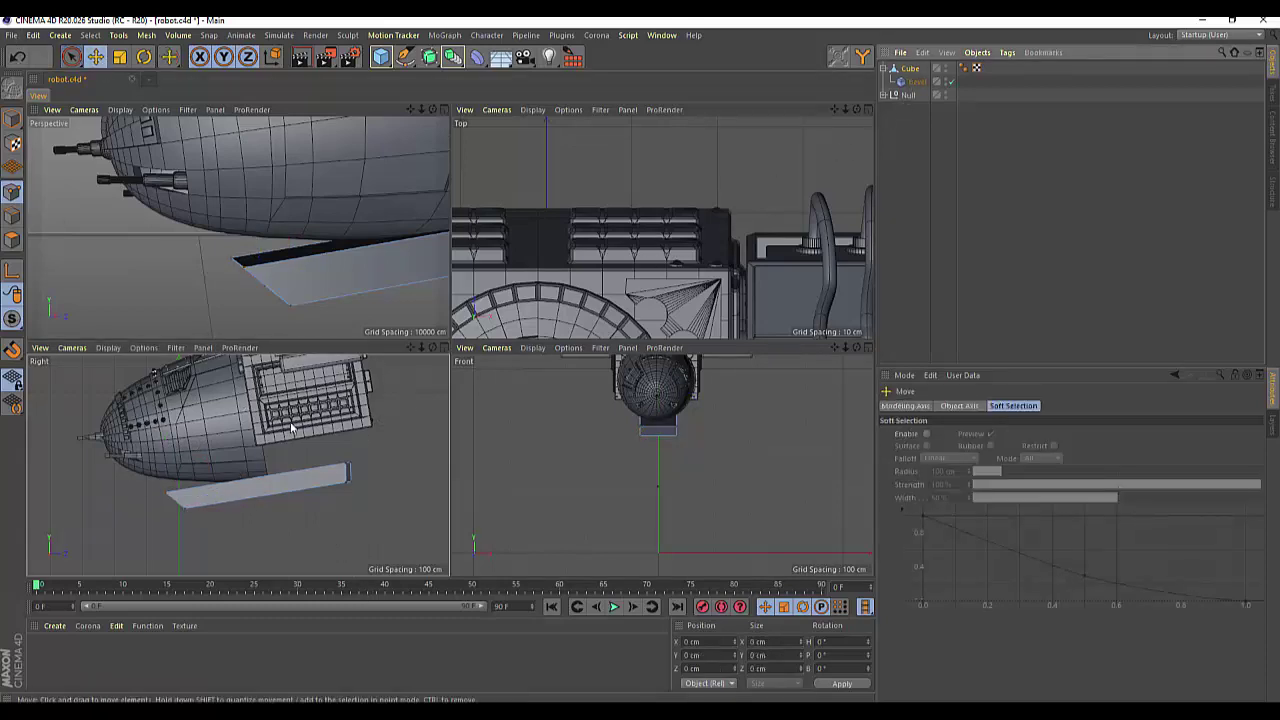
pyautogui.scroll(-5, 292, 430)
pyautogui.scroll(-3, 292, 430)
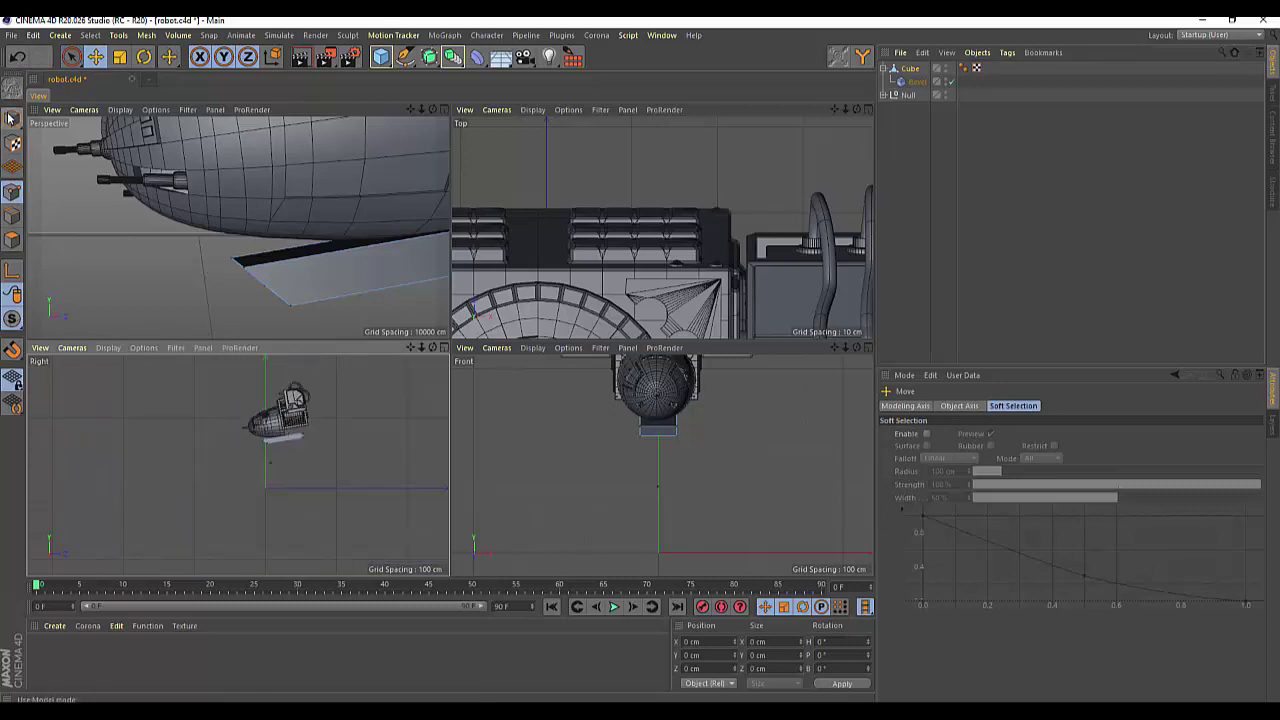
# Raise the bar in the Right view until it sits against the body's underside, about Y 744 cm.
pyautogui.click(284, 437)
pyautogui.scroll(3, 270, 450)
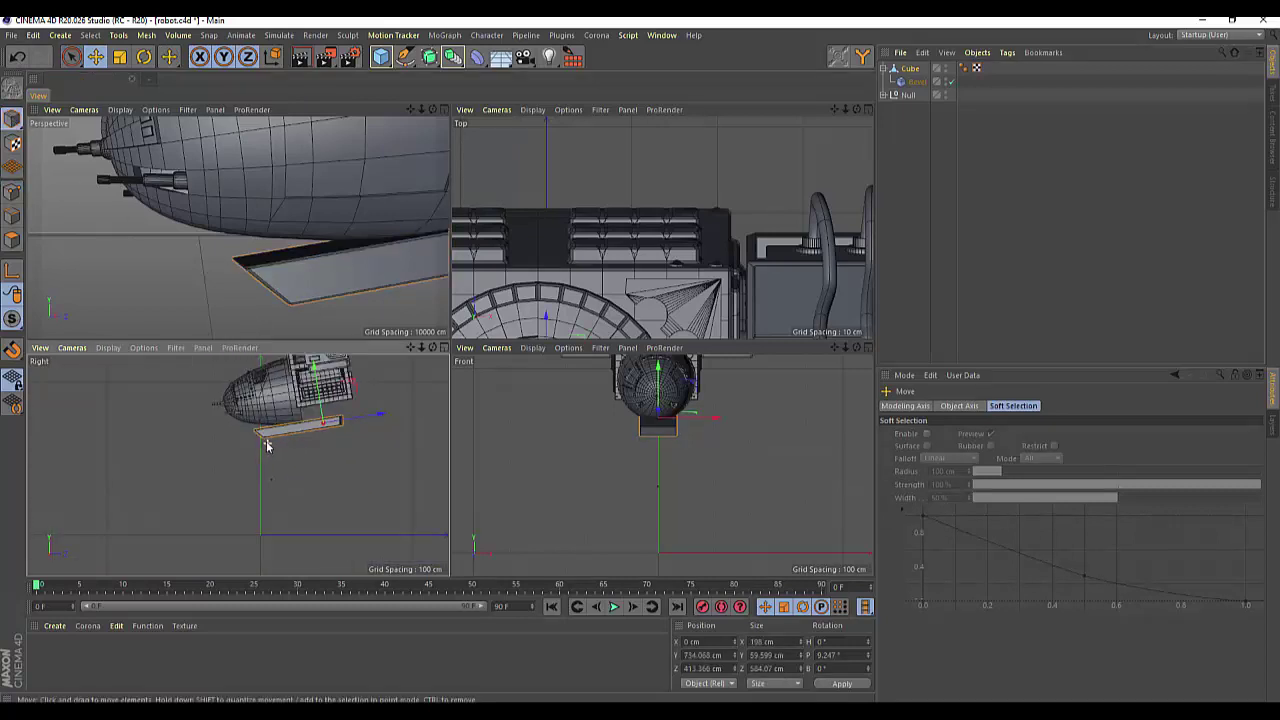
pyautogui.click(444, 347)
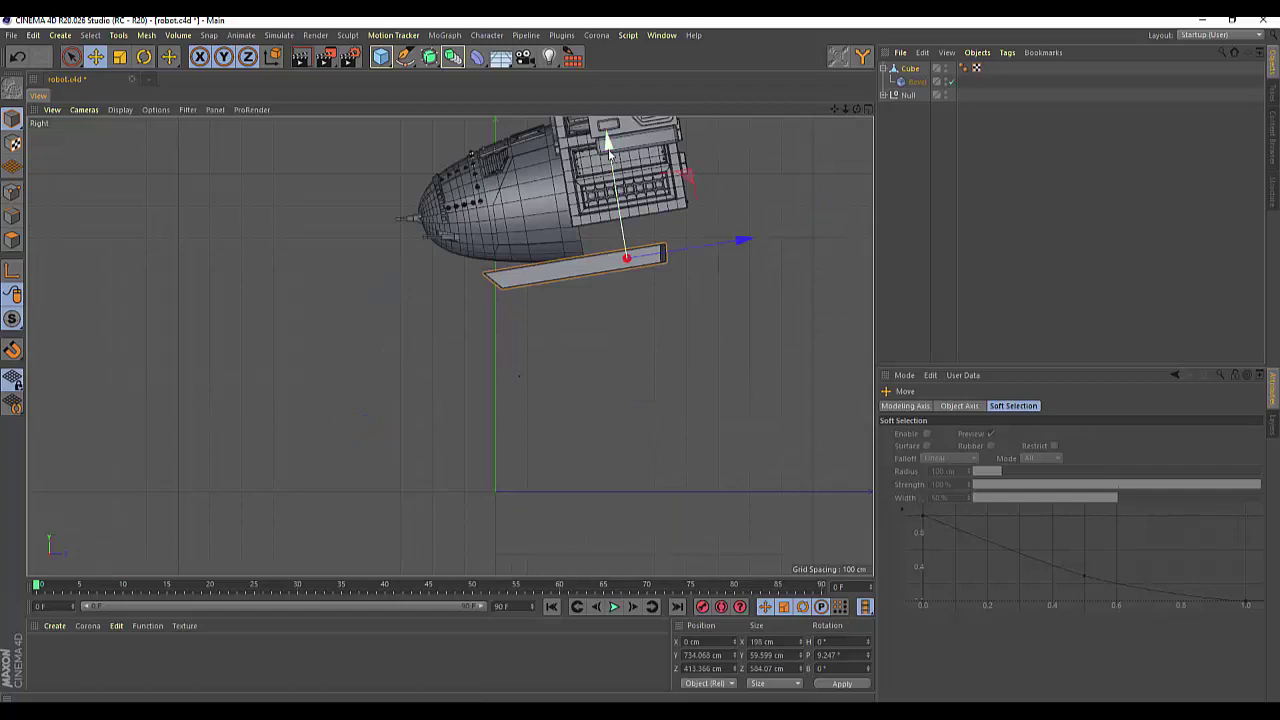
pyautogui.moveTo(608, 150); pyautogui.dragTo(604, 141)
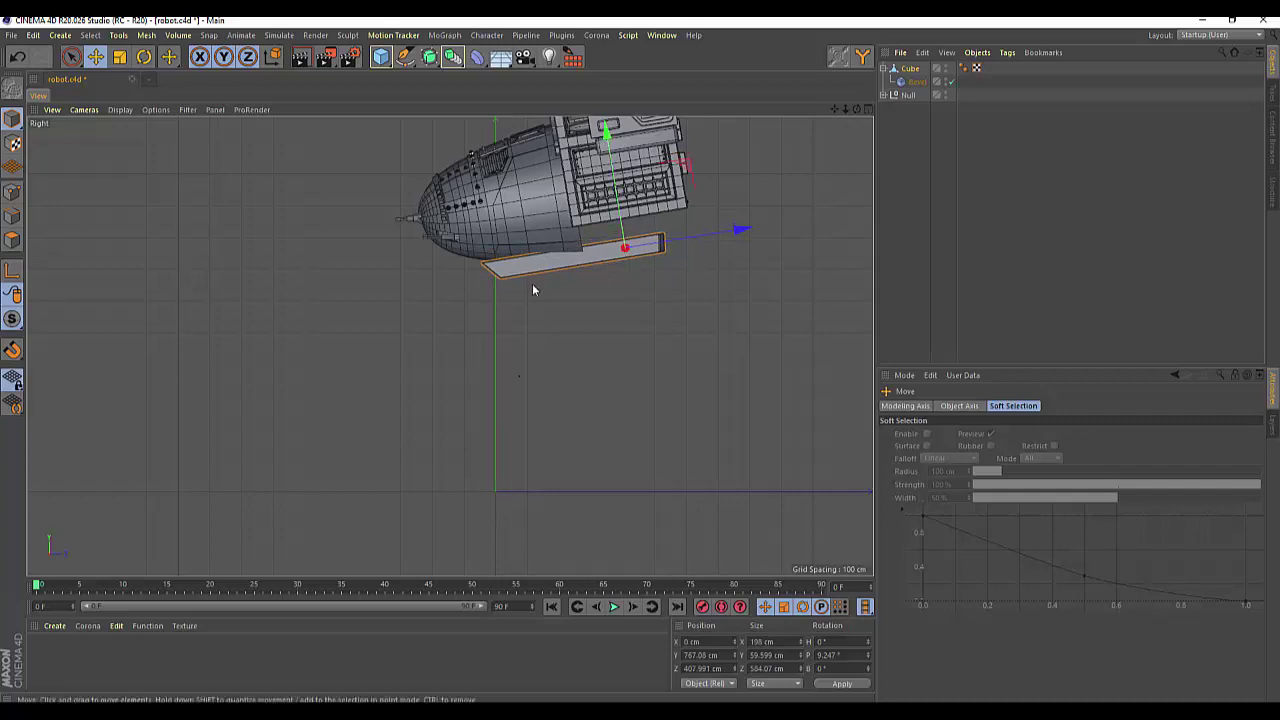
pyautogui.moveTo(857, 111); pyautogui.dragTo(449, 346)
pyautogui.moveTo(606, 132); pyautogui.dragTo(605, 150)
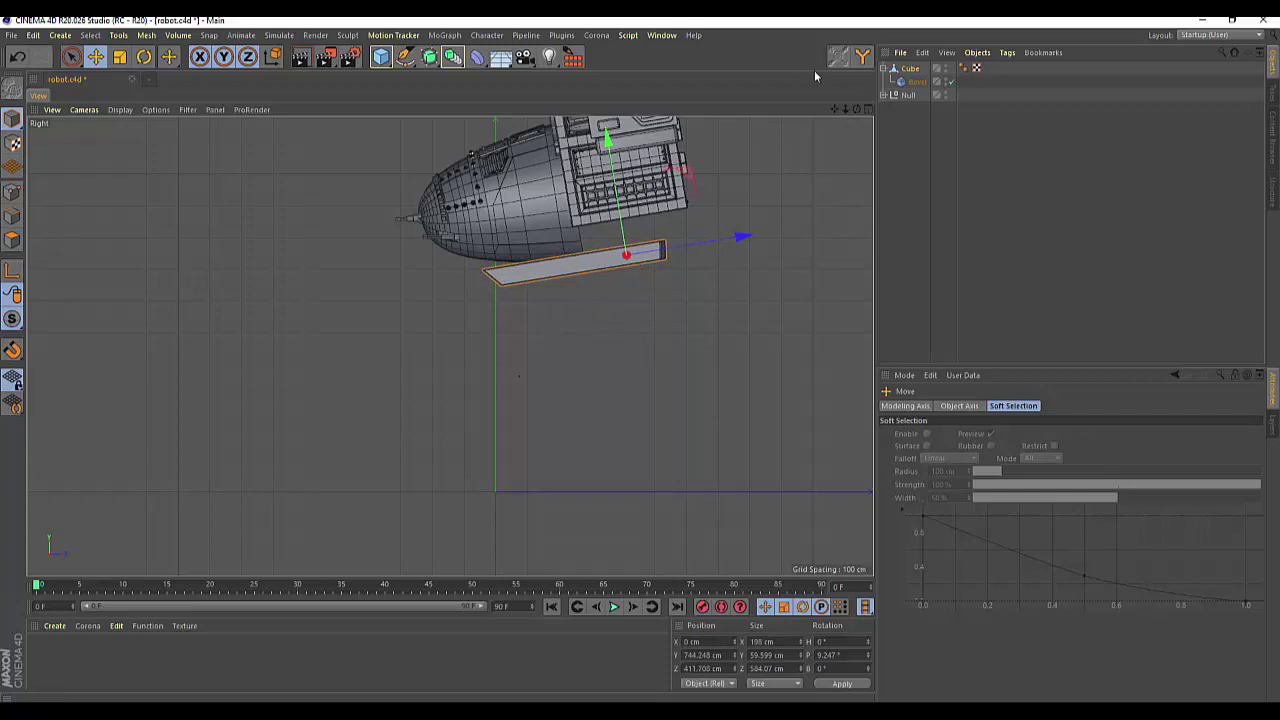
# Show only the Perspective view maximized and orbit to the plate's front.
pyautogui.click(868, 110)
pyautogui.click(448, 110)
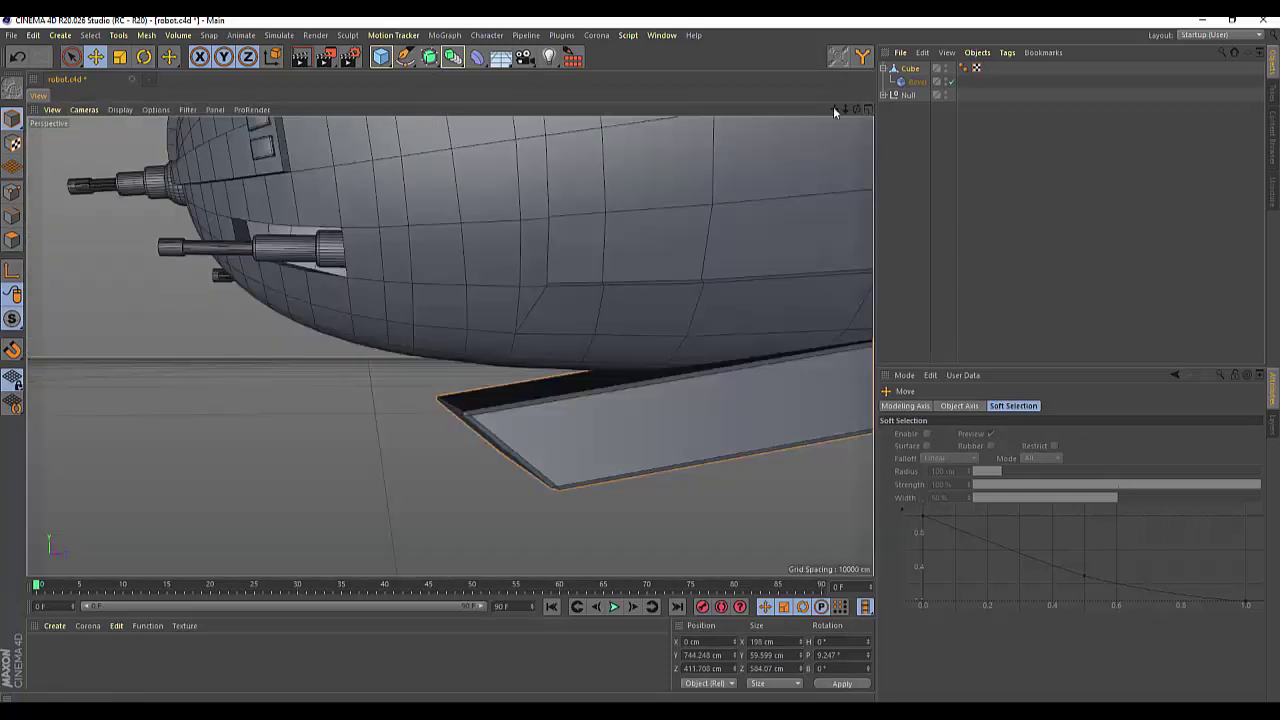
pyautogui.keyDown('alt'); pyautogui.moveTo(450, 346); pyautogui.dragTo(450, 346); pyautogui.keyUp('alt')
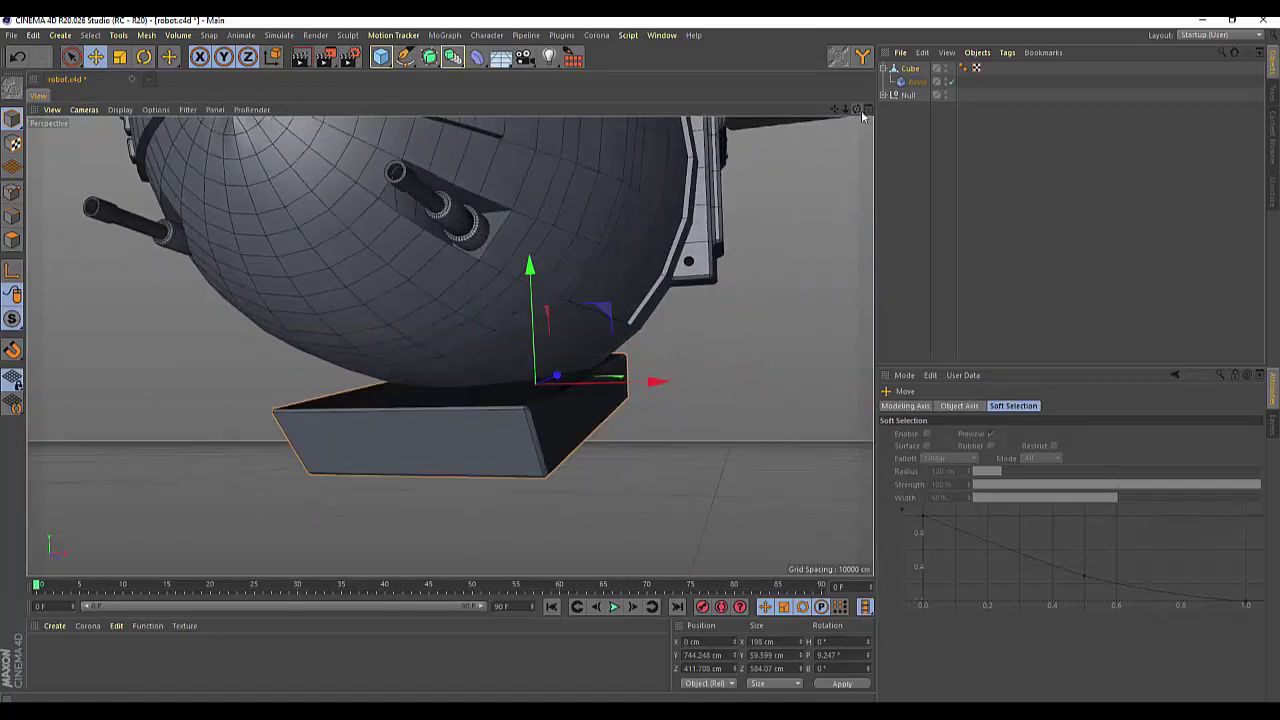
# Scale the Cube to about 203% along X, making it roughly 423 cm wide.
pyautogui.click(909, 68)
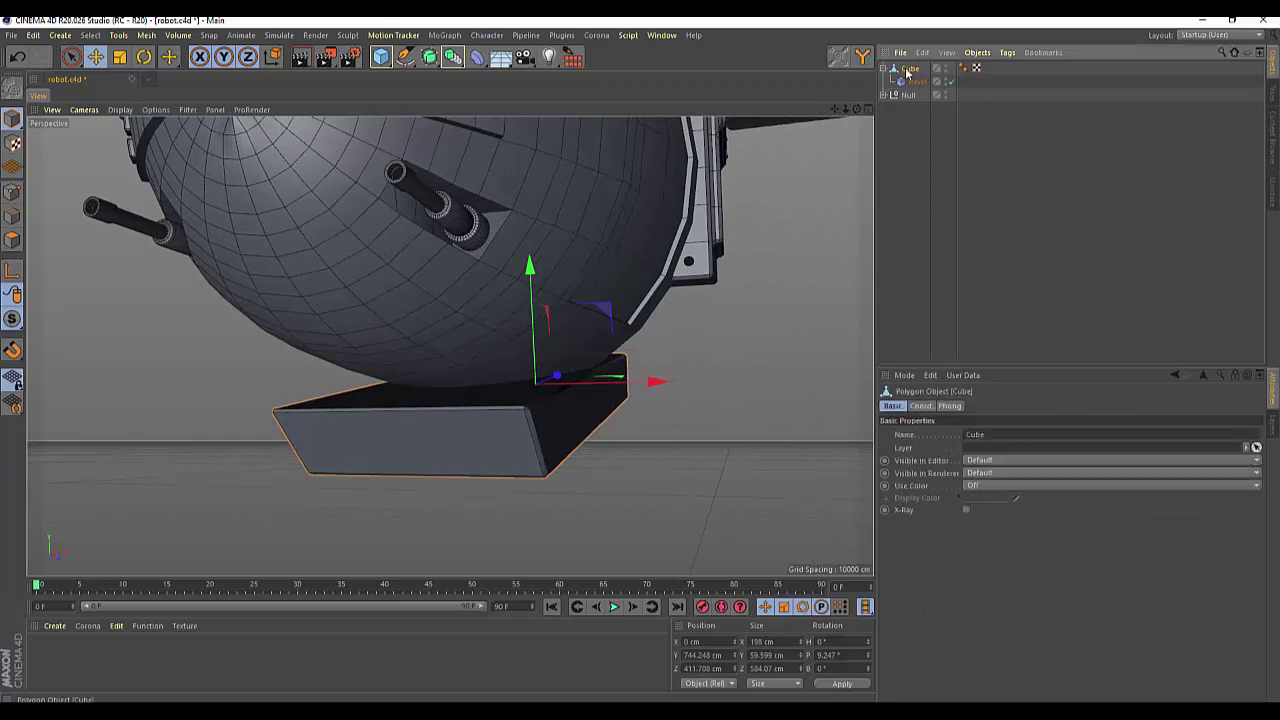
pyautogui.click(120, 57)
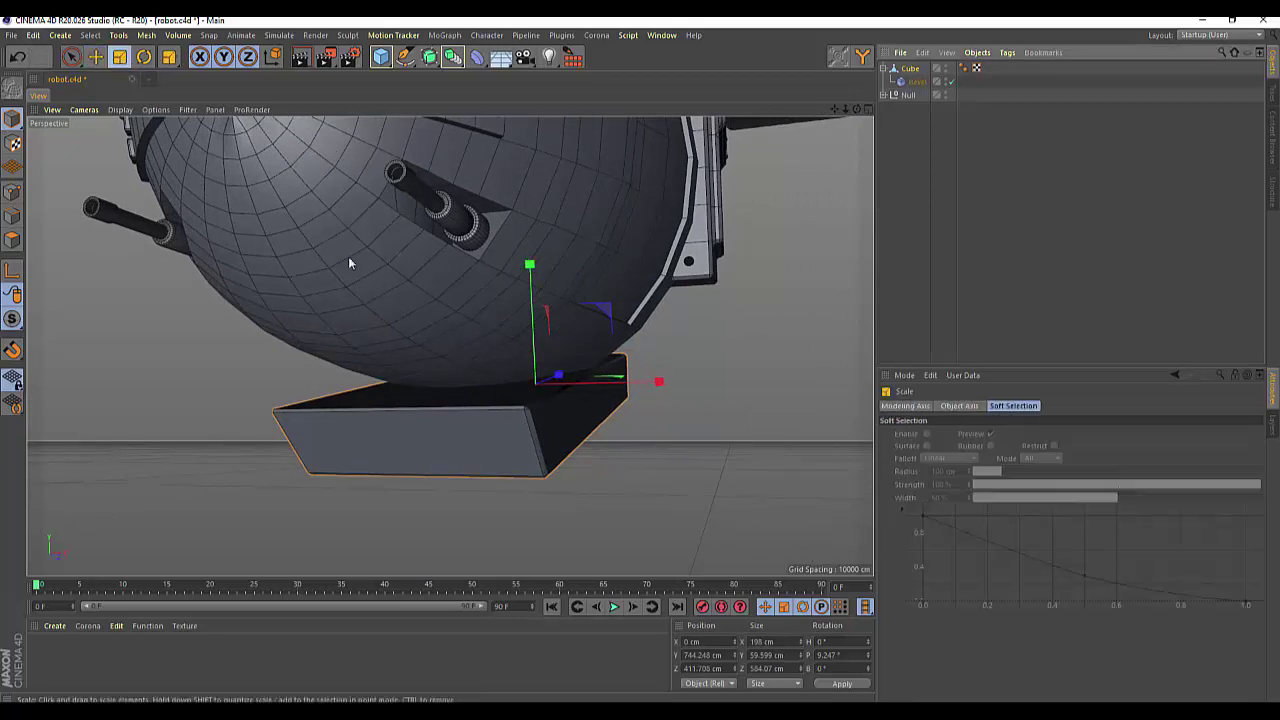
pyautogui.moveTo(658, 384); pyautogui.dragTo(819, 404)
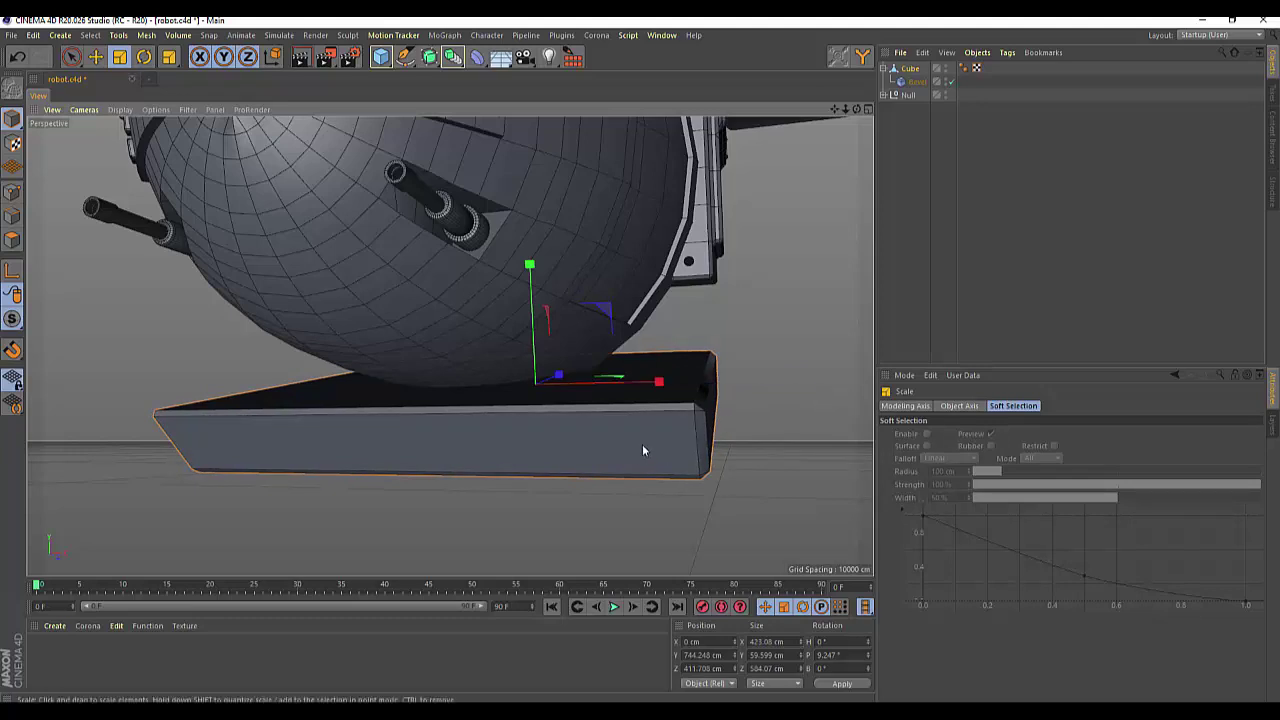
pyautogui.click(578, 398)
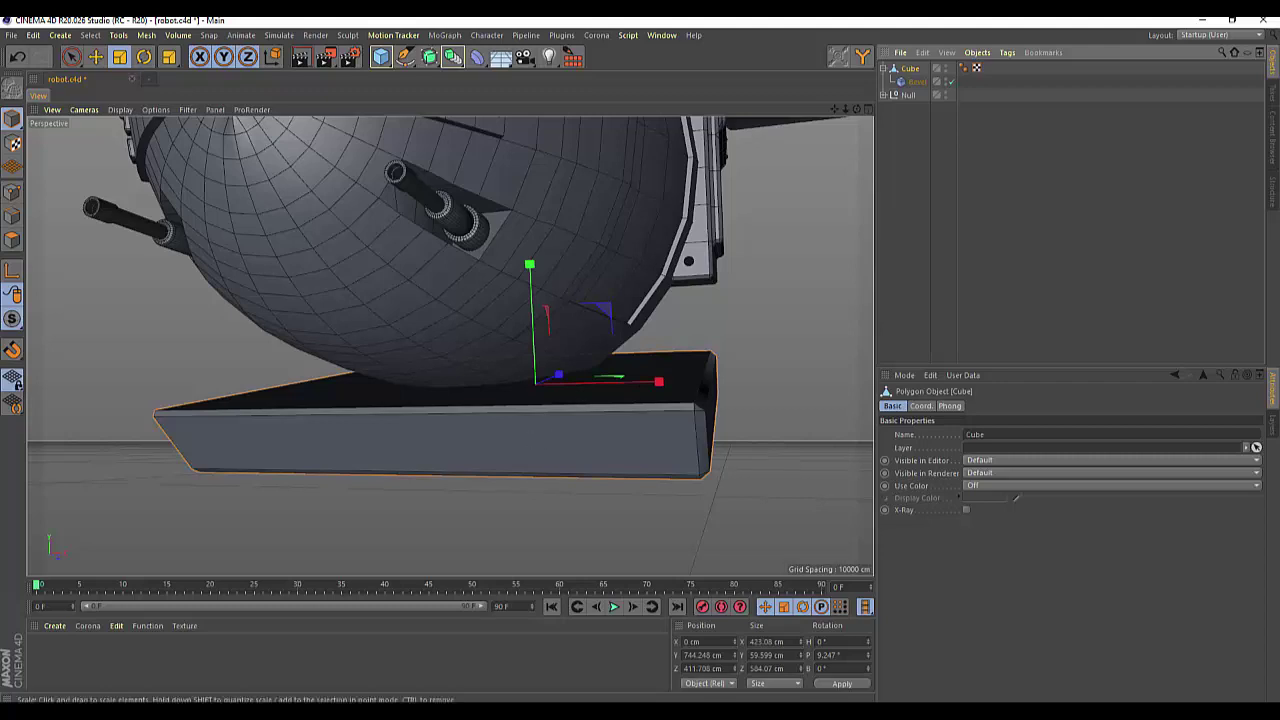
pyautogui.click(71, 57)
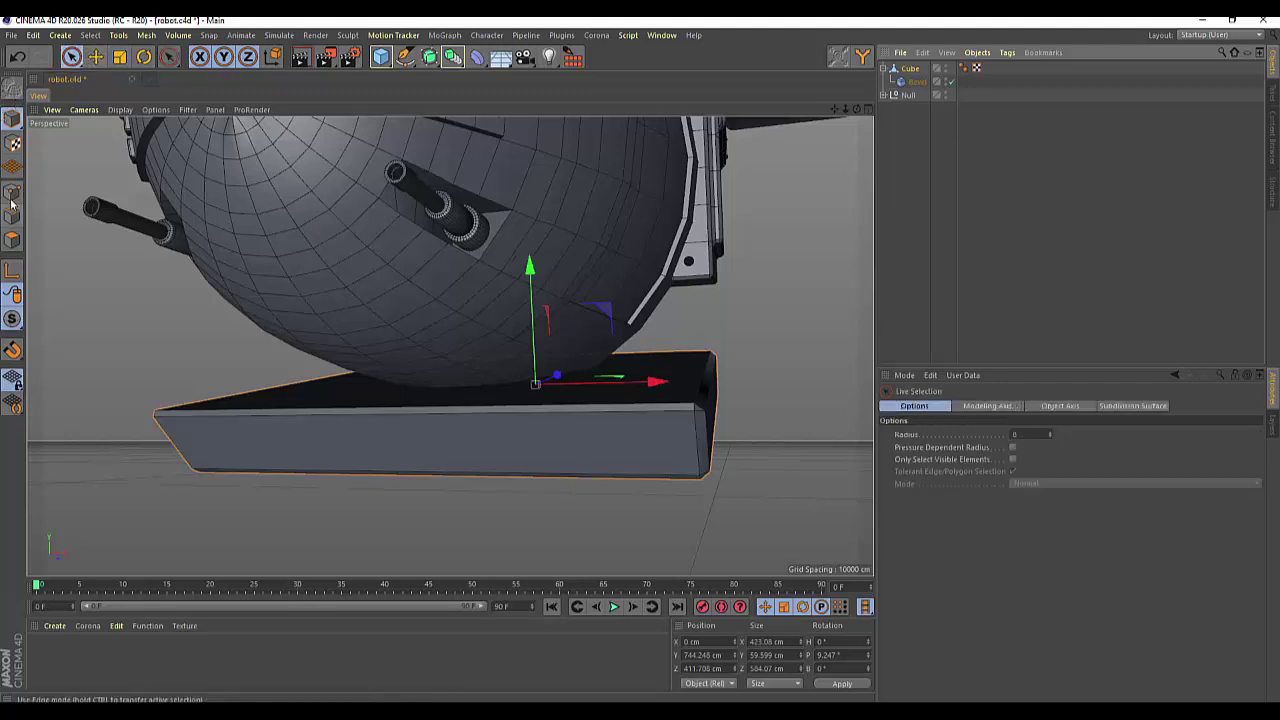
# Inner-extrude the block's long front face with a 9 cm offset.
pyautogui.click(12, 240)
pyautogui.click(287, 417)
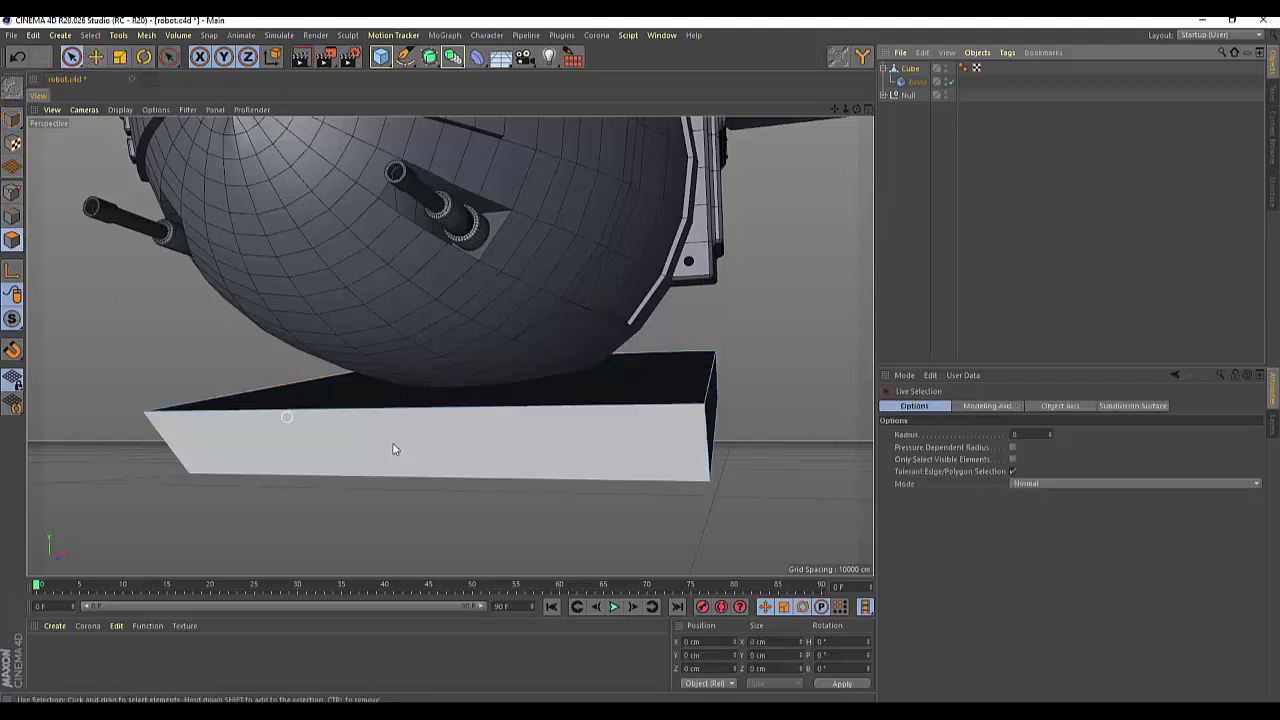
pyautogui.click(450, 458)
pyautogui.rightClick(515, 448)
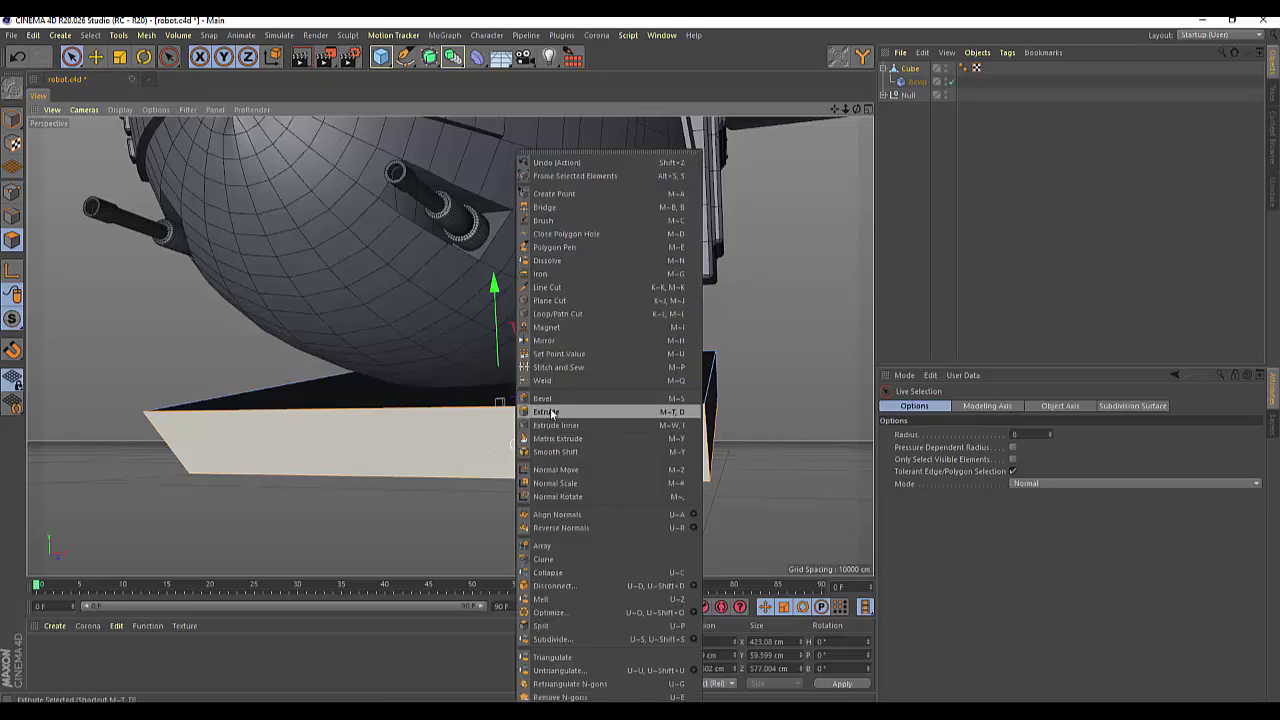
pyautogui.click(547, 425)
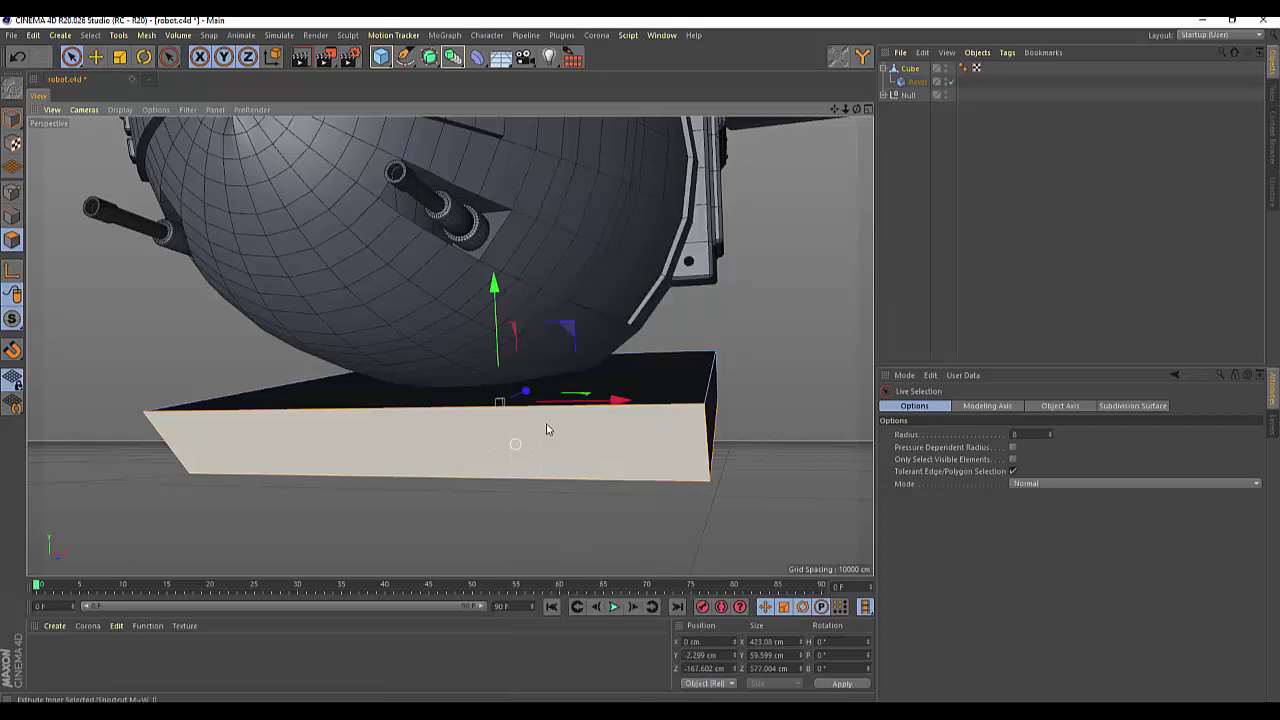
pyautogui.click(790, 384)
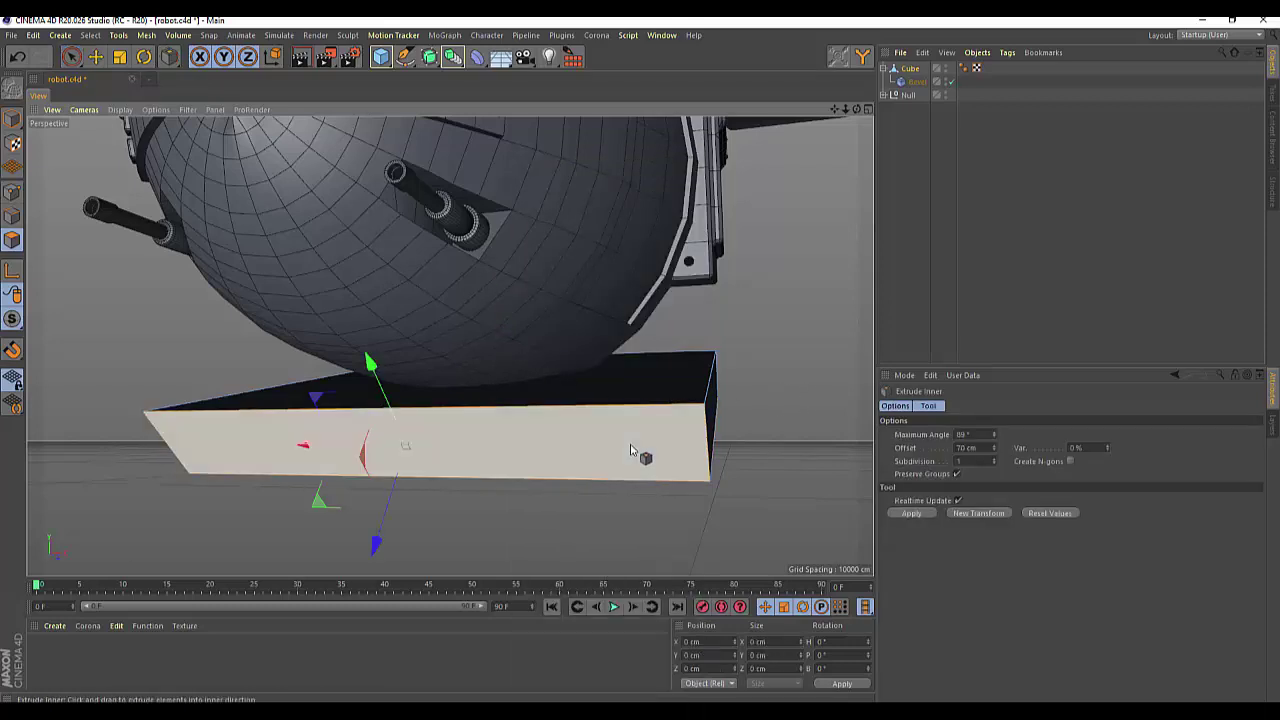
pyautogui.click(632, 451)
pyautogui.rightClick(783, 380)
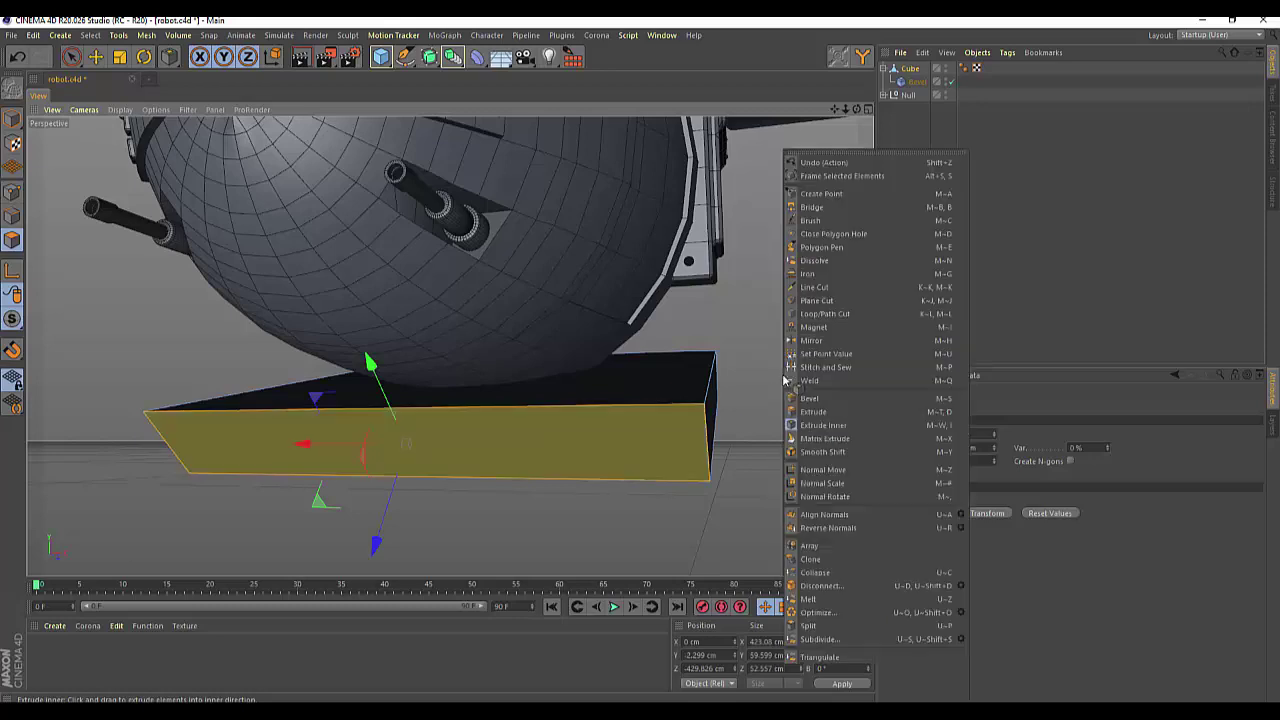
pyautogui.click(681, 413)
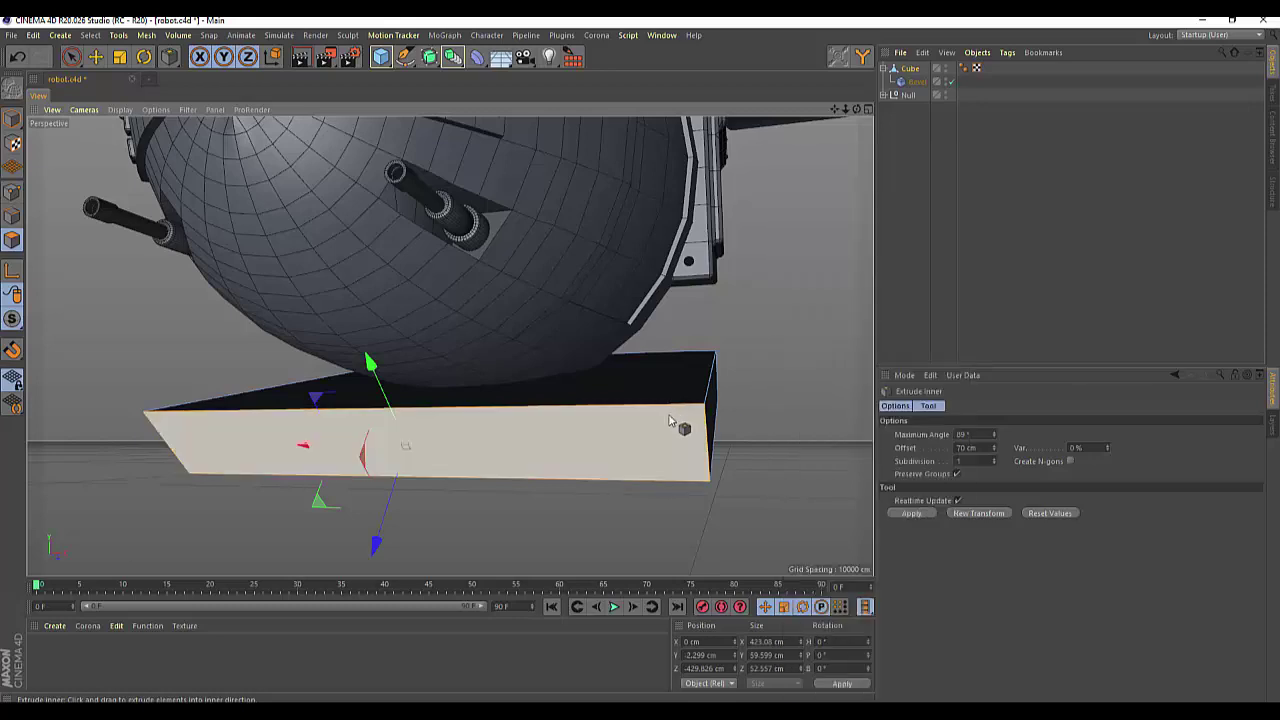
pyautogui.moveTo(630, 438); pyautogui.dragTo(590, 438)
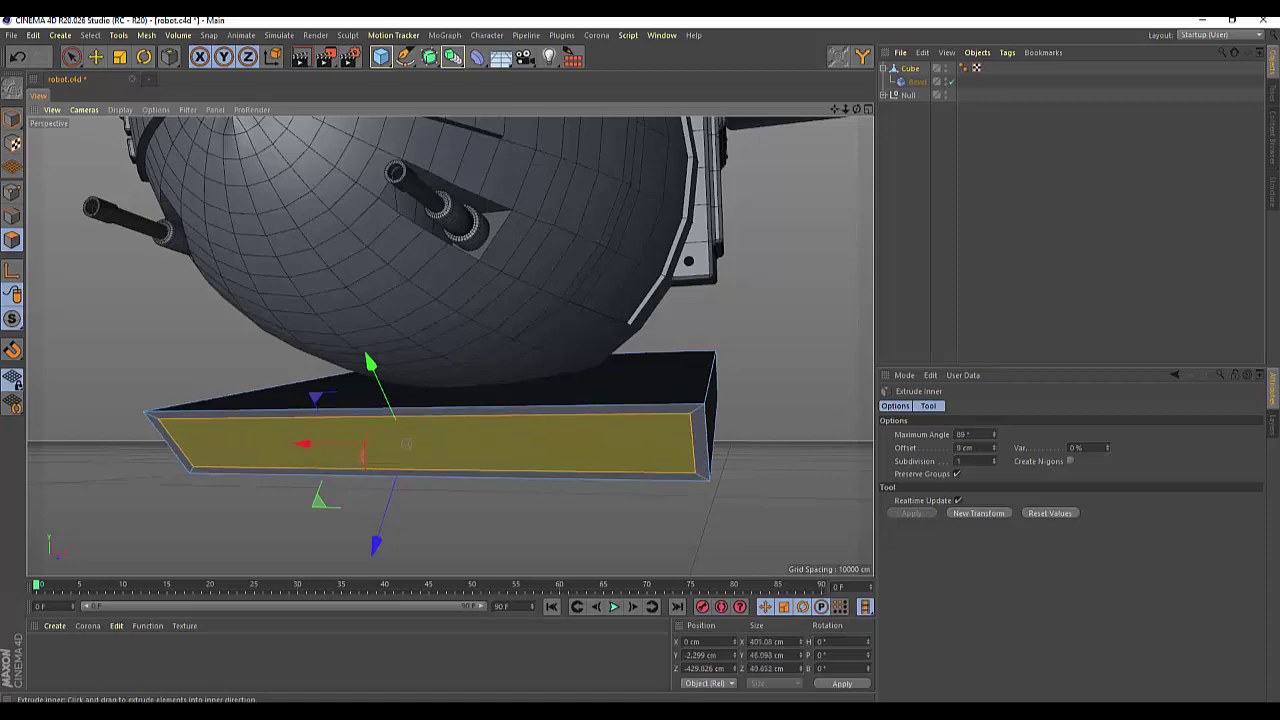
# Push the inset face back along Z into a recessed panel and orbit to check.
pyautogui.moveTo(857, 108)
pyautogui.mouseDown()
pyautogui.moveTo(450, 346)
pyautogui.moveTo(838, 124)
pyautogui.mouseUp()
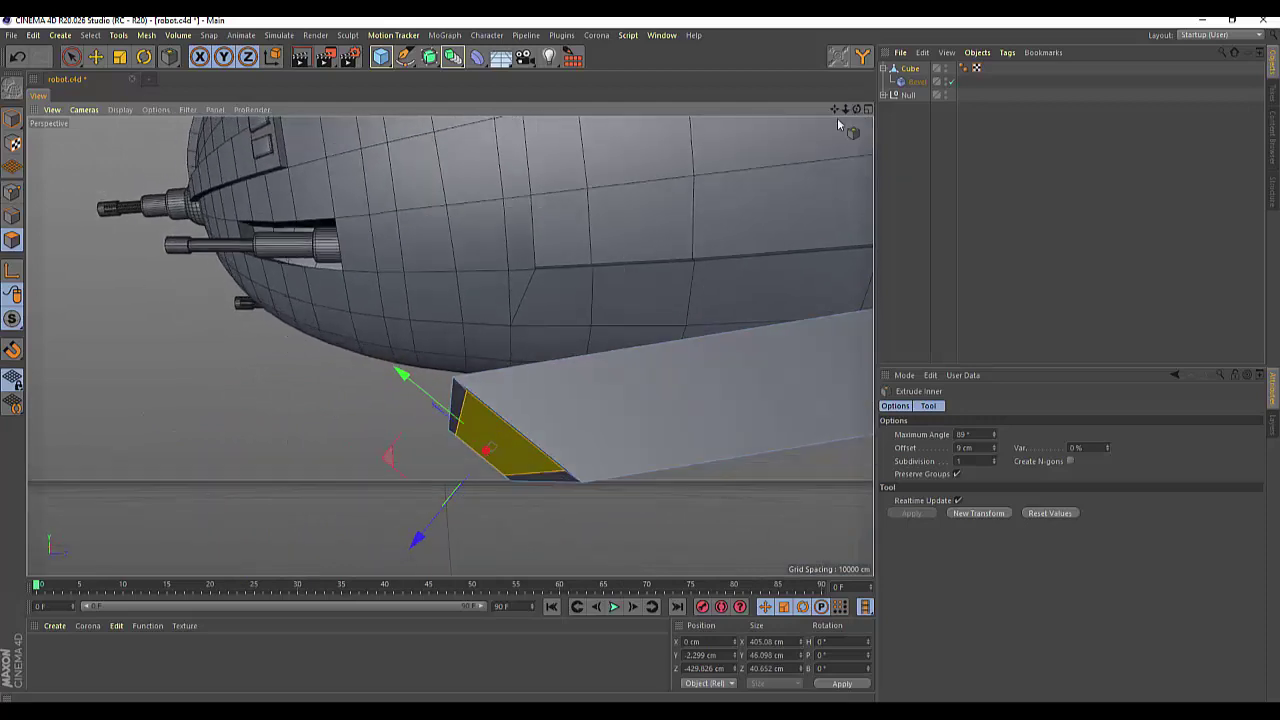
pyautogui.moveTo(416, 540)
pyautogui.mouseDown()
pyautogui.moveTo(415, 558)
pyautogui.moveTo(413, 543)
pyautogui.mouseUp()
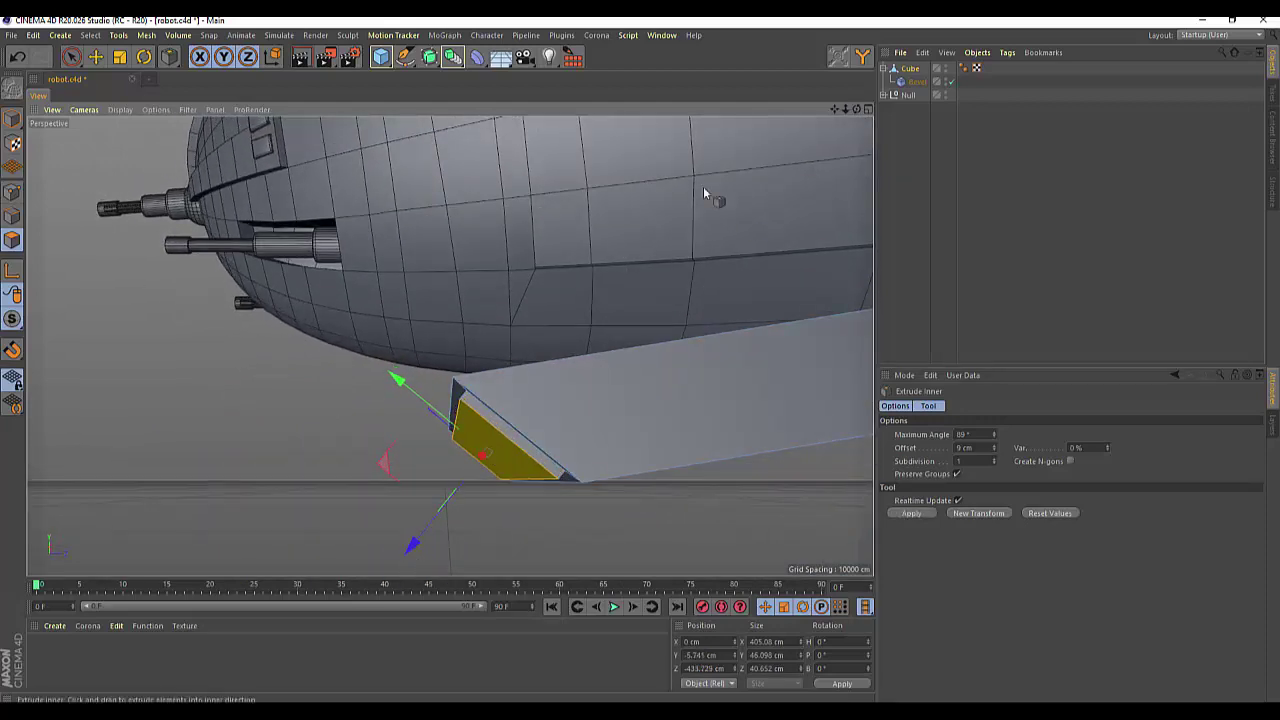
pyautogui.moveTo(856, 108); pyautogui.dragTo(450, 346)
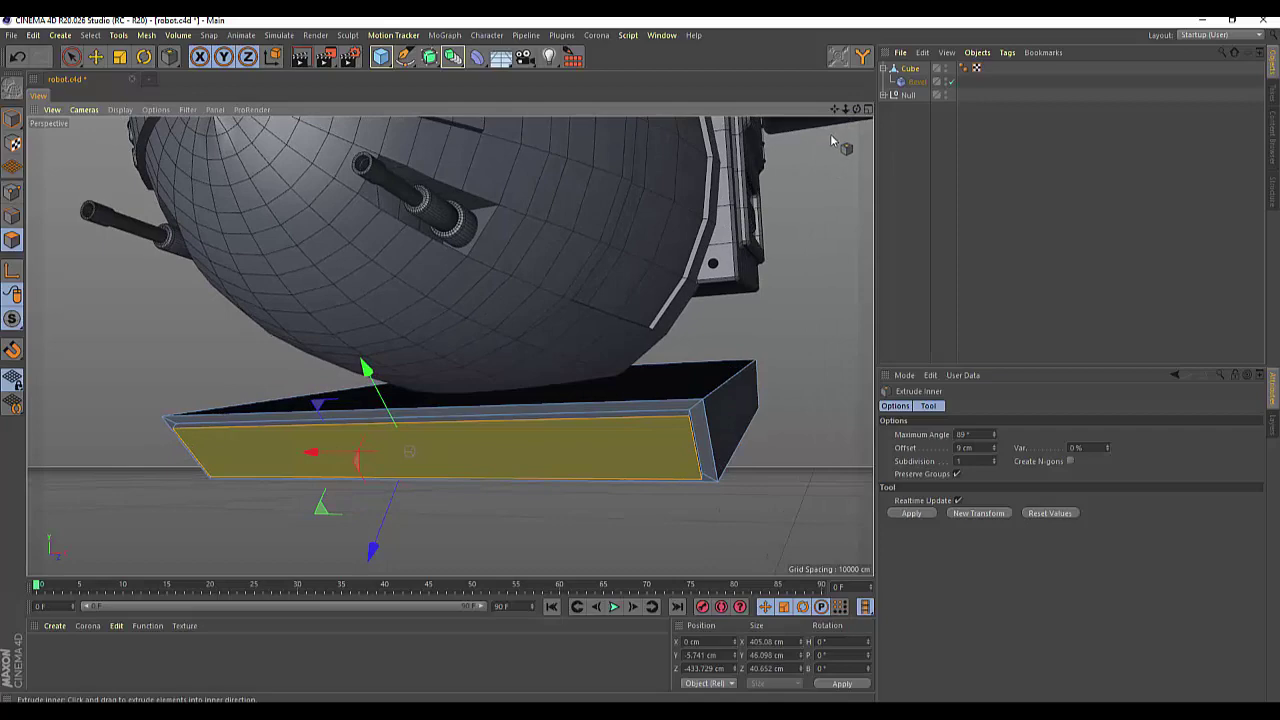
pyautogui.moveTo(856, 108); pyautogui.dragTo(450, 346)
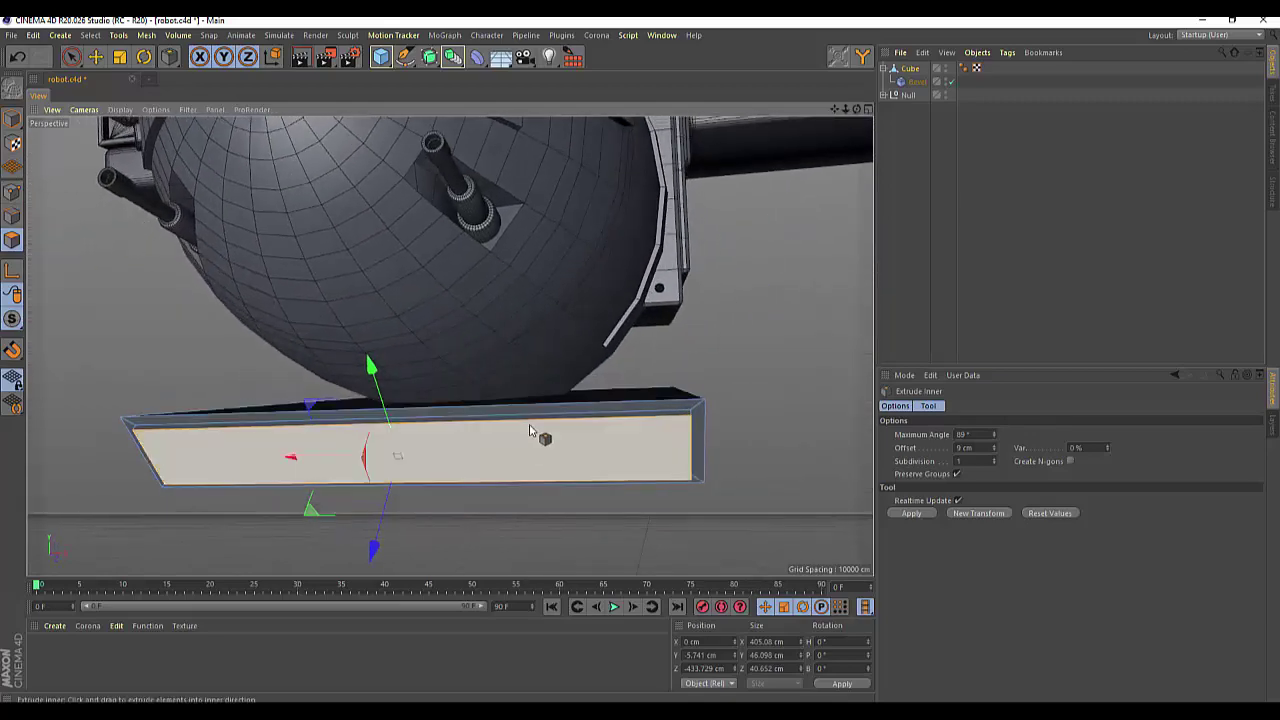
# Add a new Cube primitive and raise it up on Y into view.
pyautogui.click(660, 437)
pyautogui.click(382, 57)
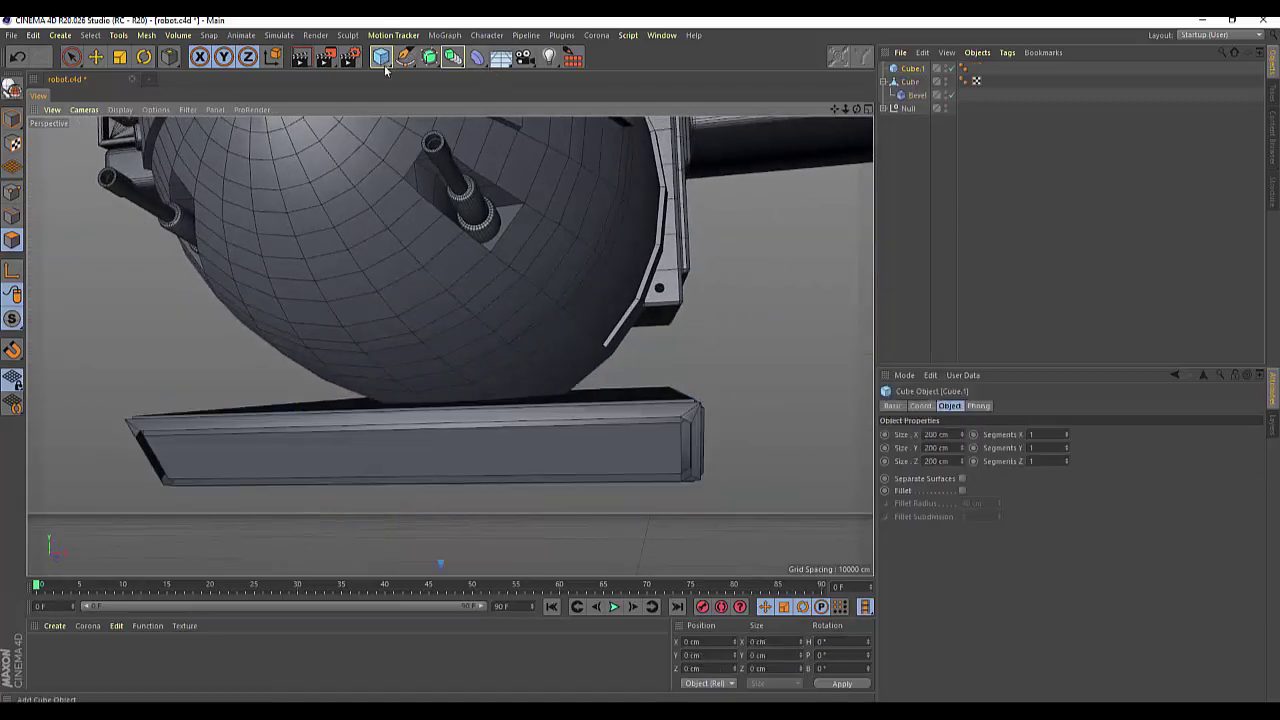
pyautogui.scroll(-3, 494, 511)
pyautogui.scroll(-3, 490, 512)
pyautogui.scroll(-2, 489, 514)
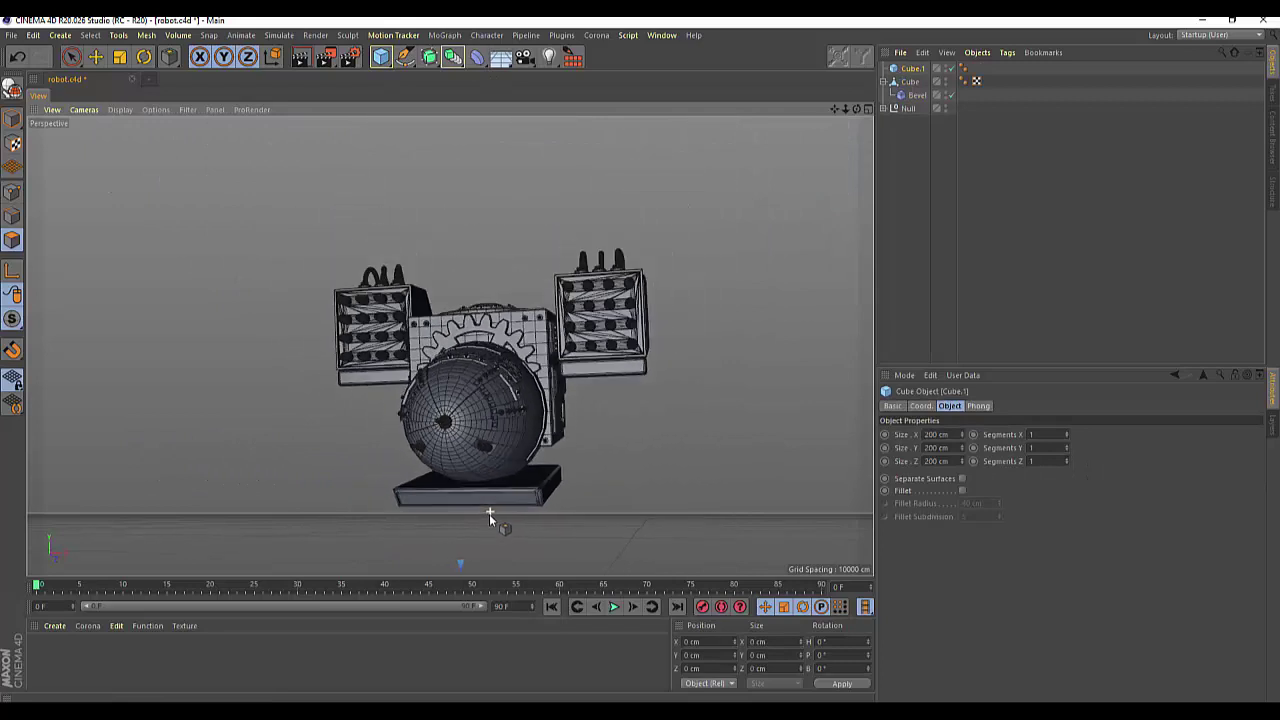
pyautogui.scroll(-1, 490, 514)
pyautogui.scroll(-1, 491, 514)
pyautogui.moveTo(479, 549); pyautogui.dragTo(480, 405)
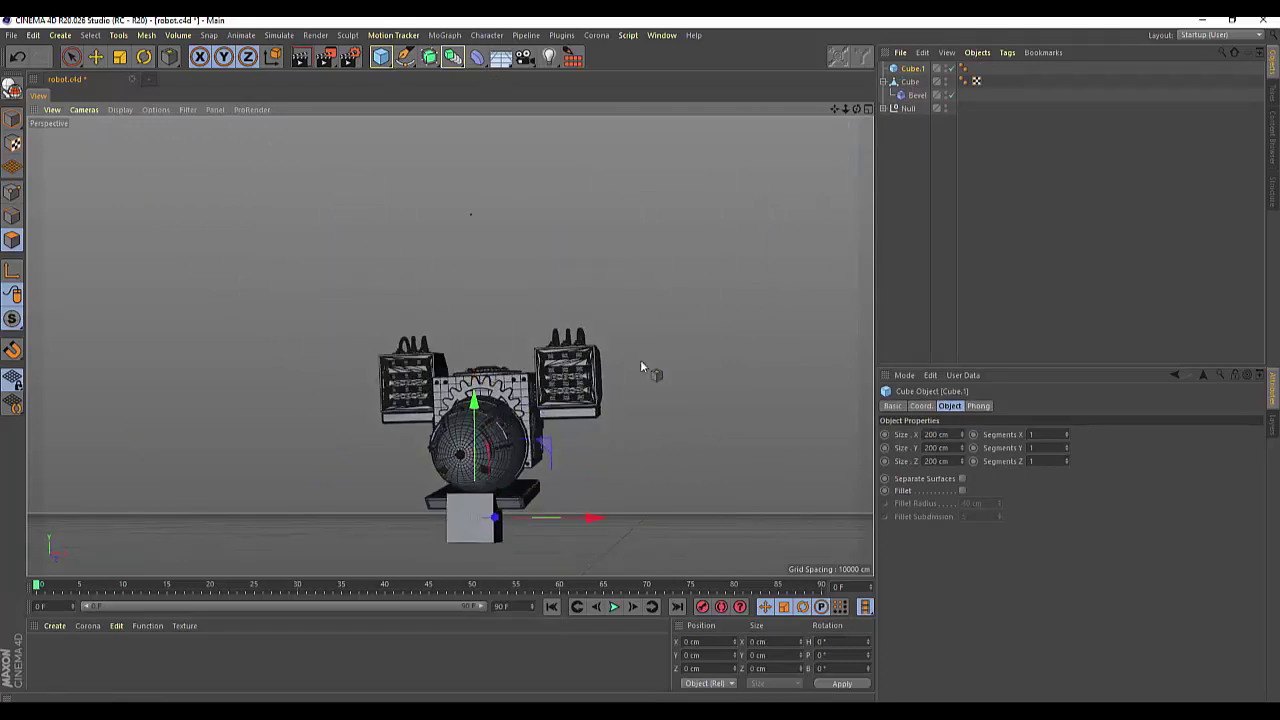
pyautogui.keyDown('alt'); pyautogui.moveTo(852, 128); pyautogui.dragTo(570, 540); pyautogui.keyUp('alt')
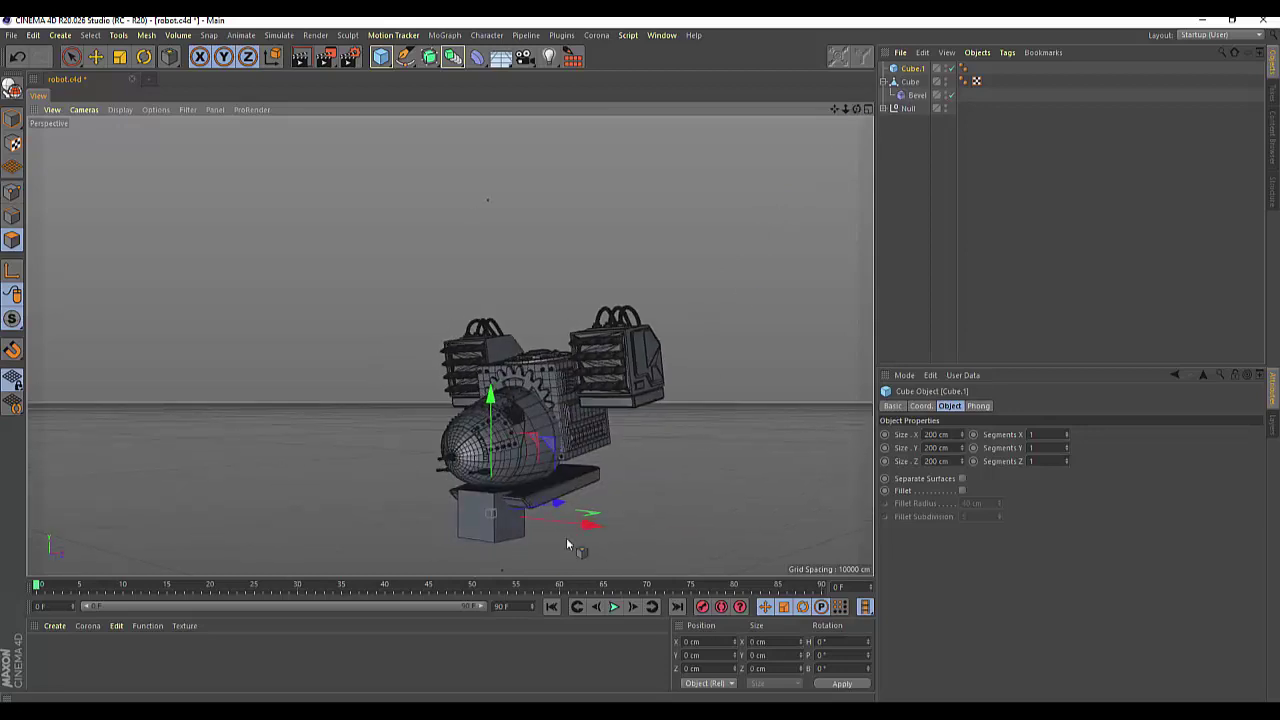
pyautogui.scroll(2, 510, 519)
pyautogui.scroll(3, 510, 519)
pyautogui.scroll(2, 514, 514)
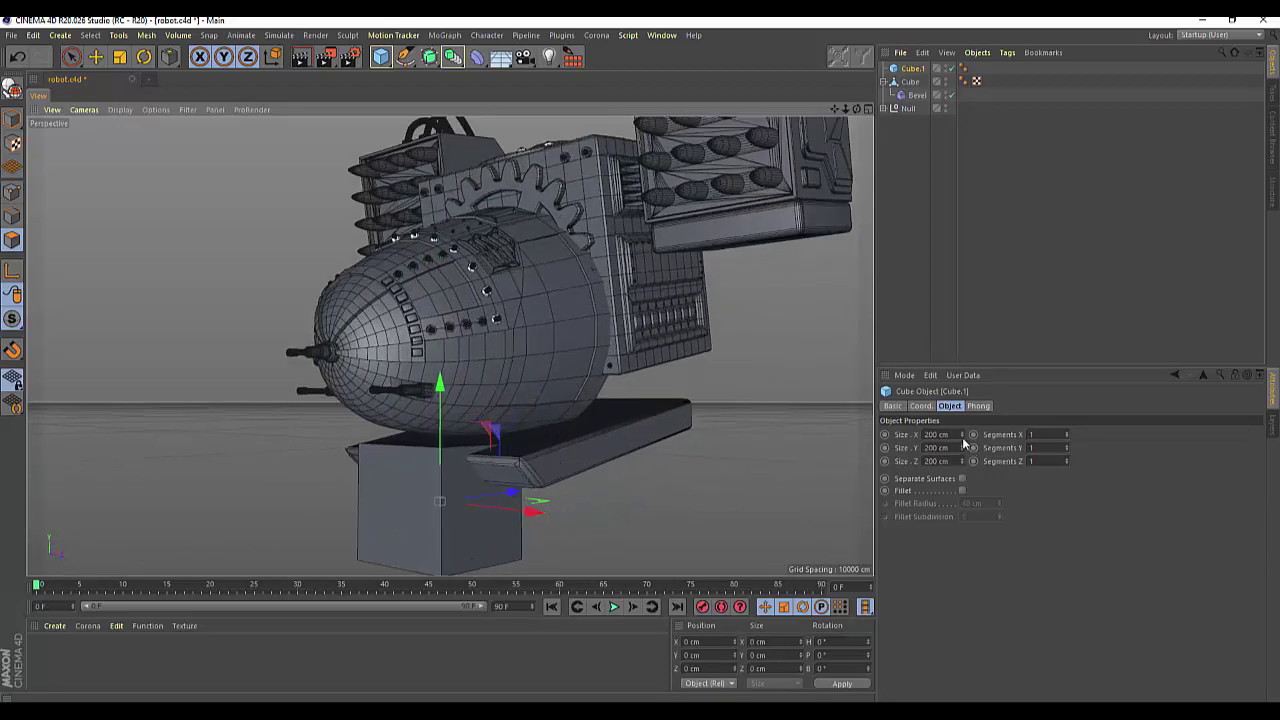
# Resize the new cube to 78 × 28 × 37 cm and enable Fillet.
pyautogui.moveTo(963, 435); pyautogui.dragTo(903, 435)
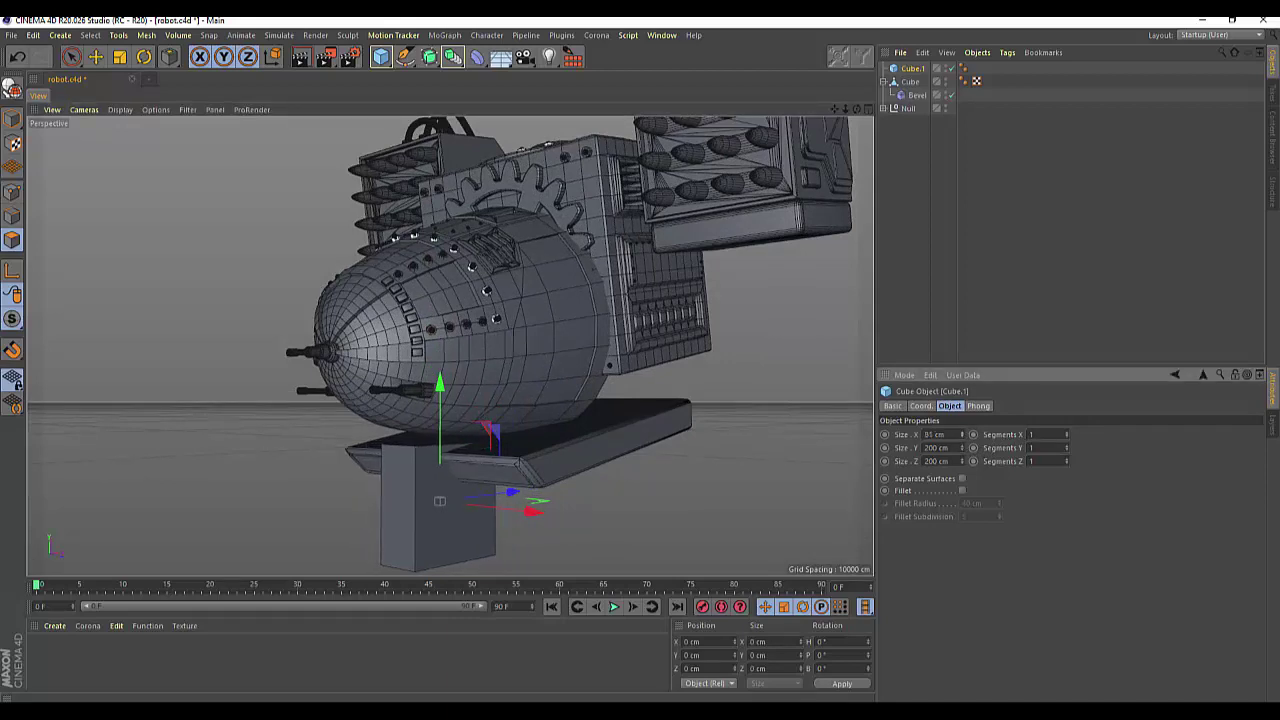
pyautogui.moveTo(962, 448); pyautogui.dragTo(962, 520)
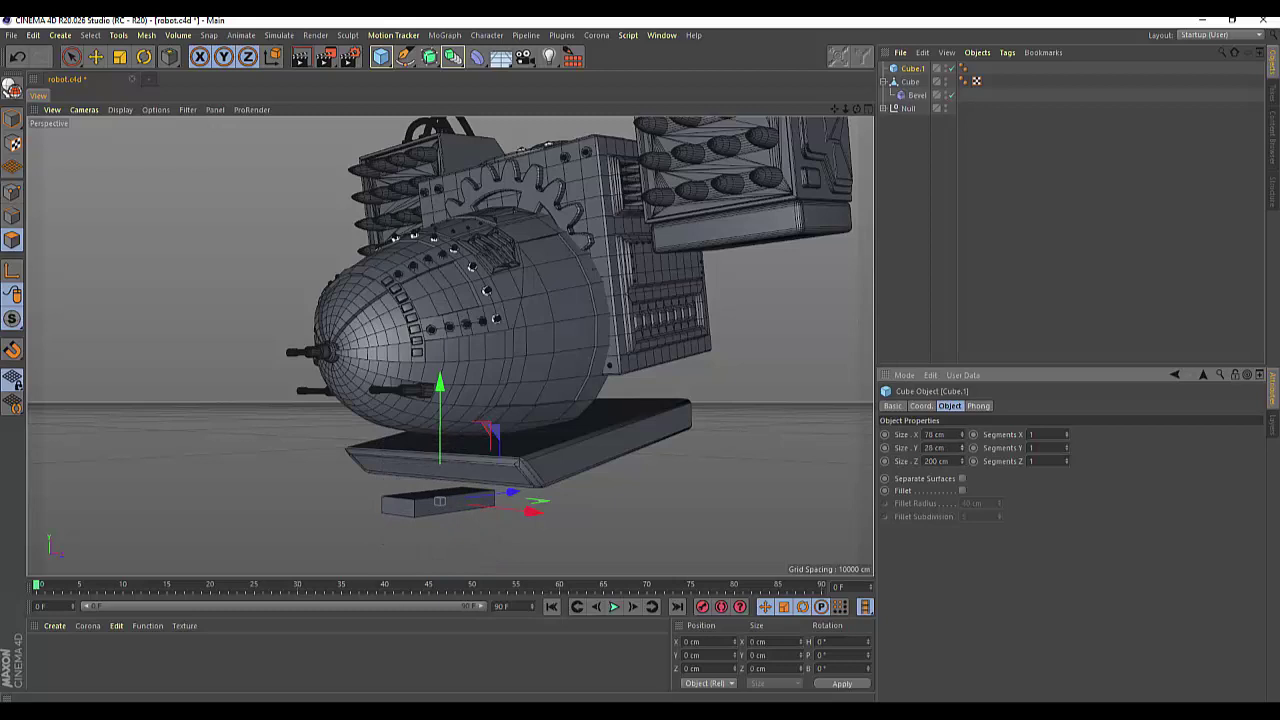
pyautogui.moveTo(962, 461); pyautogui.dragTo(962, 540)
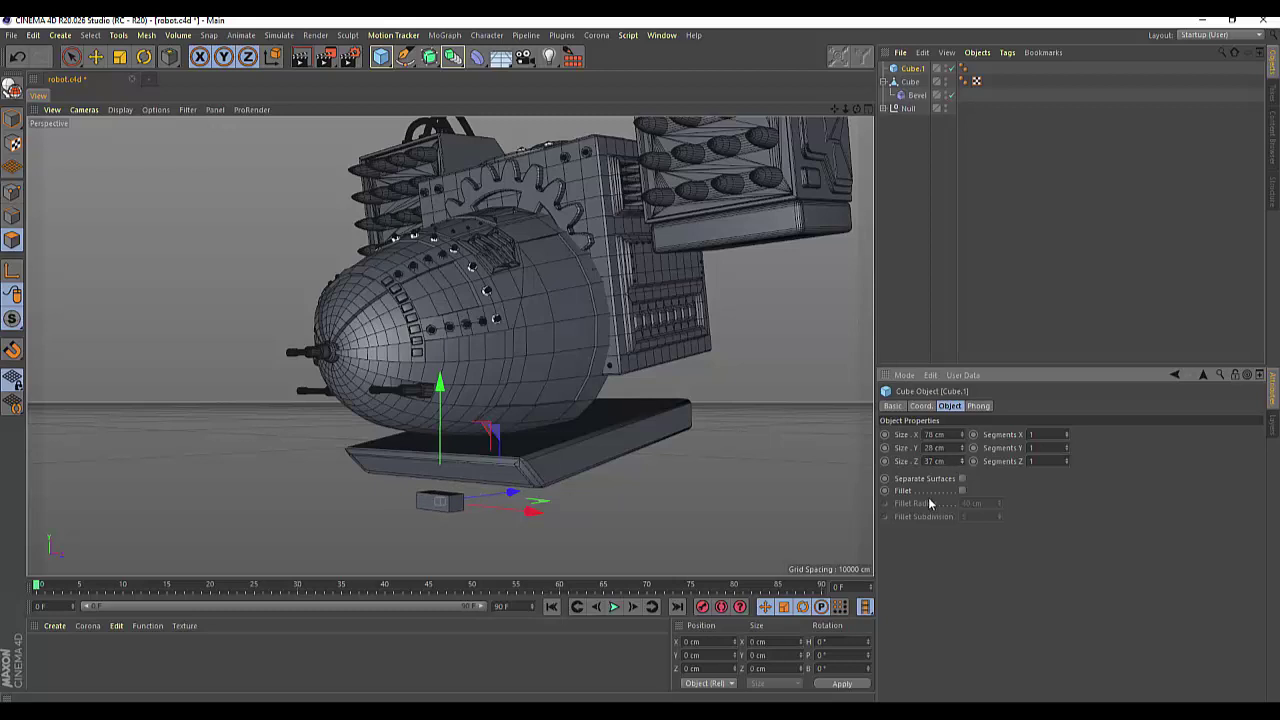
pyautogui.click(962, 491)
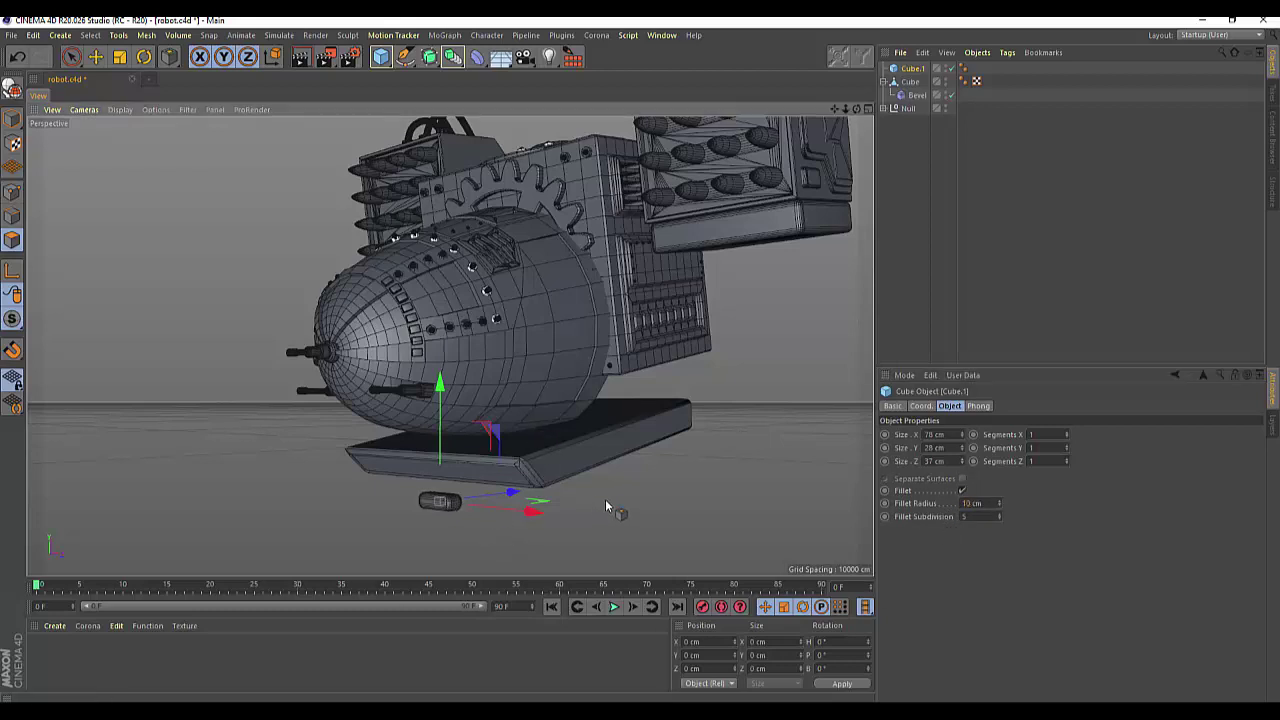
# Set the small cube's Fillet Radius to 5 cm.
pyautogui.moveTo(560, 492); pyautogui.dragTo(596, 488)
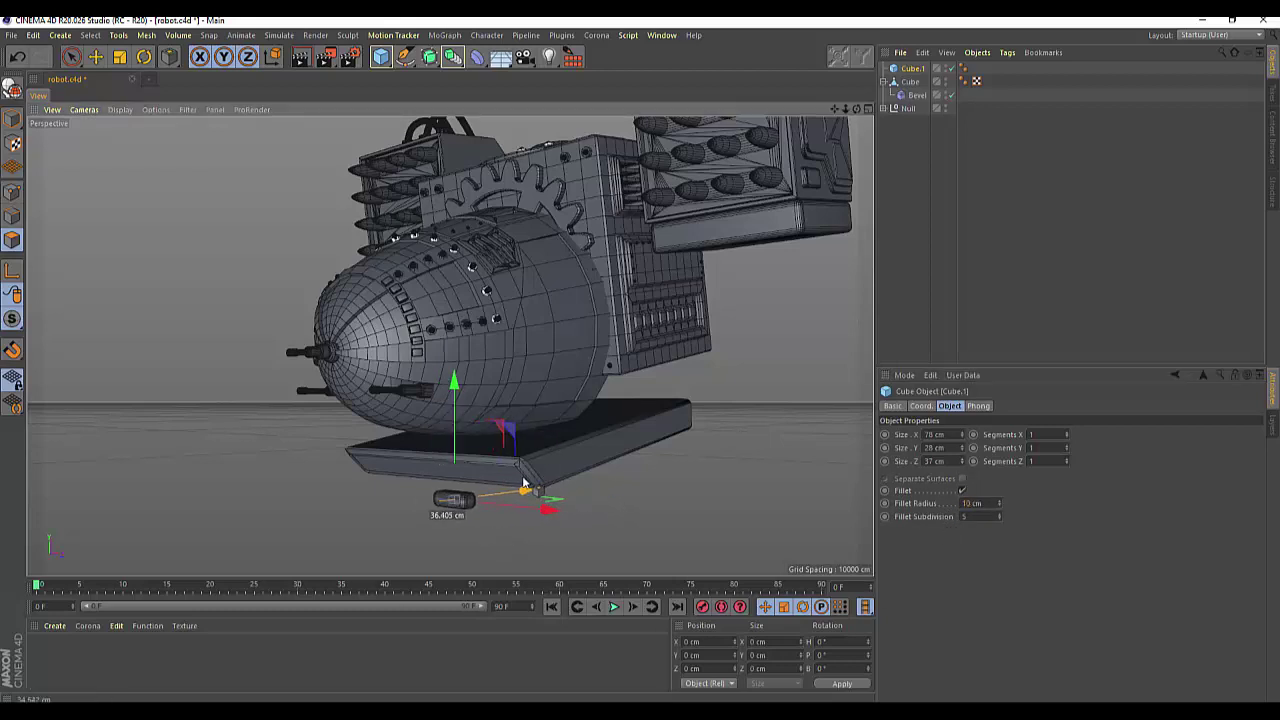
pyautogui.click(968, 503)
pyautogui.write('5')
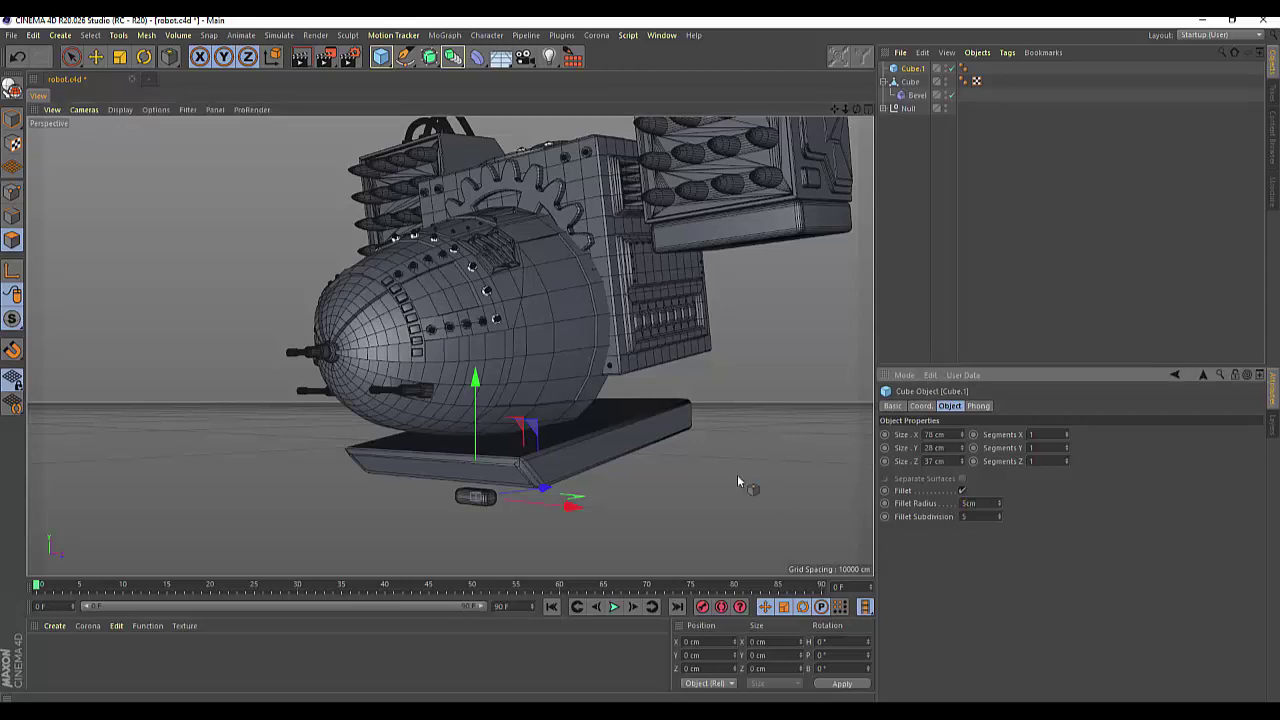
pyautogui.press('Return')
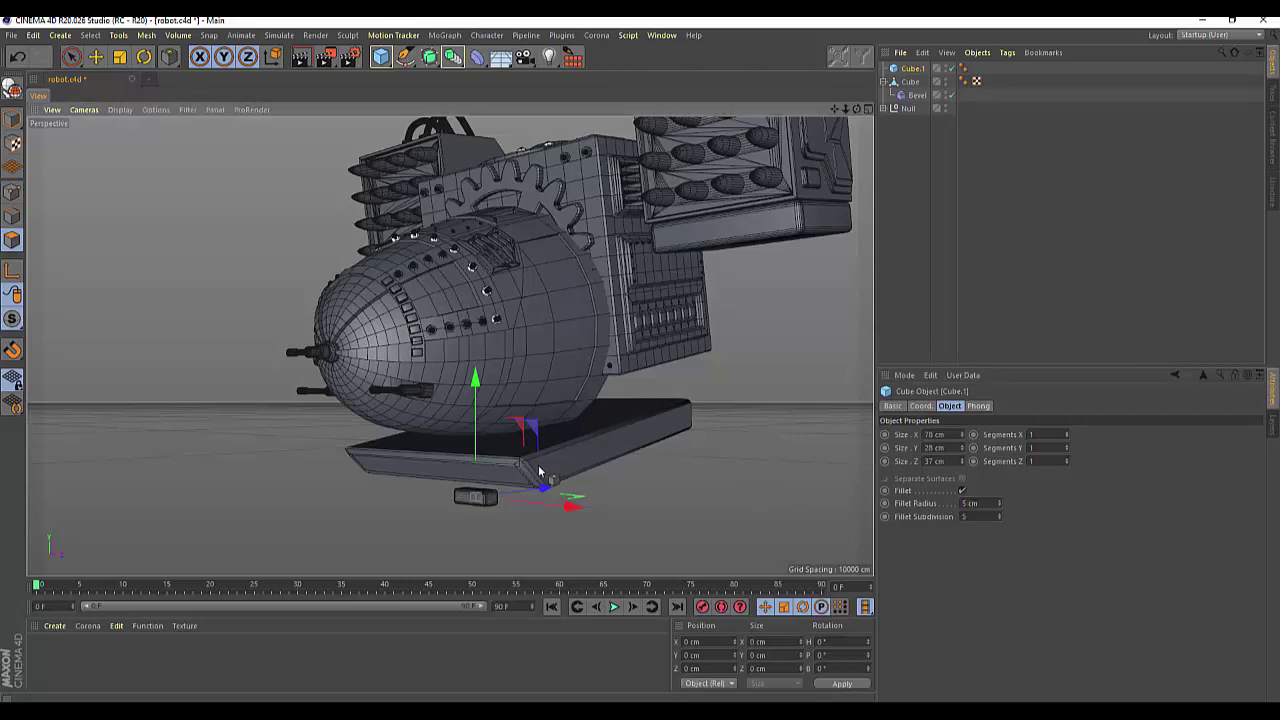
# Move the small cube along X and Y into the block's recessed front panel.
pyautogui.scroll(3, 500, 505)
pyautogui.scroll(3, 473, 495)
pyautogui.scroll(3, 471, 495)
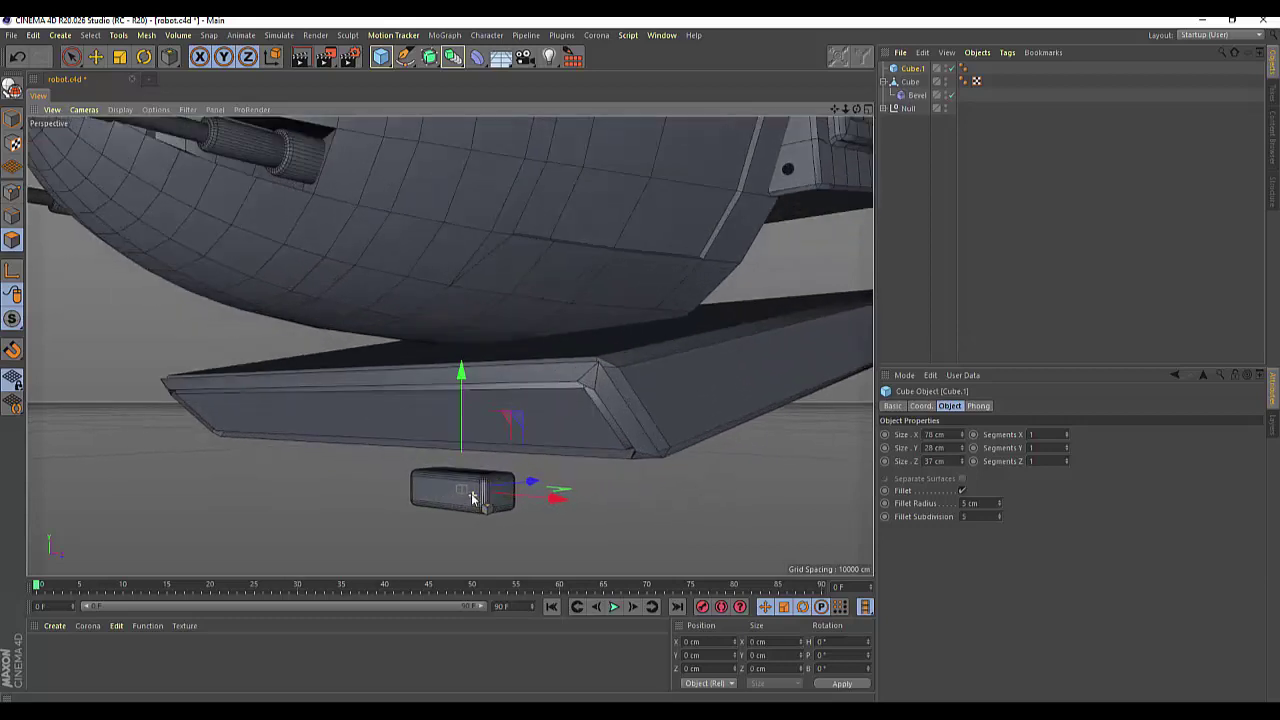
pyautogui.moveTo(458, 378); pyautogui.dragTo(456, 327)
pyautogui.moveTo(530, 440)
pyautogui.mouseDown()
pyautogui.moveTo(444, 467)
pyautogui.moveTo(612, 470)
pyautogui.mouseUp()
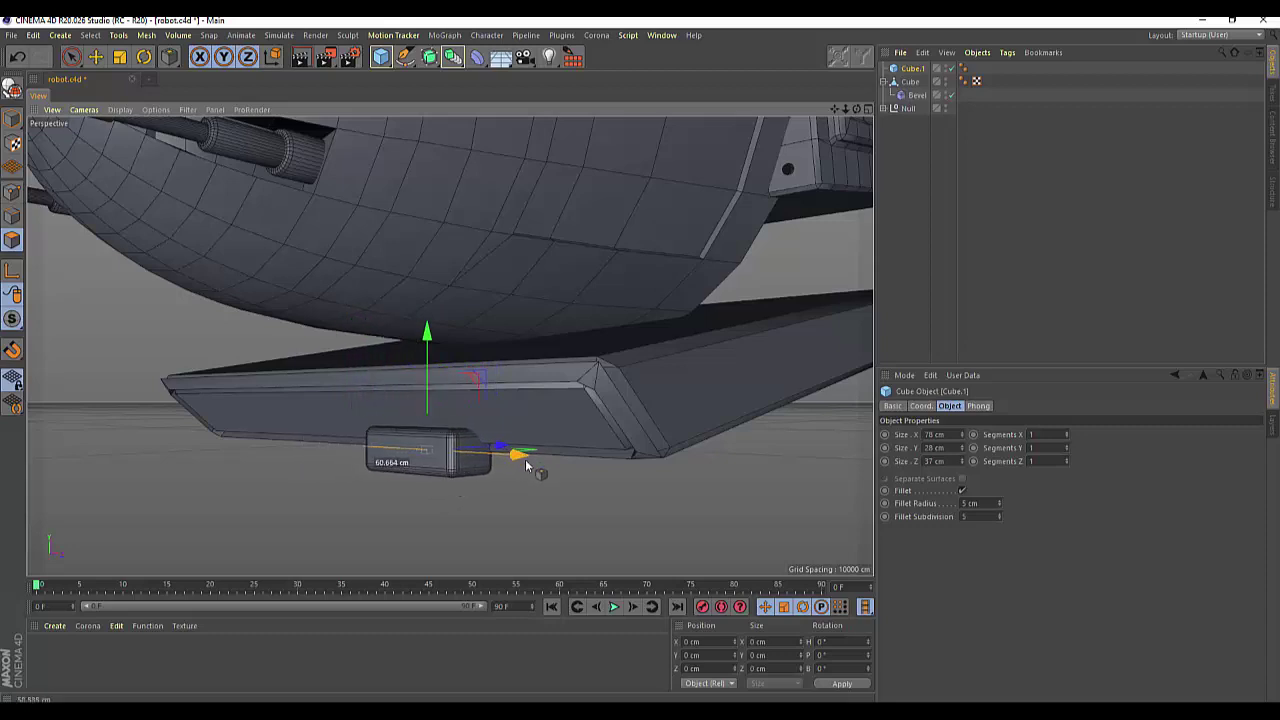
pyautogui.moveTo(497, 345); pyautogui.dragTo(500, 305)
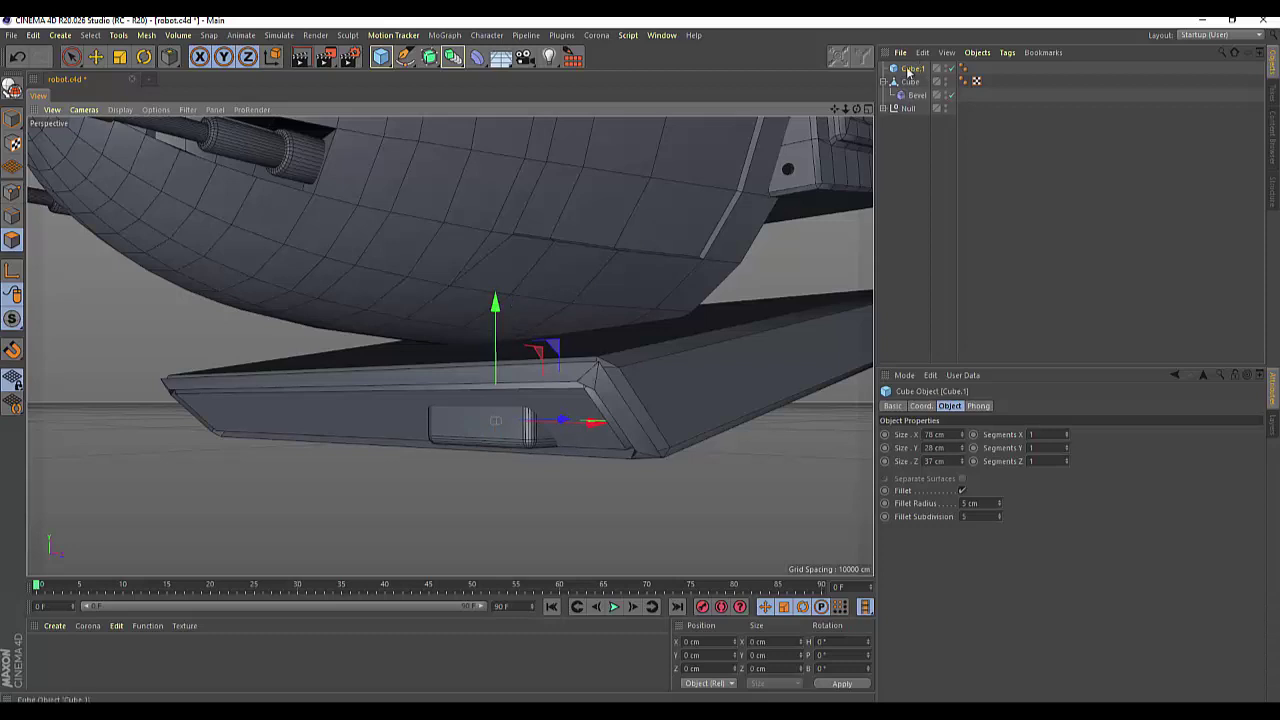
pyautogui.moveTo(862, 110); pyautogui.dragTo(700, 146)
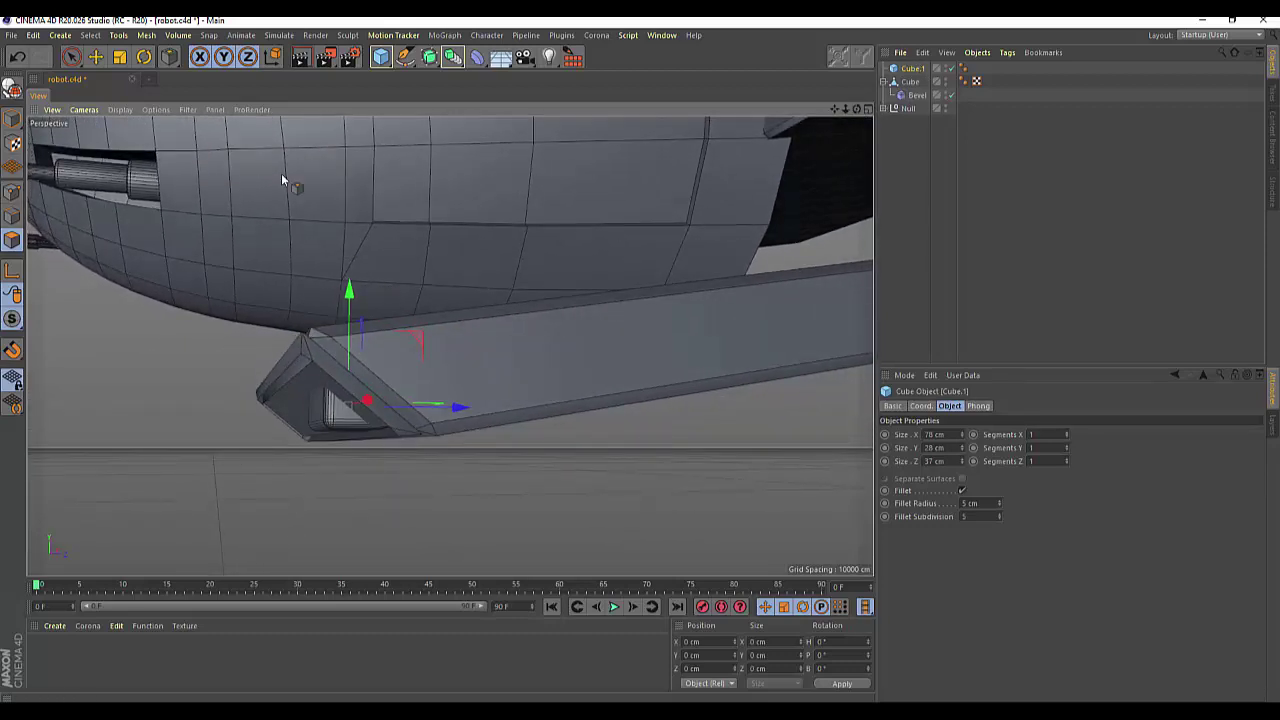
# Try rotating the small block about 36° plus 6.7°, then nudge a selected point slightly upward.
pyautogui.click(144, 57)
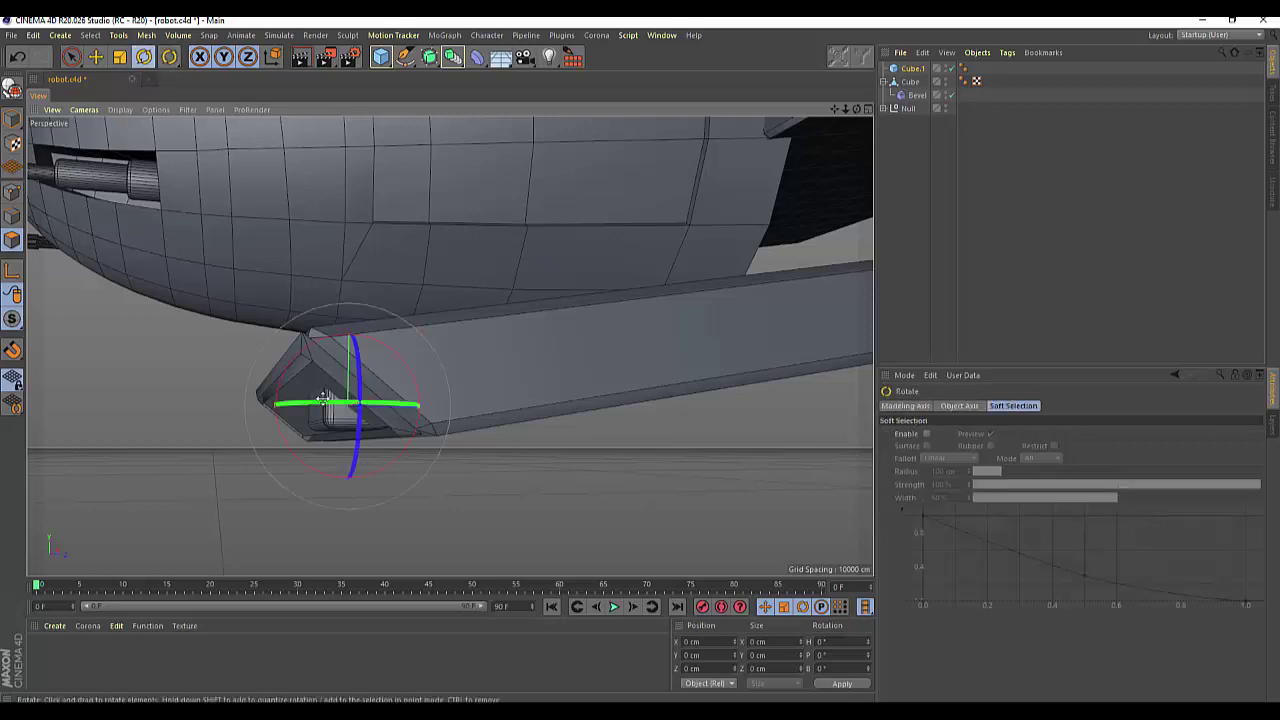
pyautogui.moveTo(314, 346); pyautogui.dragTo(307, 390)
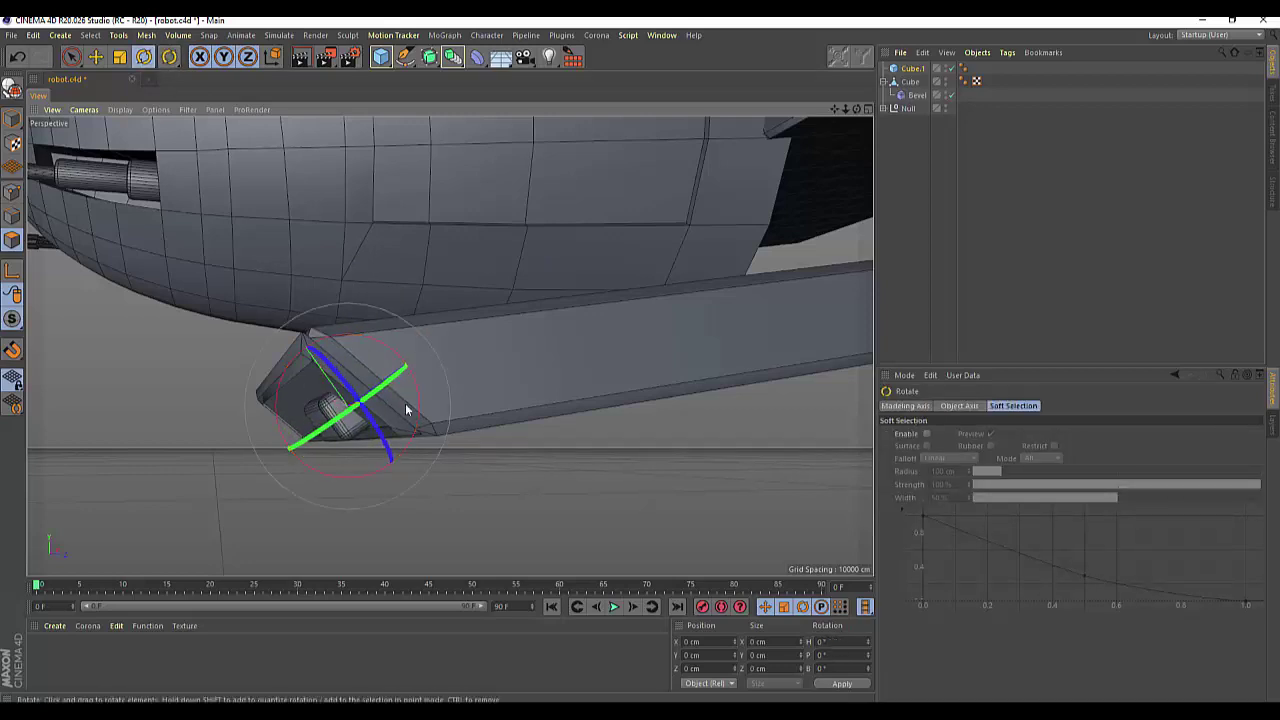
pyautogui.keyDown('alt'); pyautogui.moveTo(449, 343); pyautogui.dragTo(450, 346); pyautogui.keyUp('alt')
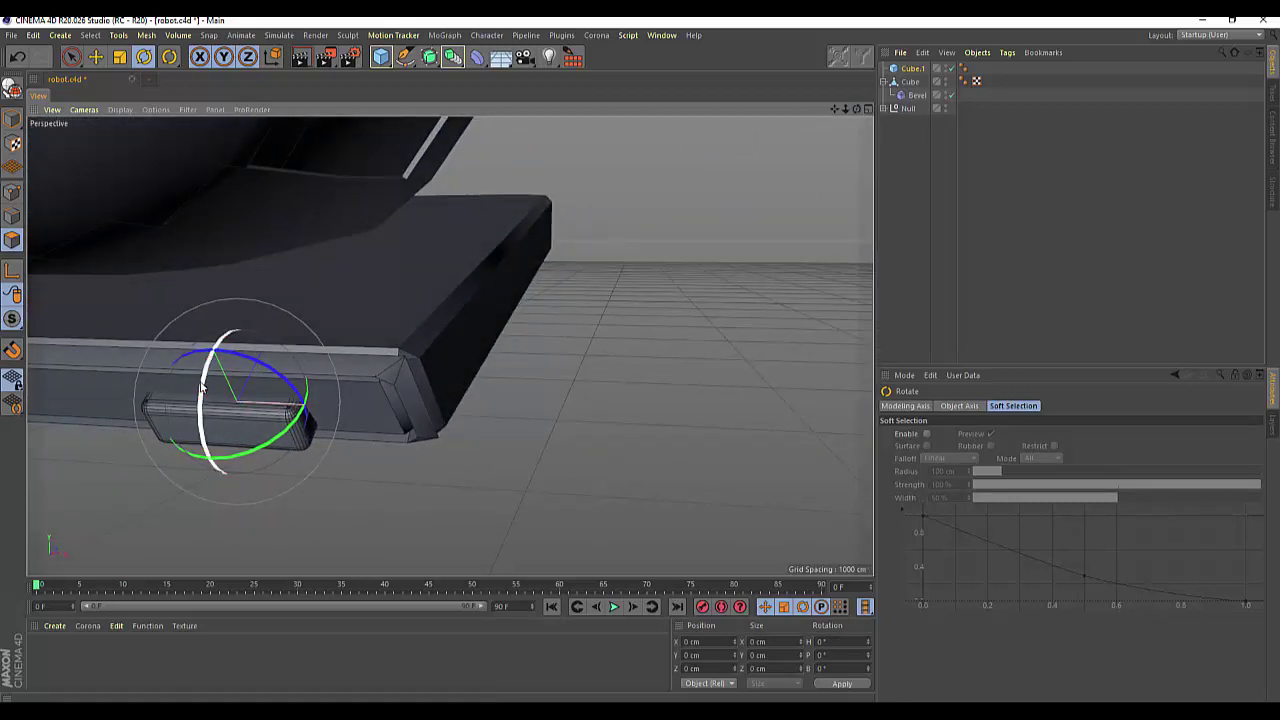
pyautogui.moveTo(200, 386); pyautogui.dragTo(200, 390)
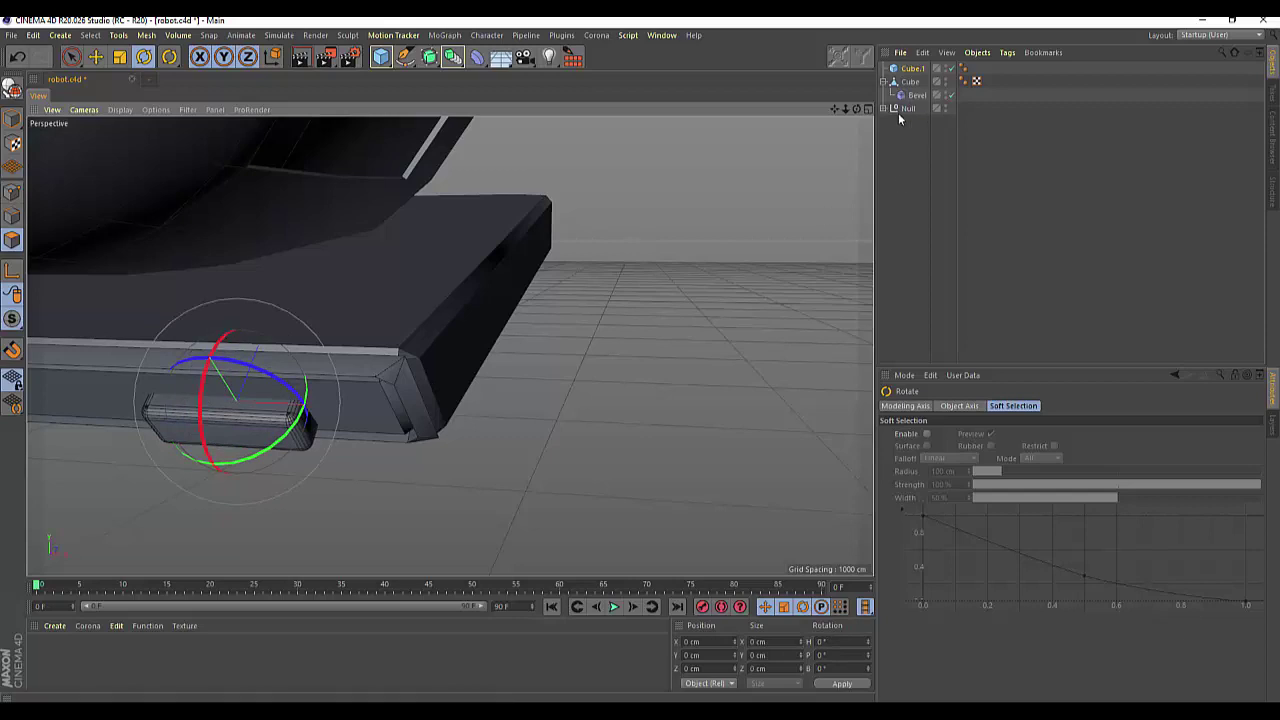
pyautogui.moveTo(859, 113); pyautogui.dragTo(449, 343)
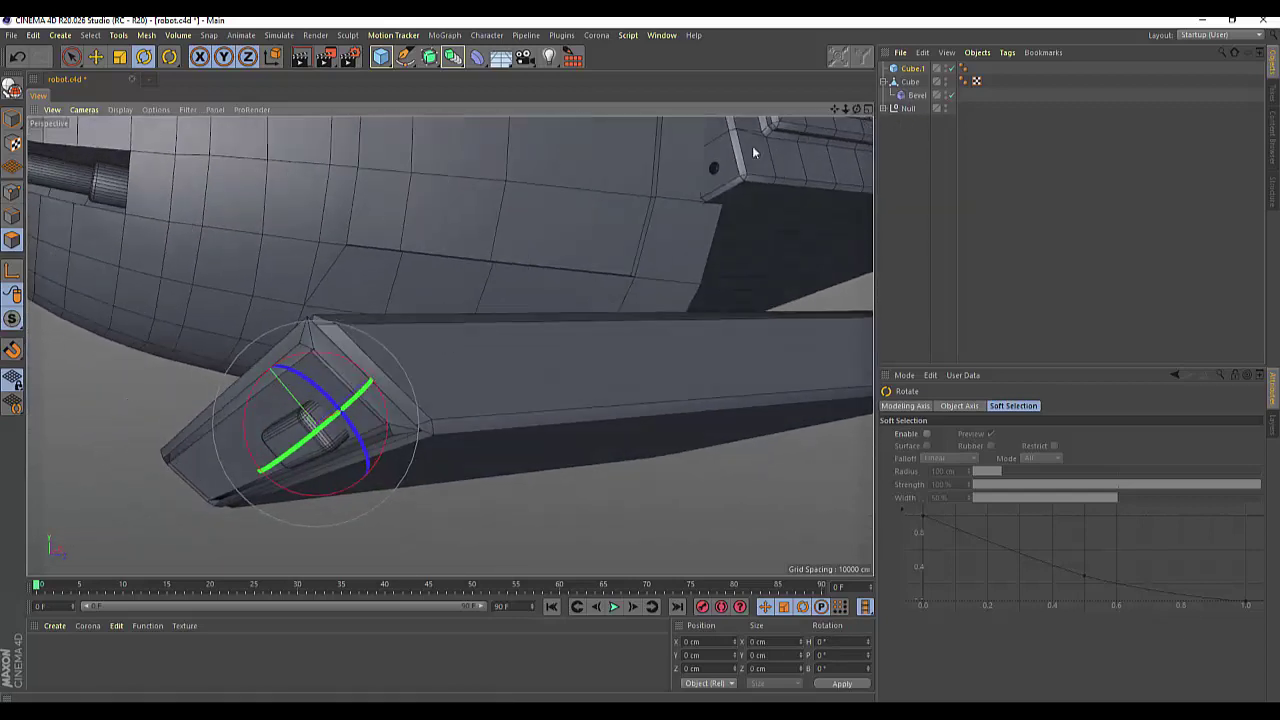
pyautogui.click(71, 57)
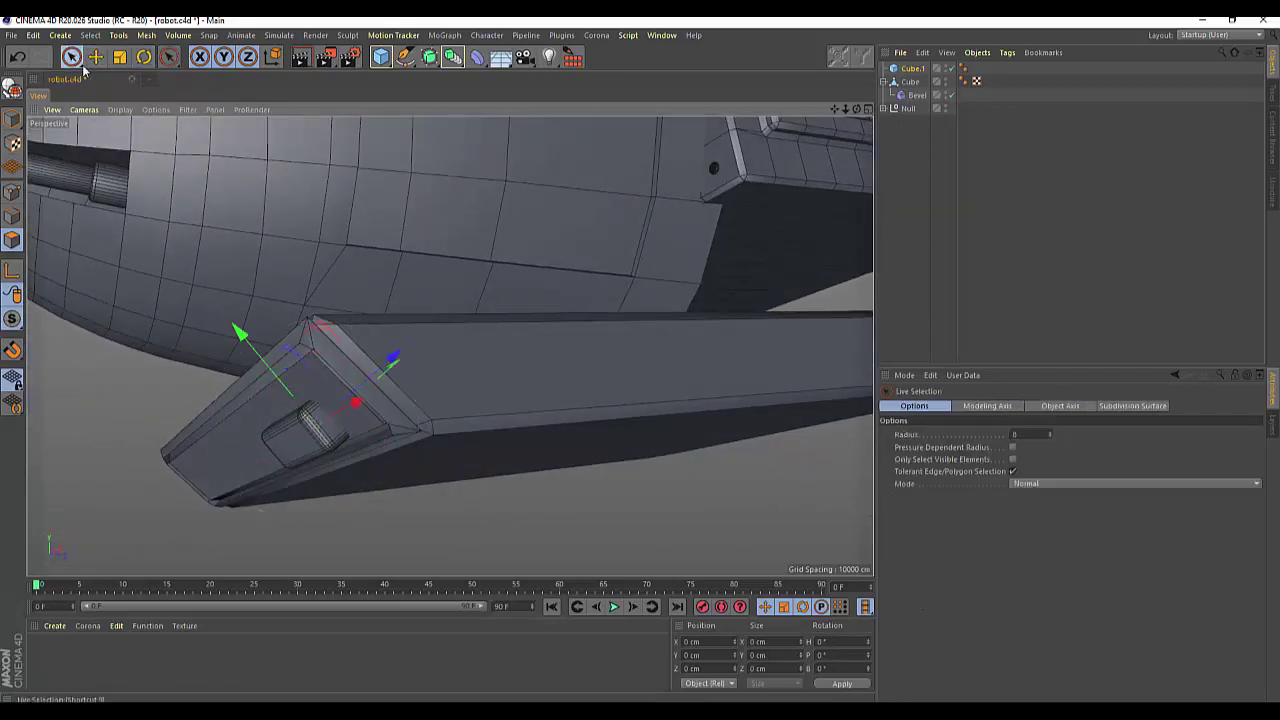
pyautogui.click(95, 57)
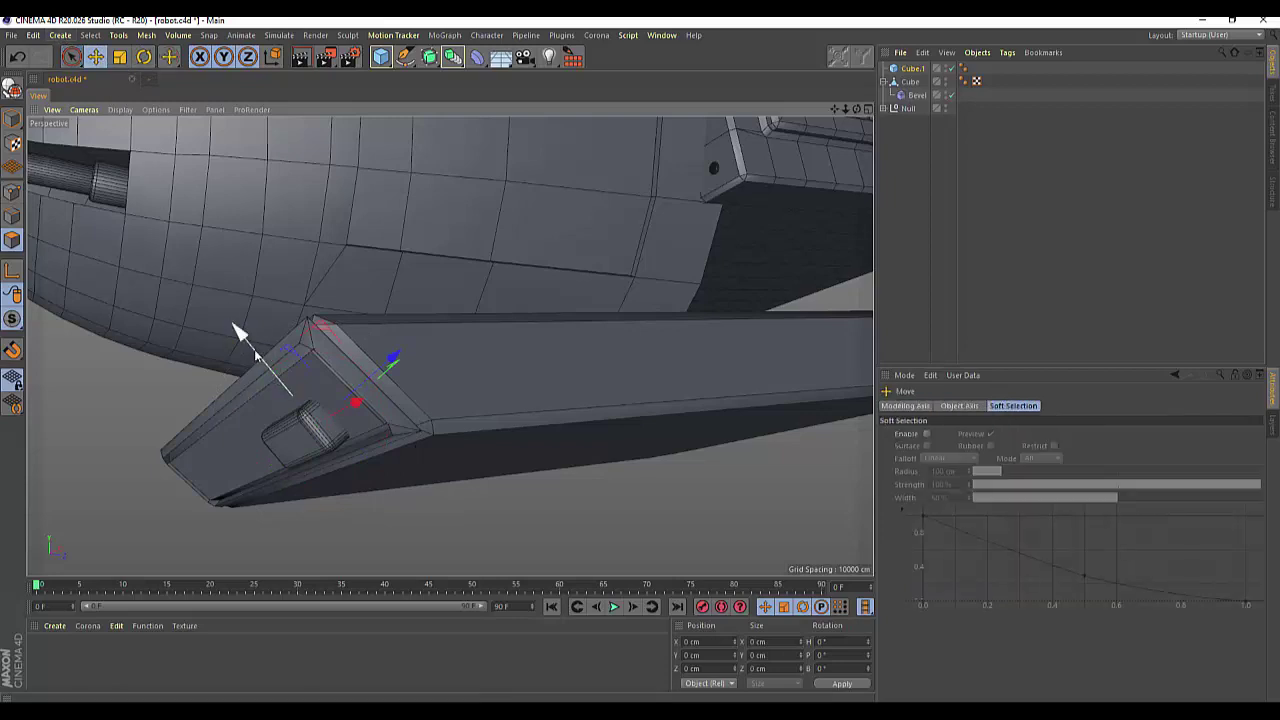
pyautogui.moveTo(242, 330); pyautogui.dragTo(240, 316)
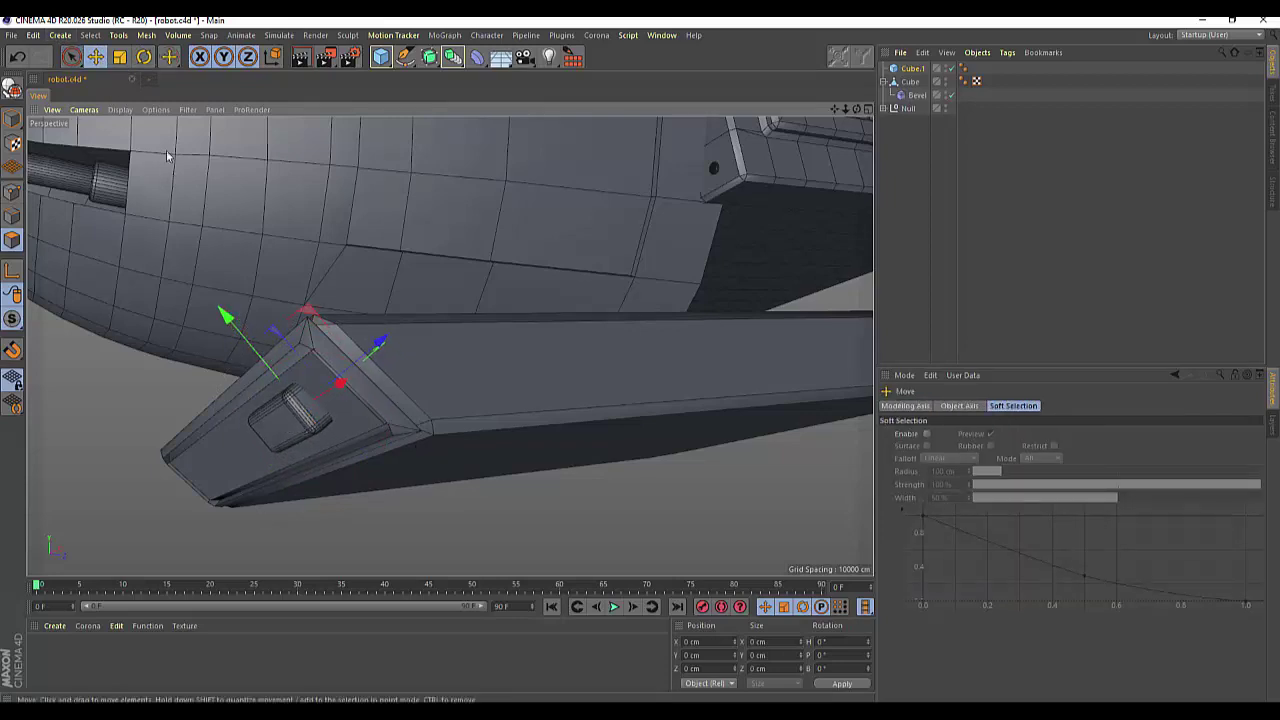
# Try a 4.5° tilt on the block, undo it, and nudge the block slightly along the bar.
pyautogui.click(144, 57)
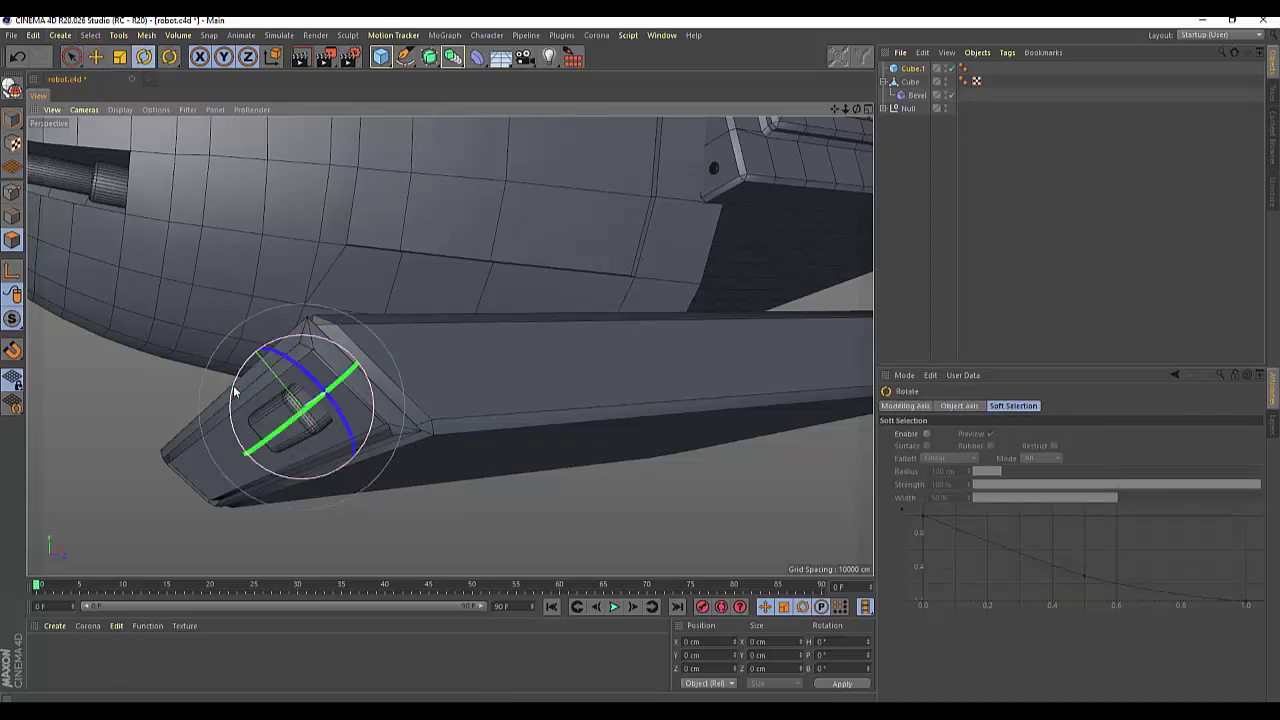
pyautogui.moveTo(856, 108); pyautogui.dragTo(449, 346)
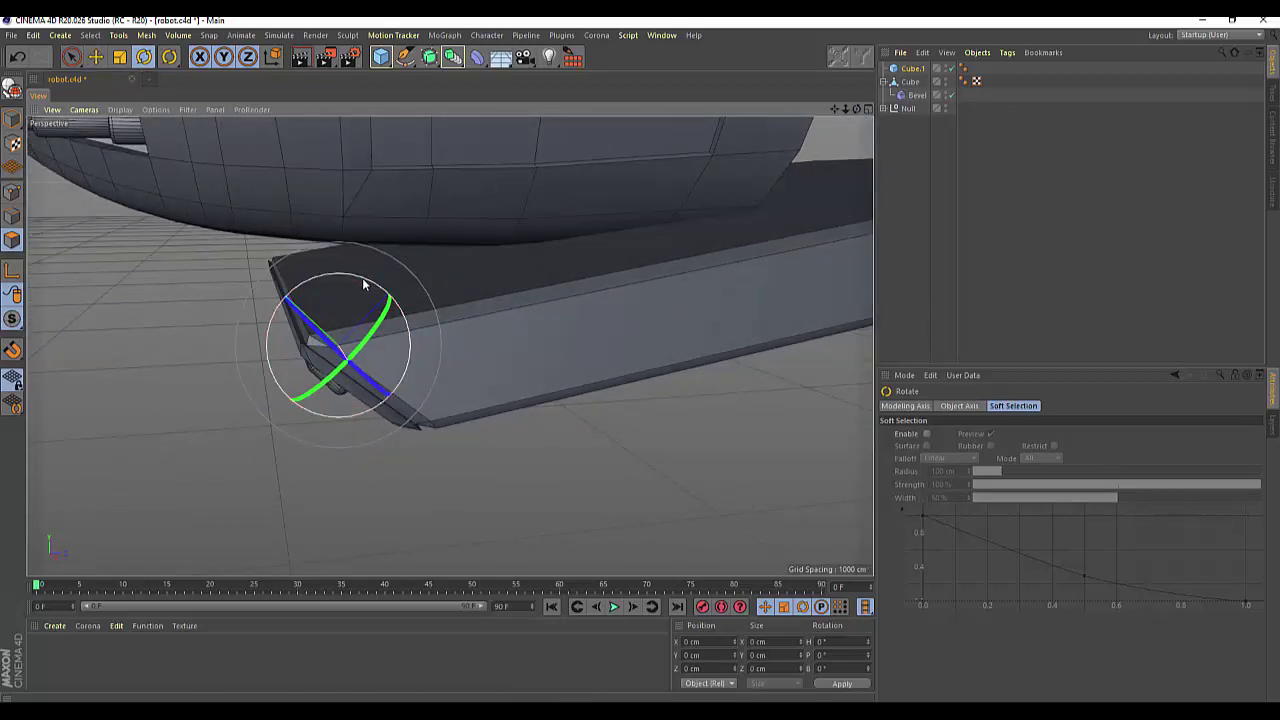
pyautogui.moveTo(363, 285); pyautogui.dragTo(362, 288)
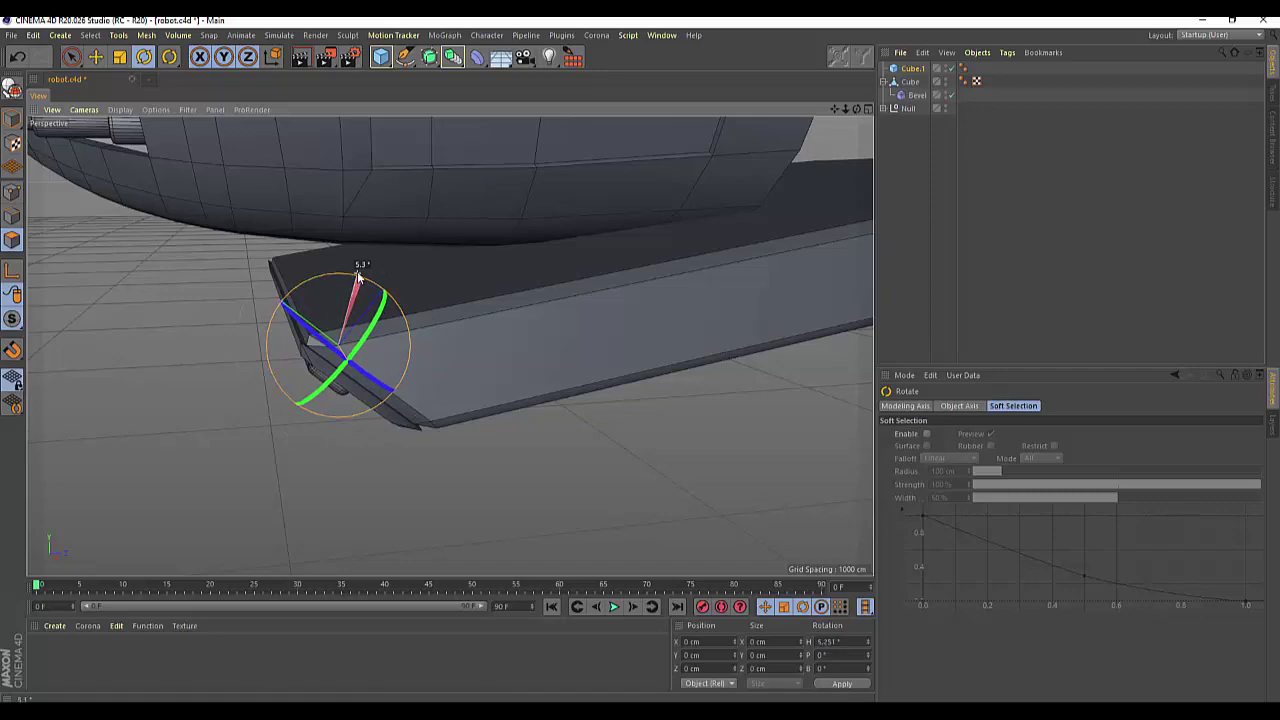
pyautogui.hotkey('ctrl', 'z')
pyautogui.moveTo(856, 108); pyautogui.dragTo(449, 346)
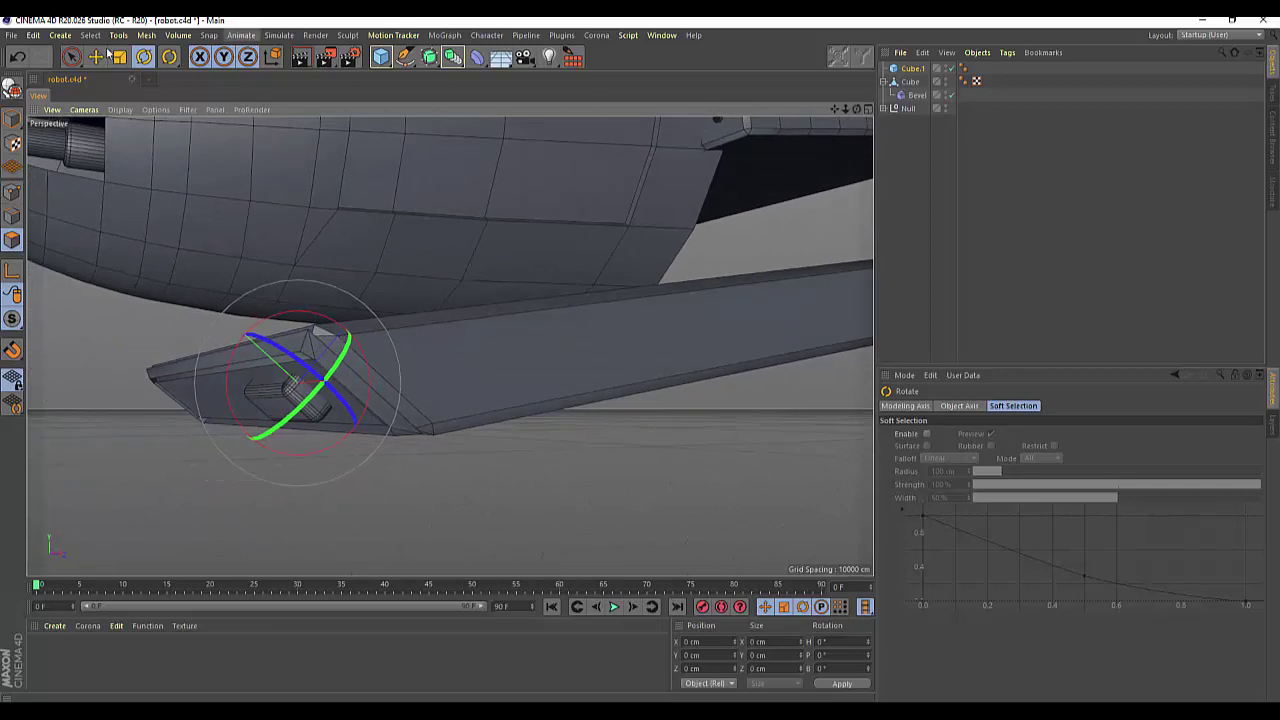
pyautogui.click(71, 57)
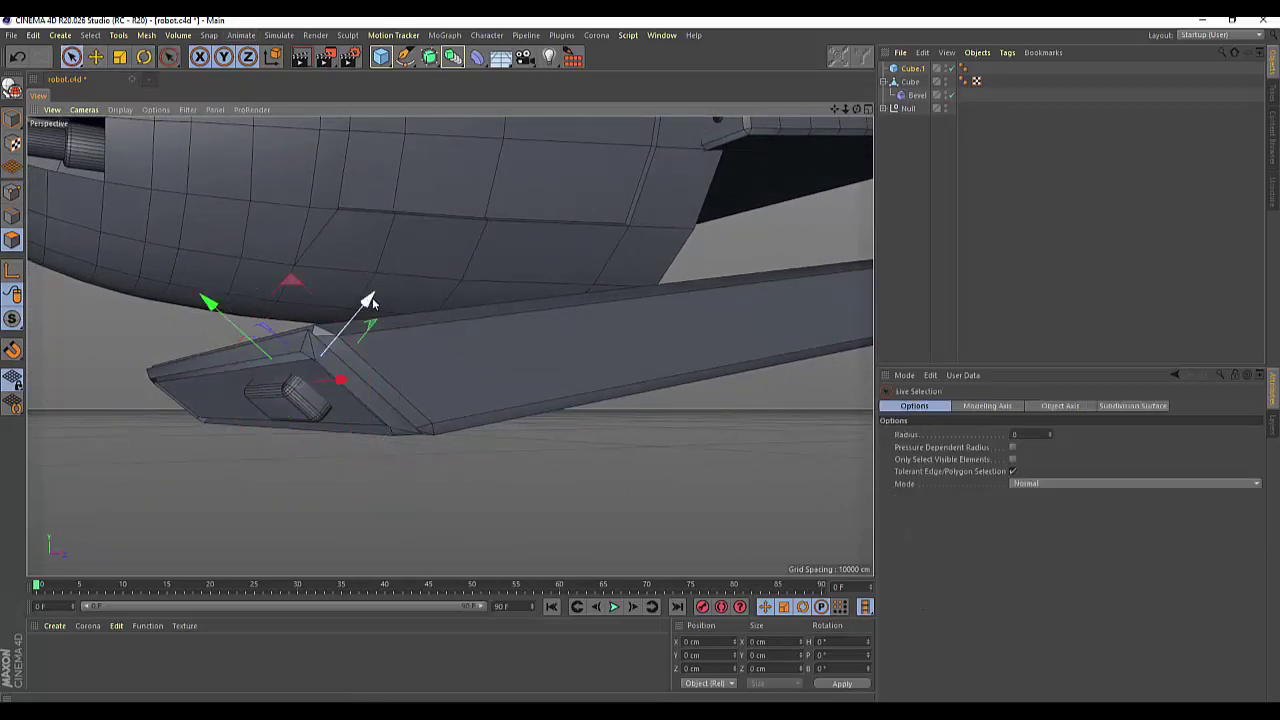
pyautogui.moveTo(372, 296); pyautogui.dragTo(377, 298)
# Maximize the Front view, Ctrl-drag a copy of the block along X, then undo the copy.
pyautogui.scroll(-2, 663, 243)
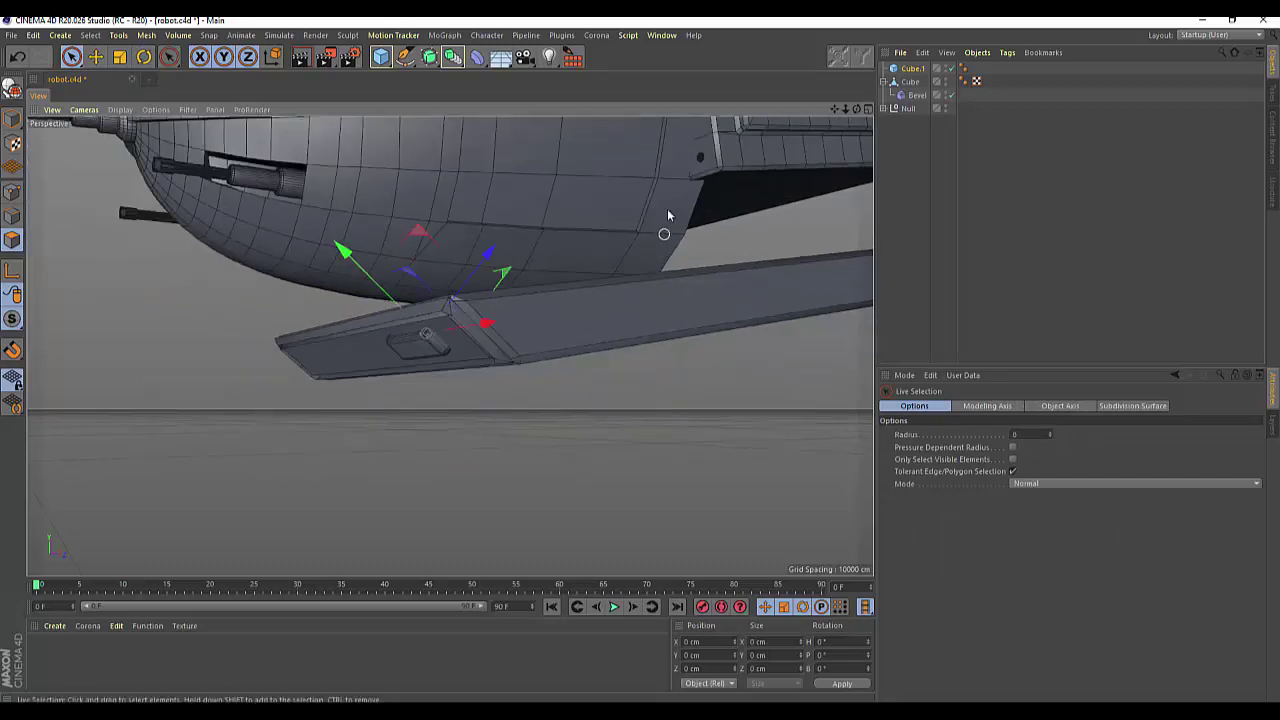
pyautogui.click(869, 108)
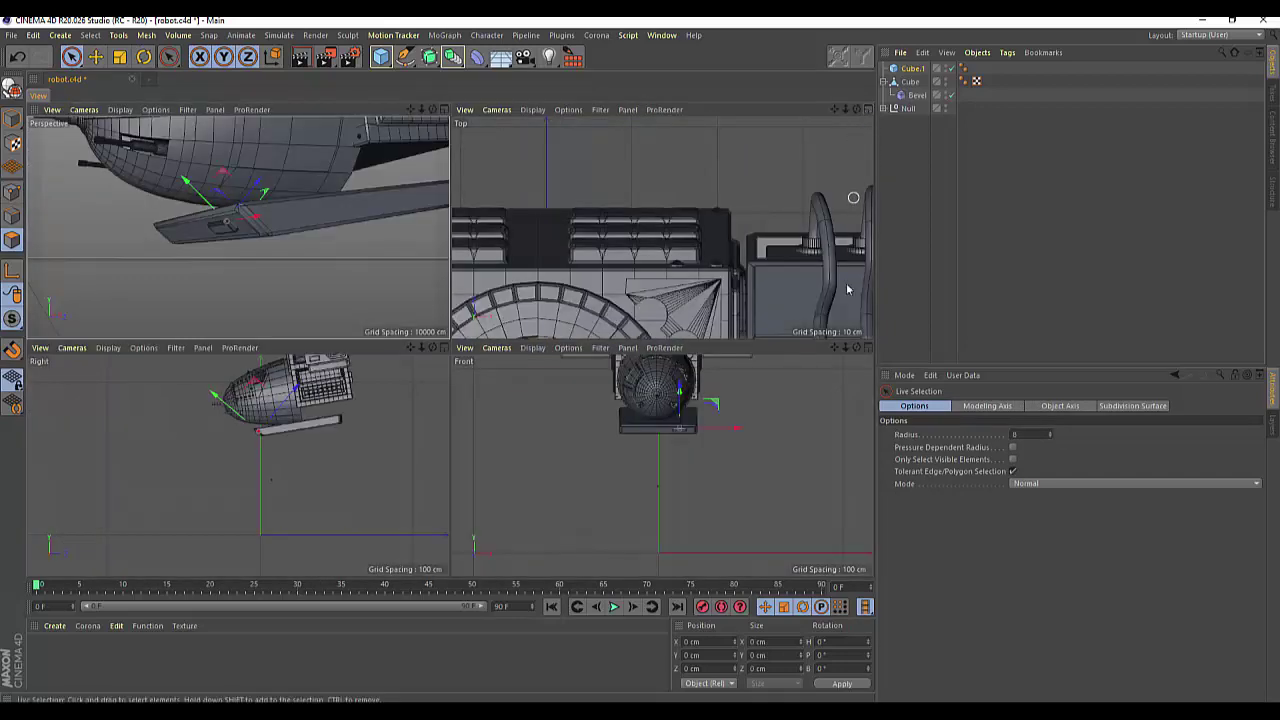
pyautogui.click(870, 347)
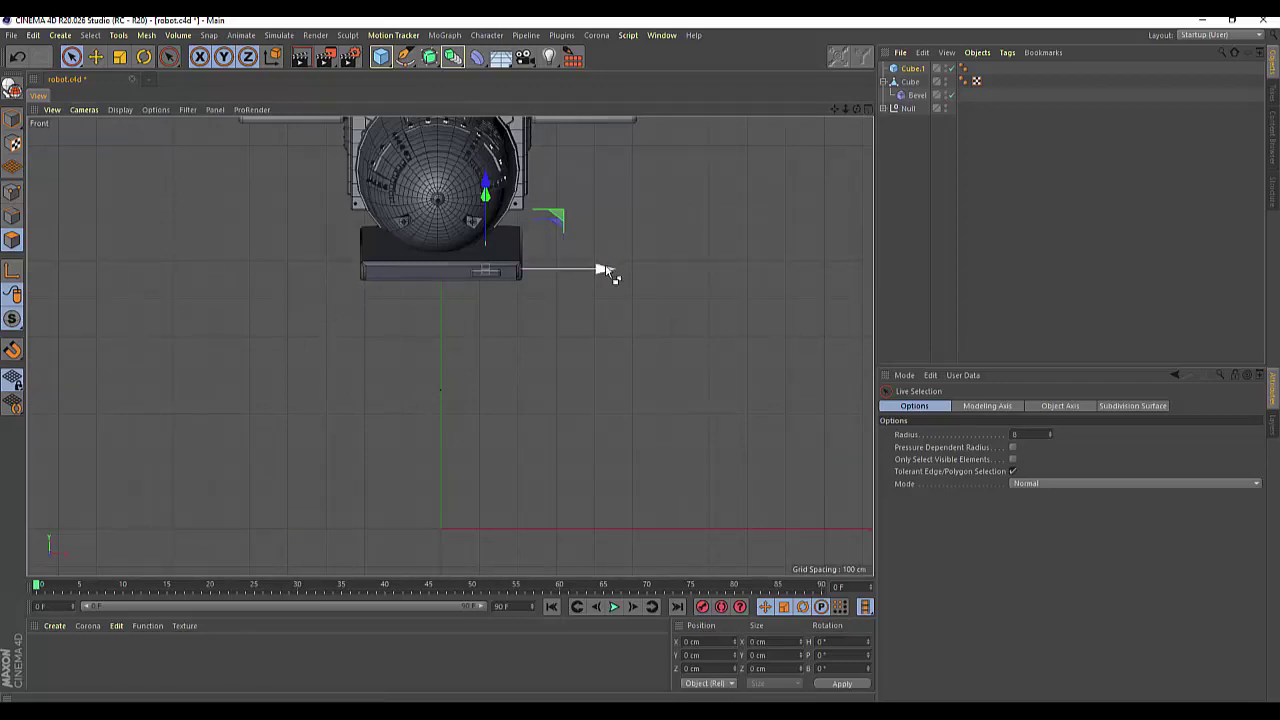
pyautogui.moveTo(605, 271); pyautogui.dragTo(510, 271)
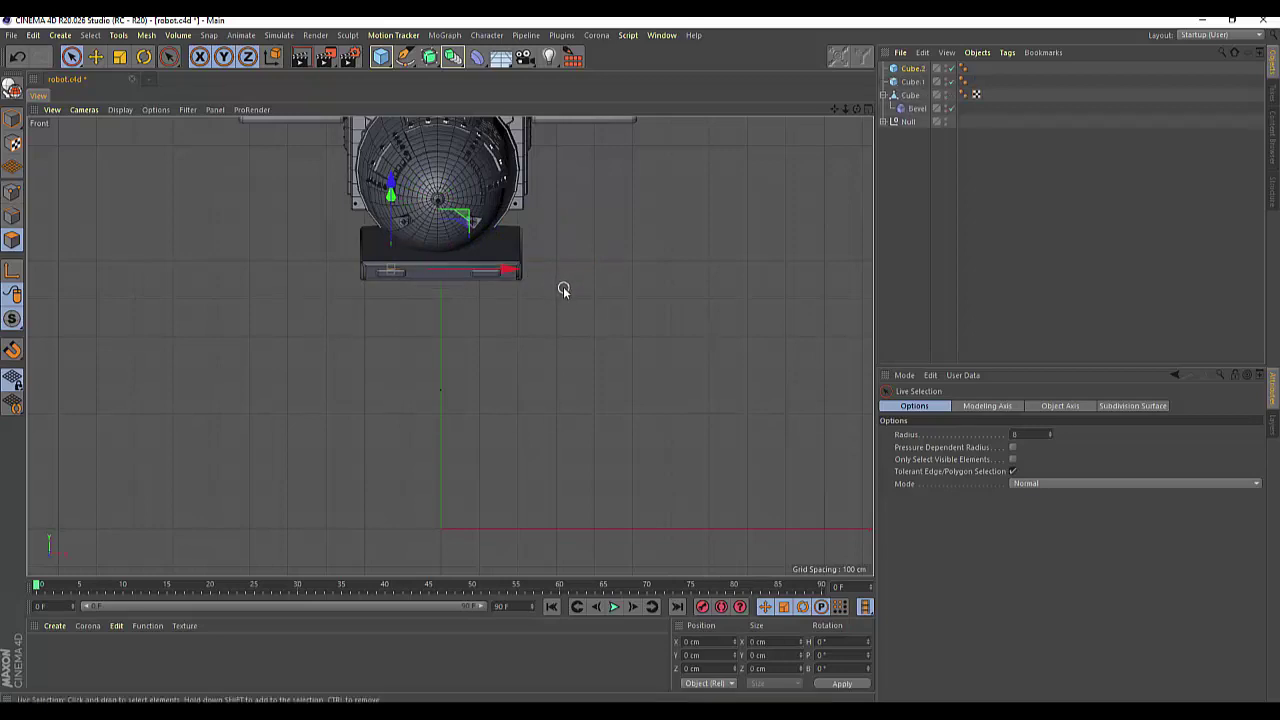
pyautogui.hotkey('ctrl', 'z')
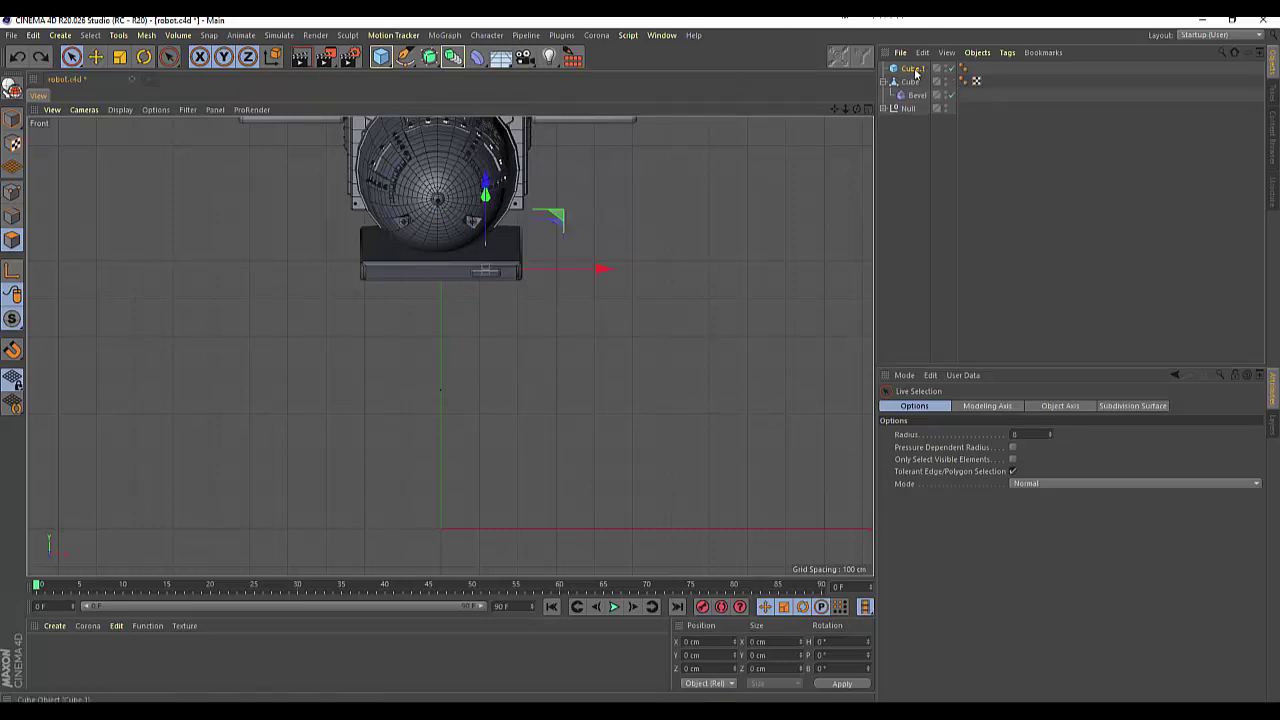
# Put Cube.1 under a new Symmetry object and maximize the Perspective view.
pyautogui.click(893, 70)
pyautogui.click(453, 57)
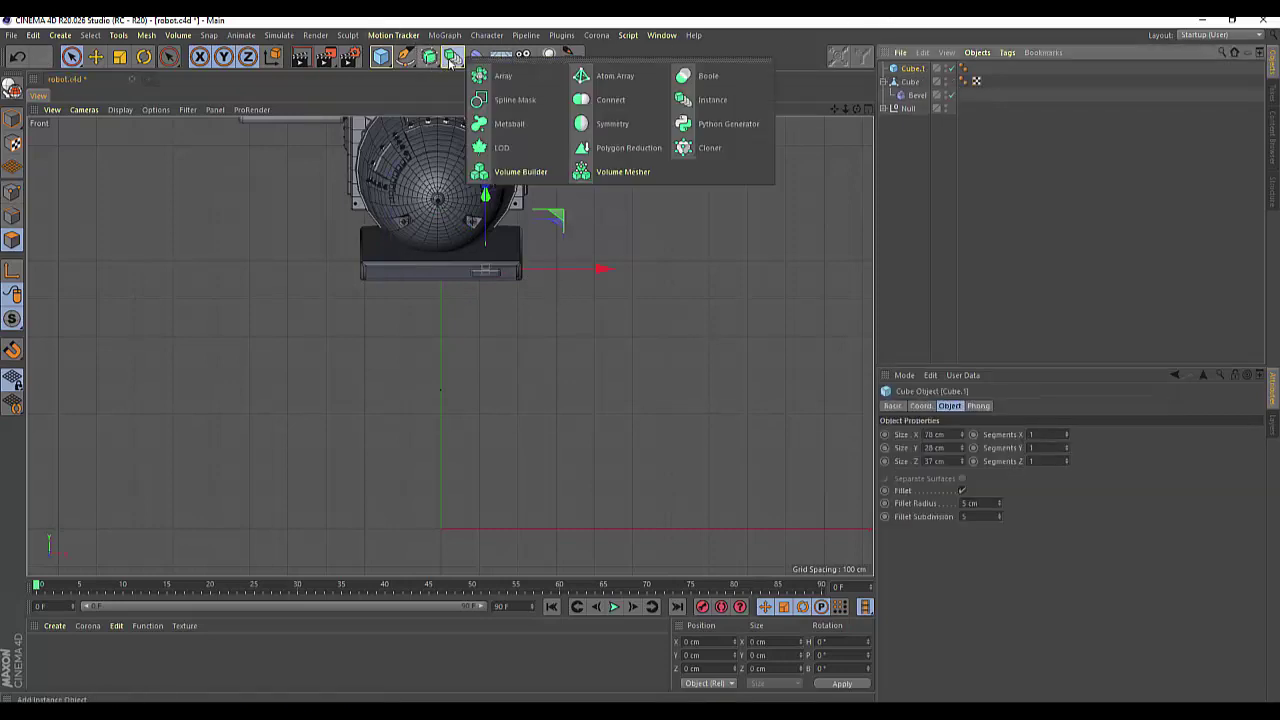
pyautogui.click(610, 123)
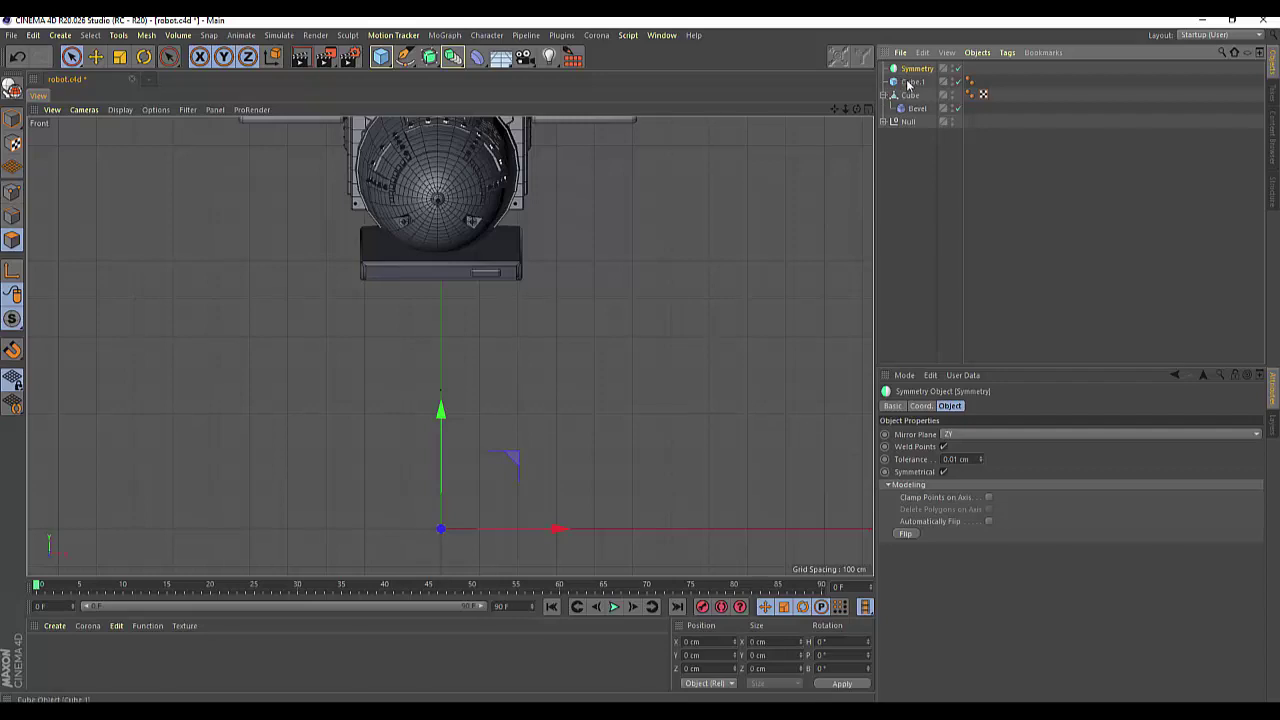
pyautogui.moveTo(910, 78); pyautogui.dragTo(909, 70)
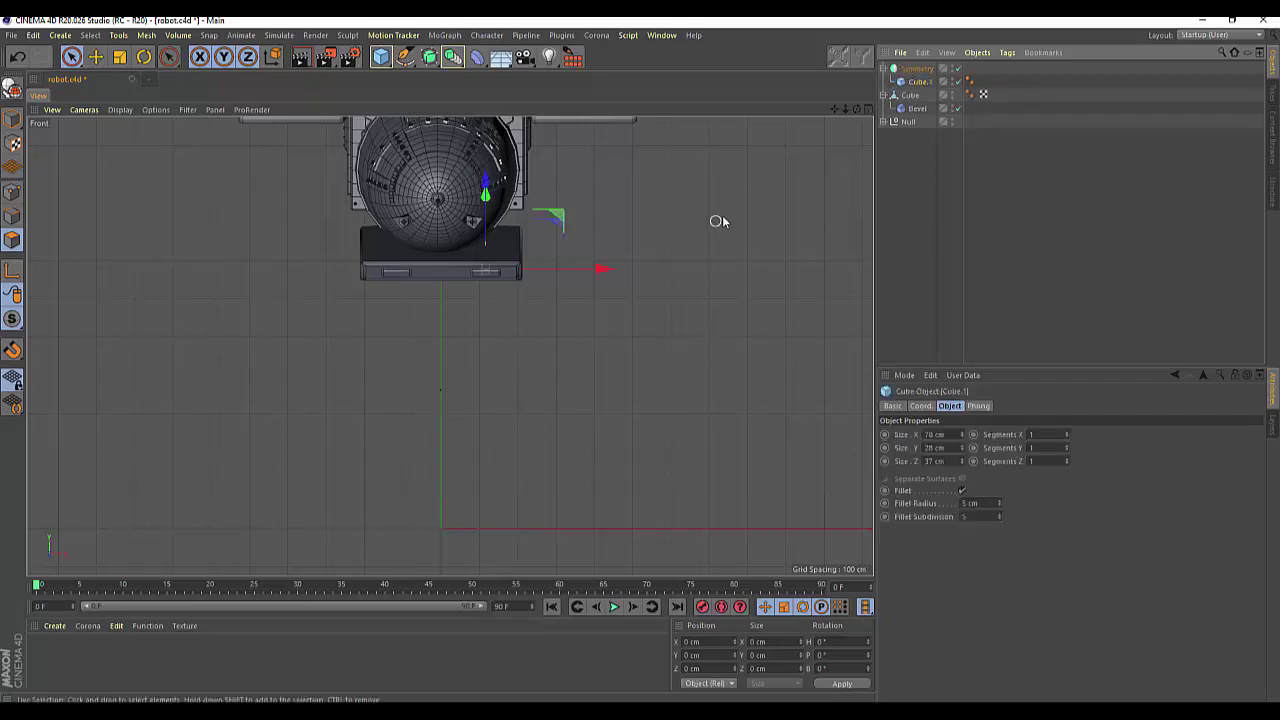
pyautogui.keyDown('alt'); pyautogui.moveTo(720, 220); pyautogui.dragTo(449, 345); pyautogui.keyUp('alt')
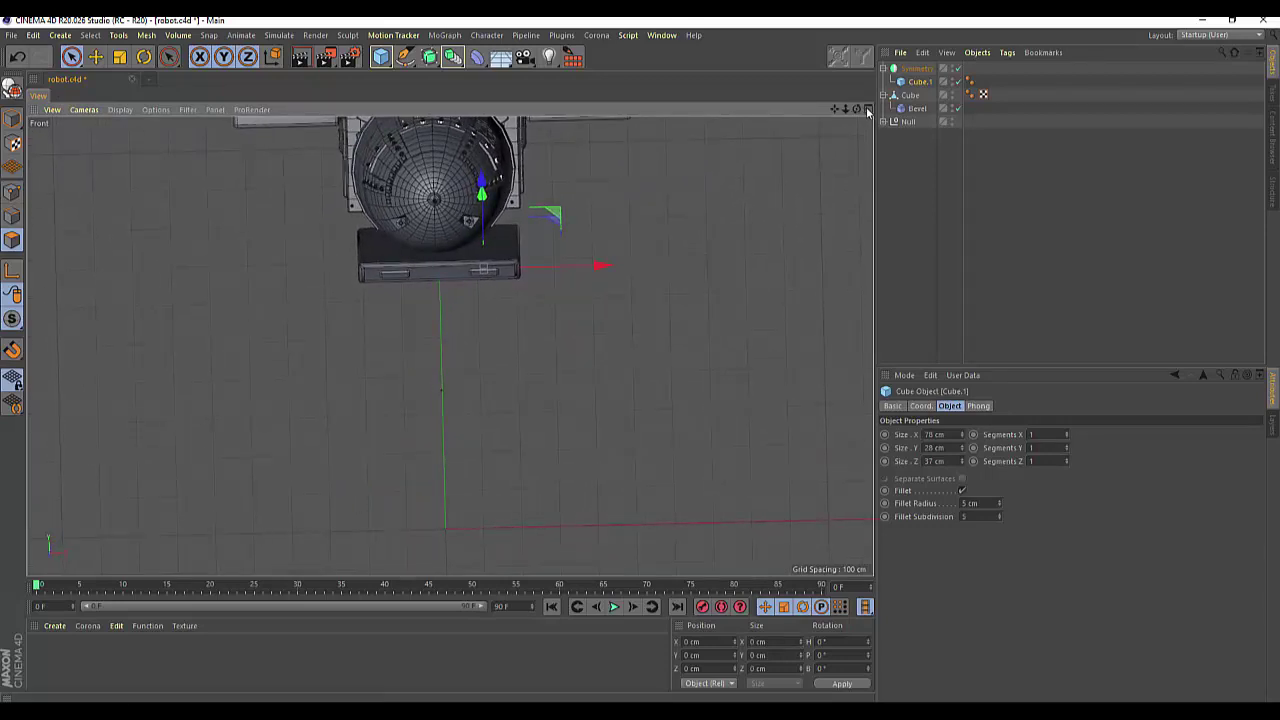
pyautogui.click(868, 110)
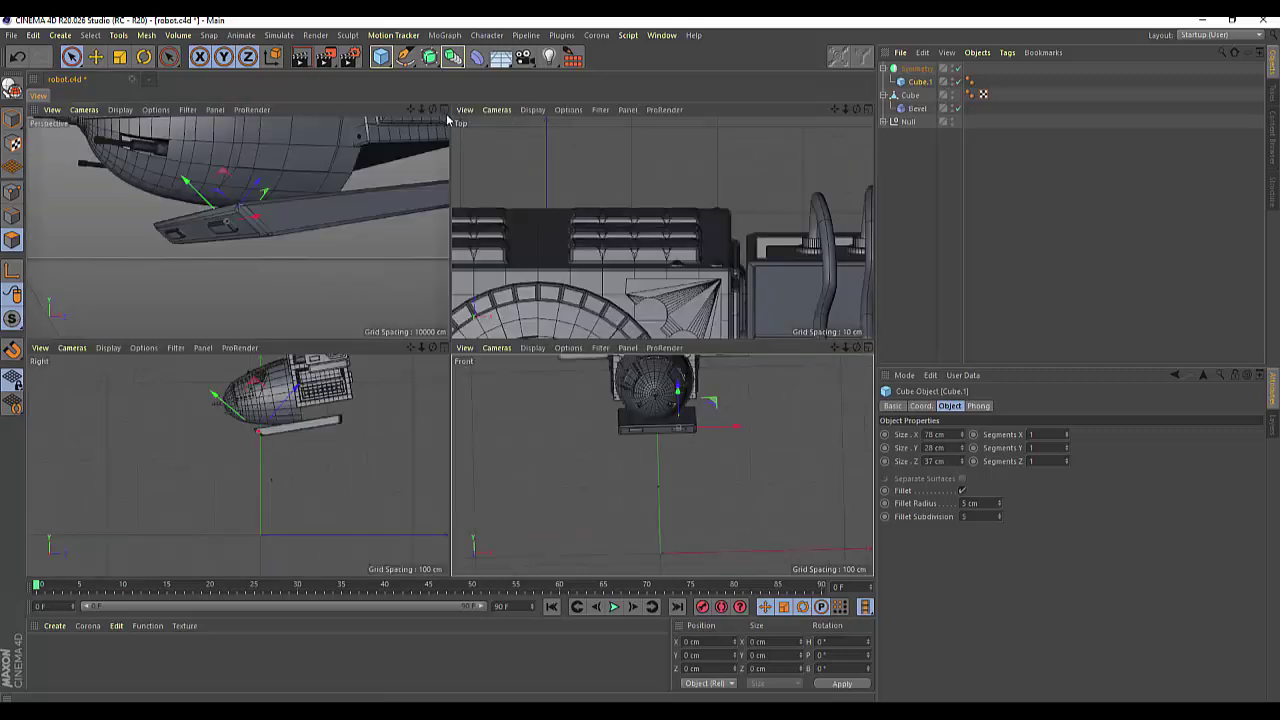
pyautogui.click(444, 109)
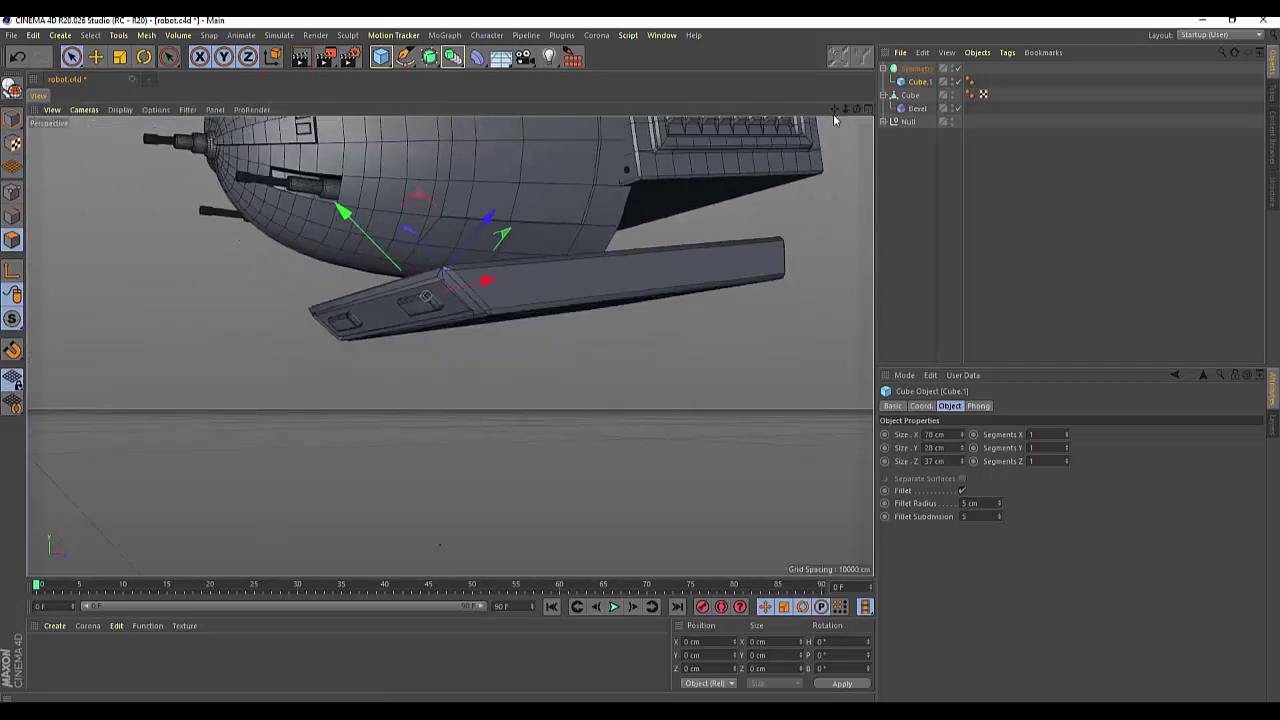
pyautogui.moveTo(835, 117); pyautogui.dragTo(760, 140)
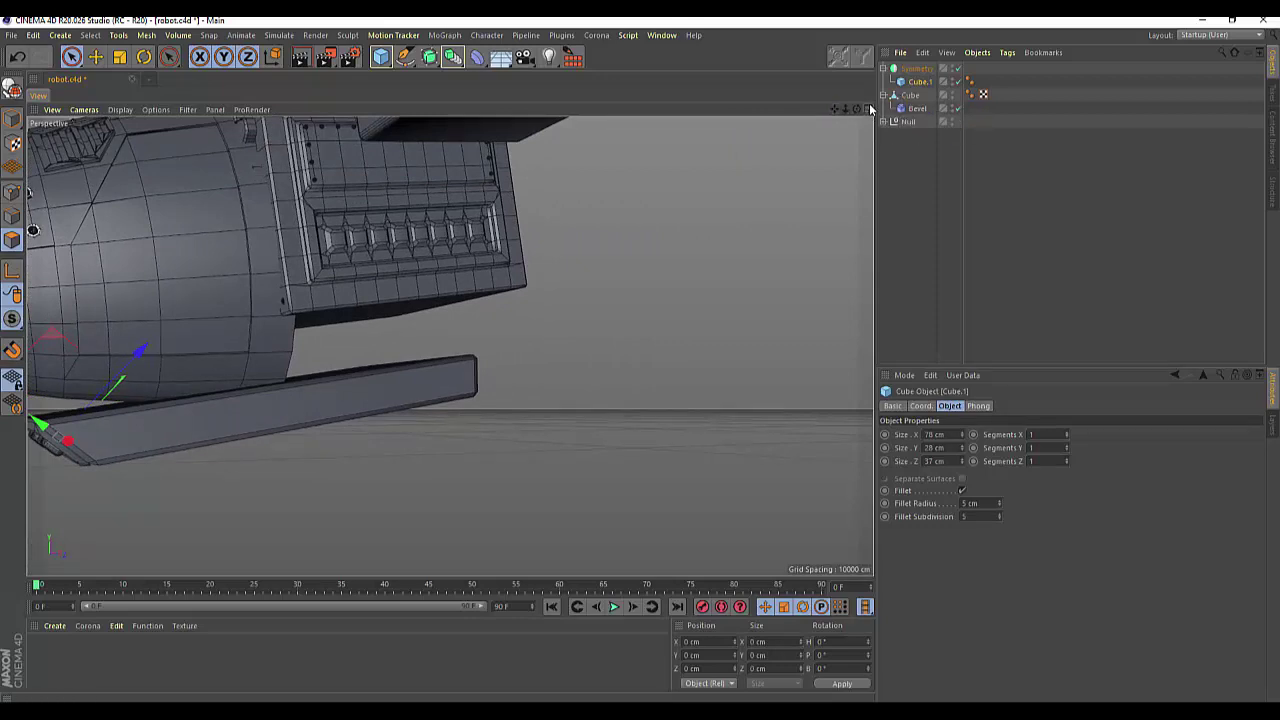
# Add a new cube in the maximized Right view and show its Coord values.
pyautogui.click(867, 112)
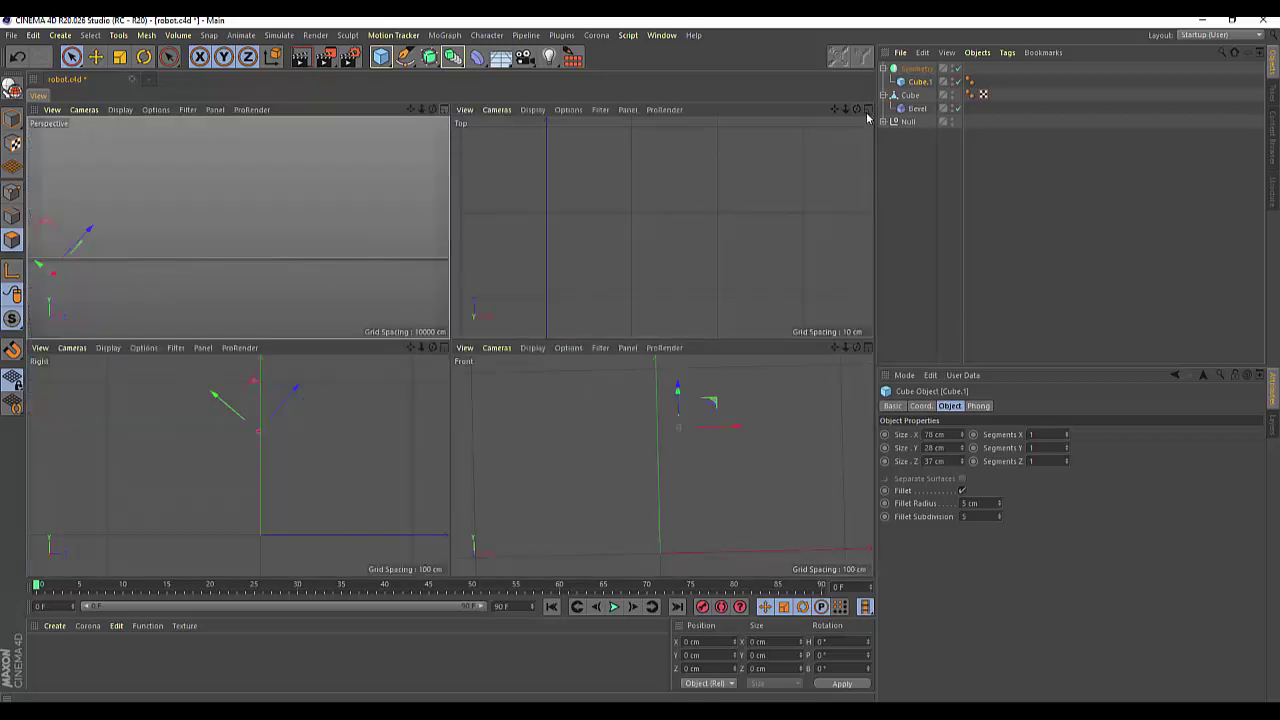
pyautogui.click(445, 347)
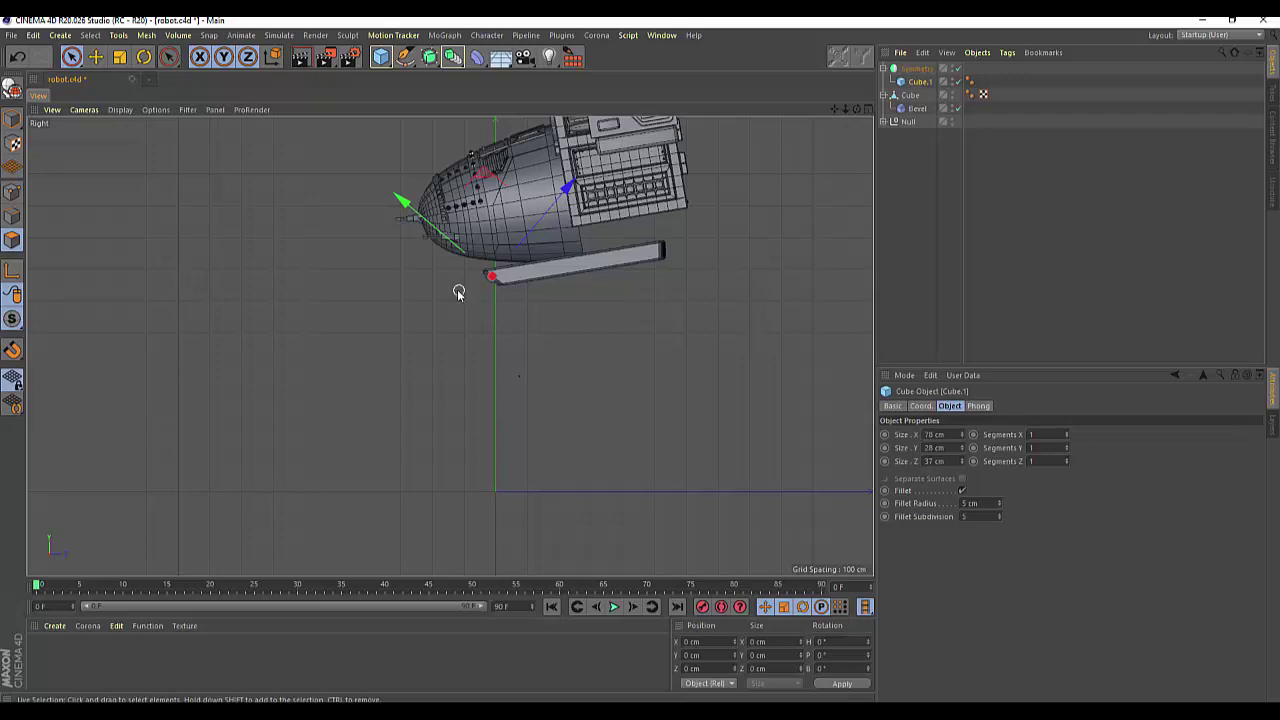
pyautogui.click(381, 57)
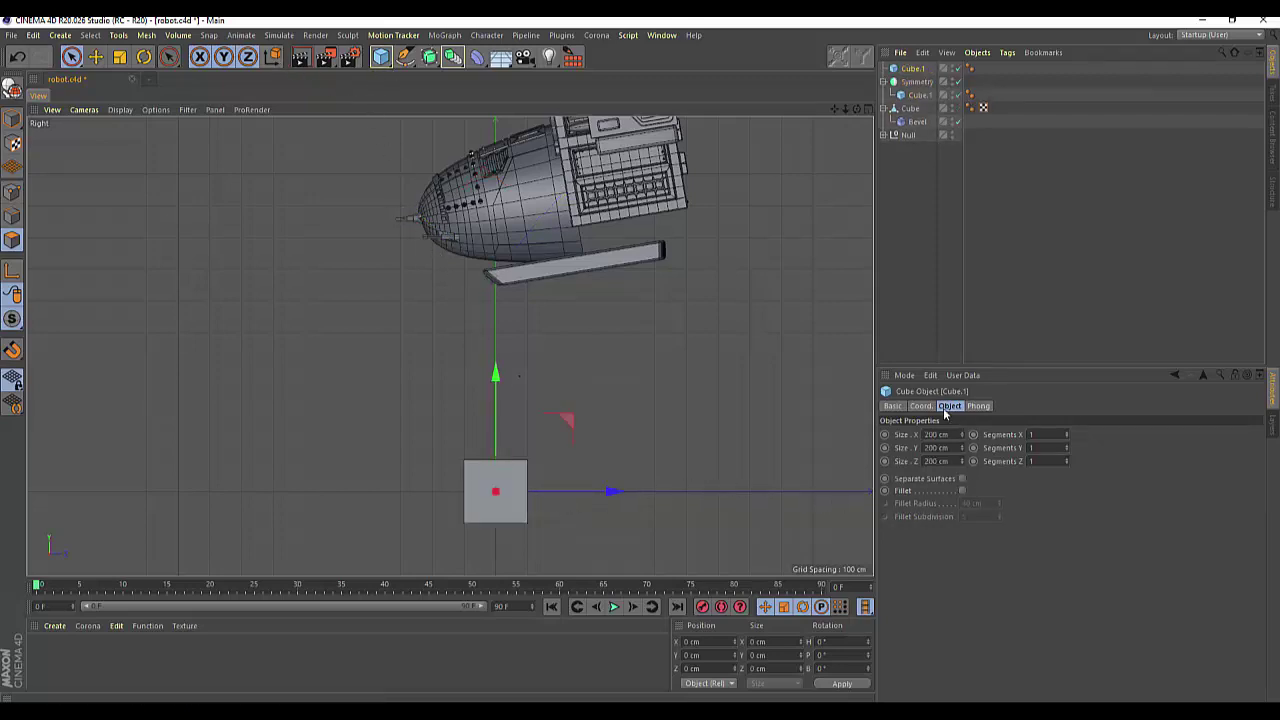
pyautogui.click(975, 406)
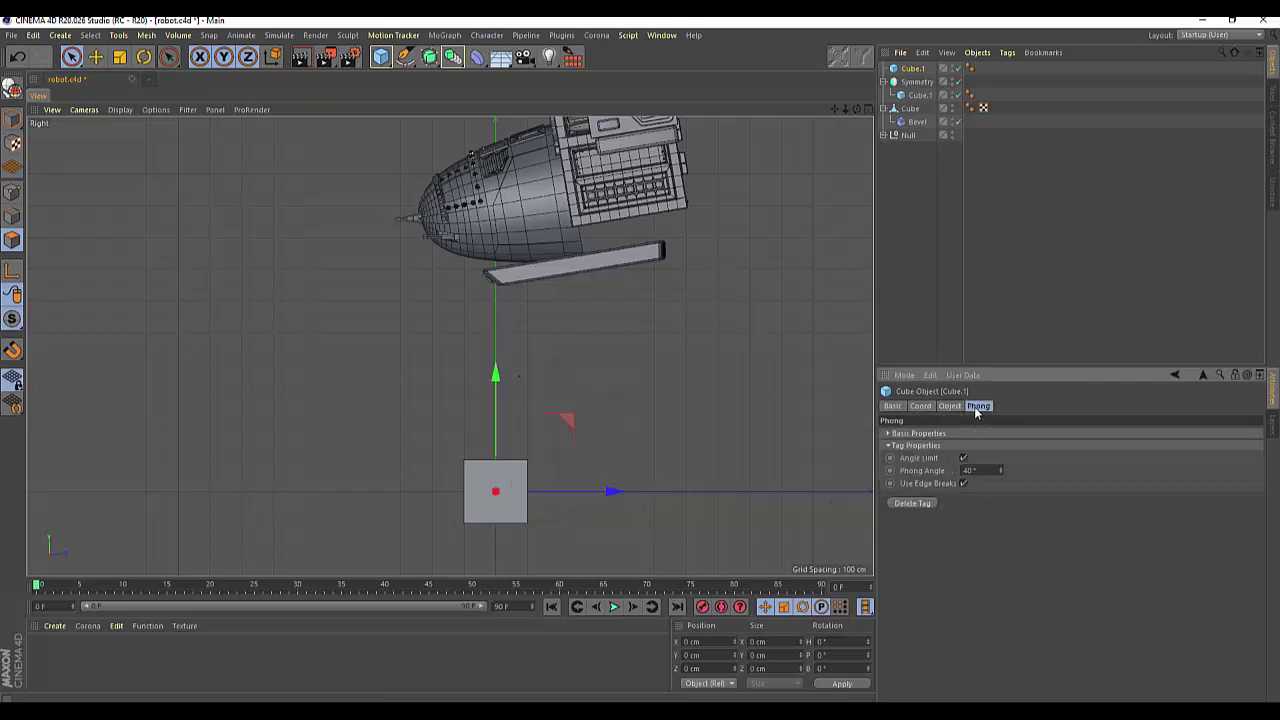
pyautogui.click(953, 406)
pyautogui.click(921, 406)
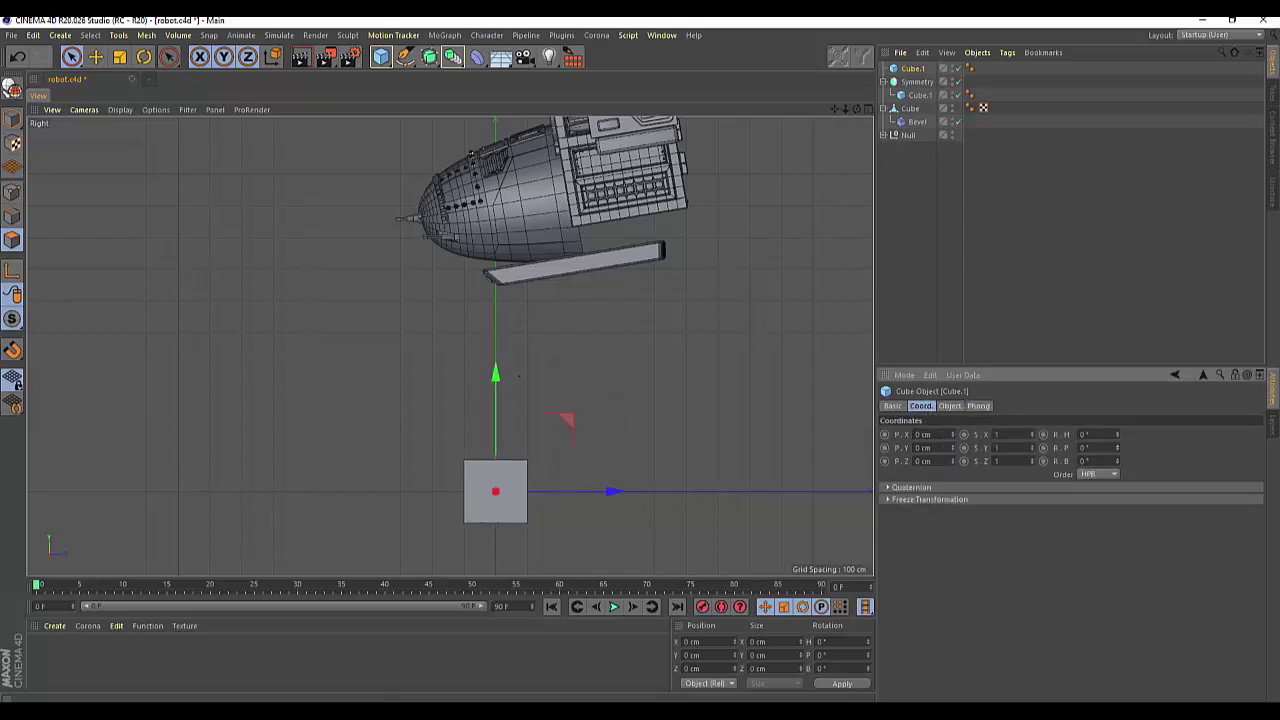
# Tilt the cube 12° in pitch and position it between the robot's body and the bar.
pyautogui.moveTo(1117, 447); pyautogui.dragTo(1117, 443)
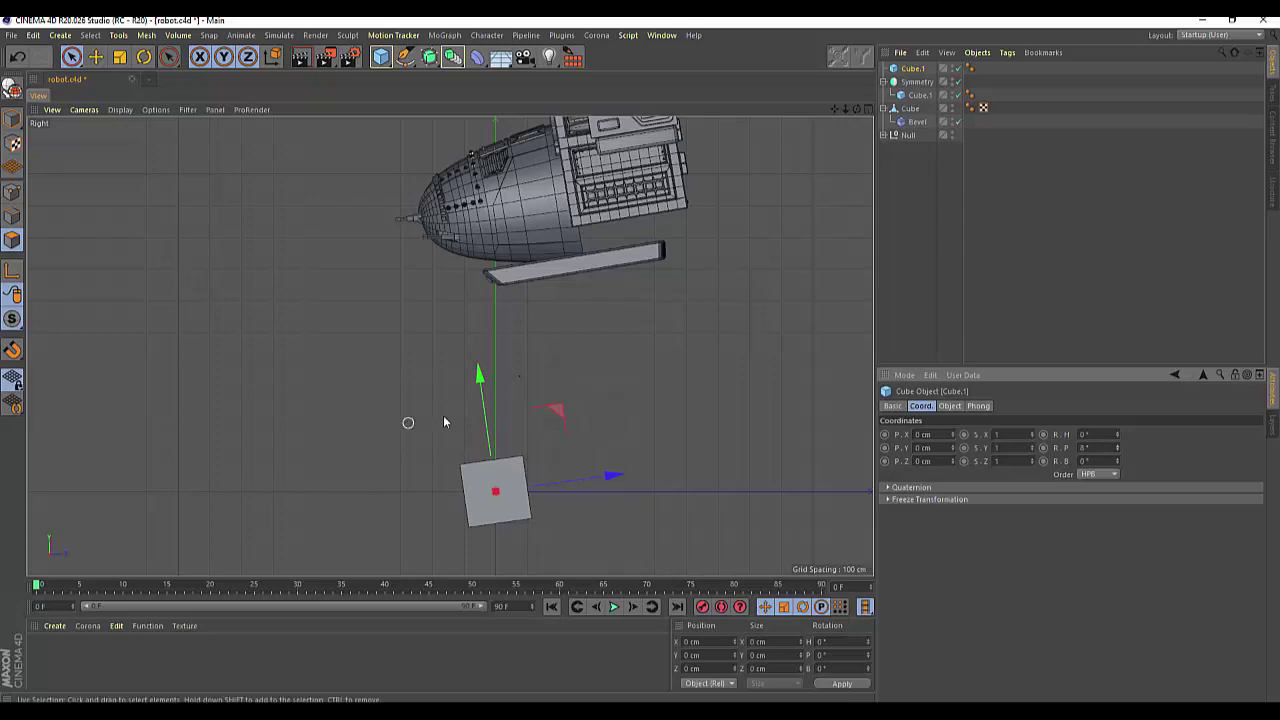
pyautogui.moveTo(474, 392); pyautogui.dragTo(487, 137)
pyautogui.moveTo(571, 223)
pyautogui.mouseDown()
pyautogui.moveTo(740, 201)
pyautogui.moveTo(727, 202)
pyautogui.mouseUp()
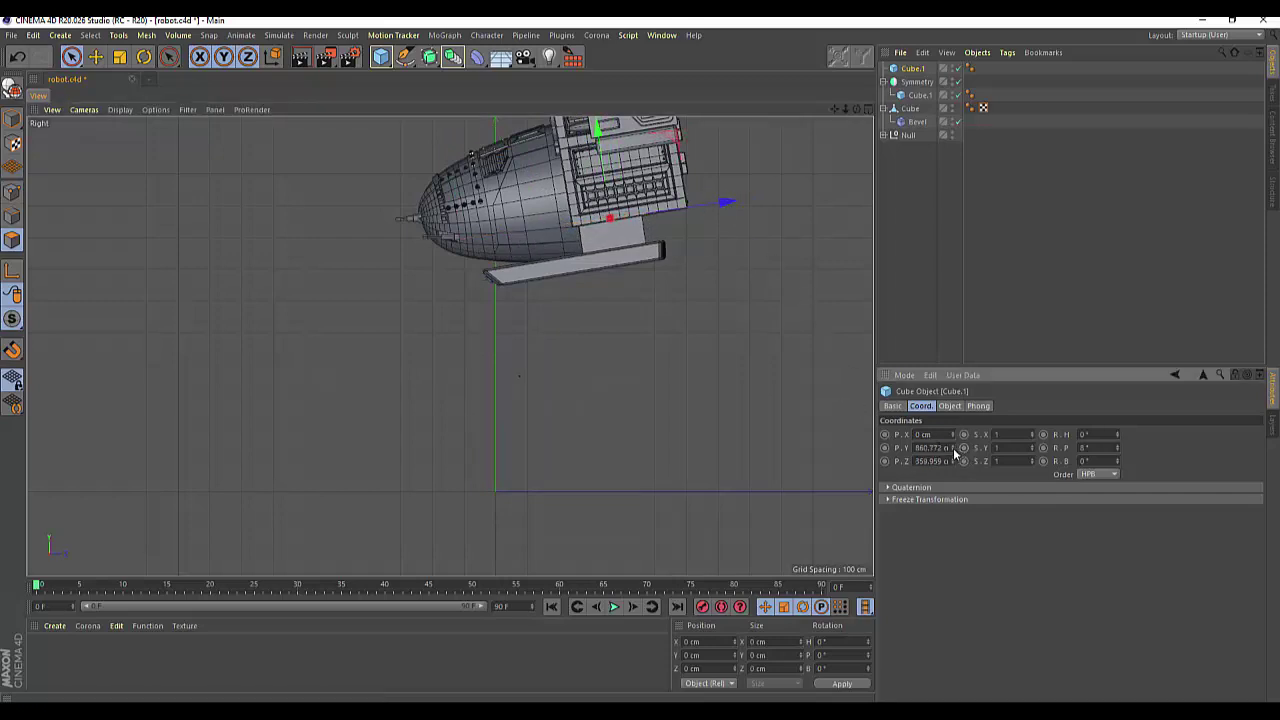
pyautogui.moveTo(954, 447)
pyautogui.mouseDown()
pyautogui.moveTo(954, 480)
pyautogui.moveTo(954, 430)
pyautogui.moveTo(954, 478)
pyautogui.mouseUp()
pyautogui.click(950, 406)
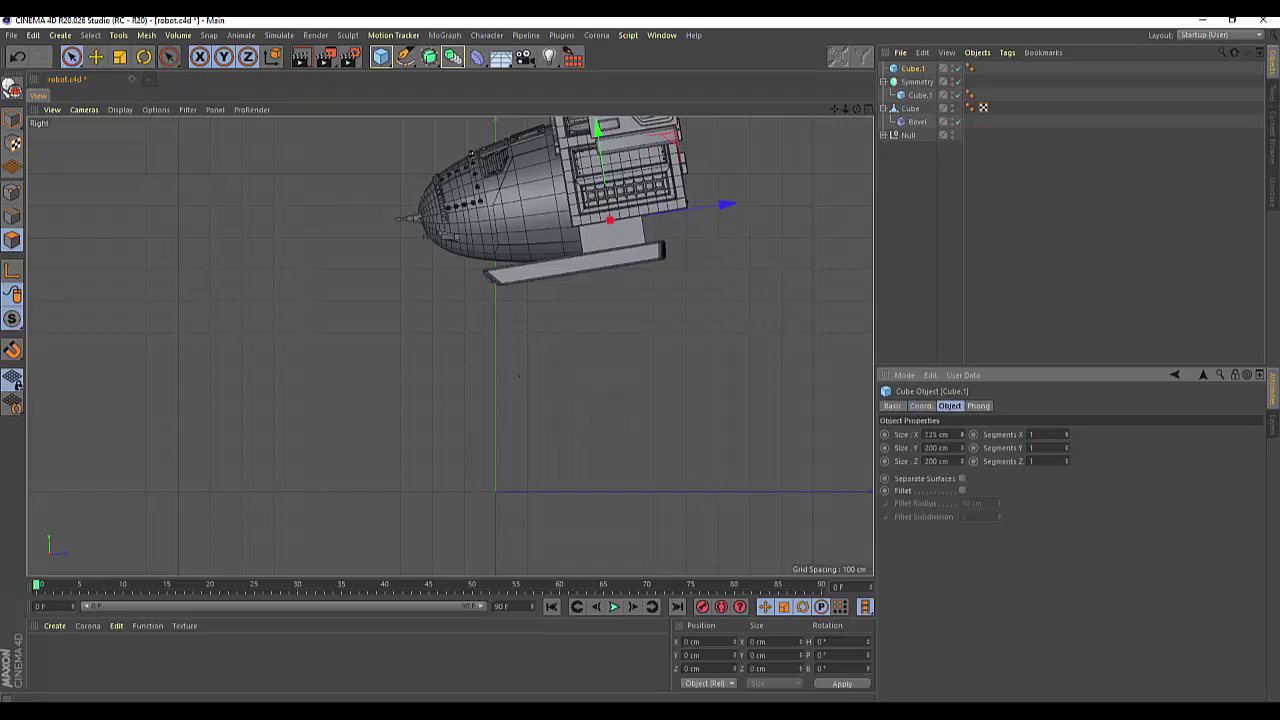
pyautogui.moveTo(856, 108)
pyautogui.mouseDown()
pyautogui.moveTo(450, 346)
pyautogui.moveTo(860, 109)
pyautogui.mouseUp()
# Orbit the maximized Perspective view to the front and widen the cube's Size X to 423 cm.
pyautogui.click(868, 109)
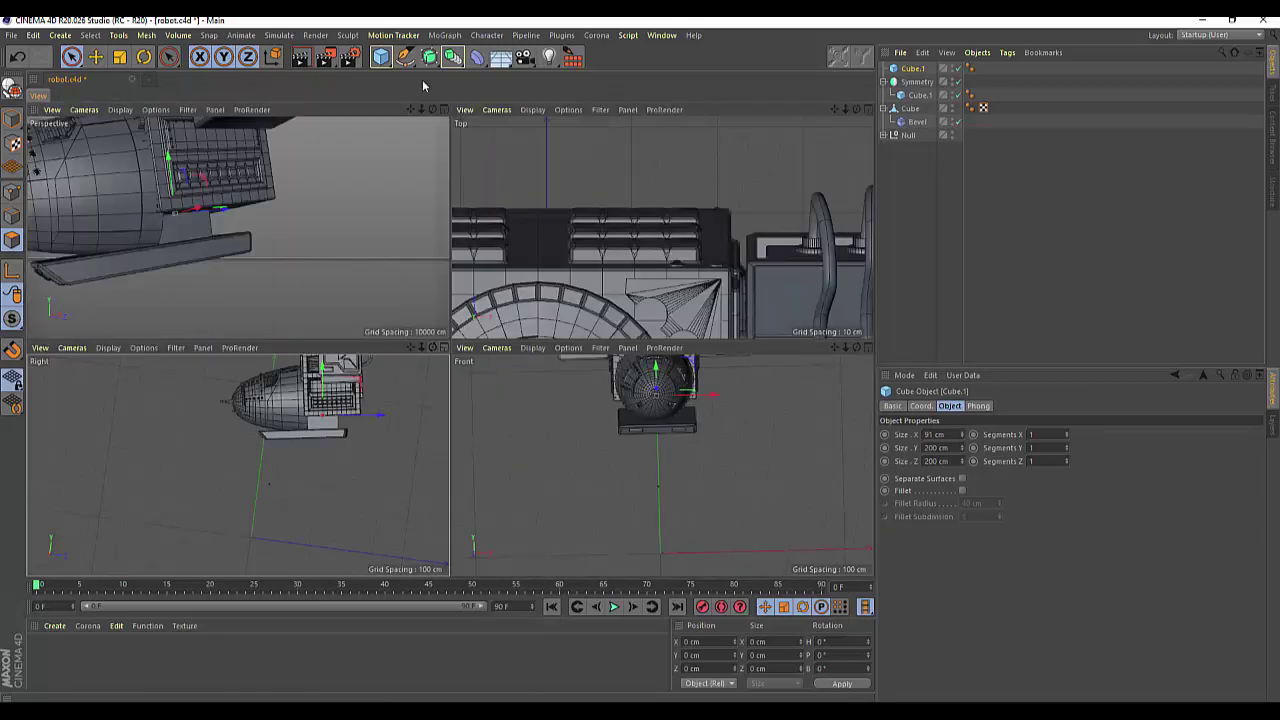
pyautogui.click(442, 109)
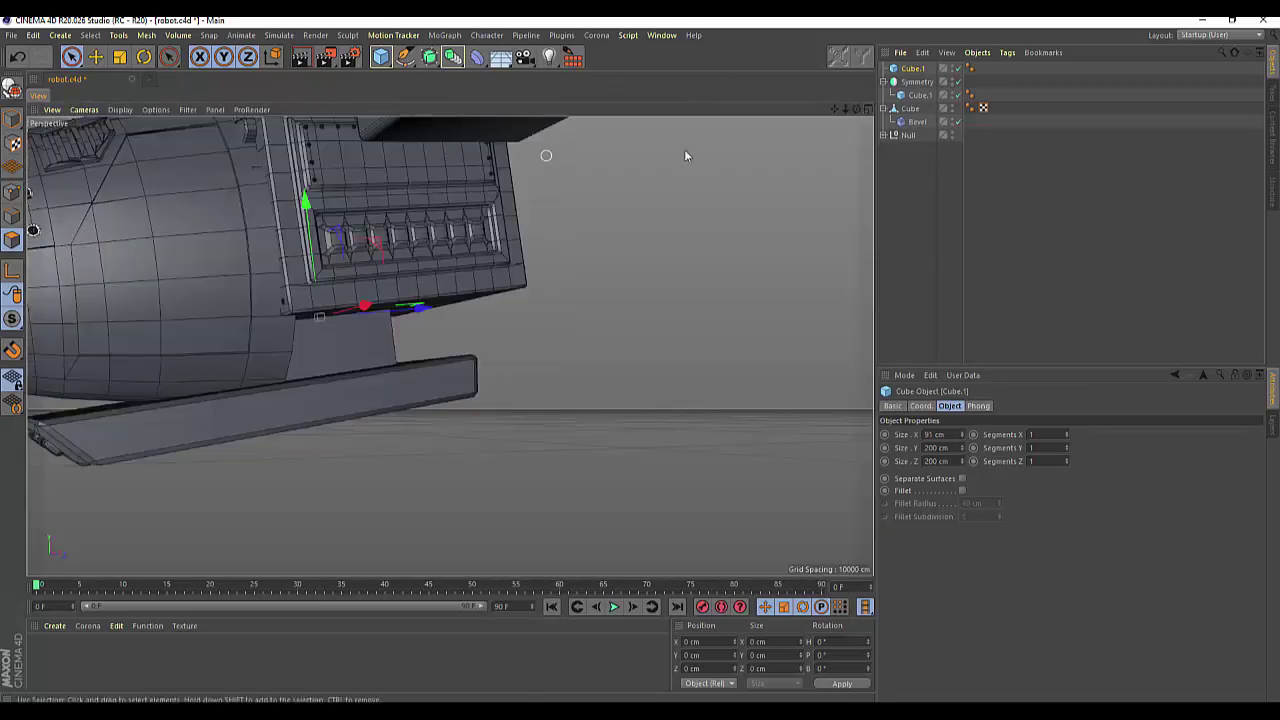
pyautogui.scroll(-3, 668, 205)
pyautogui.moveTo(857, 110); pyautogui.dragTo(864, 165)
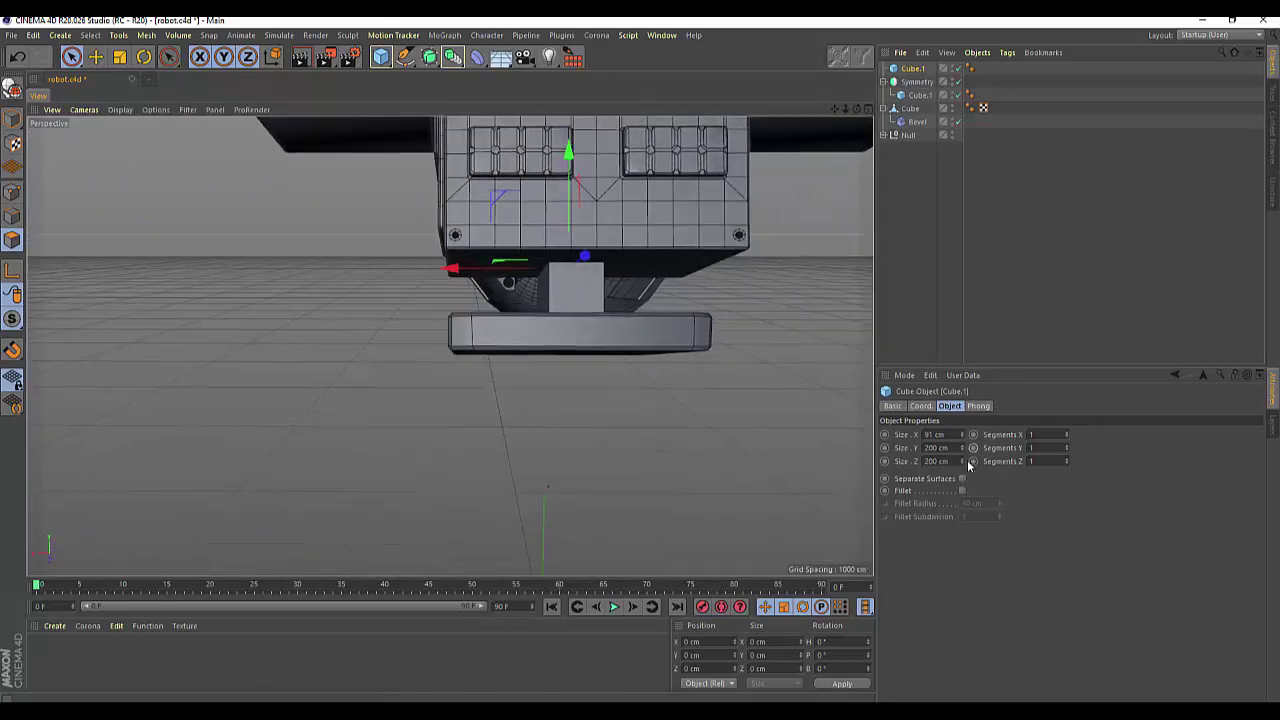
pyautogui.moveTo(963, 436)
pyautogui.mouseDown()
pyautogui.moveTo(963, 400)
pyautogui.moveTo(963, 428)
pyautogui.mouseUp()
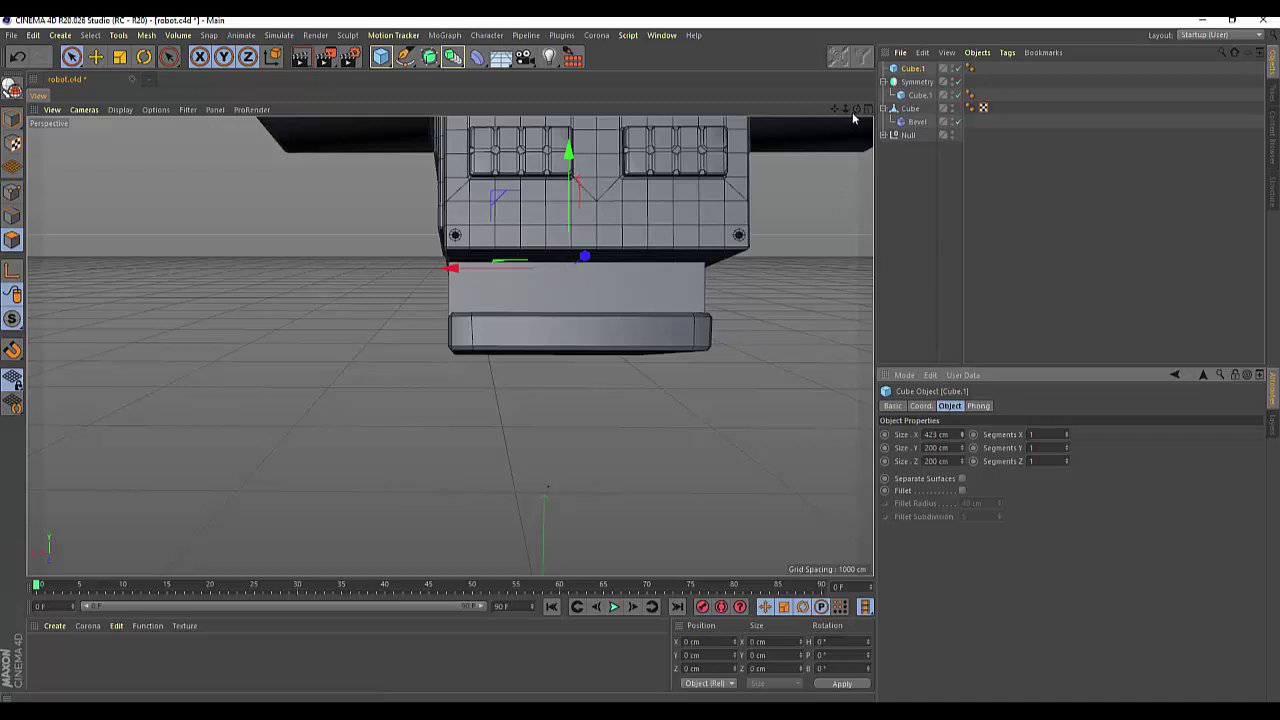
pyautogui.keyDown('alt'); pyautogui.moveTo(853, 231); pyautogui.dragTo(450, 346); pyautogui.keyUp('alt')
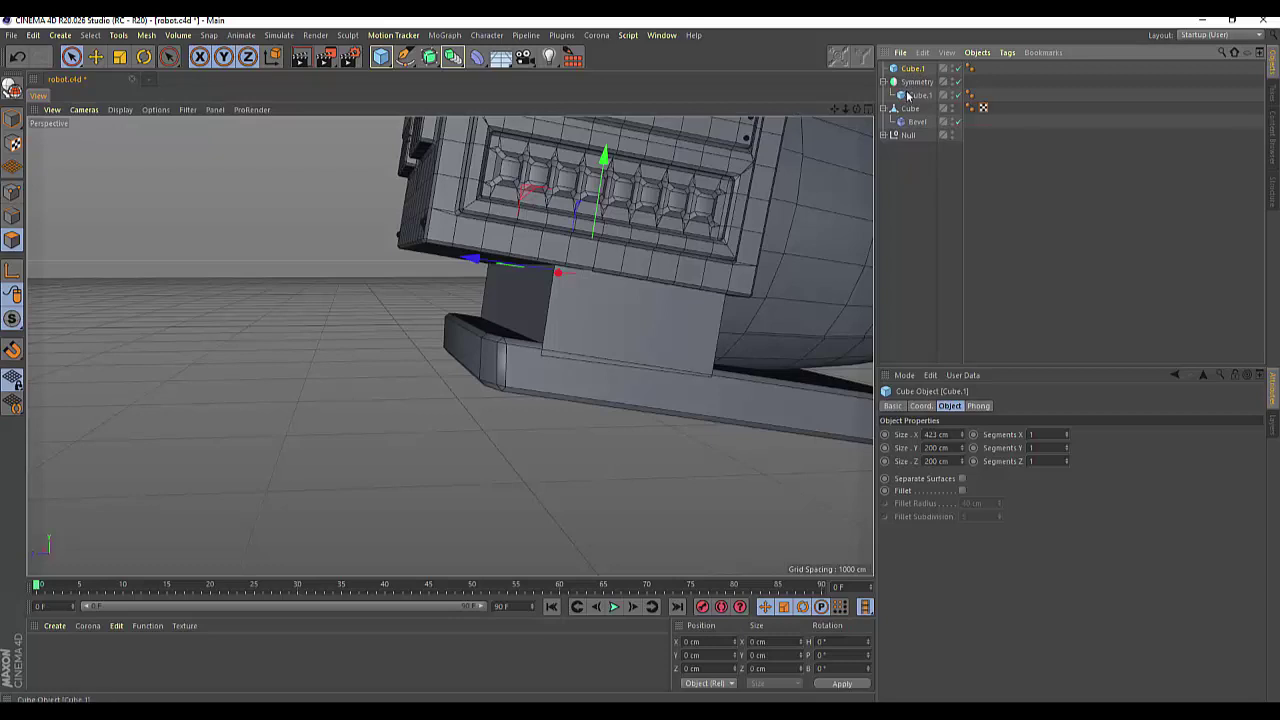
# Tilt the box about 0.9° and narrow its Size X.
pyautogui.click(144, 57)
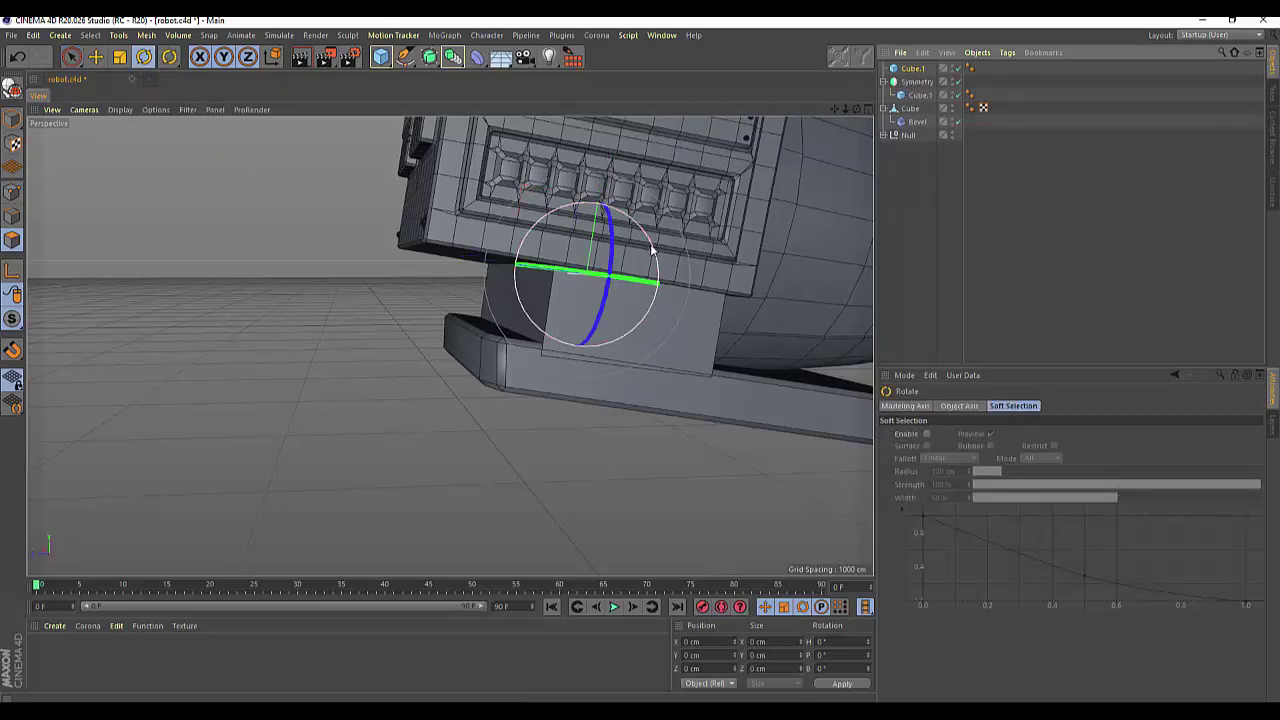
pyautogui.moveTo(651, 249); pyautogui.dragTo(671, 323)
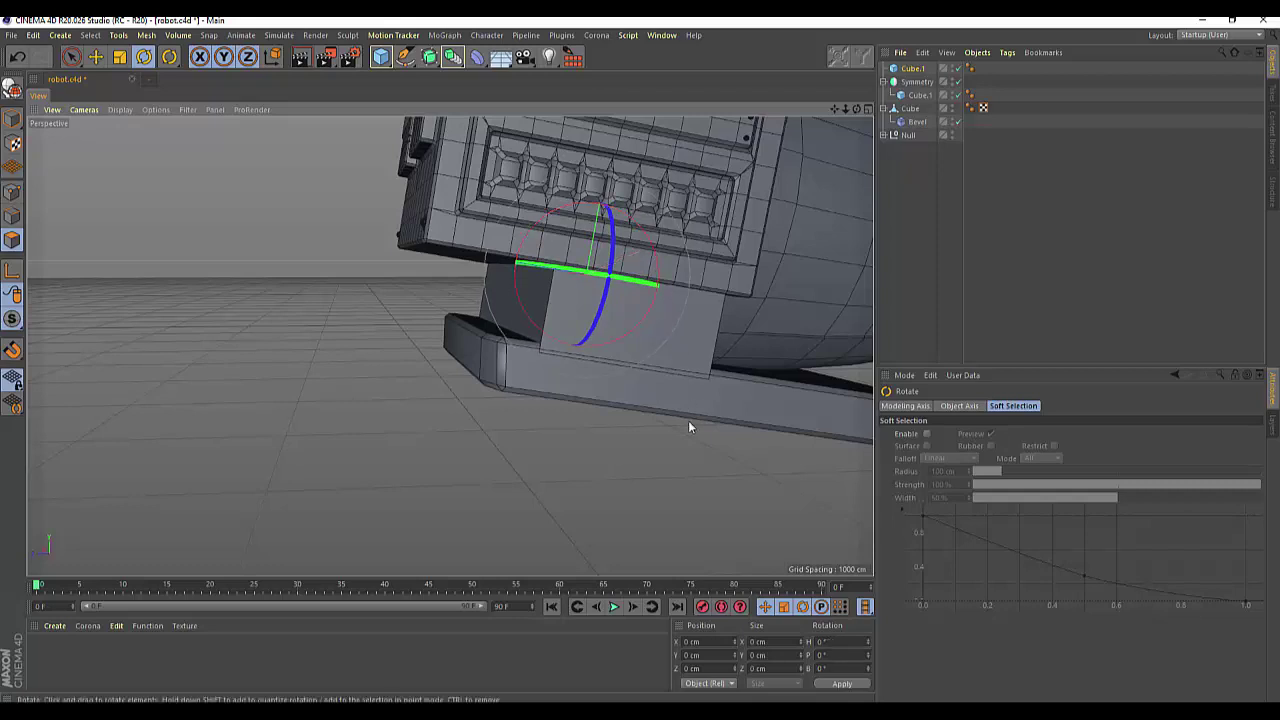
pyautogui.press('e')
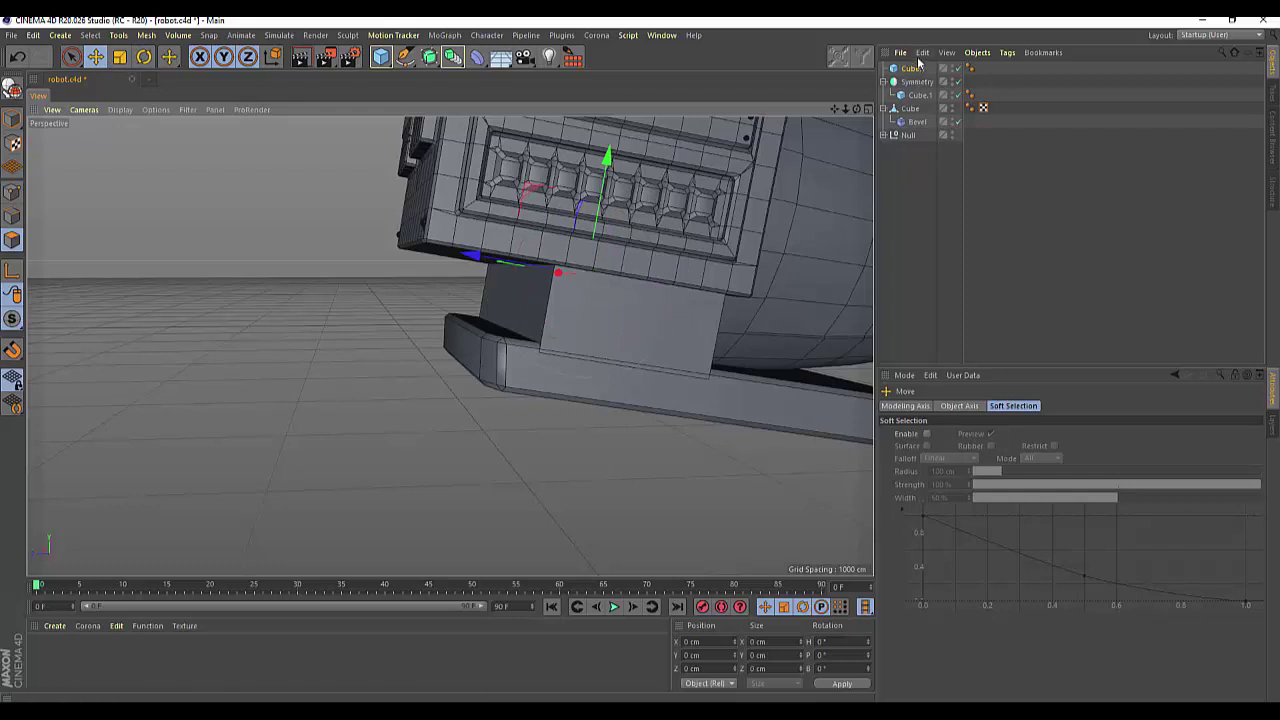
pyautogui.click(913, 68)
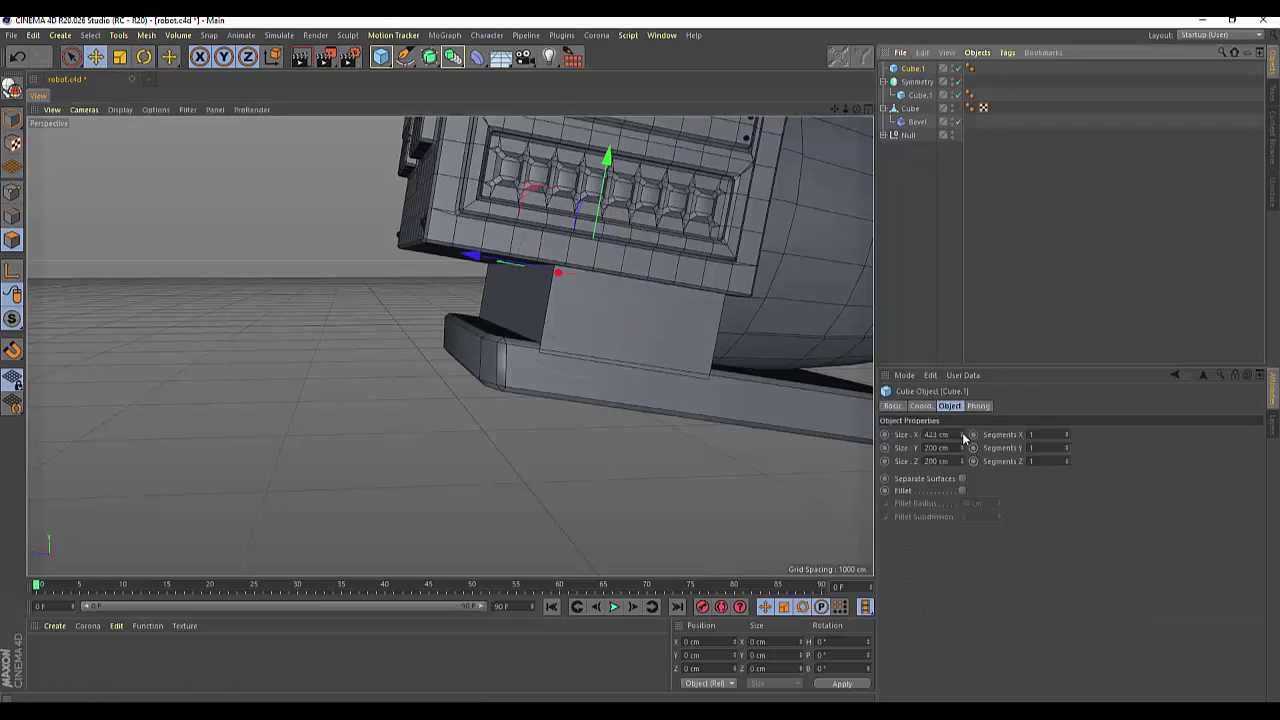
pyautogui.moveTo(964, 436)
pyautogui.mouseDown()
pyautogui.moveTo(964, 452)
pyautogui.moveTo(964, 430)
pyautogui.mouseUp()
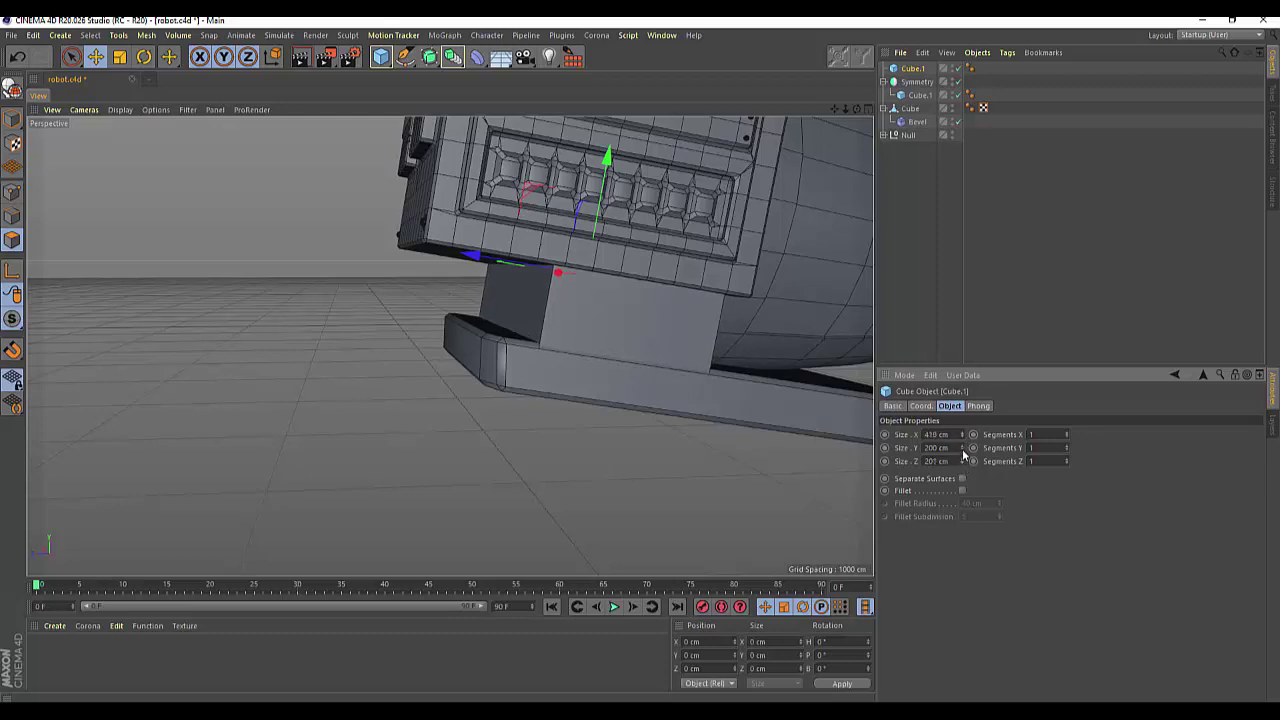
# Adjust the box height, trying 27, 73 and 83 cm, and raise it to meet the body.
pyautogui.moveTo(964, 448); pyautogui.dragTo(964, 470)
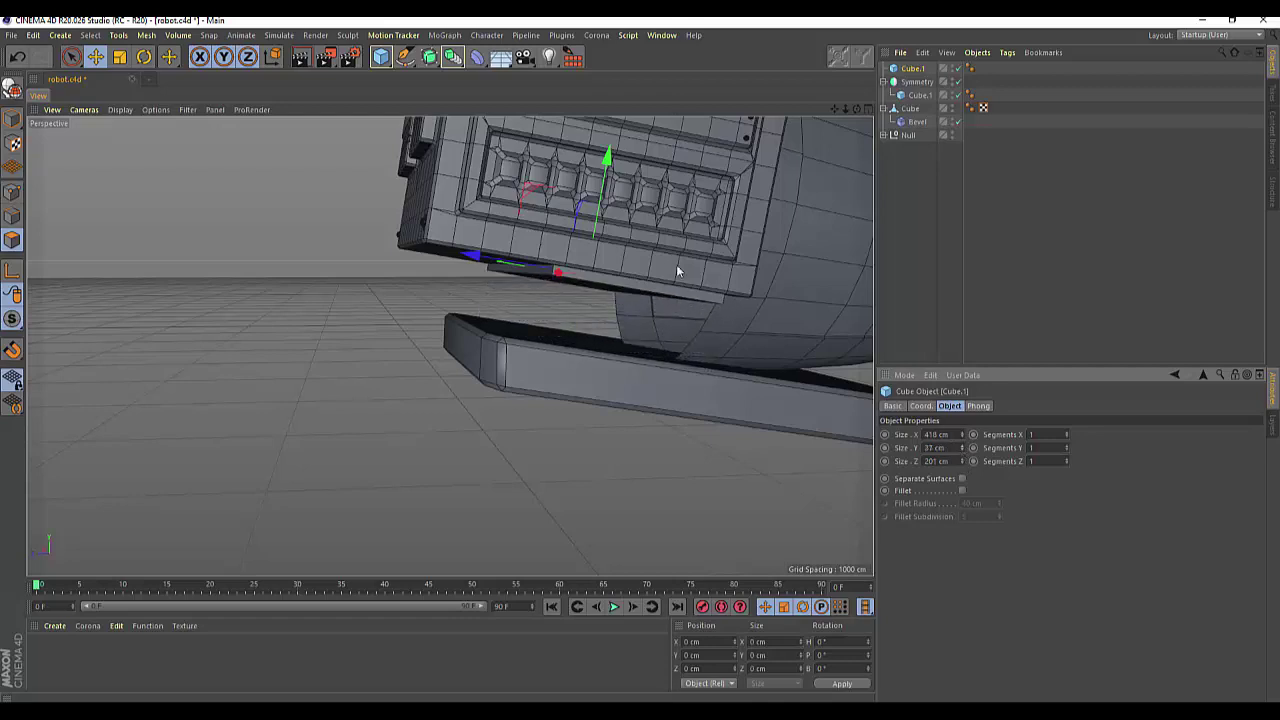
pyautogui.moveTo(607, 163); pyautogui.dragTo(607, 224)
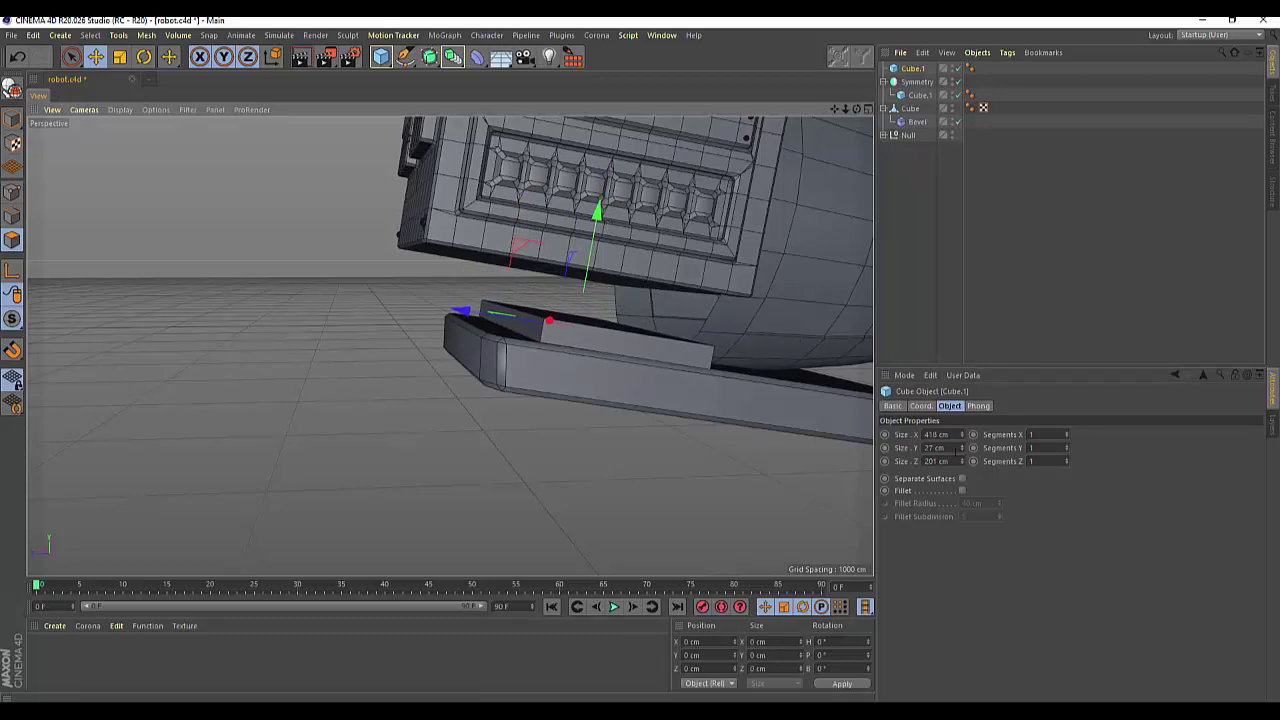
pyautogui.moveTo(960, 448); pyautogui.dragTo(960, 410)
pyautogui.moveTo(596, 208); pyautogui.dragTo(604, 190)
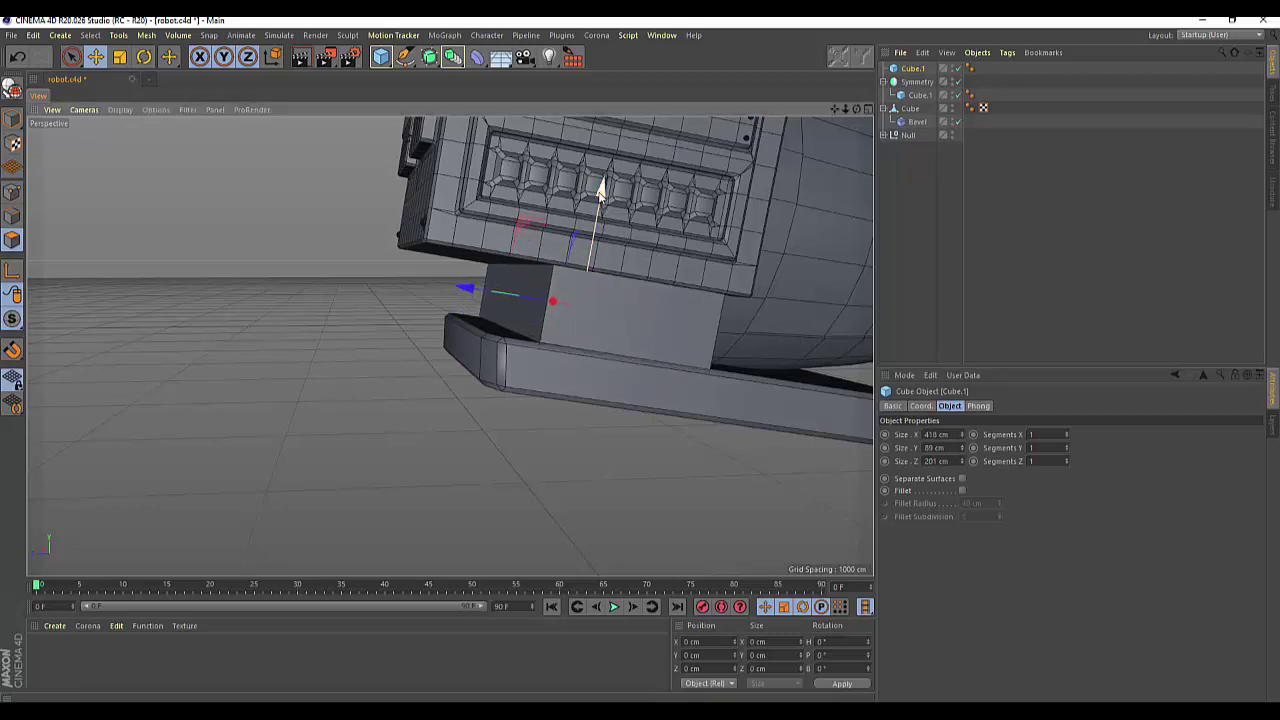
pyautogui.moveTo(963, 451); pyautogui.dragTo(963, 462)
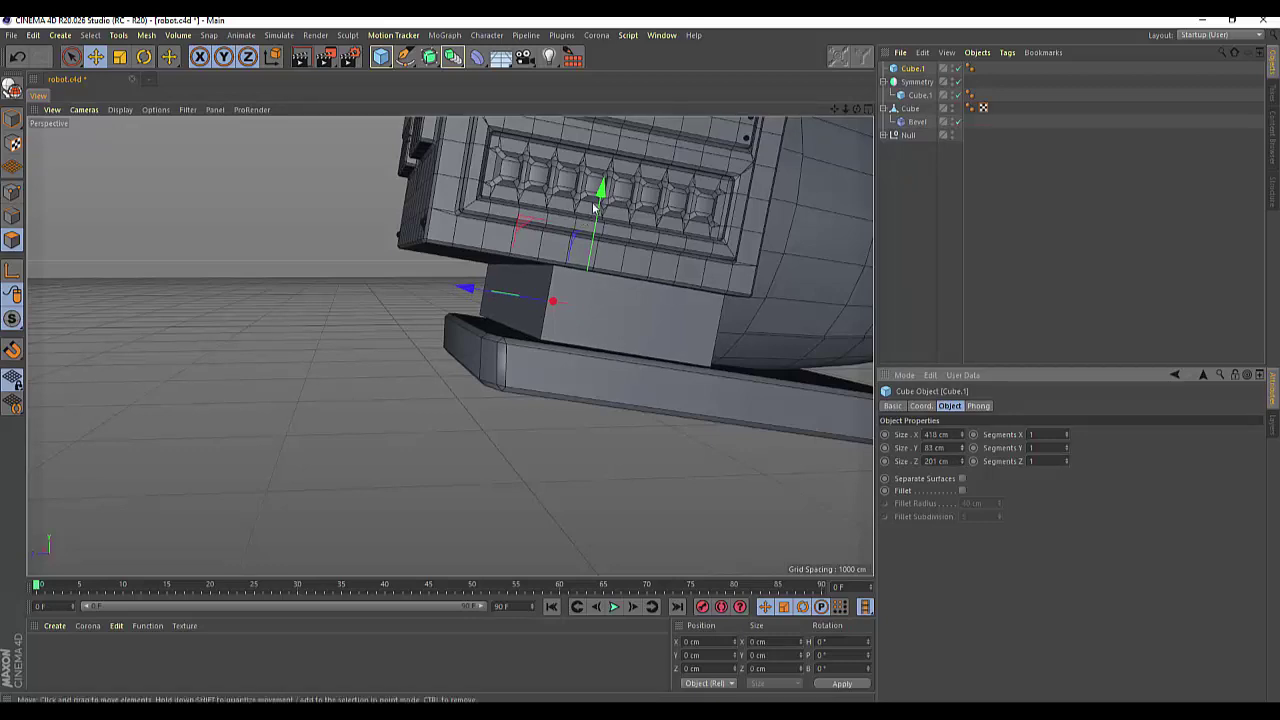
pyautogui.moveTo(598, 206); pyautogui.dragTo(598, 200)
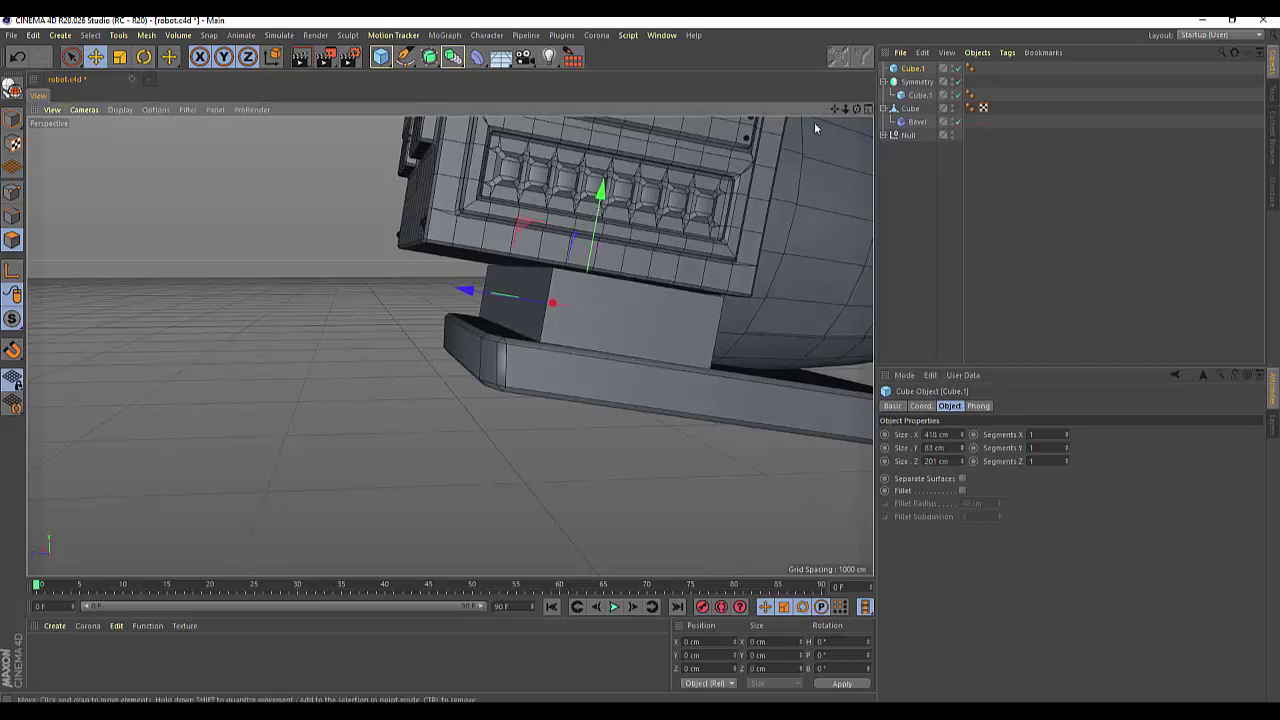
# In the zoomed side view, set the box height to 88 cm and slide it under the body.
pyautogui.click(866, 110)
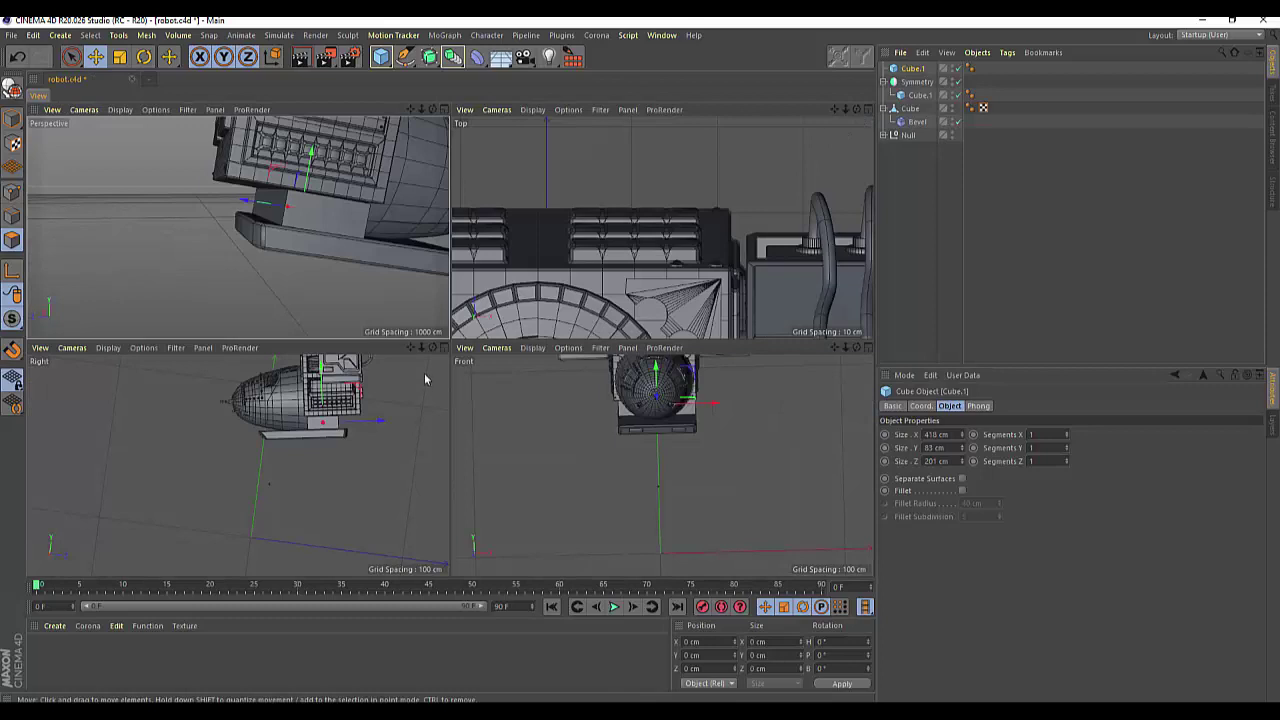
pyautogui.middleClick(424, 379)
pyautogui.scroll(4, 518, 247)
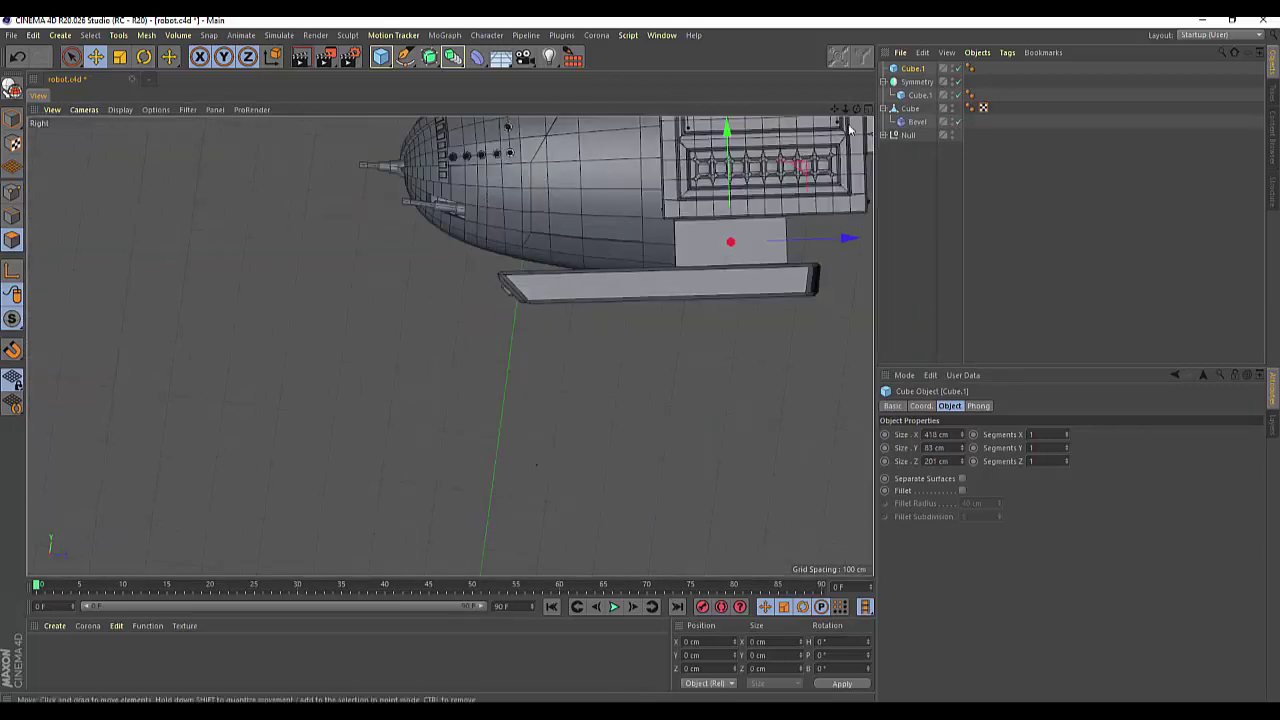
pyautogui.scroll(3, 811, 134)
pyautogui.scroll(2, 700, 260)
pyautogui.scroll(2, 626, 367)
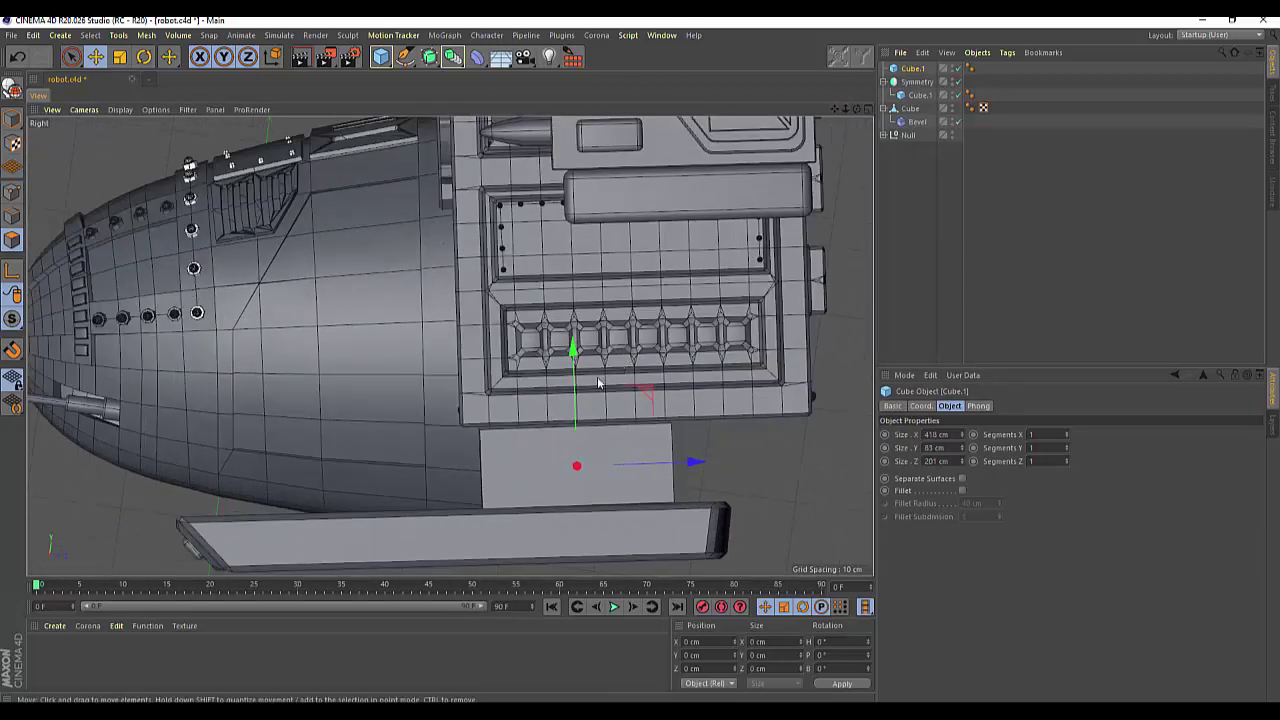
pyautogui.moveTo(585, 361); pyautogui.dragTo(577, 352)
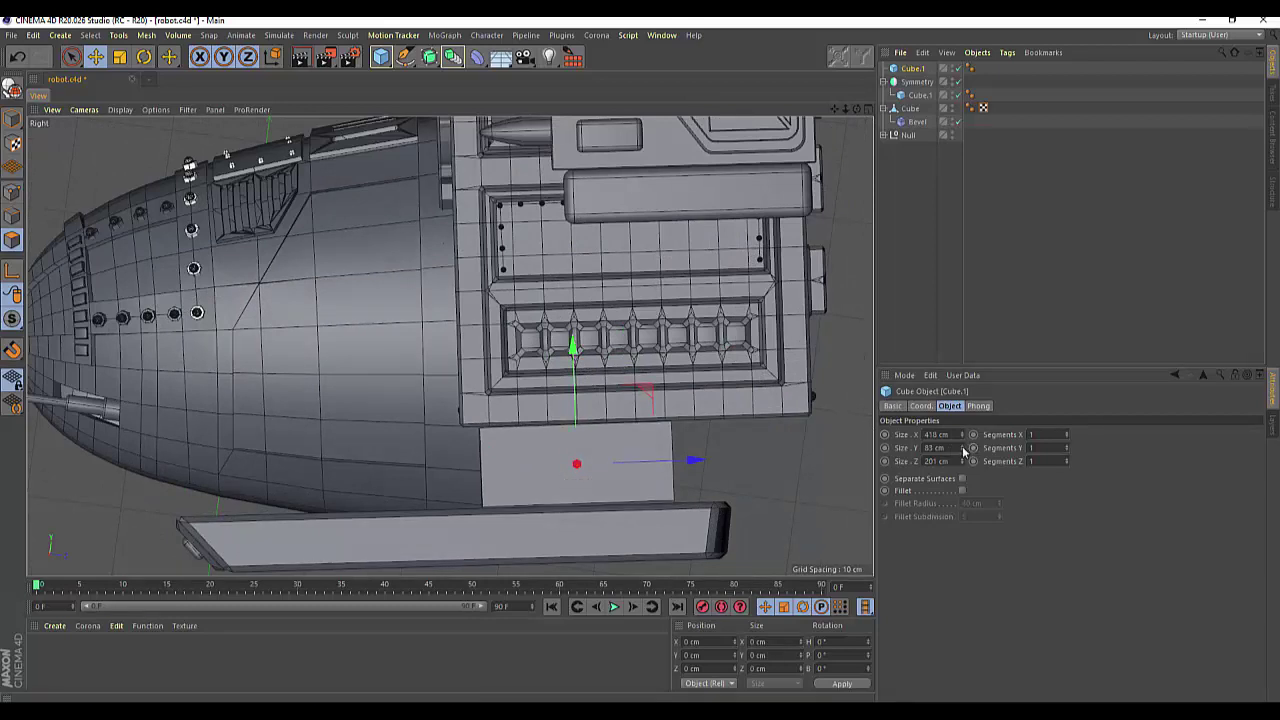
pyautogui.moveTo(964, 452); pyautogui.dragTo(962, 452)
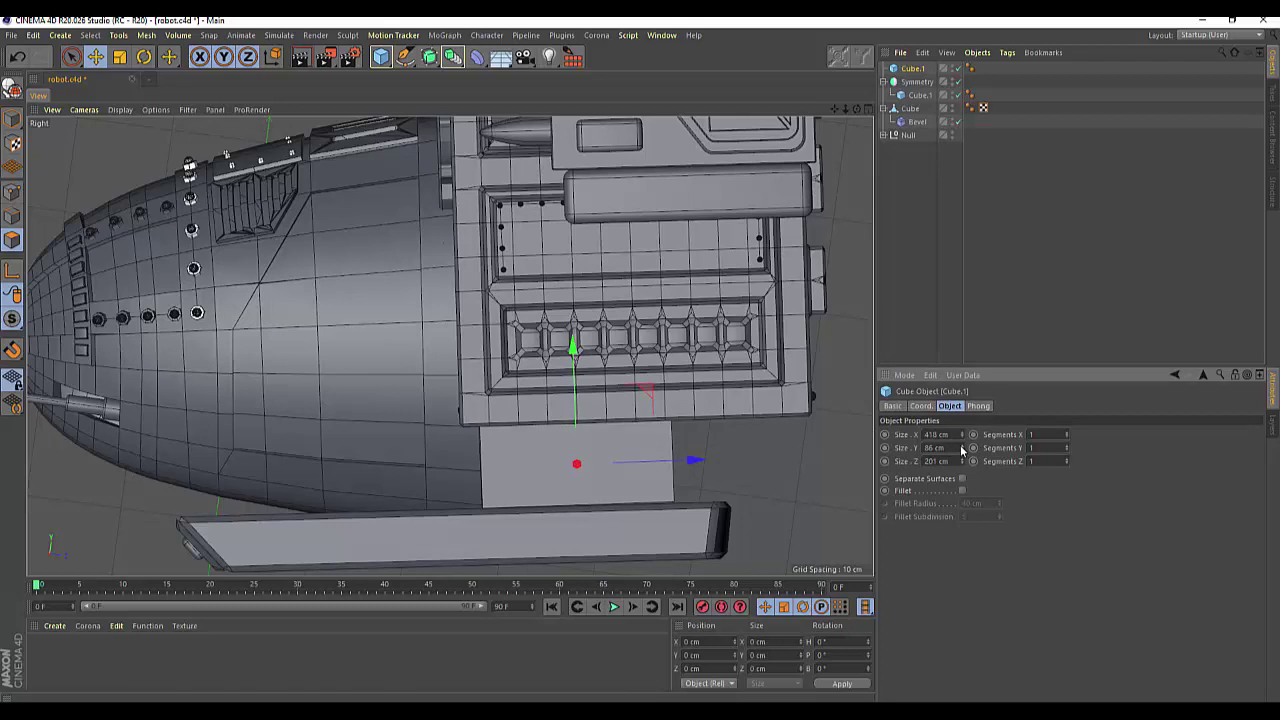
pyautogui.moveTo(692, 461); pyautogui.dragTo(635, 474)
pyautogui.moveTo(631, 476); pyautogui.dragTo(571, 477)
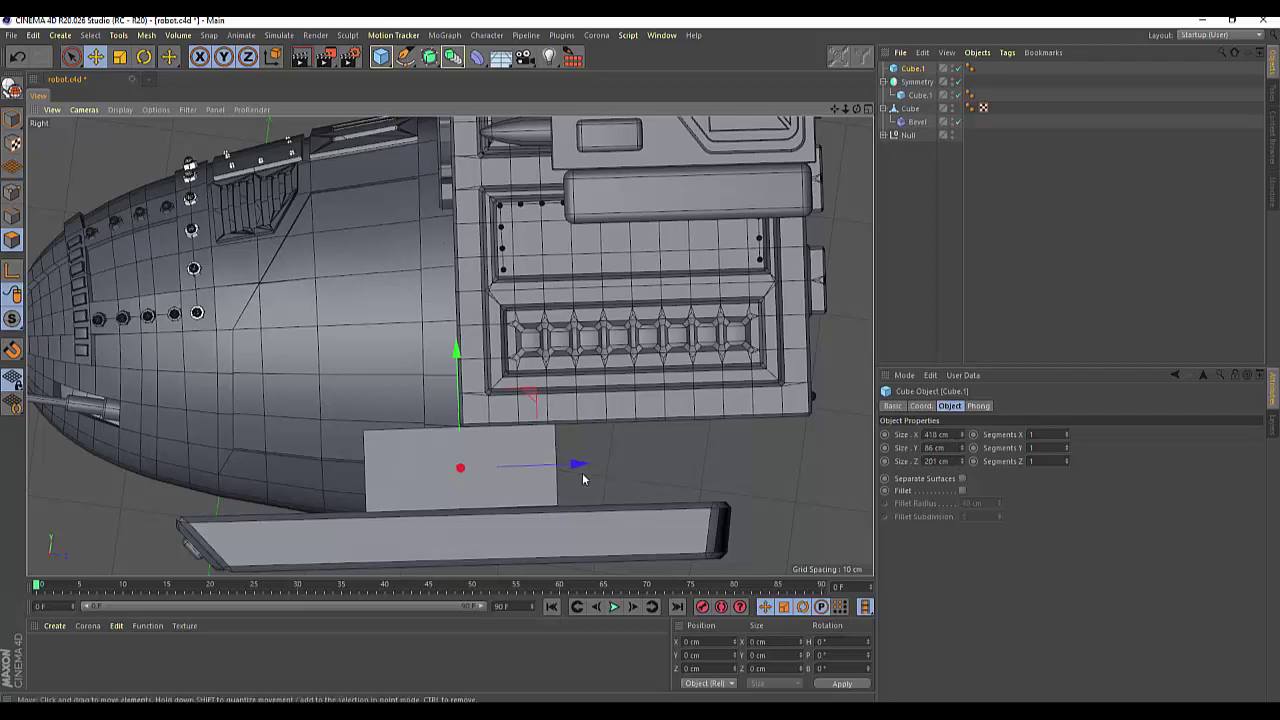
# Lengthen the box along Z to 363 cm and slide it into place under the body.
pyautogui.rightClick(970, 463)
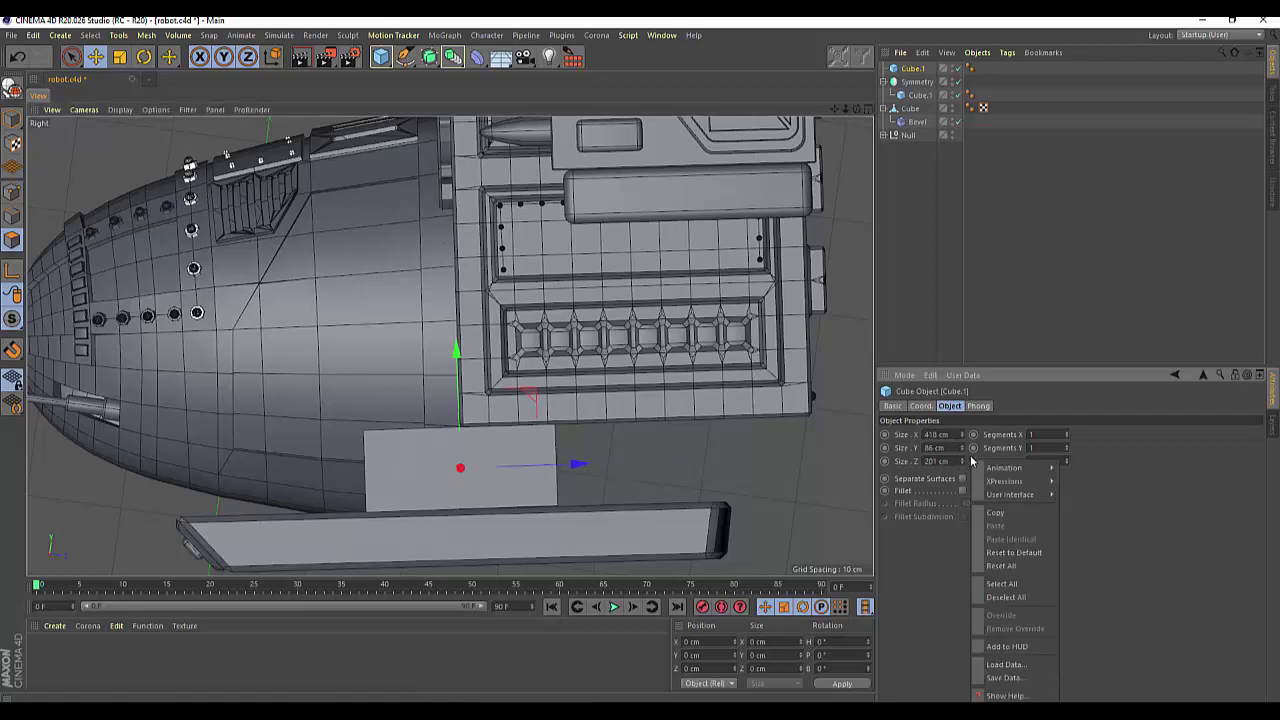
pyautogui.click(963, 463)
pyautogui.moveTo(963, 461); pyautogui.dragTo(963, 461)
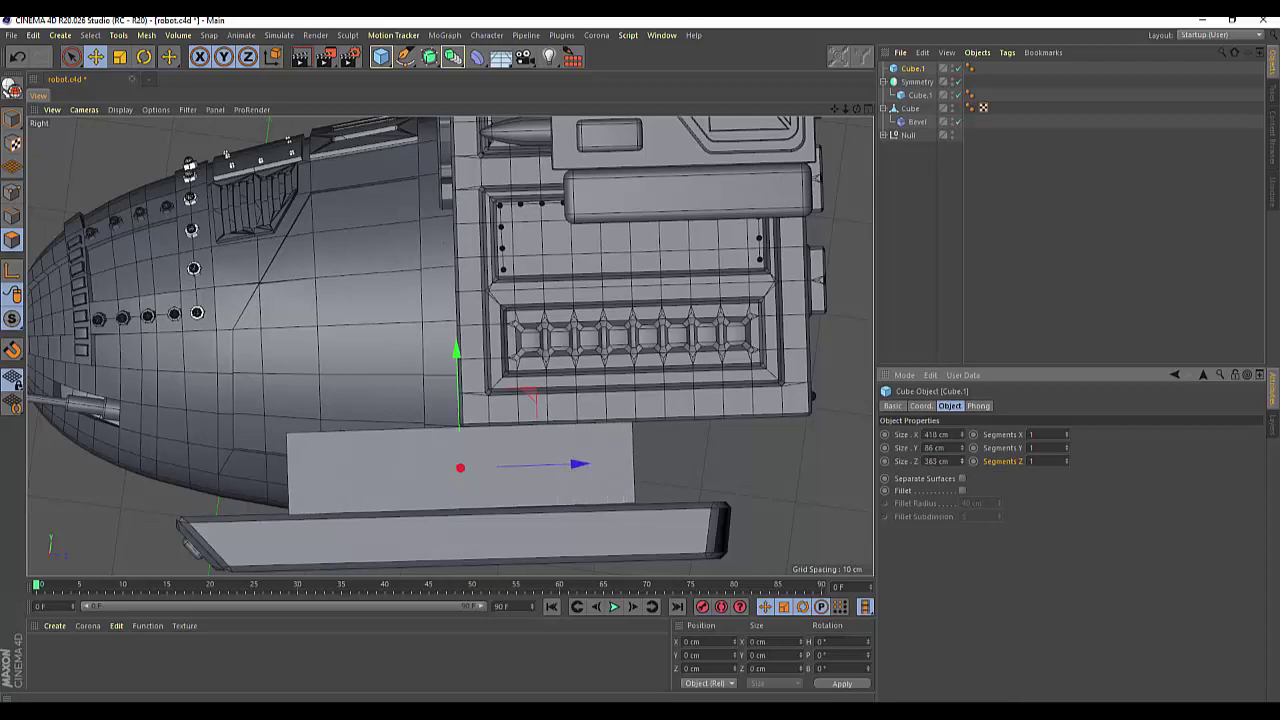
pyautogui.moveTo(587, 475)
pyautogui.mouseDown()
pyautogui.moveTo(582, 462)
pyautogui.moveTo(663, 461)
pyautogui.mouseUp()
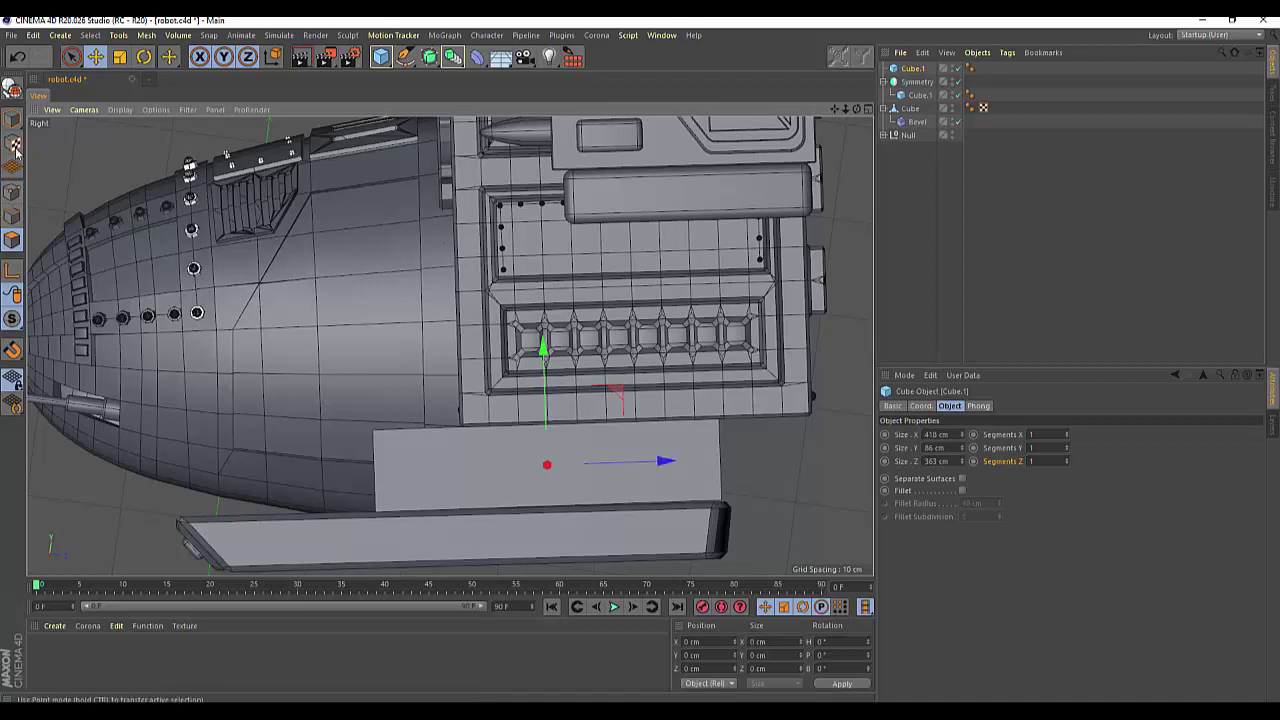
# Make the box editable and slide one corner point along Z using Live Selection.
pyautogui.click(14, 90)
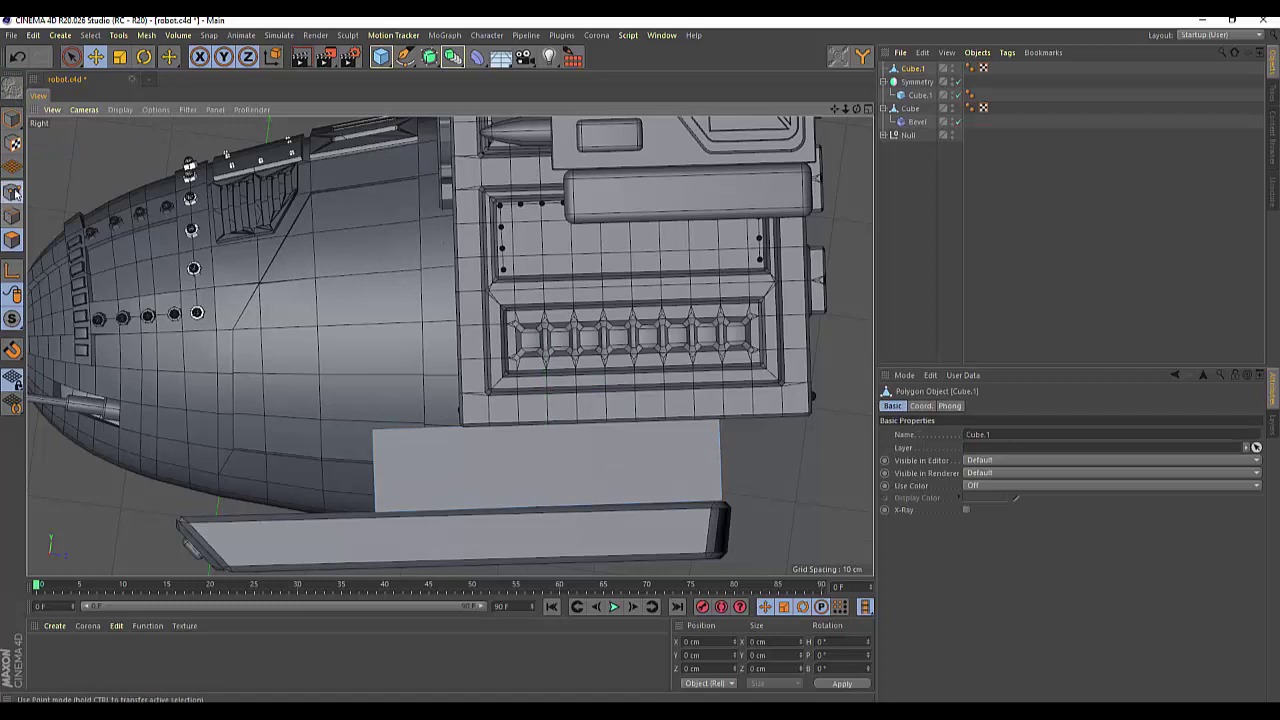
pyautogui.click(74, 60)
pyautogui.click(98, 77)
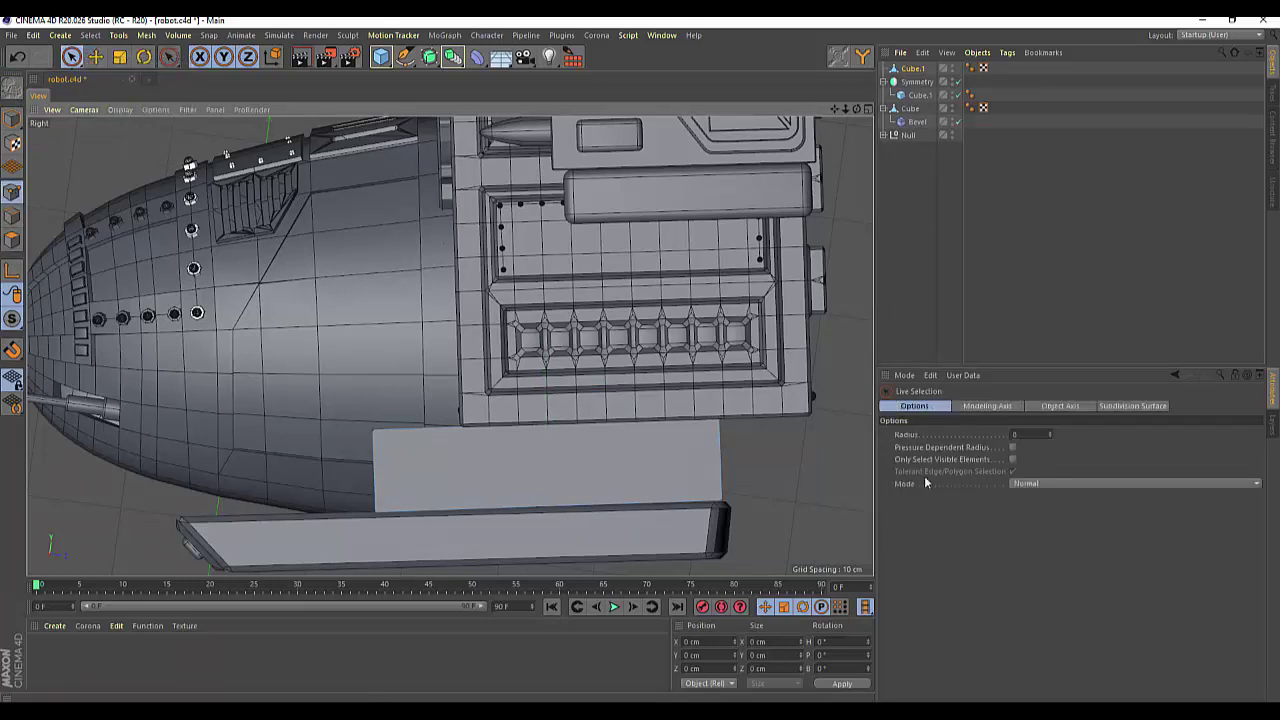
pyautogui.click(718, 418)
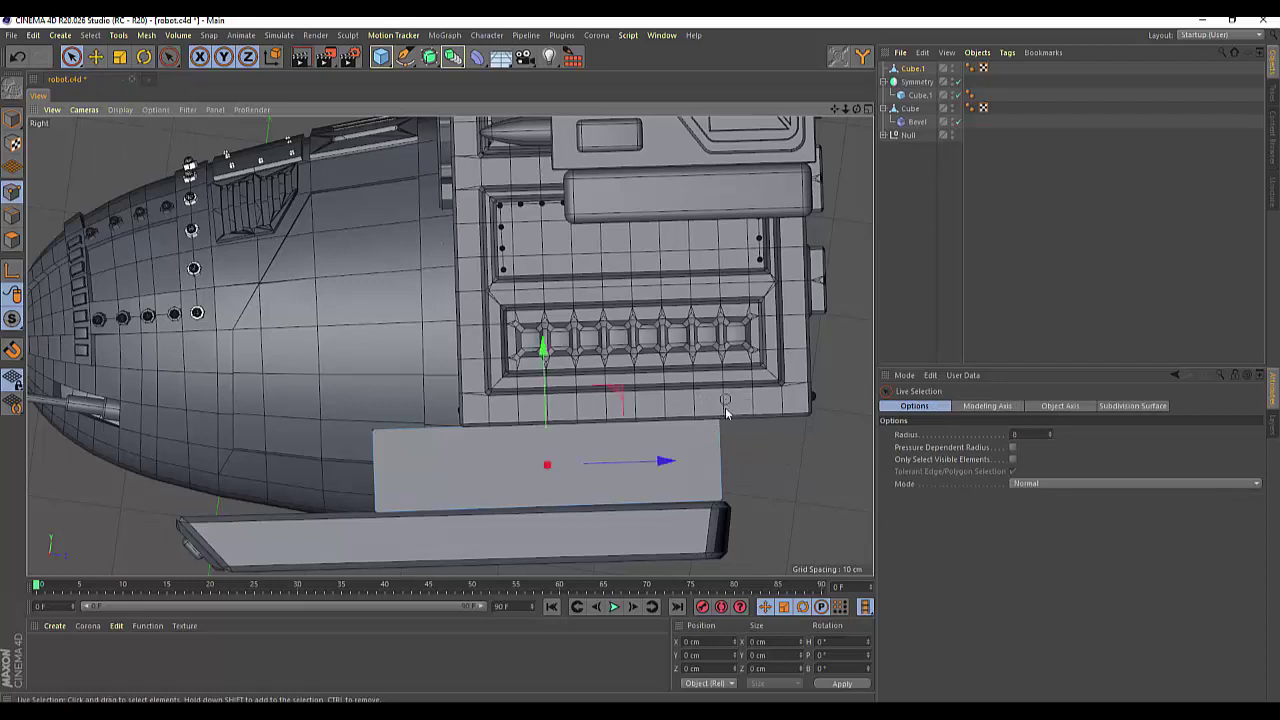
pyautogui.moveTo(835, 416); pyautogui.dragTo(867, 418)
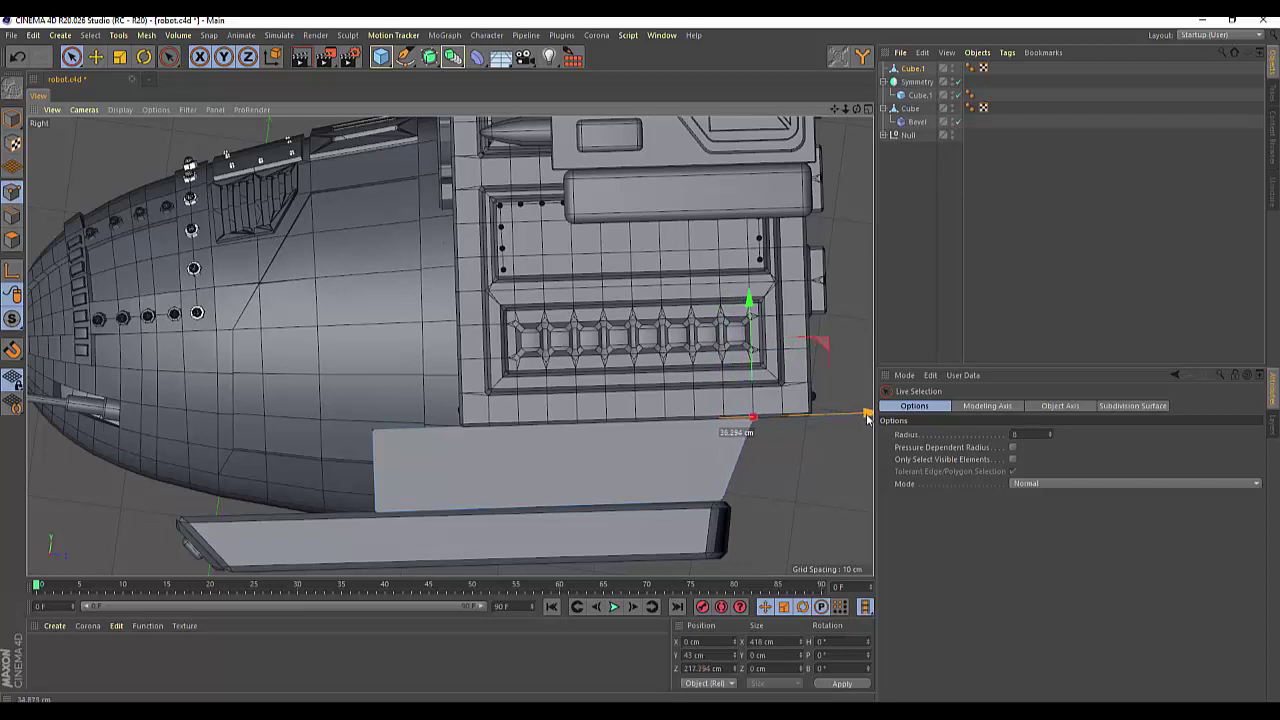
# Push the block's left corner points along Z so that end of the box slants.
pyautogui.click(372, 430)
pyautogui.moveTo(488, 427); pyautogui.dragTo(532, 428)
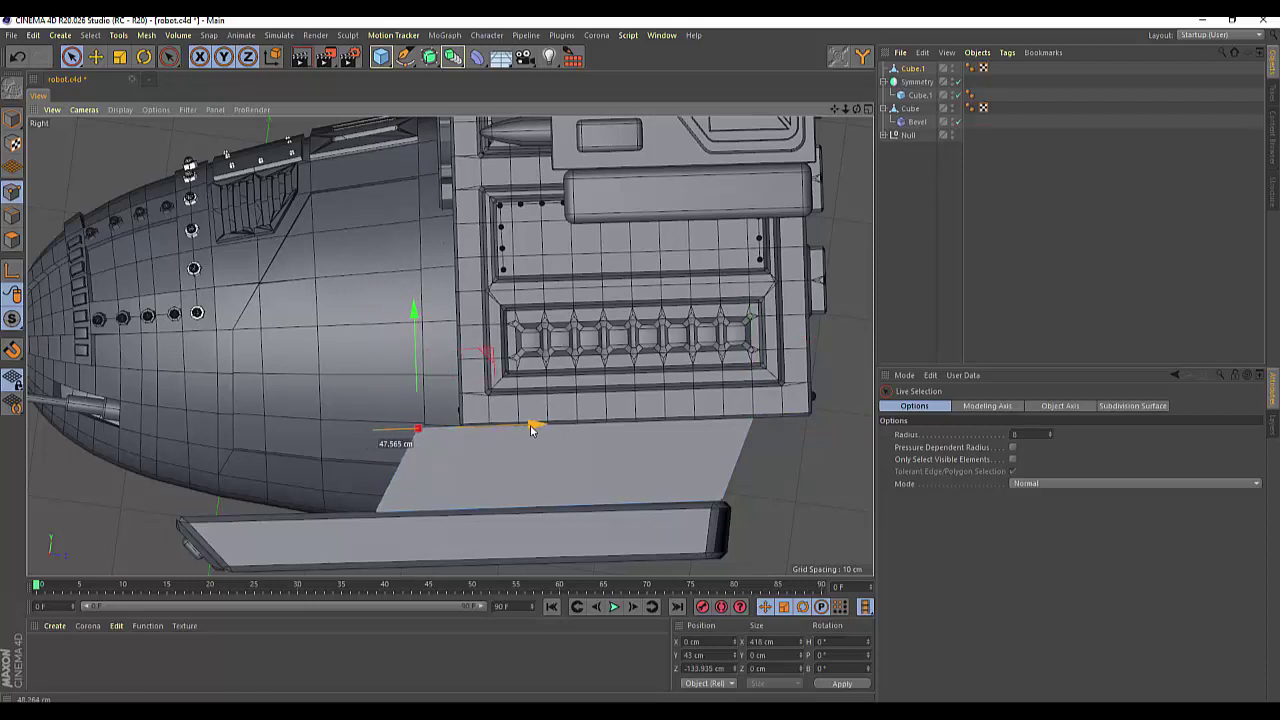
pyautogui.click(443, 386)
pyautogui.click(420, 421)
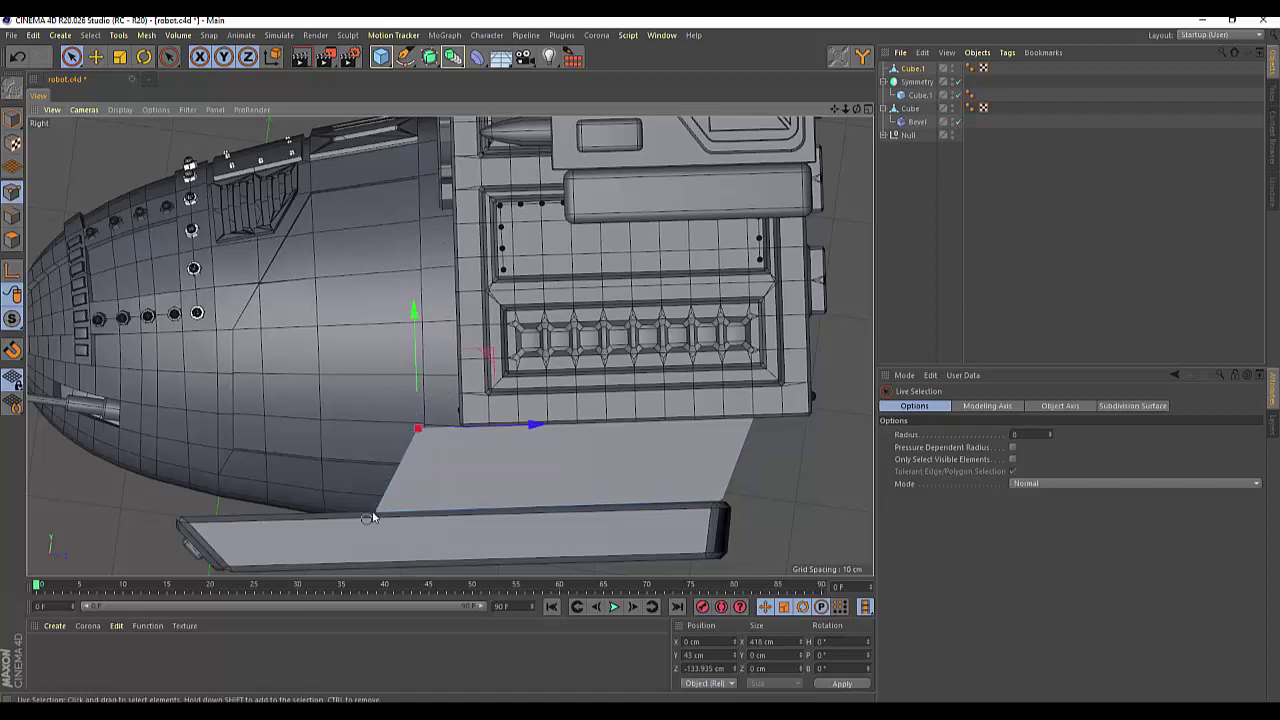
pyautogui.keyDown('shift'); pyautogui.click(375, 512); pyautogui.keyUp('shift')
pyautogui.moveTo(512, 466); pyautogui.dragTo(461, 479)
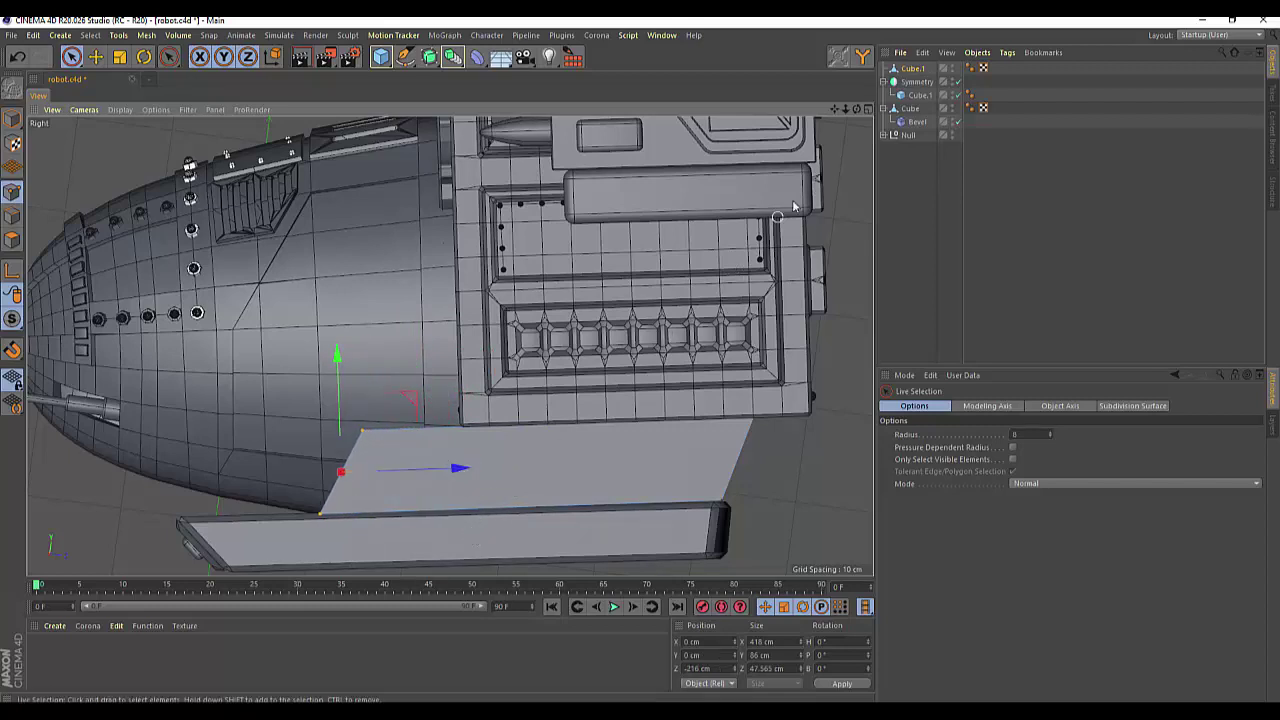
pyautogui.keyDown('alt'); pyautogui.moveTo(444, 342); pyautogui.dragTo(450, 346); pyautogui.keyUp('alt')
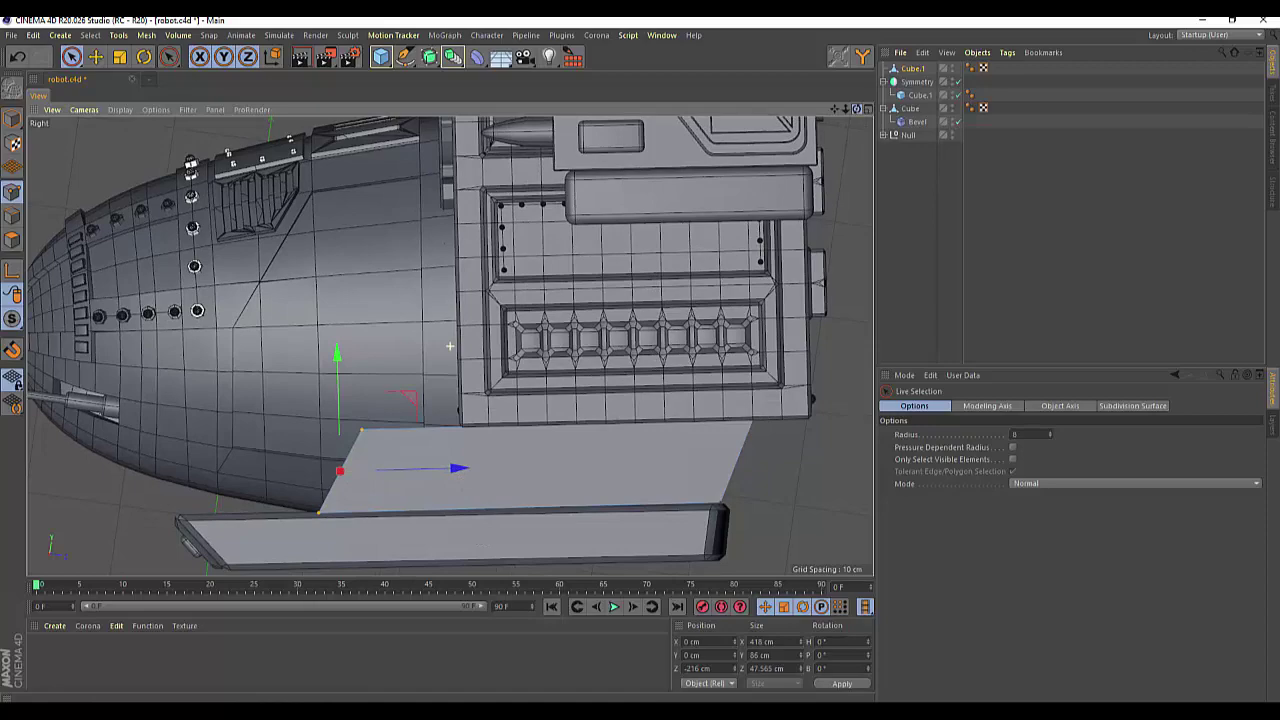
pyautogui.click(868, 108)
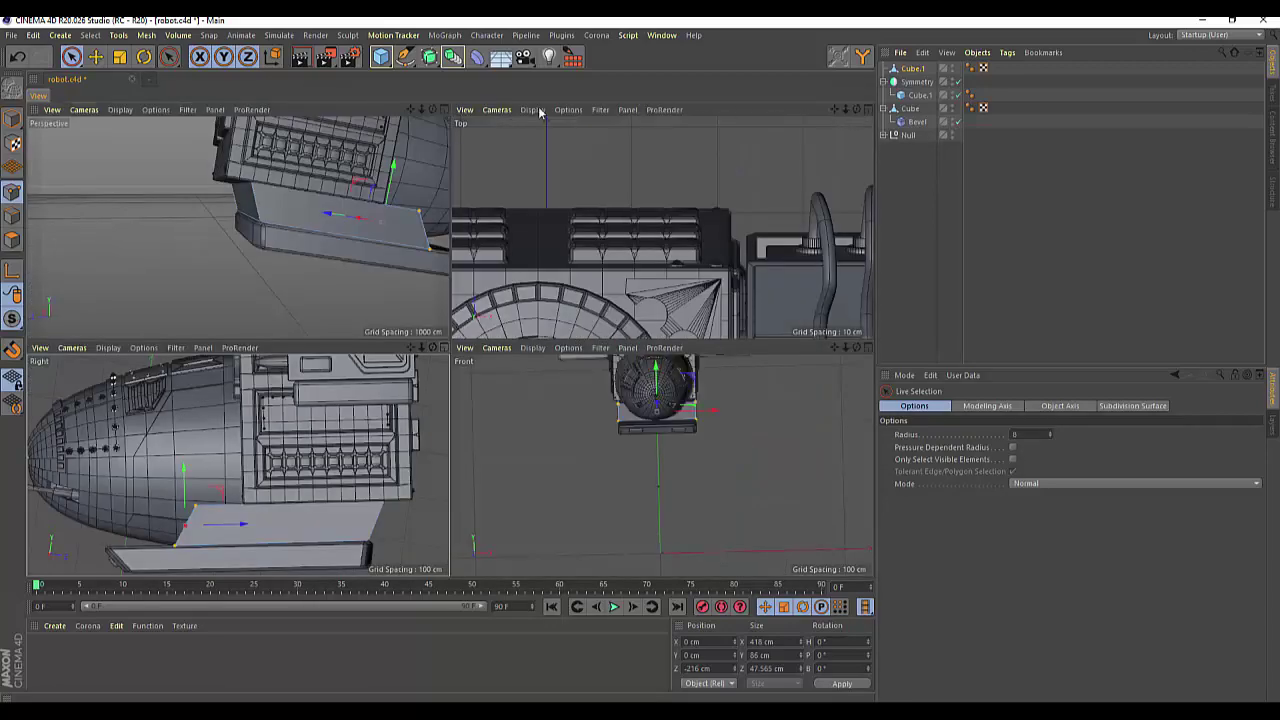
# Select Cube.1 and switch to Polygon mode in the enlarged Perspective view.
pyautogui.middleClick(440, 120)
pyautogui.moveTo(857, 108); pyautogui.dragTo(857, 108)
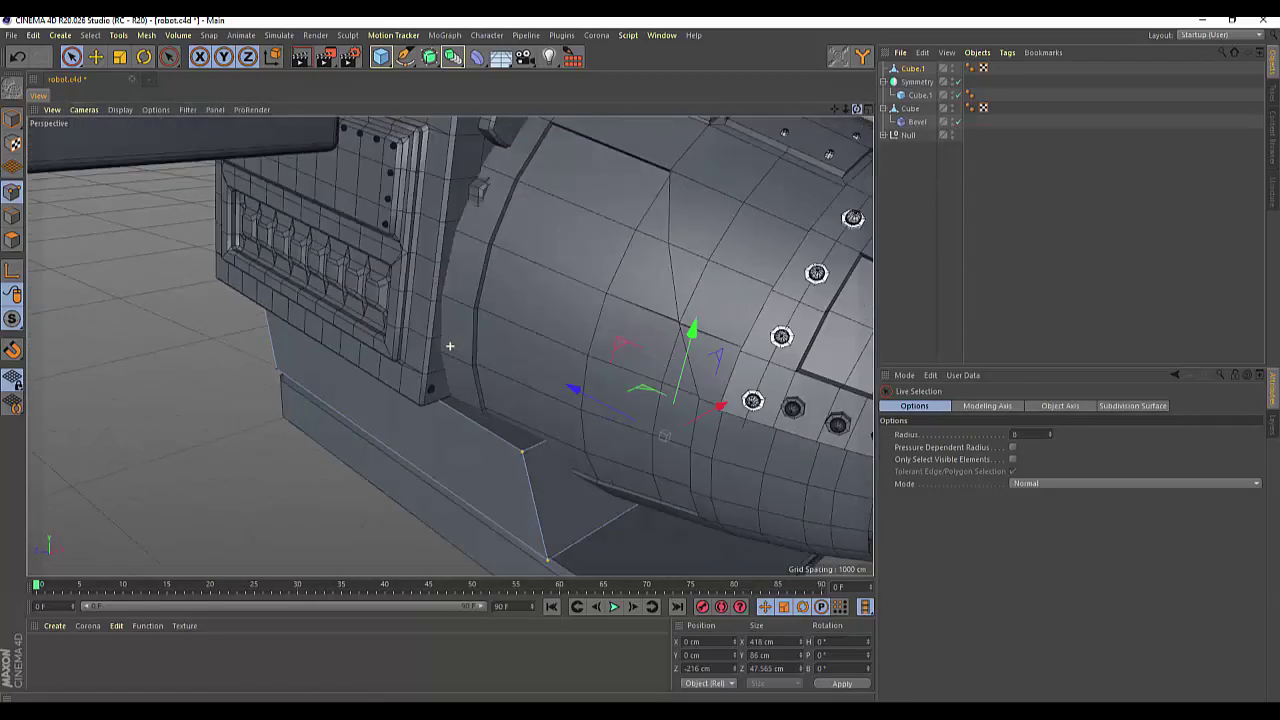
pyautogui.keyDown('alt'); pyautogui.moveTo(450, 346); pyautogui.dragTo(450, 346); pyautogui.keyUp('alt')
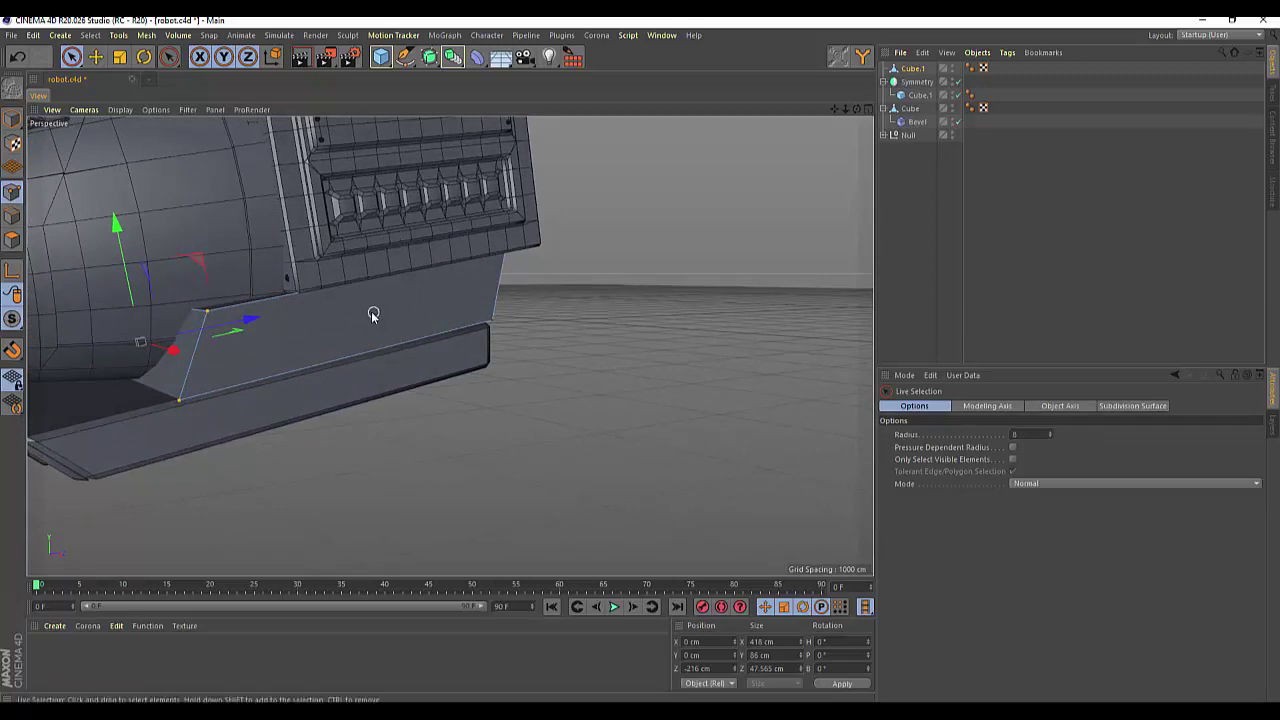
pyautogui.moveTo(72, 57); pyautogui.dragTo(96, 75)
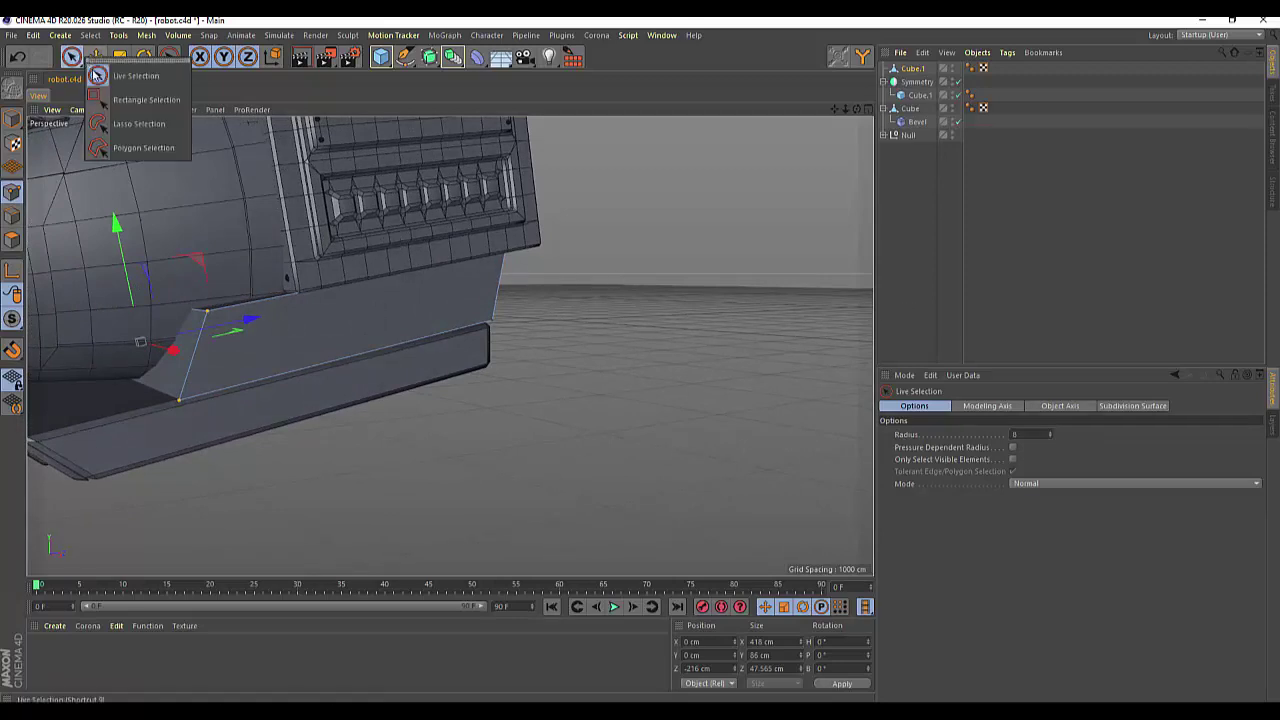
pyautogui.click(96, 75)
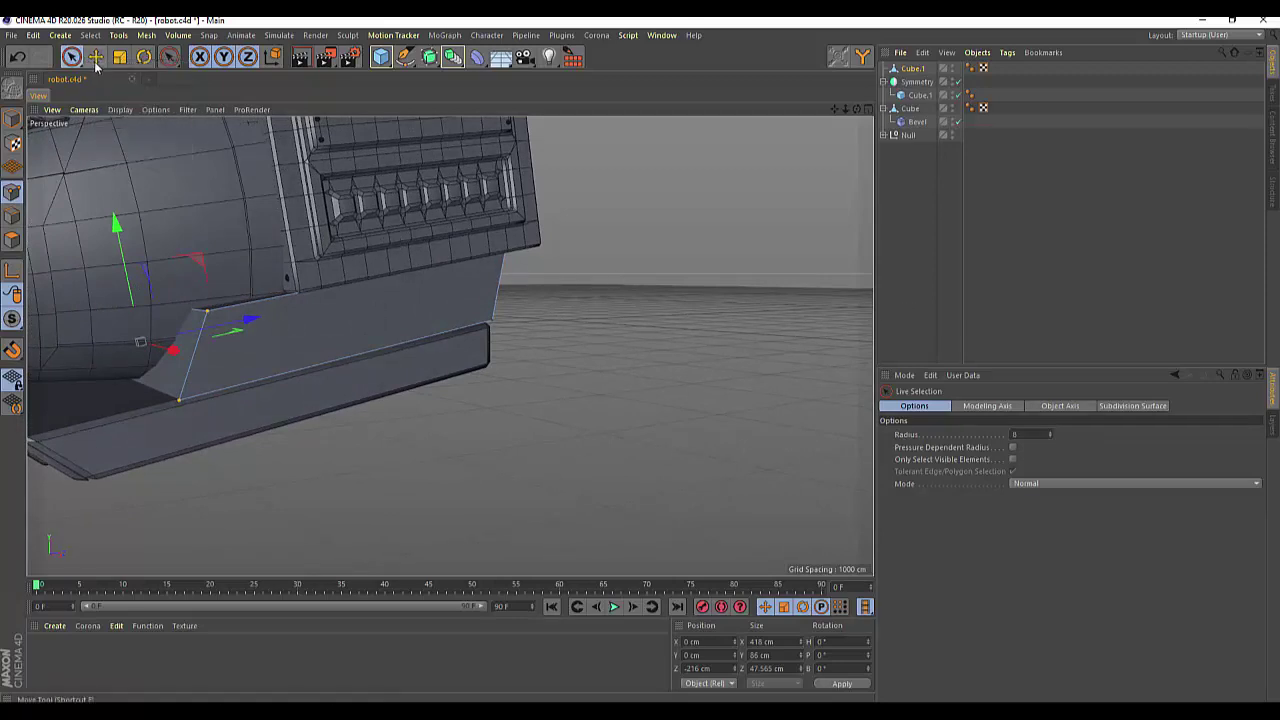
pyautogui.click(912, 69)
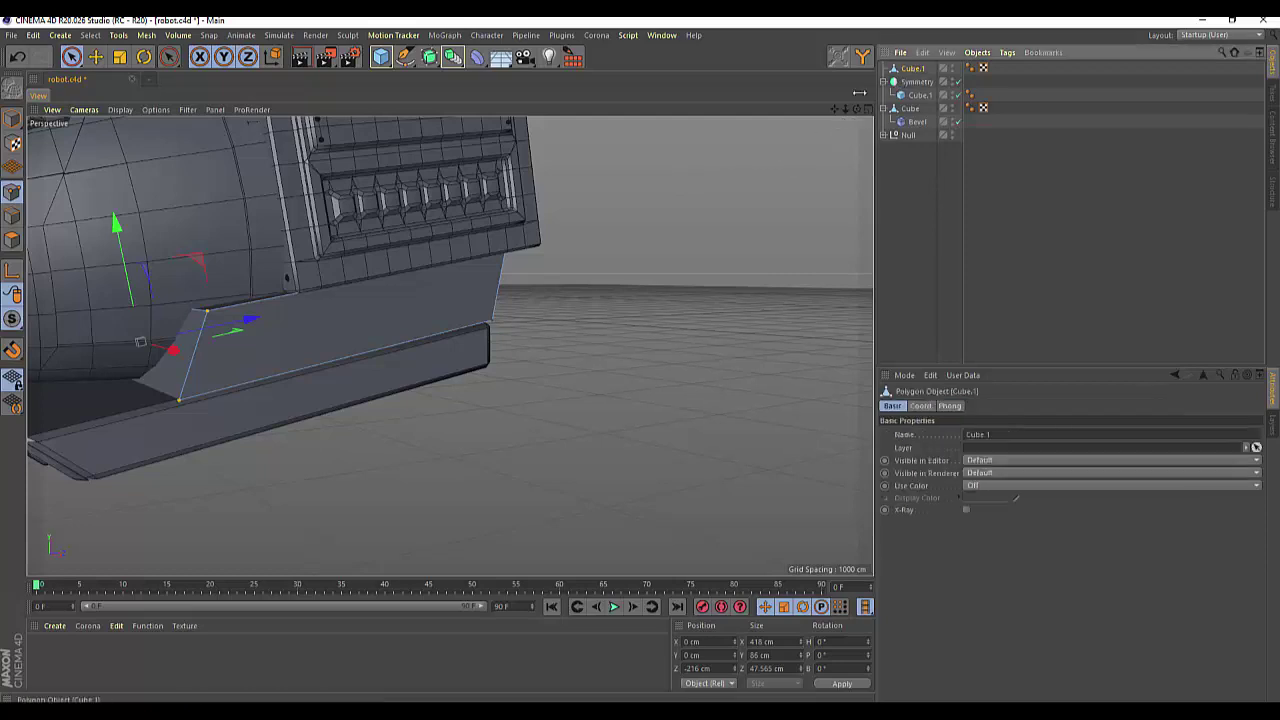
pyautogui.click(15, 240)
pyautogui.click(306, 334)
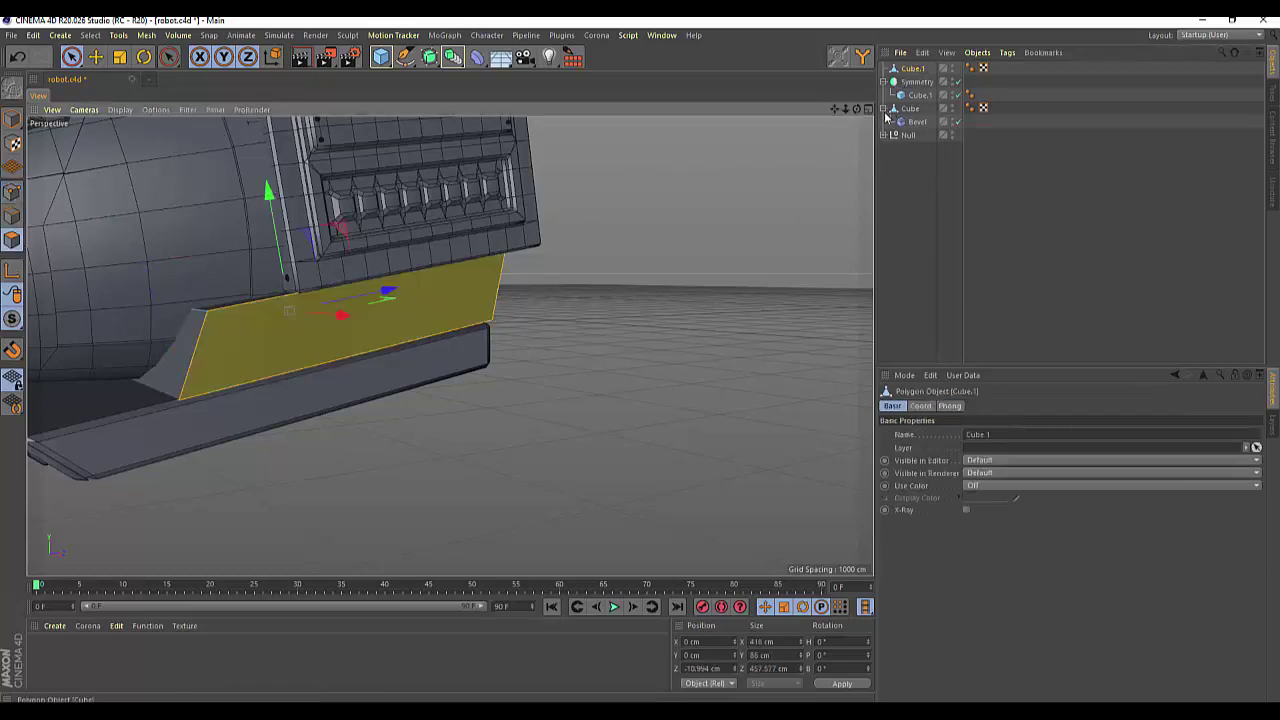
# Enable Only Select Visible Elements in Live Selection and select the block's front face.
pyautogui.moveTo(856, 109)
pyautogui.mouseDown()
pyautogui.moveTo(450, 346)
pyautogui.moveTo(760, 251)
pyautogui.mouseUp()
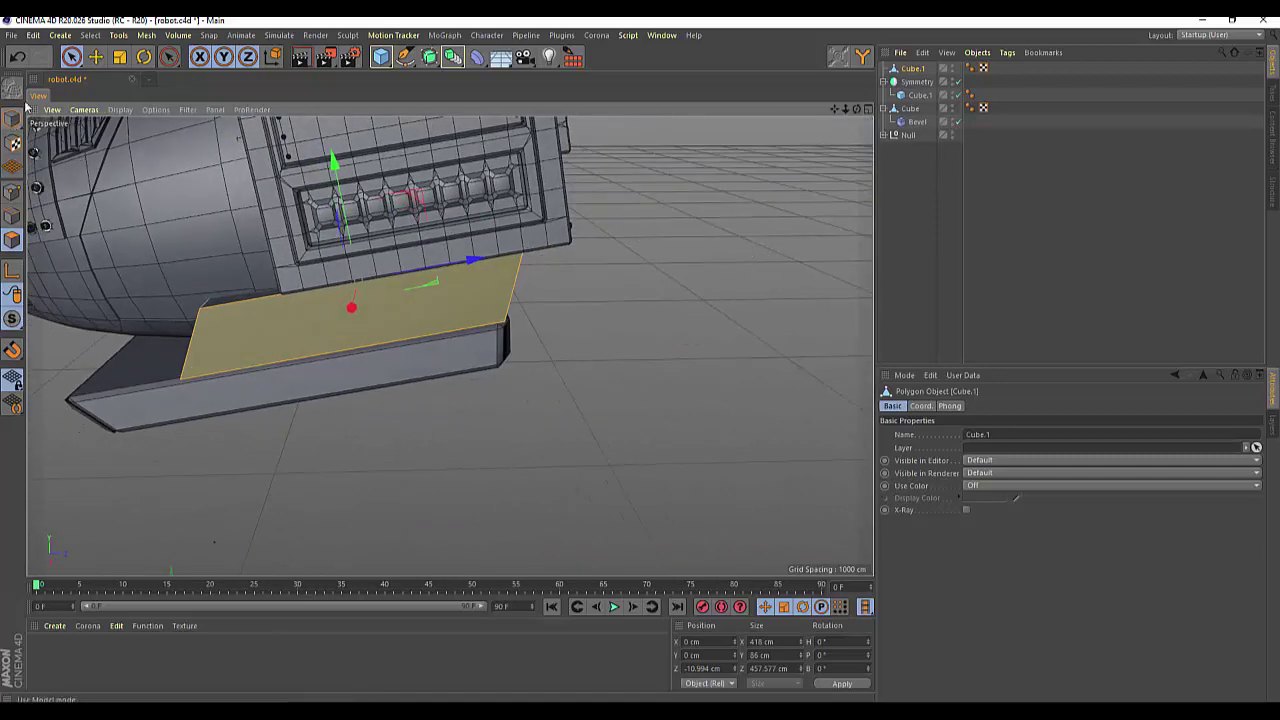
pyautogui.moveTo(71, 57); pyautogui.dragTo(100, 77)
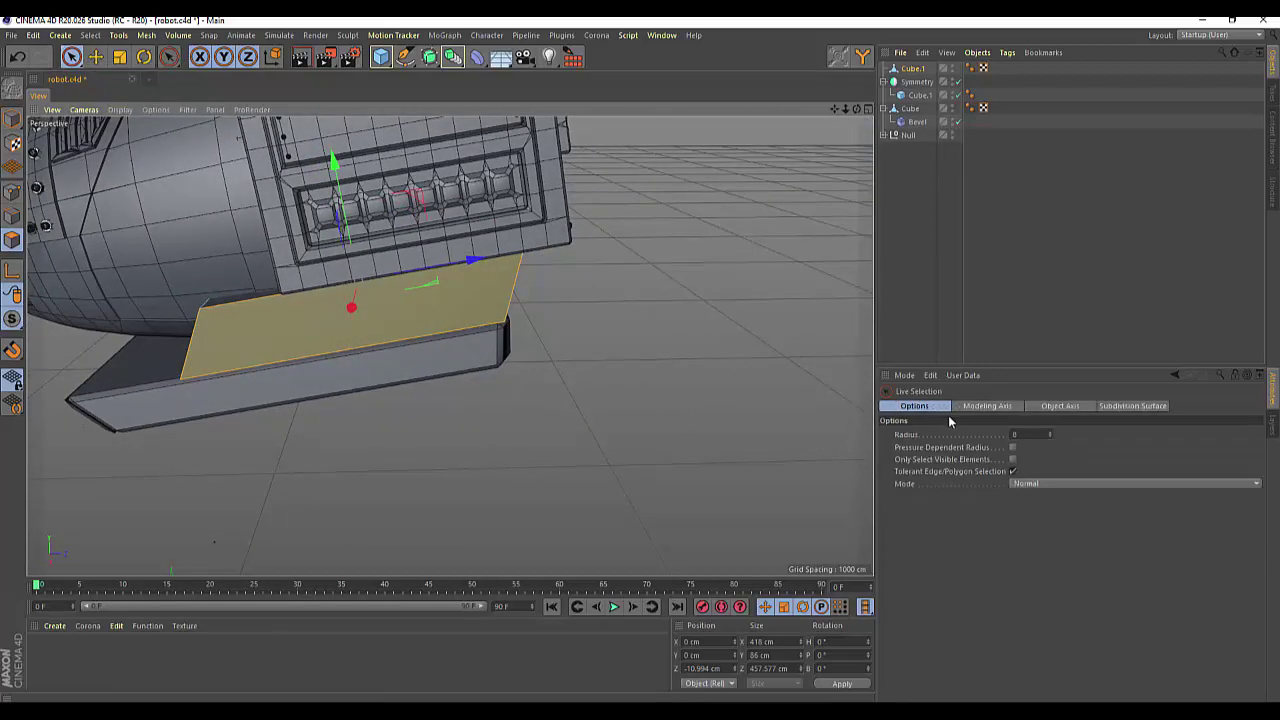
pyautogui.click(1013, 459)
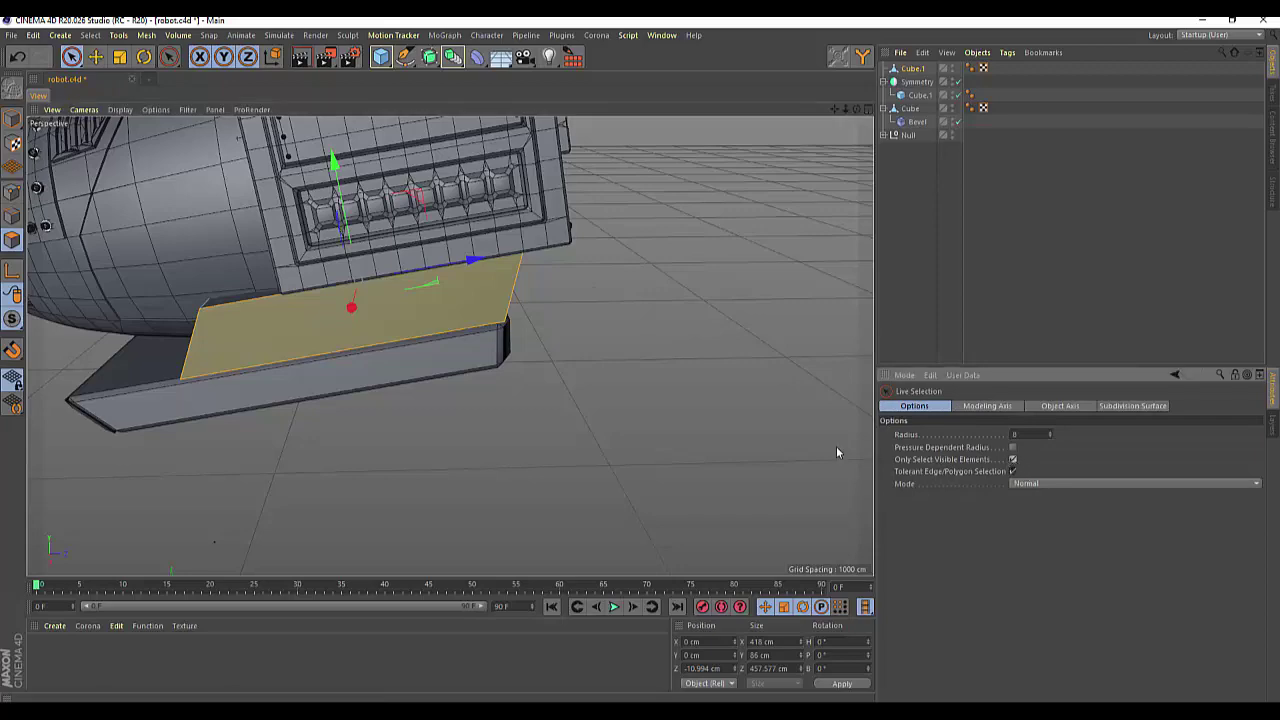
pyautogui.click(757, 434)
pyautogui.click(310, 318)
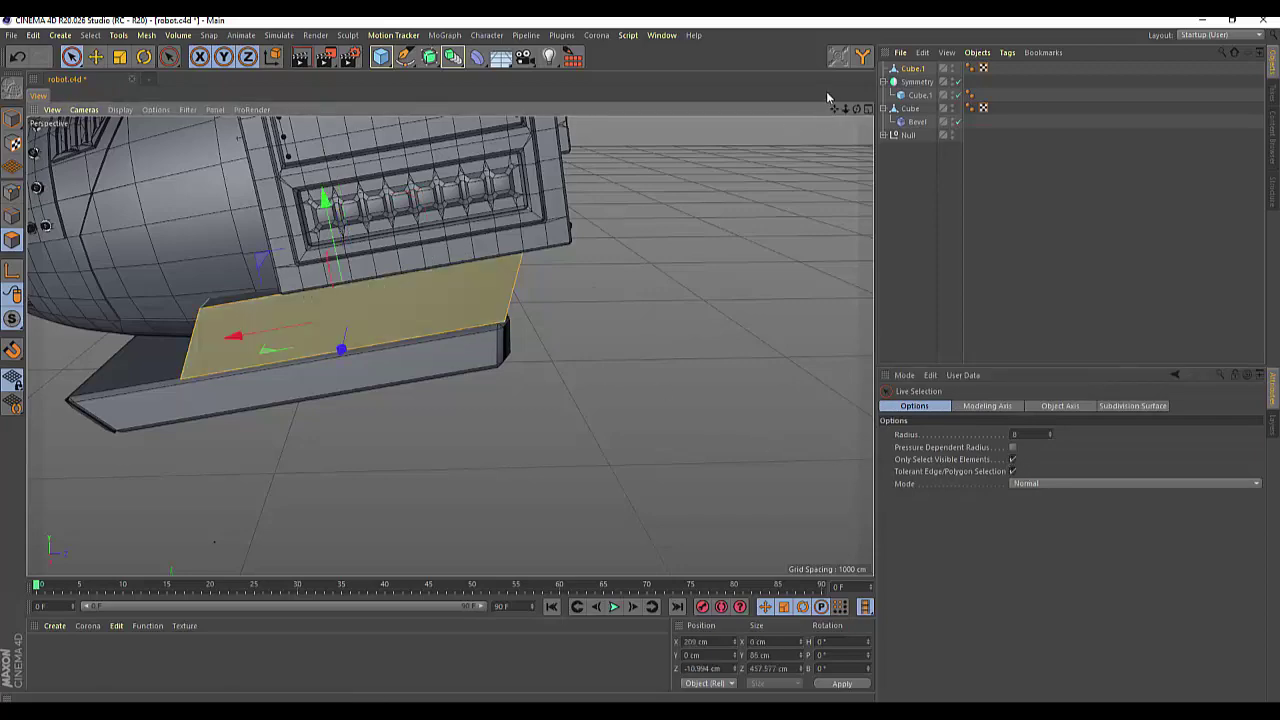
pyautogui.moveTo(858, 113); pyautogui.dragTo(723, 368)
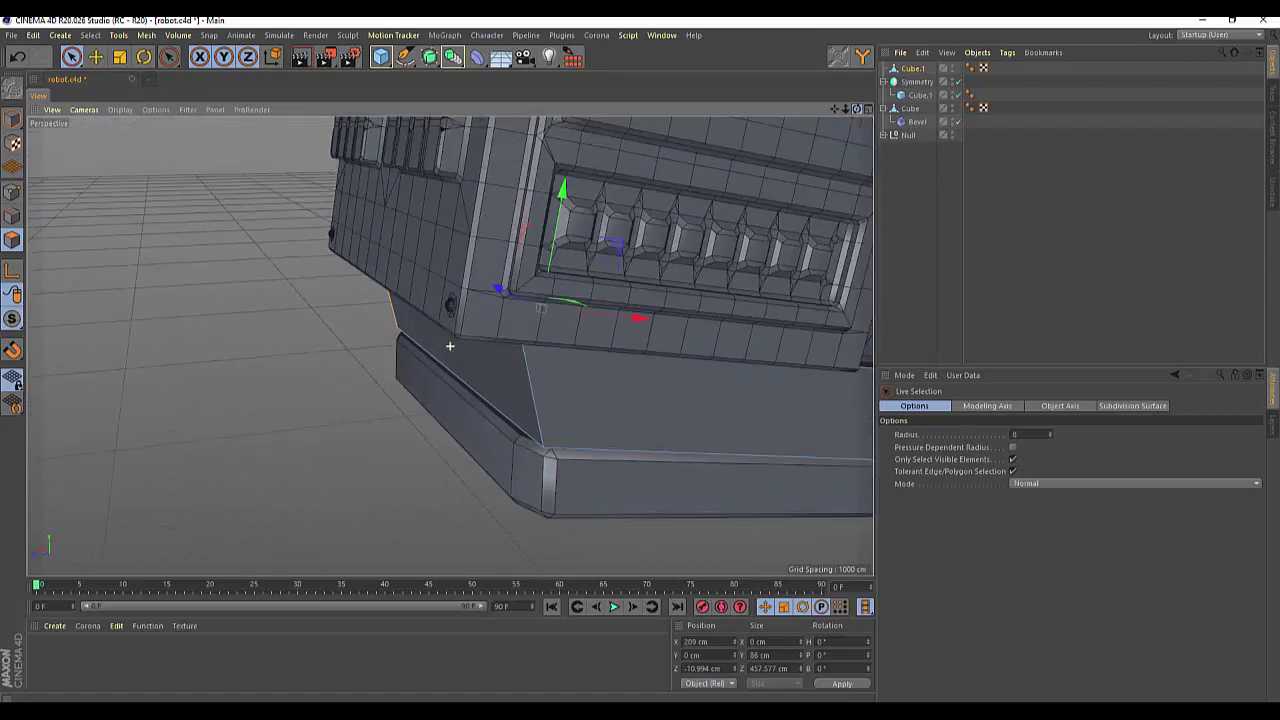
pyautogui.click(703, 399)
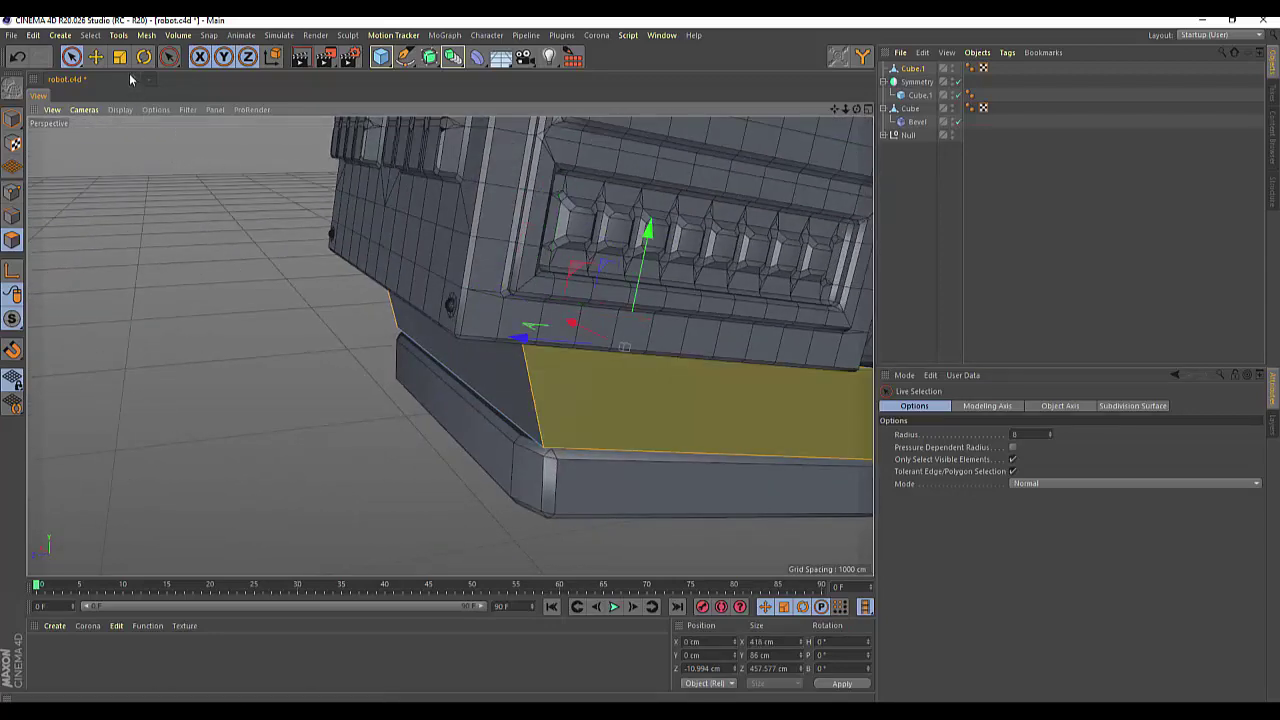
# Inset the block's front face with Extrude Inner, leaving a narrow border.
pyautogui.rightClick(630, 400)
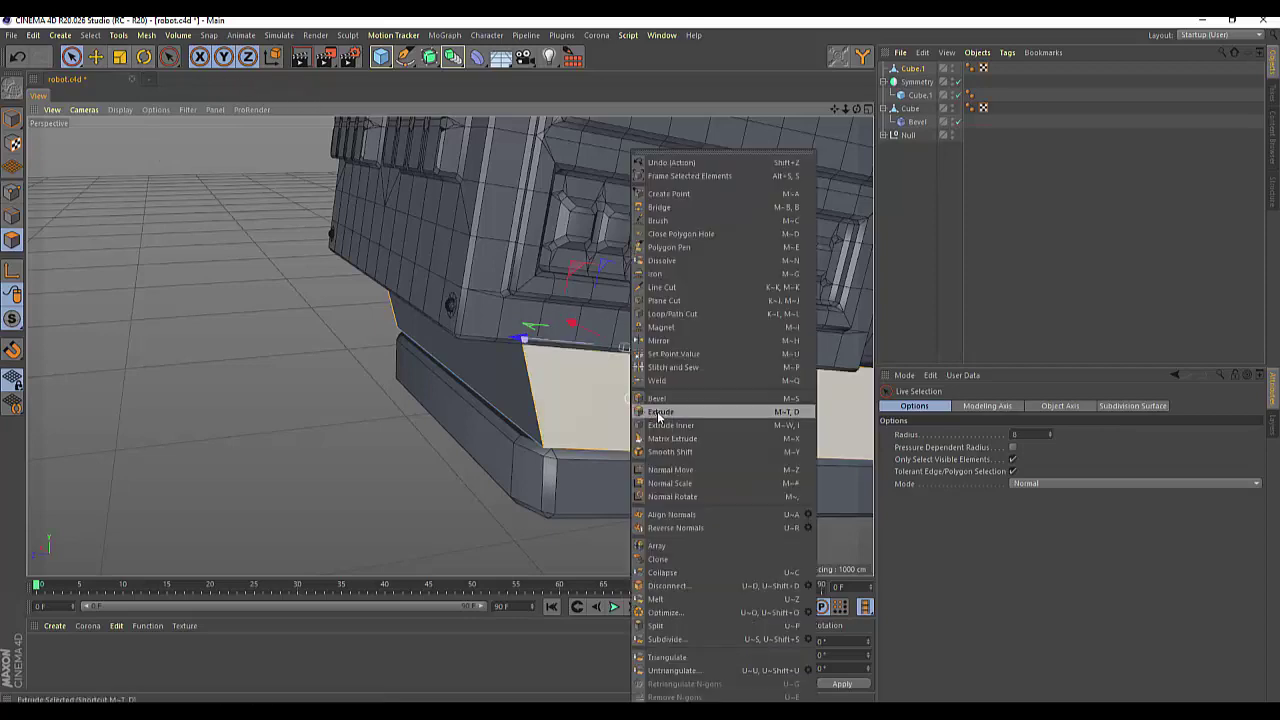
pyautogui.click(661, 425)
pyautogui.moveTo(700, 414); pyautogui.dragTo(705, 414)
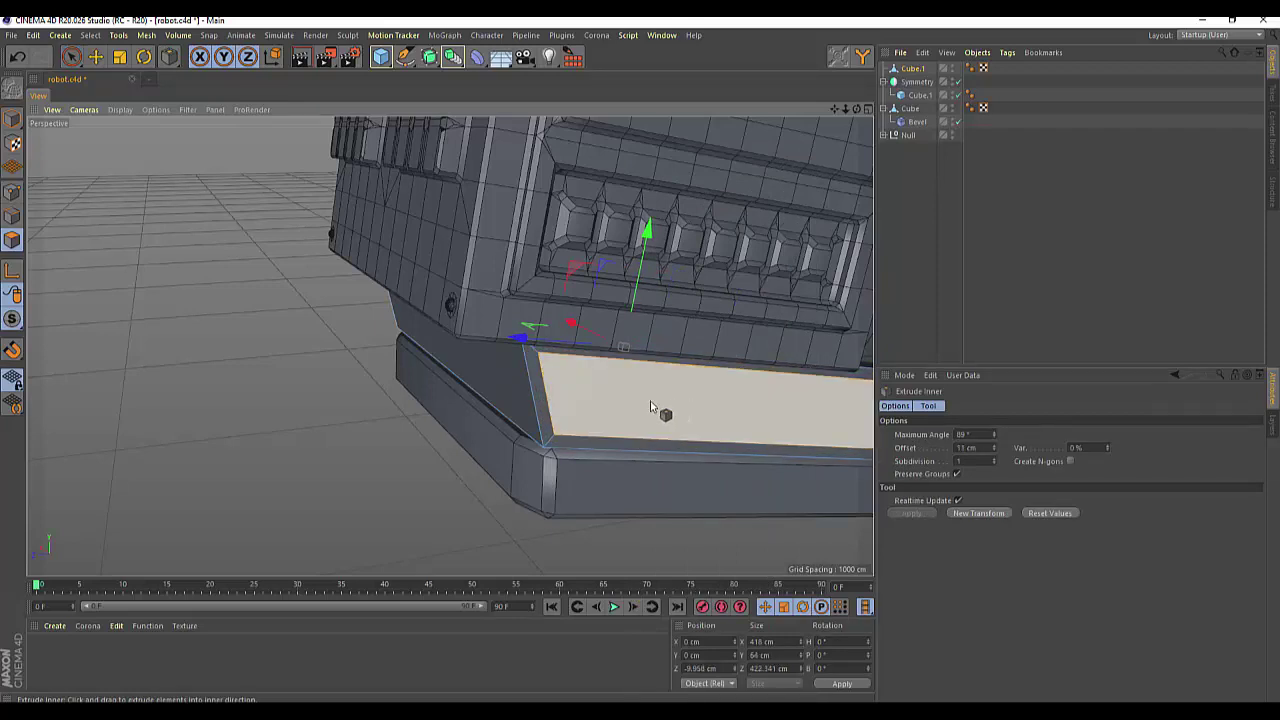
pyautogui.moveTo(856, 109); pyautogui.dragTo(449, 346)
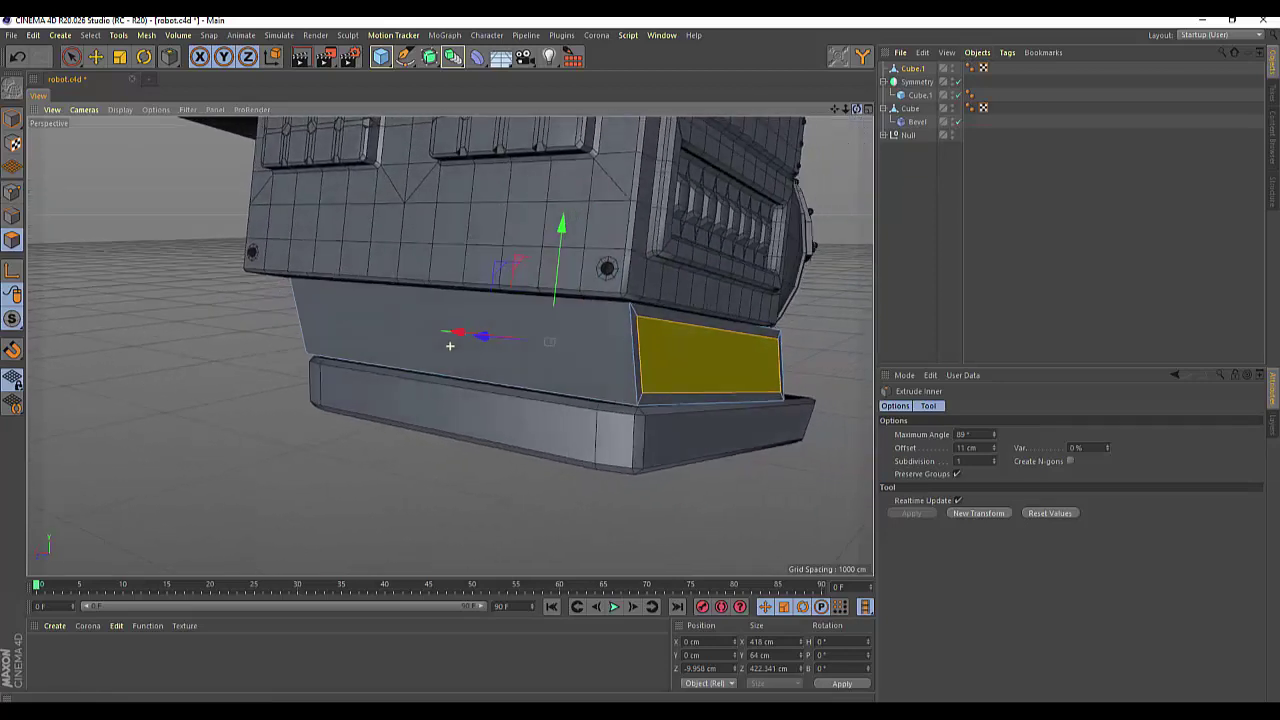
# Scale the inset panel narrower along X to about 90%, then show the four-view layout.
pyautogui.click(119, 58)
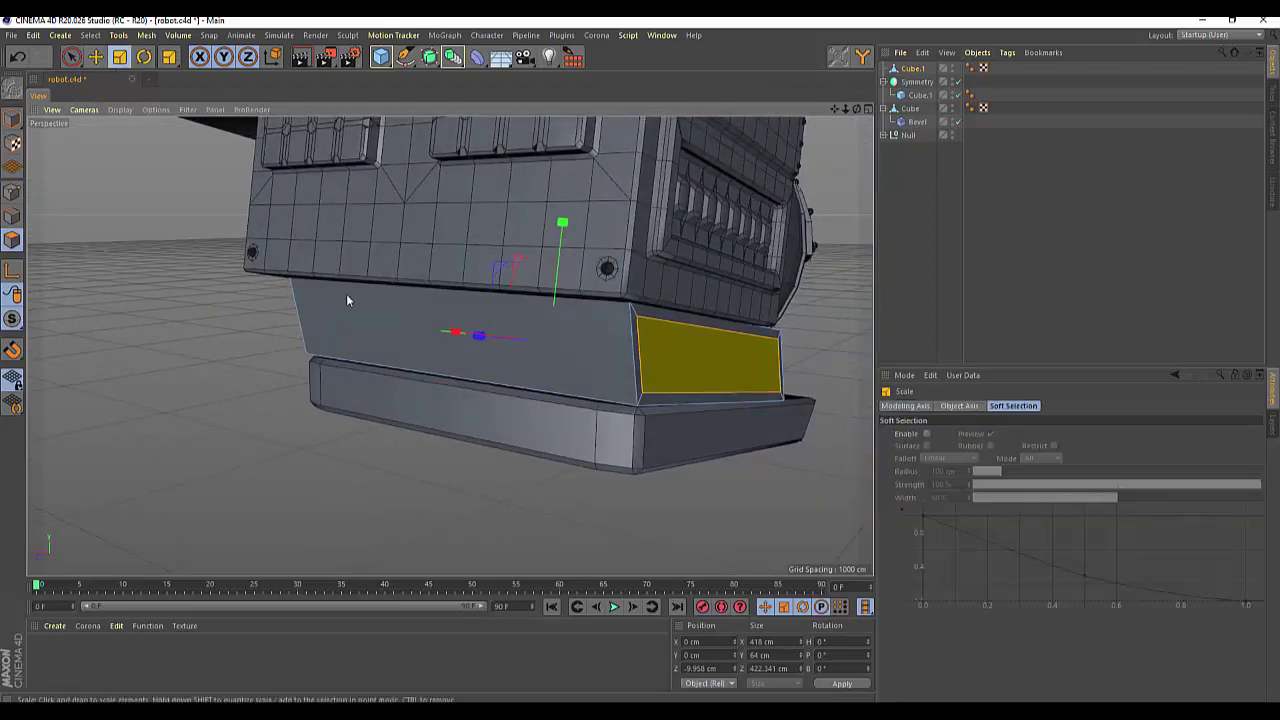
pyautogui.moveTo(455, 333); pyautogui.dragTo(460, 336)
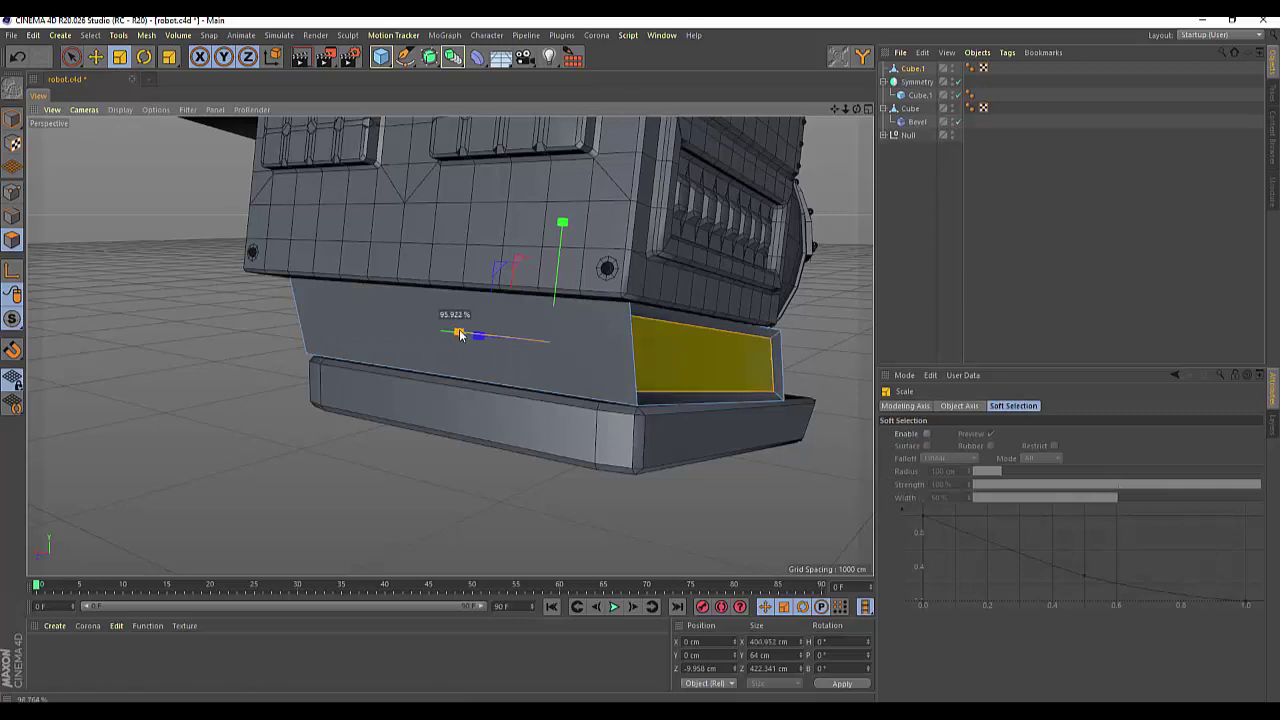
pyautogui.hotkey('ctrl', 'z')
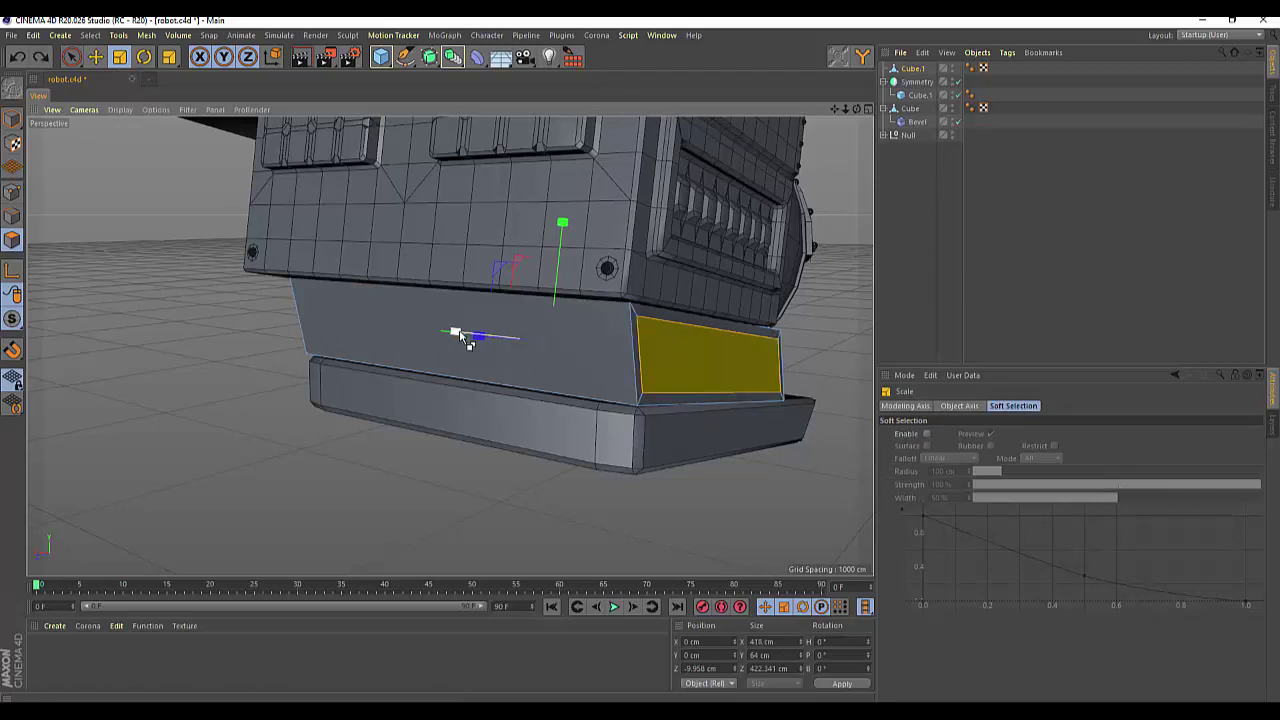
pyautogui.moveTo(459, 337)
pyautogui.mouseDown()
pyautogui.moveTo(504, 354)
pyautogui.moveTo(465, 340)
pyautogui.mouseUp()
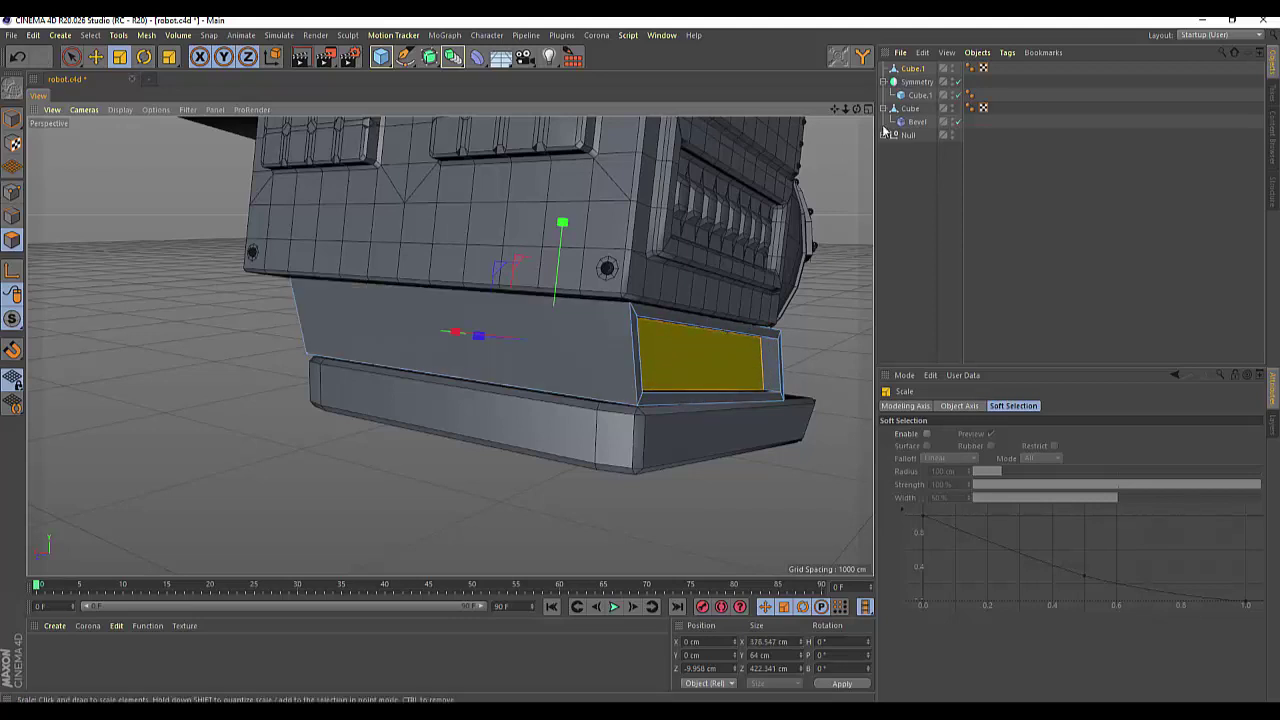
pyautogui.moveTo(857, 116)
pyautogui.mouseDown()
pyautogui.moveTo(450, 346)
pyautogui.moveTo(866, 112)
pyautogui.mouseUp()
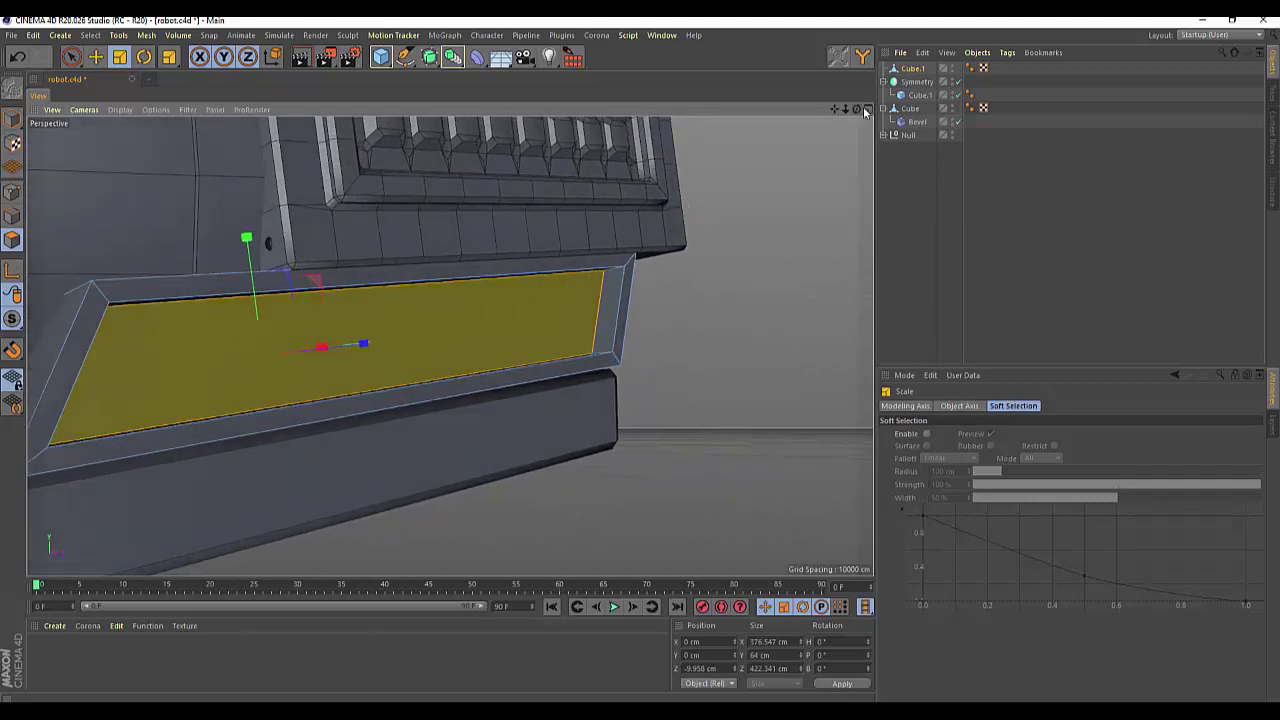
pyautogui.click(867, 110)
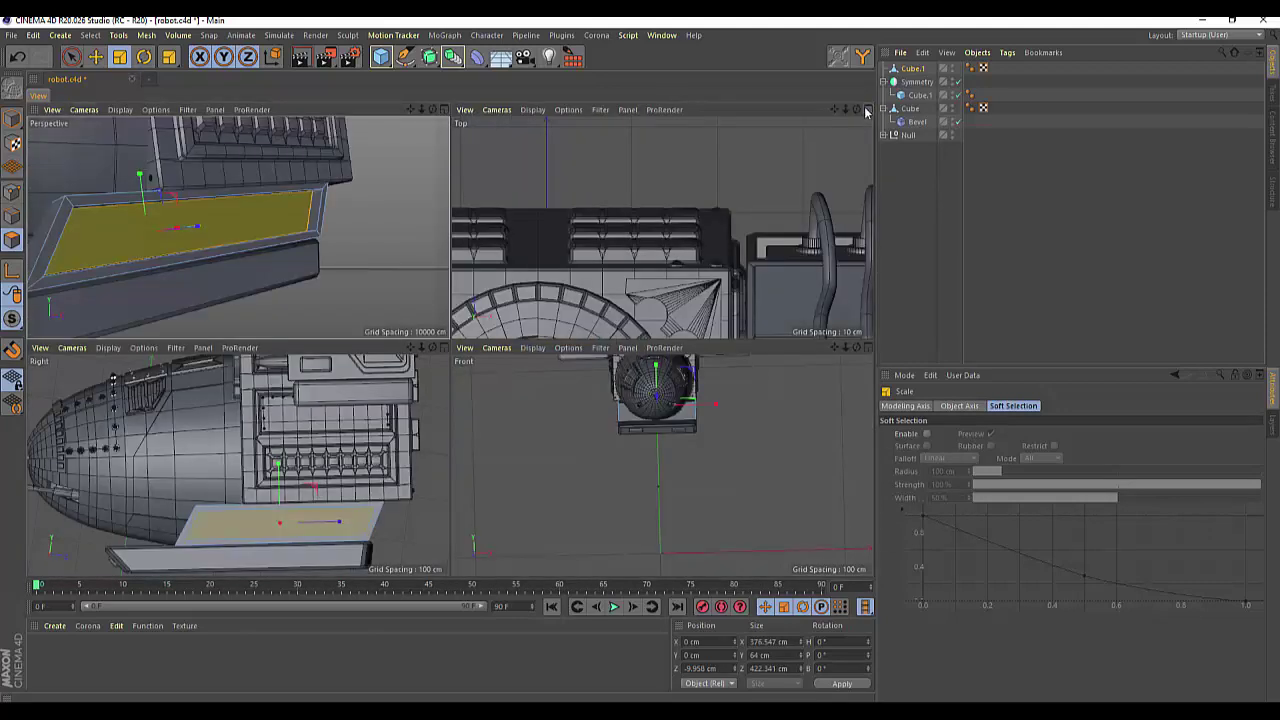
# Enlarge and zoom into the Right view and pick the Pen spline tool.
pyautogui.middleClick(445, 355)
pyautogui.scroll(3, 620, 505)
pyautogui.scroll(2, 620, 505)
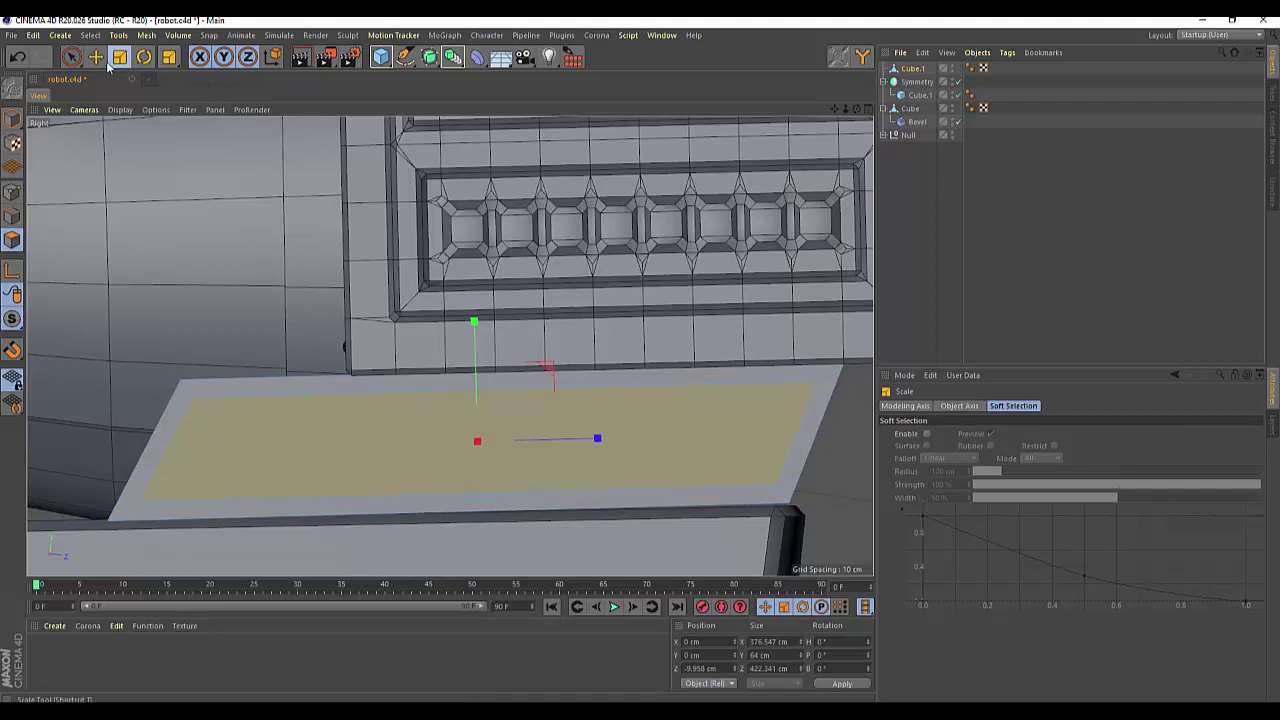
pyautogui.click(405, 58)
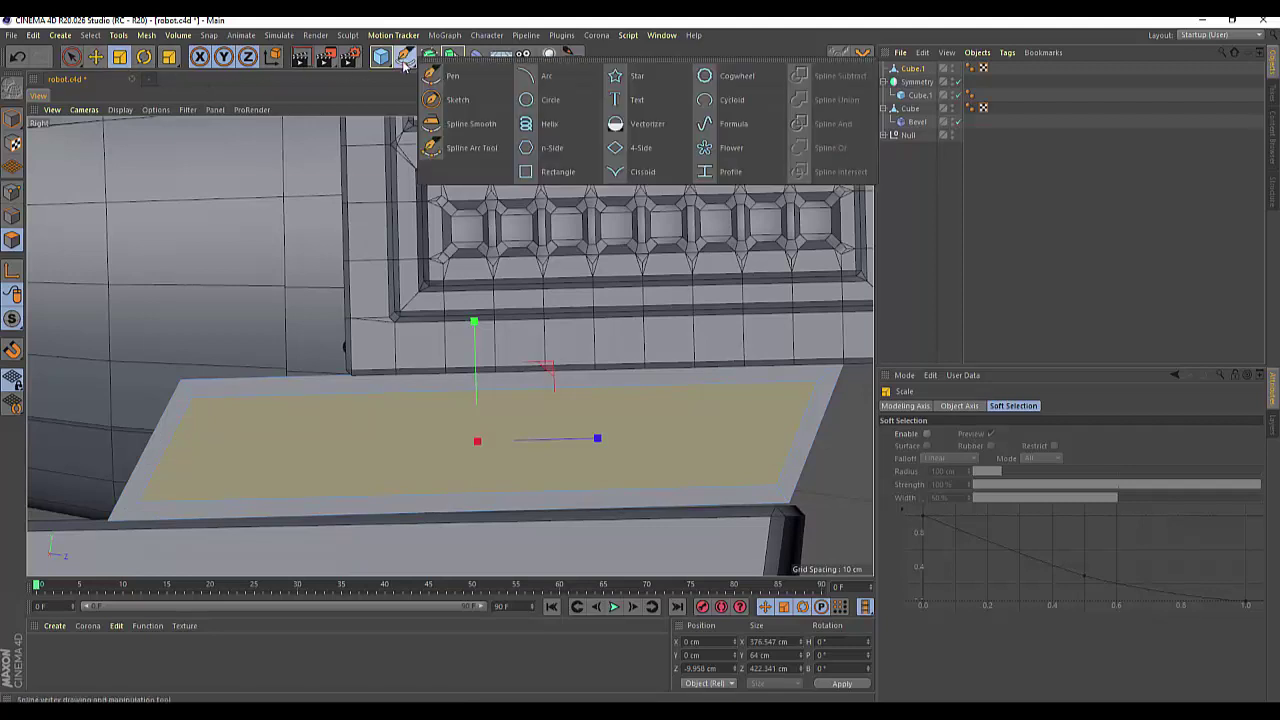
pyautogui.click(436, 79)
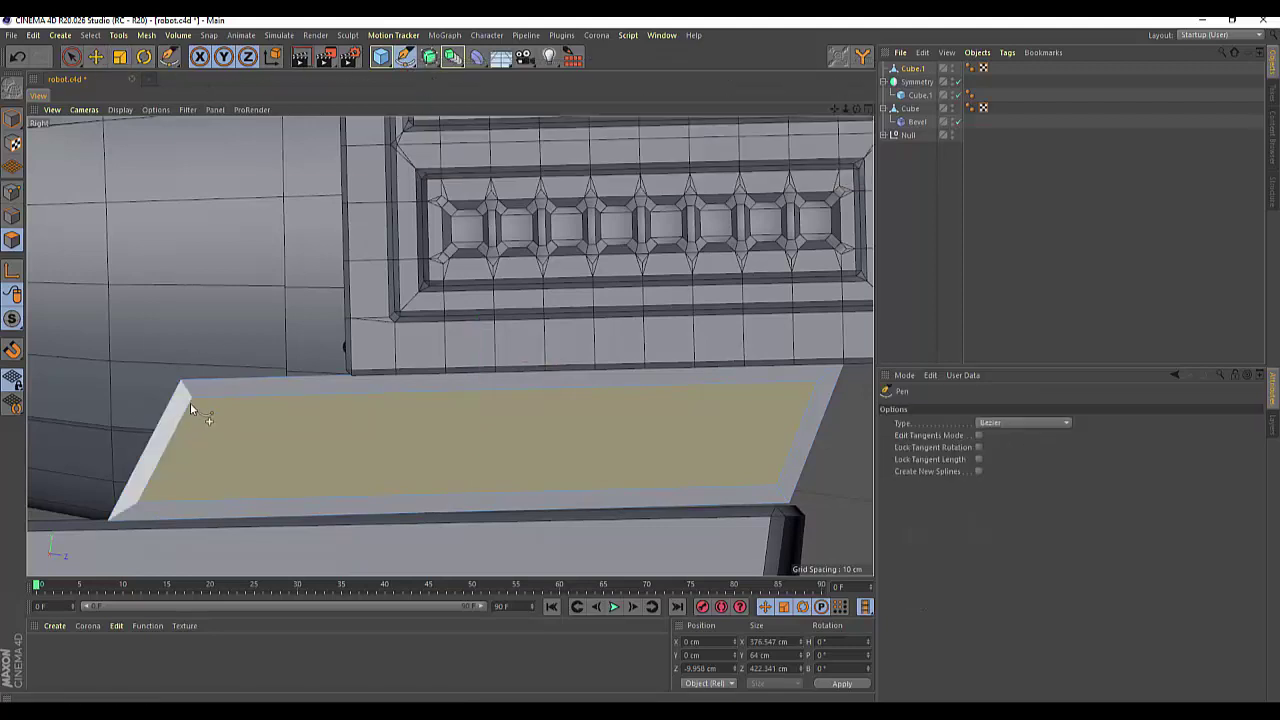
# Trace a closed spline through the inset panel's four corners, then hide Cube.1 in the editor.
pyautogui.click(191, 397)
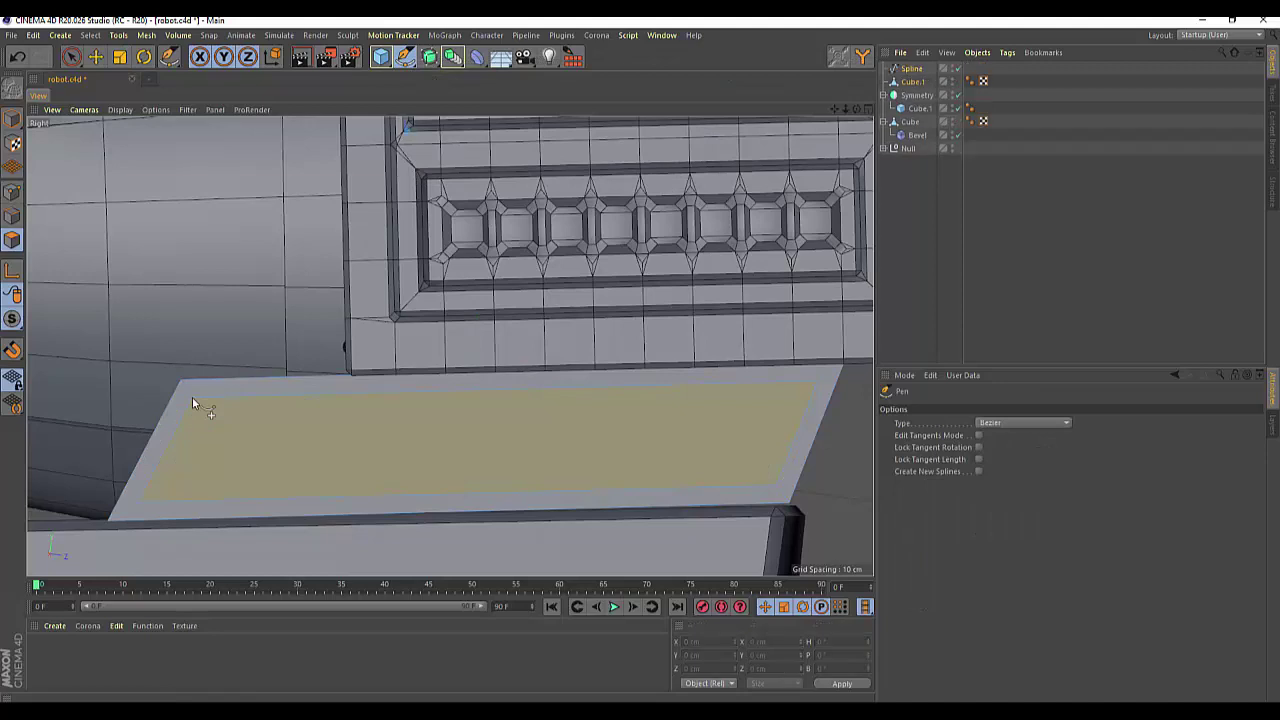
pyautogui.click(817, 392)
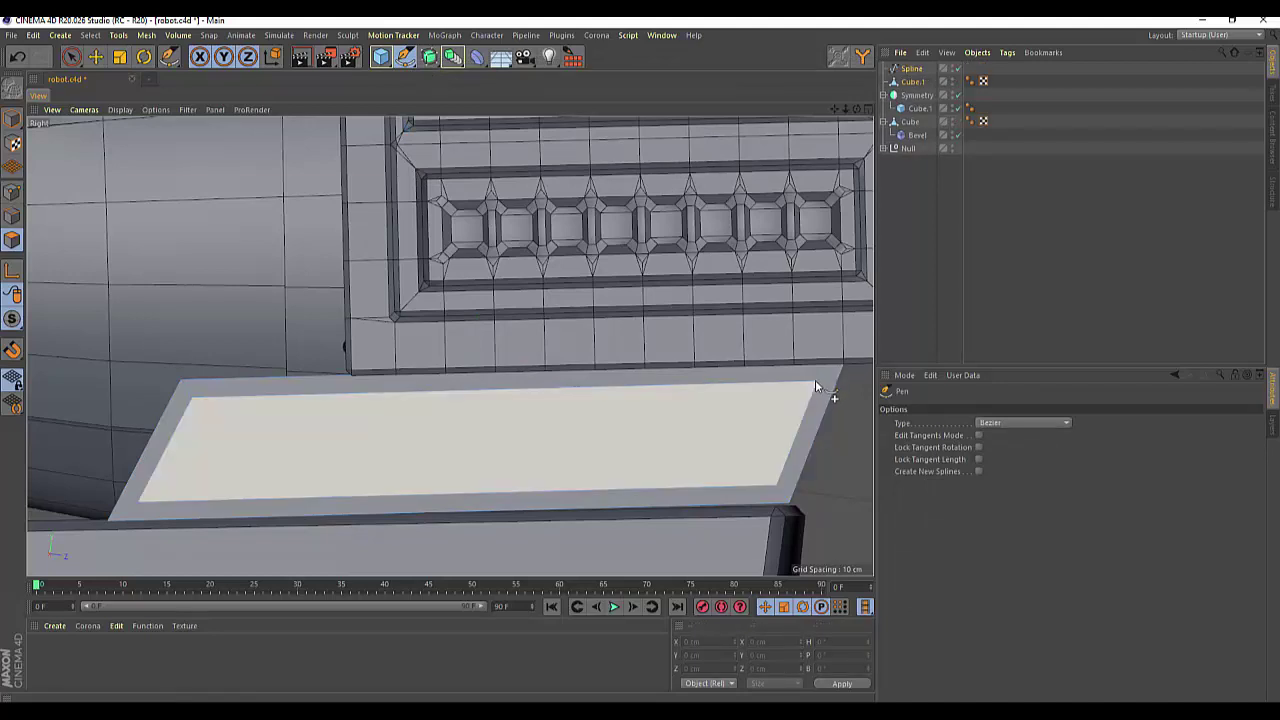
pyautogui.click(776, 484)
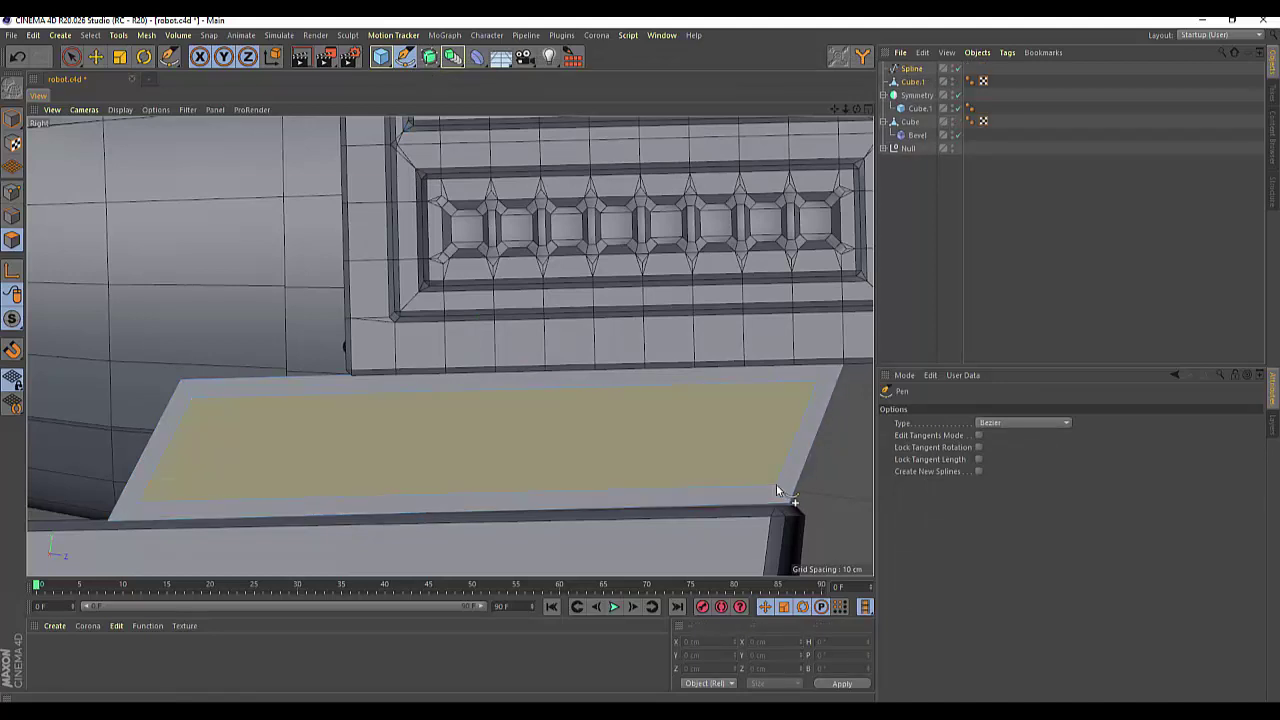
pyautogui.click(138, 500)
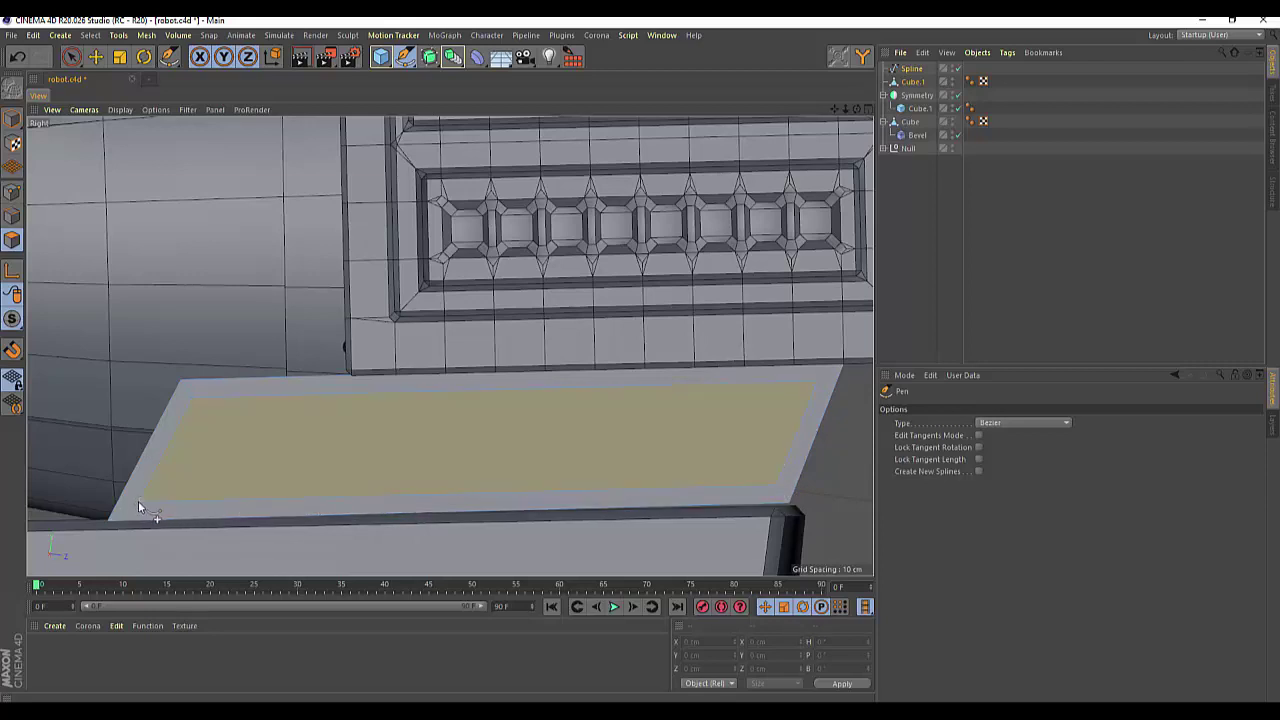
pyautogui.click(194, 407)
pyautogui.click(953, 82)
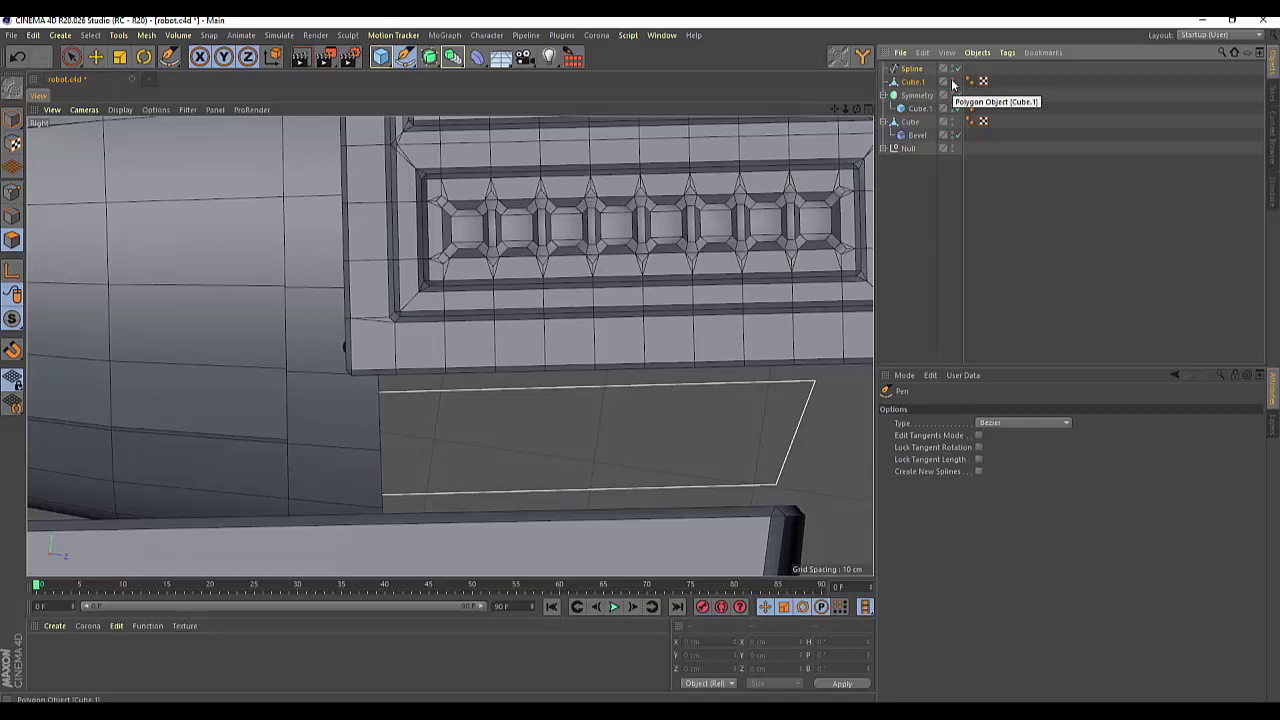
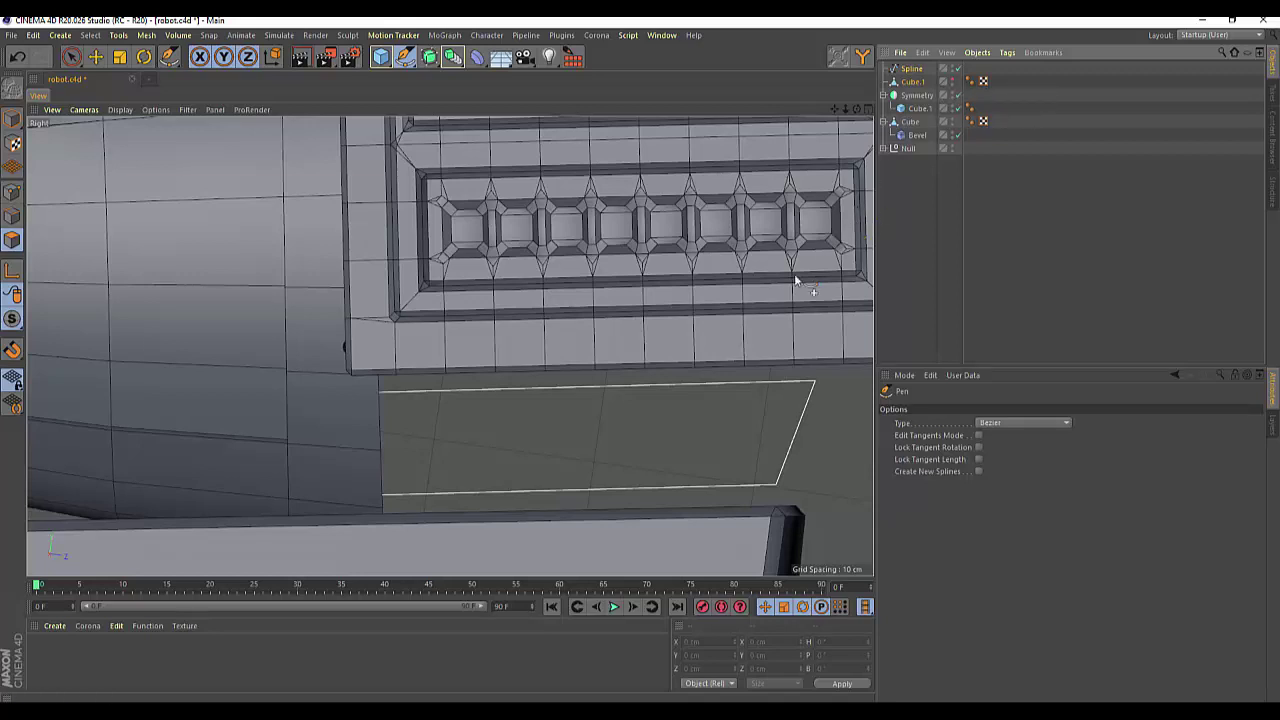
# Select the outline spline and hide the robot body's Null group in the viewport.
pyautogui.click(912, 68)
pyautogui.scroll(-5, 803, 252)
pyautogui.scroll(-3, 786, 278)
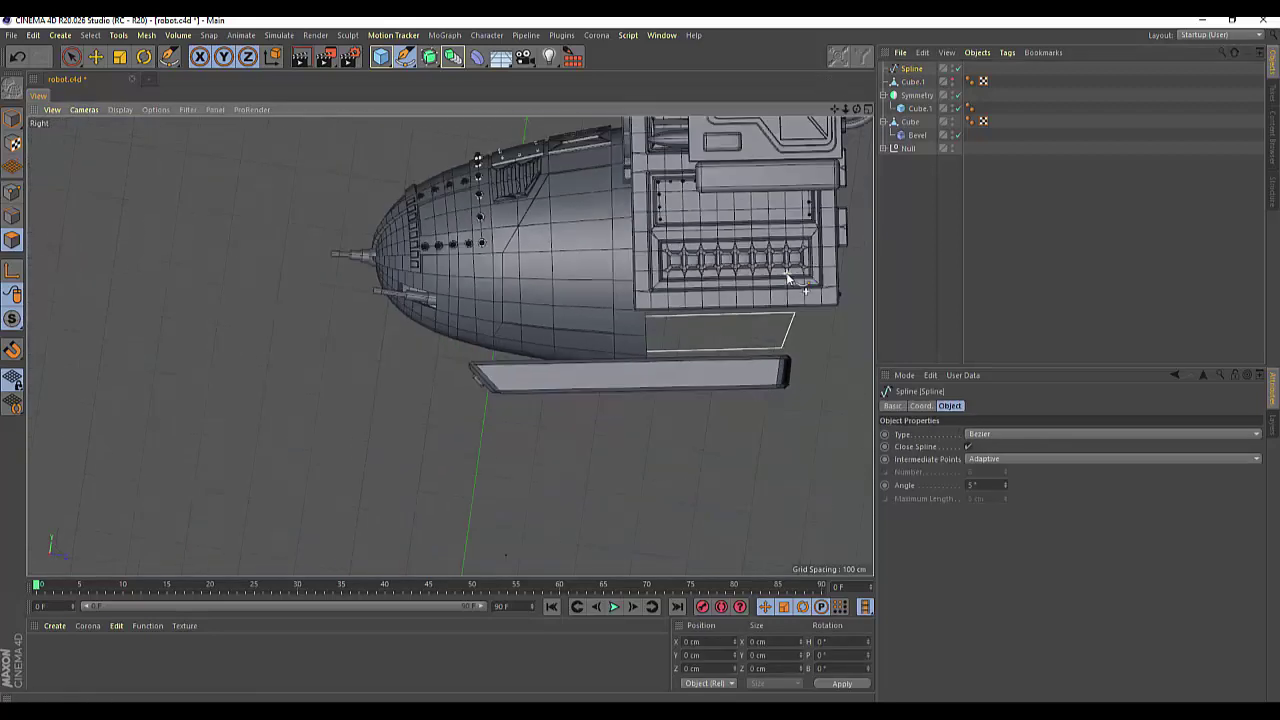
pyautogui.click(72, 59)
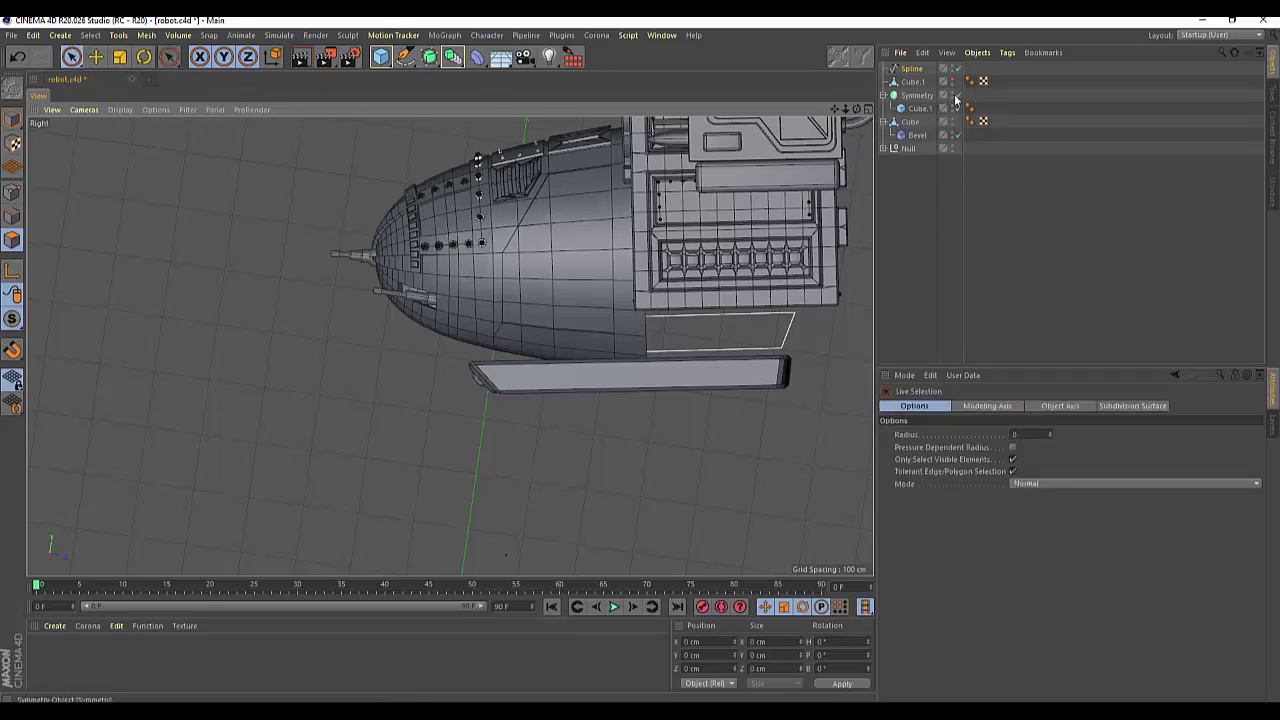
pyautogui.click(952, 147)
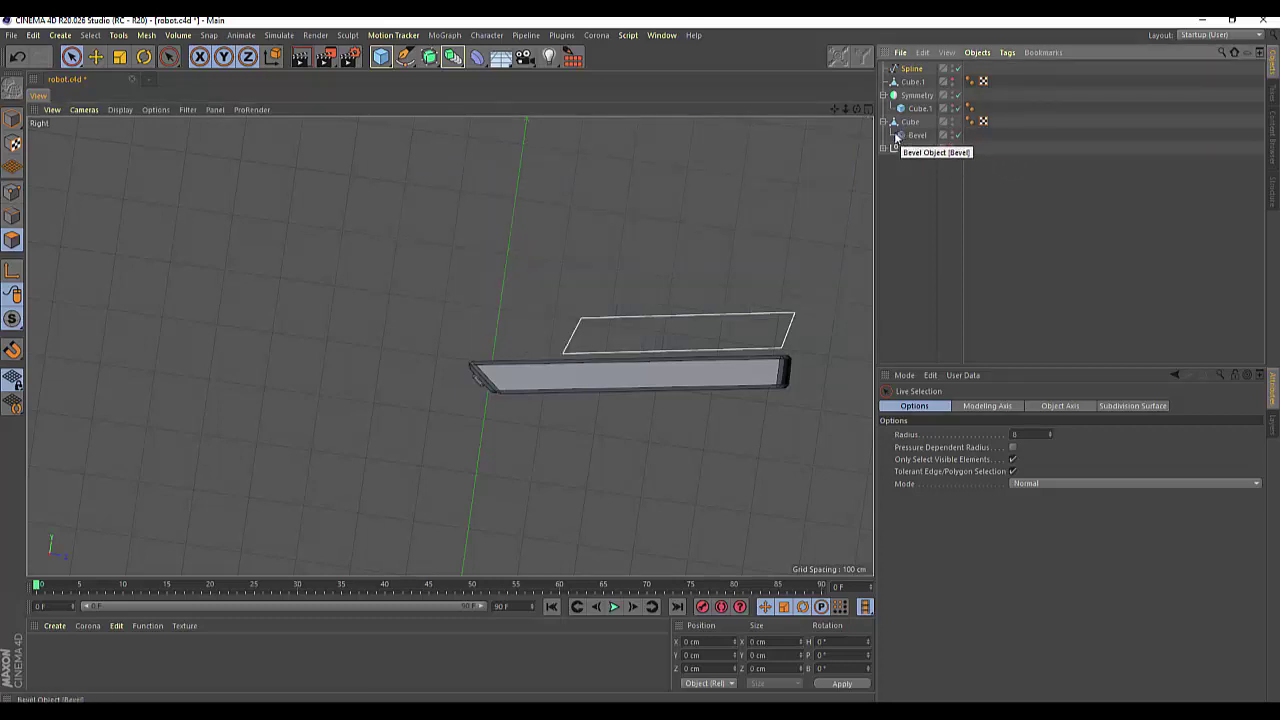
# Orbit, zoom and pan to centre the rectangular outline and bar below it.
pyautogui.moveTo(790, 226)
pyautogui.keyDown('alt'); pyautogui.mouseDown()
pyautogui.moveTo(816, 234)
pyautogui.moveTo(806, 240)
pyautogui.mouseUp(); pyautogui.keyUp('alt')
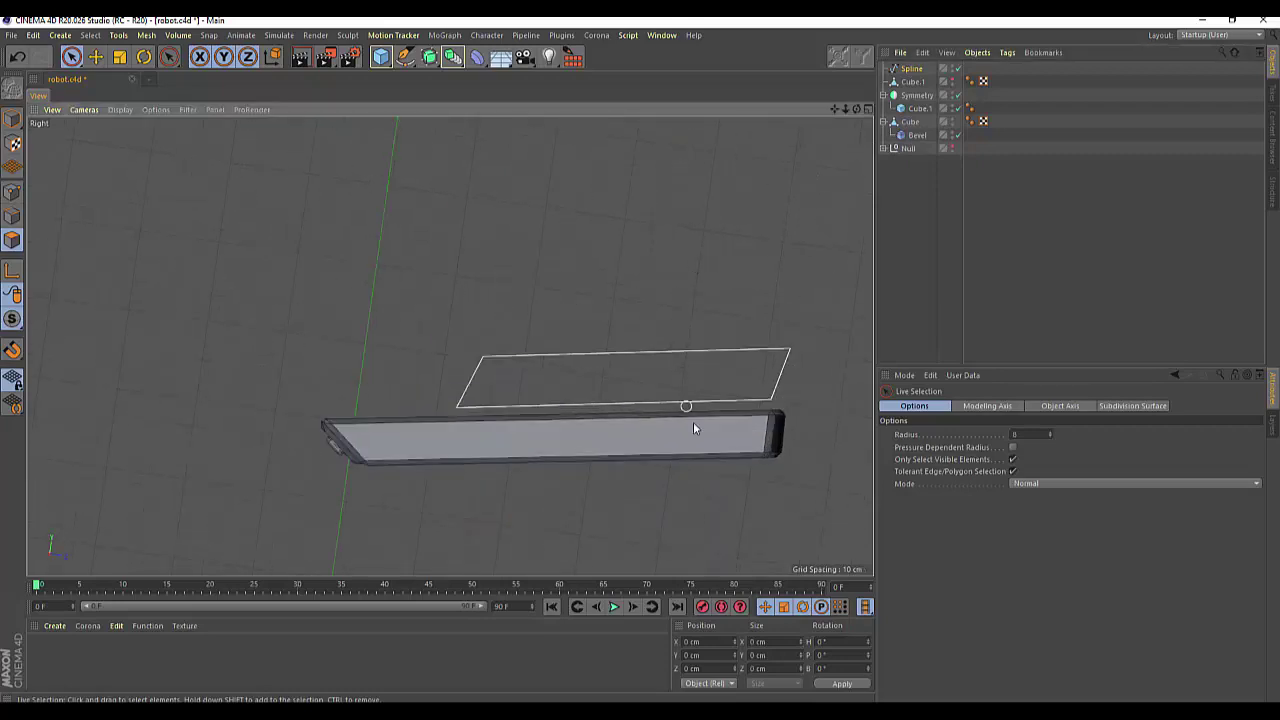
pyautogui.scroll(5, 700, 415)
pyautogui.scroll(2, 699, 416)
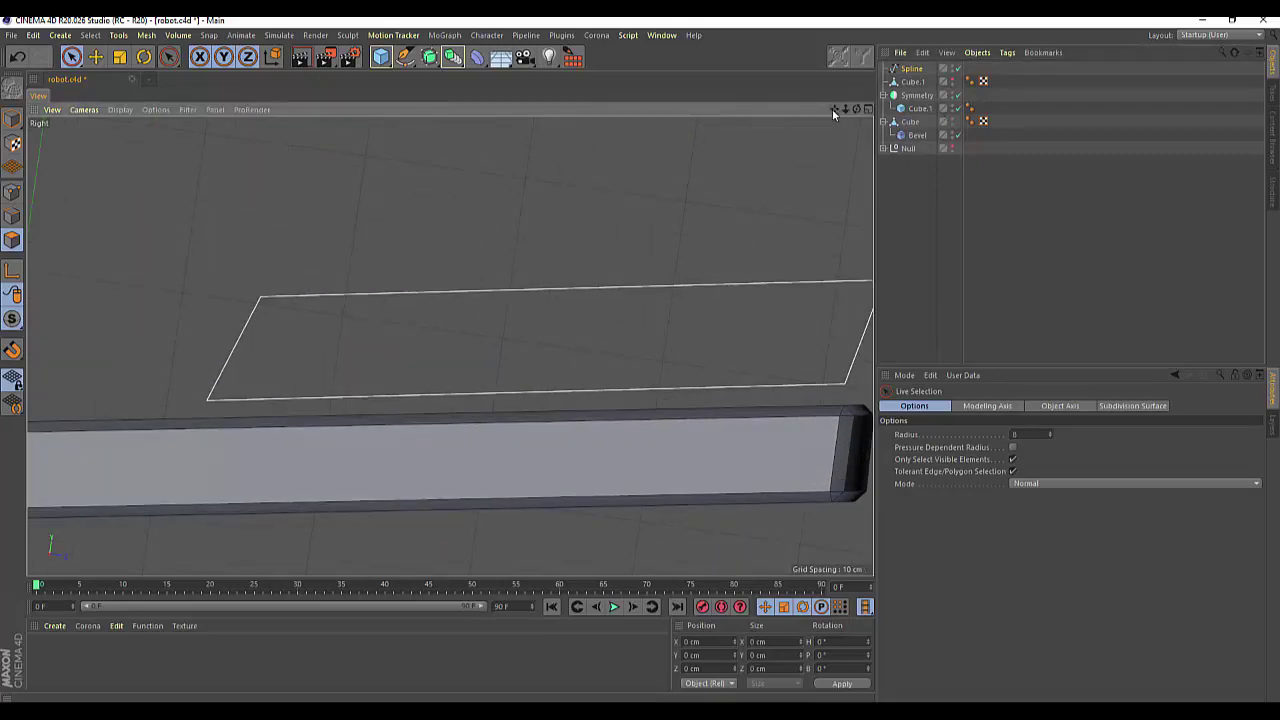
pyautogui.moveTo(835, 111); pyautogui.dragTo(450, 346)
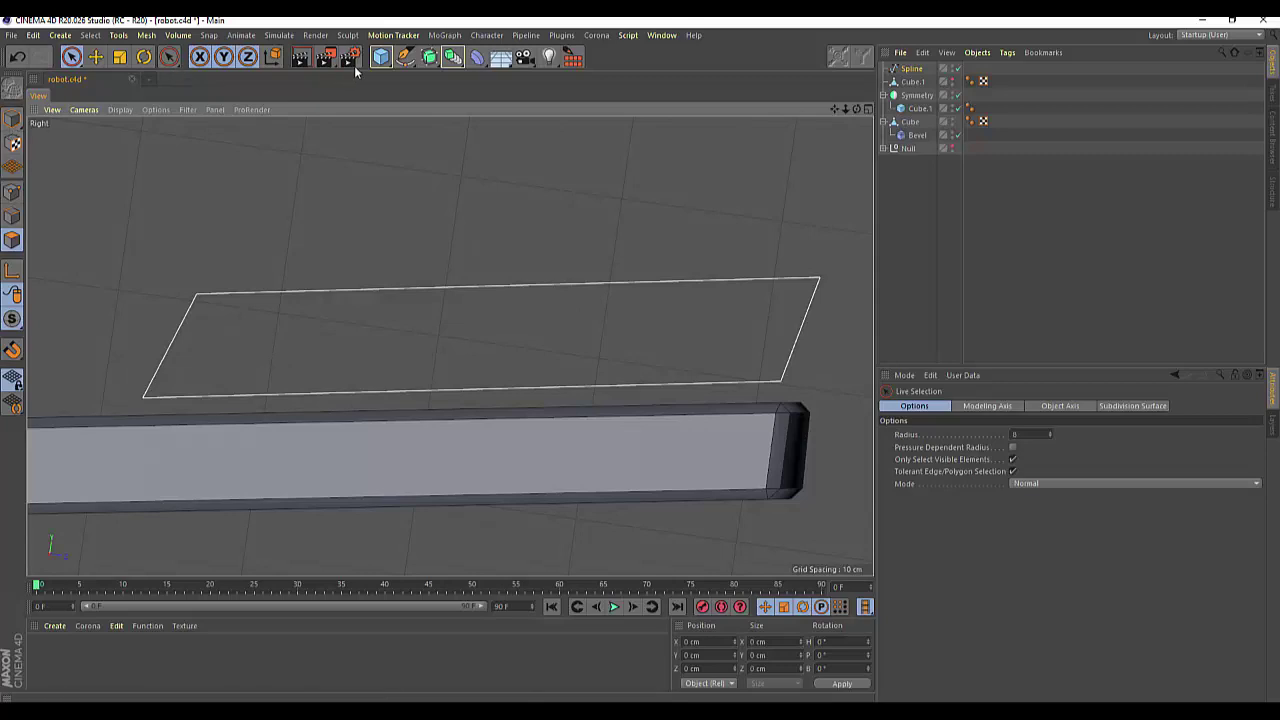
# Draw the first rectangular window opening at the right of the outline with the Pen tool.
pyautogui.click(405, 57)
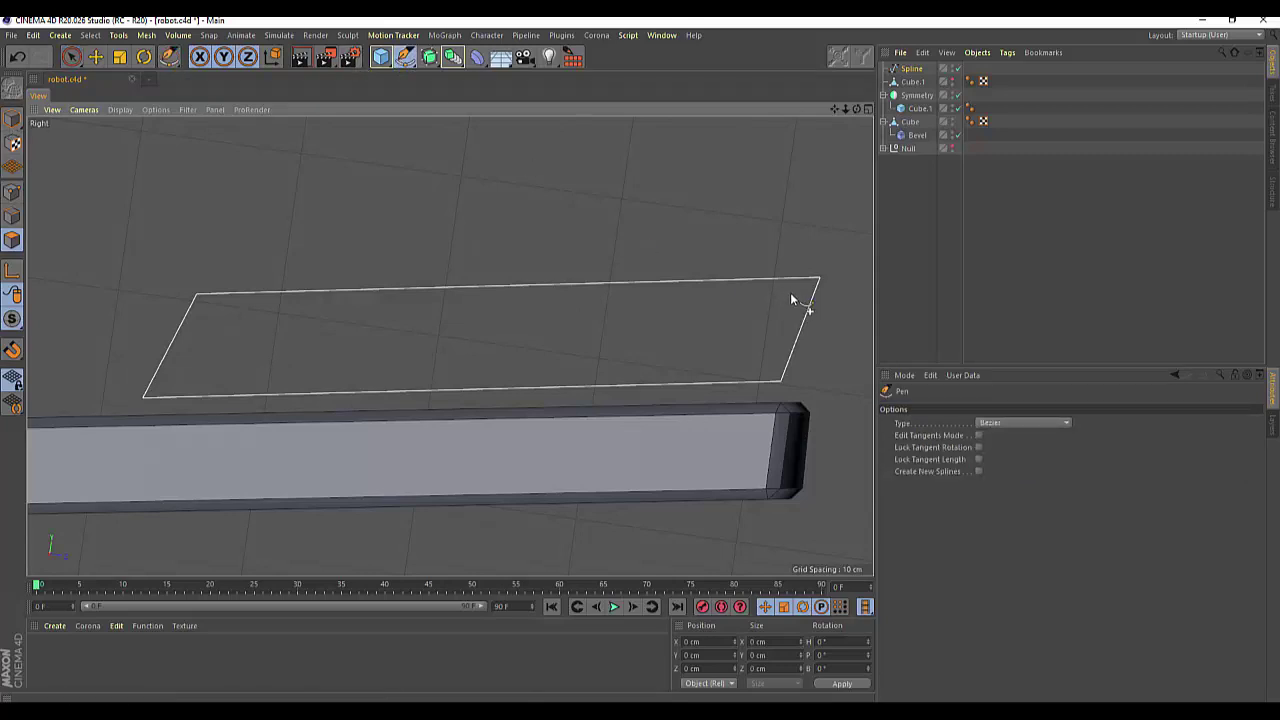
pyautogui.click(793, 295)
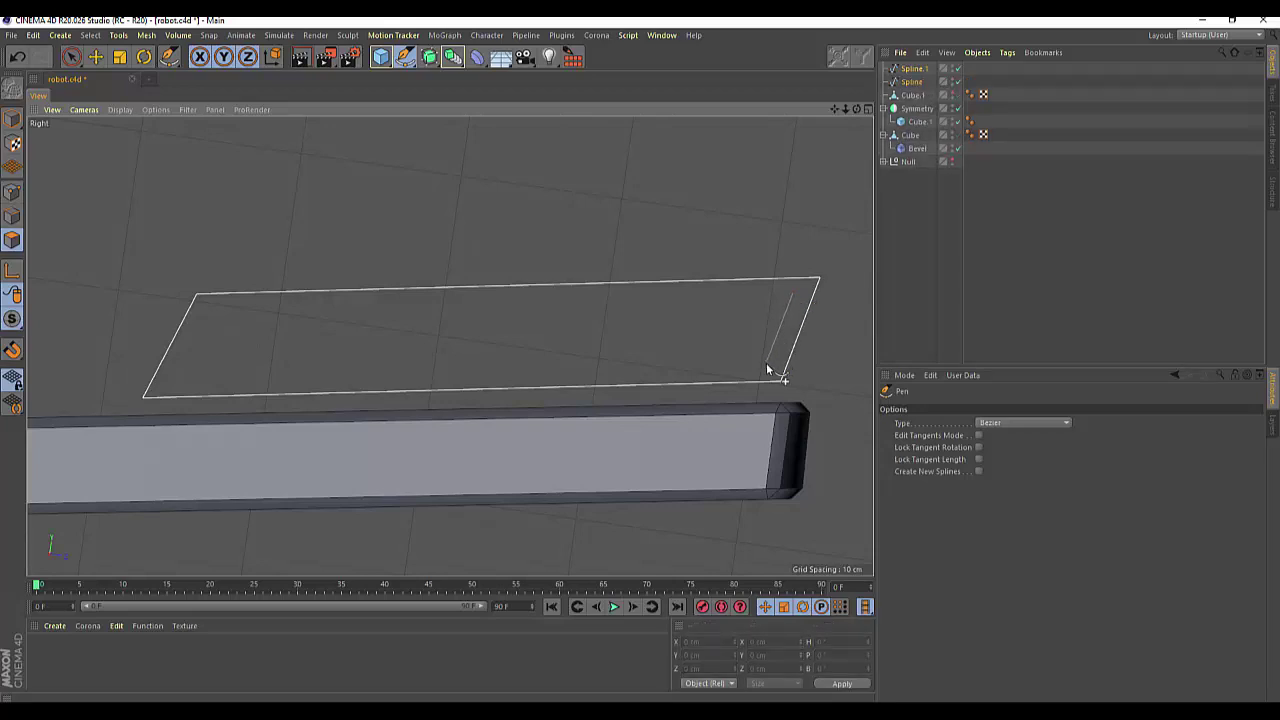
pyautogui.click(766, 365)
pyautogui.click(597, 369)
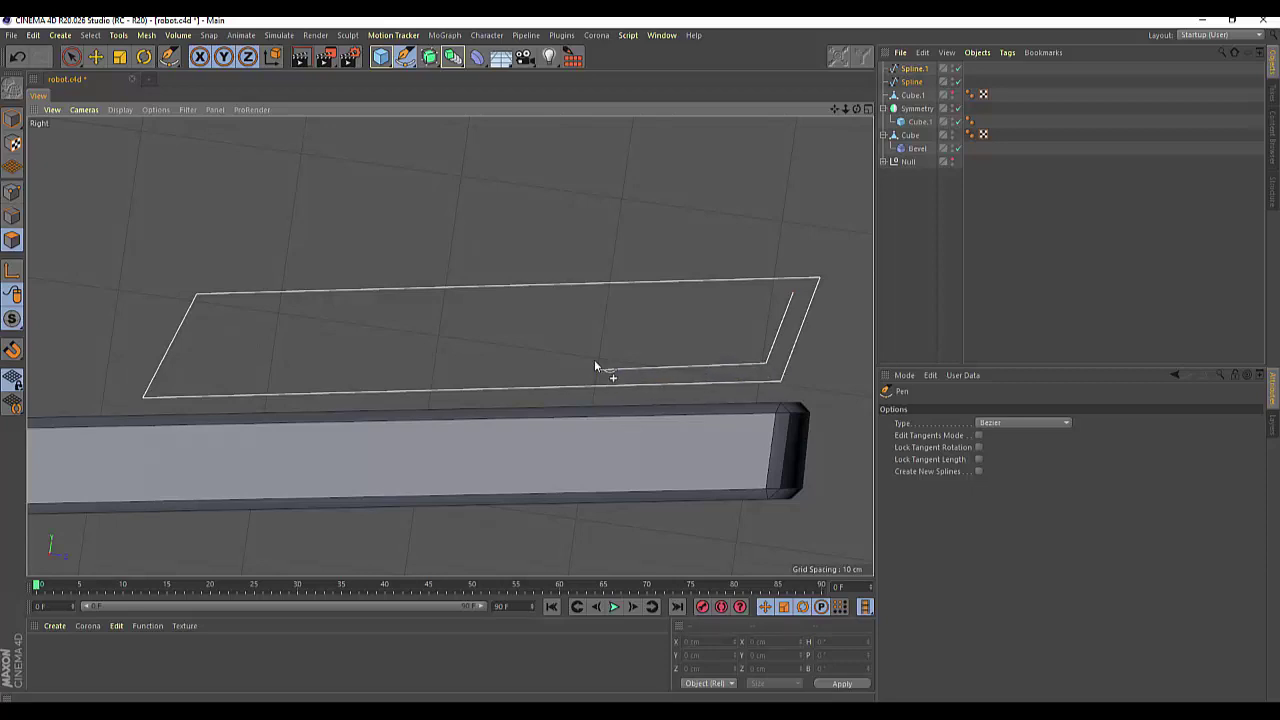
pyautogui.click(597, 297)
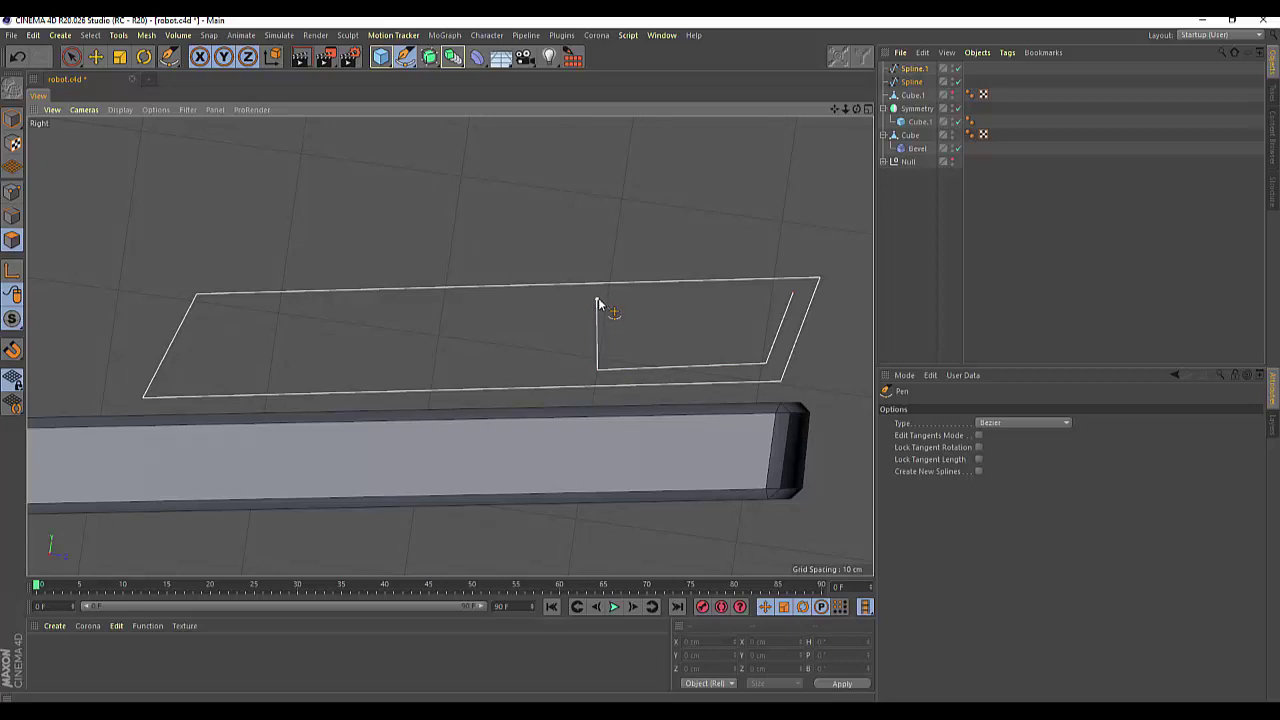
pyautogui.click(792, 294)
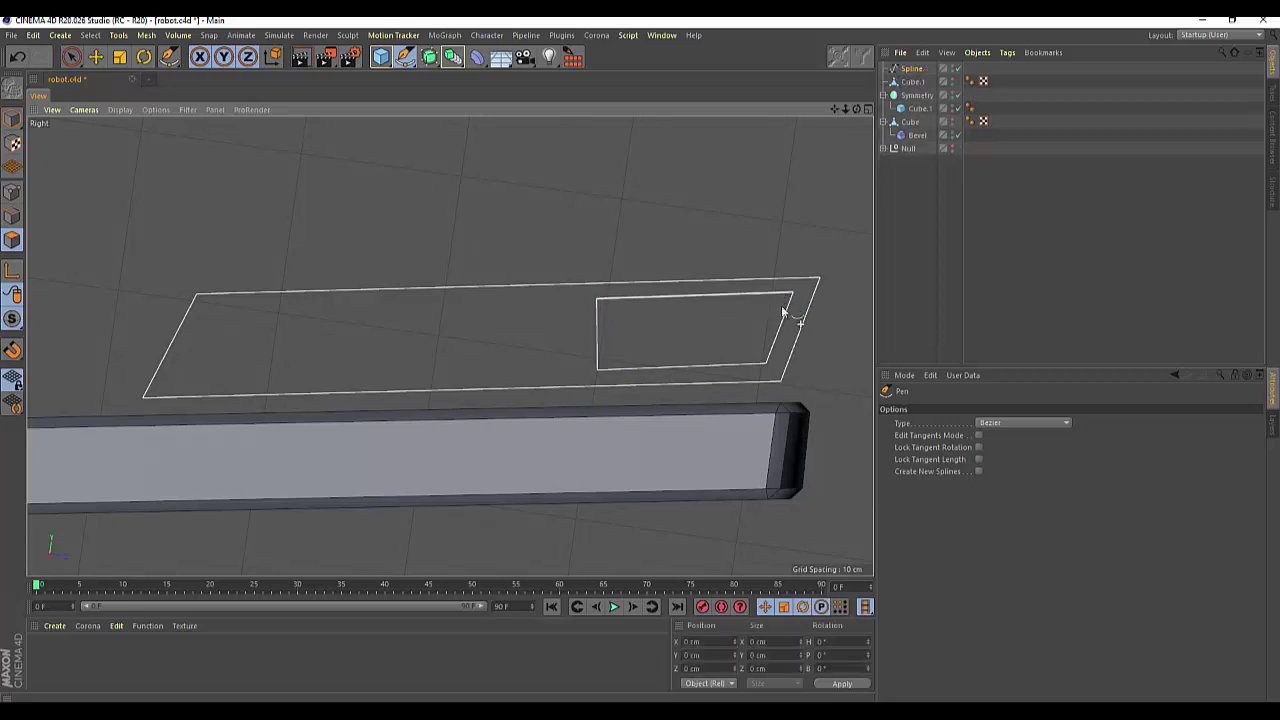
# Draw a second rectangular opening to the left of the first.
pyautogui.click(576, 304)
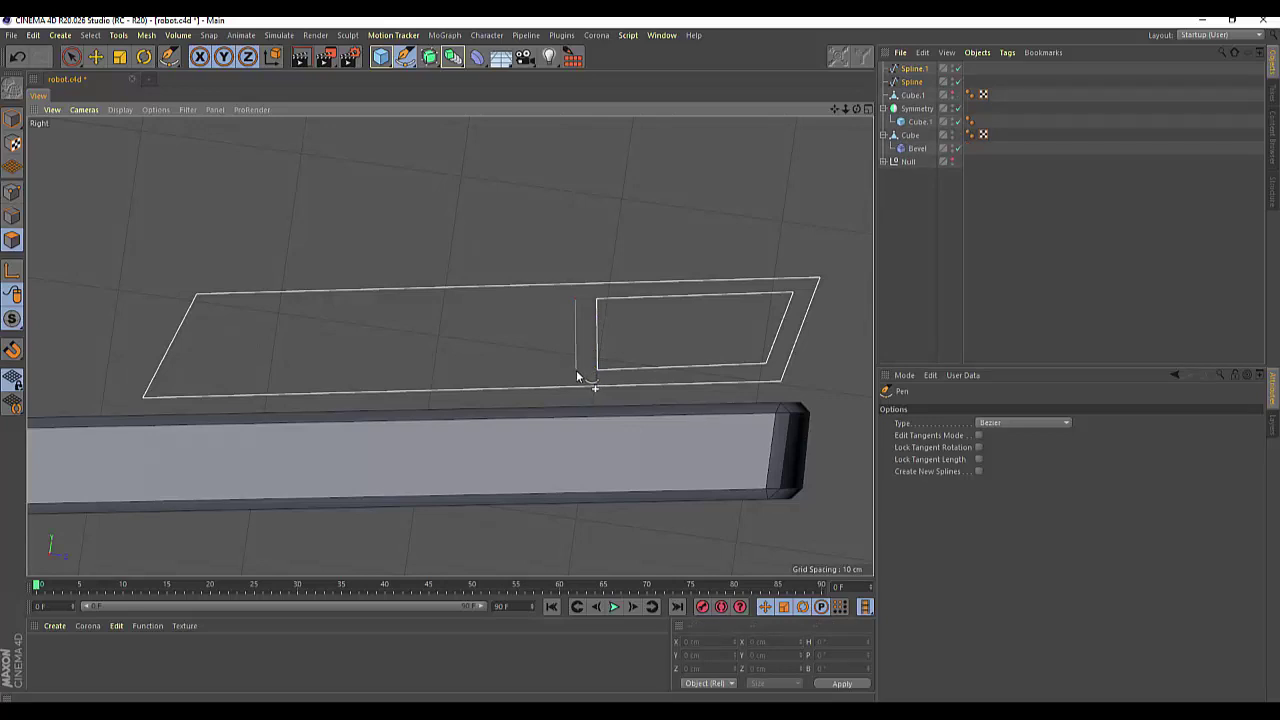
pyautogui.click(576, 370)
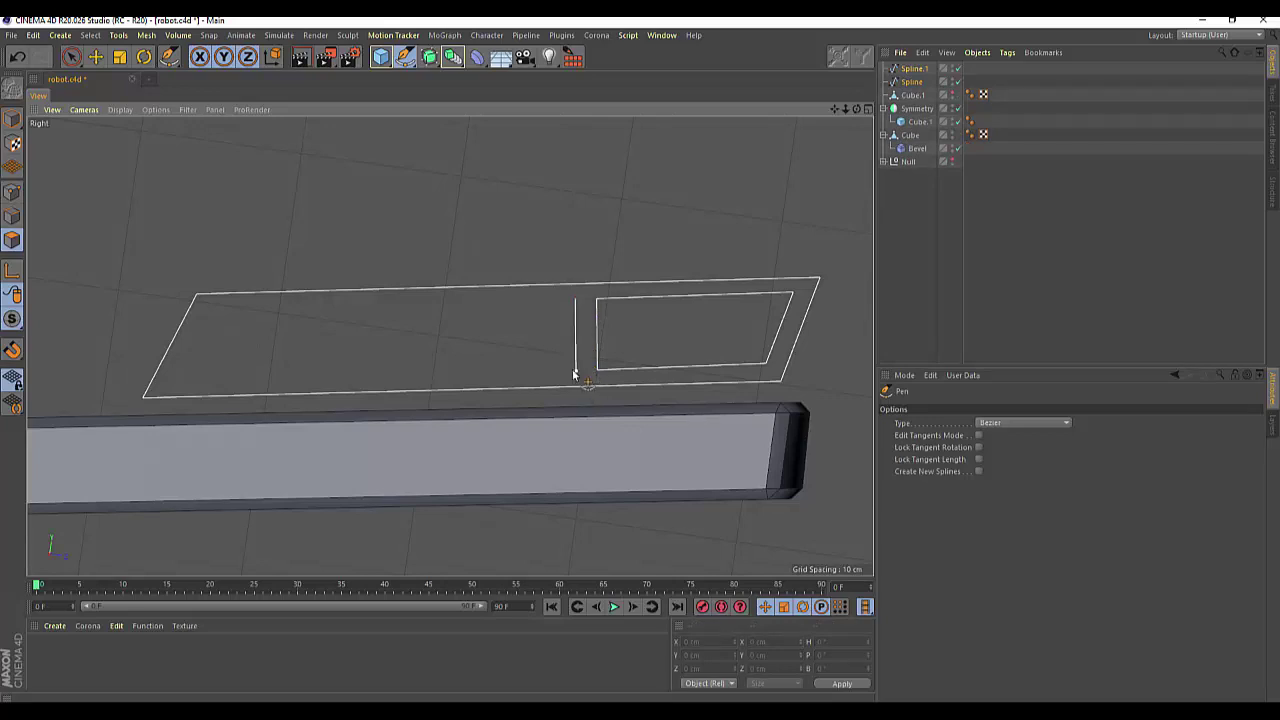
pyautogui.click(383, 378)
pyautogui.click(430, 305)
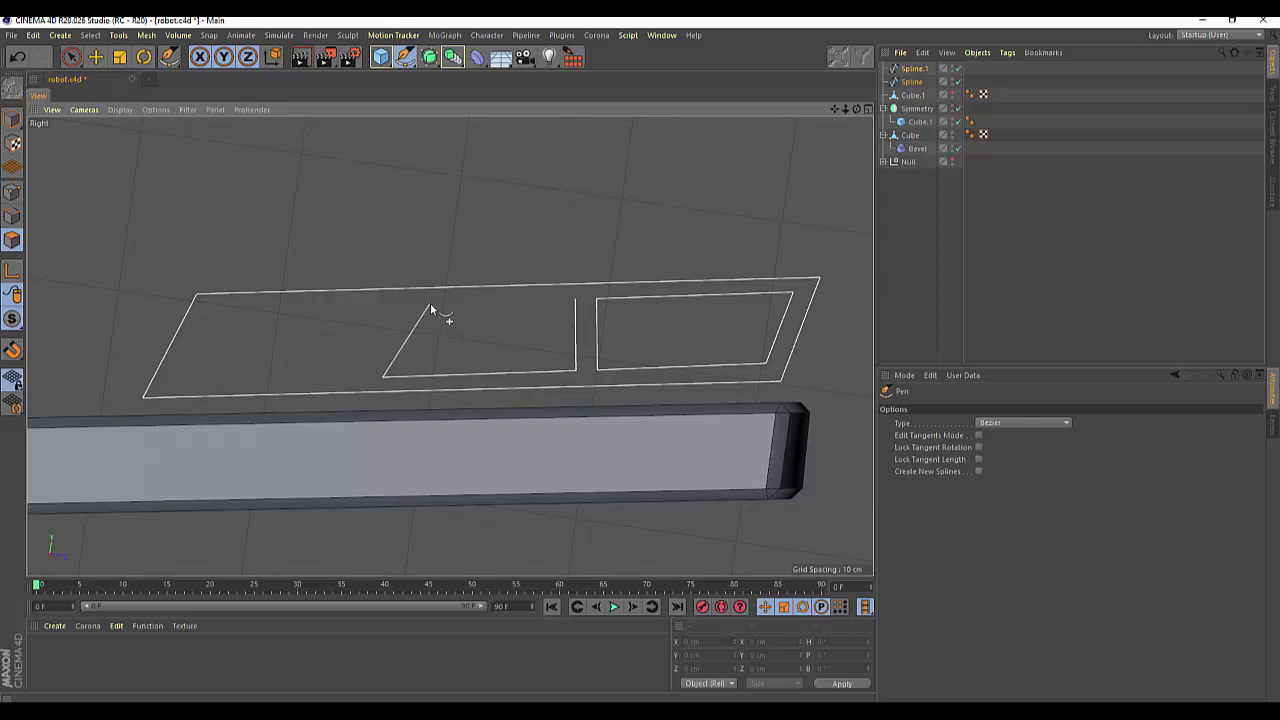
pyautogui.click(572, 300)
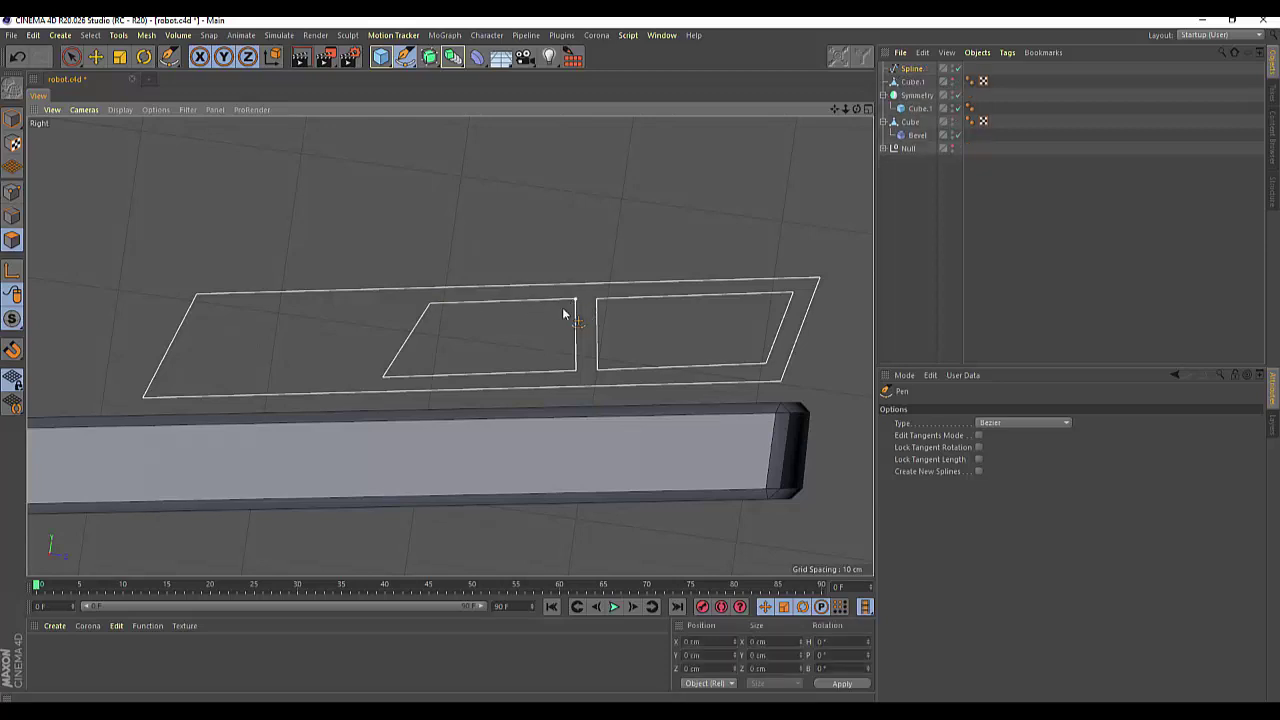
# Draw the third rectangular opening at the left end of the outline.
pyautogui.click(406, 305)
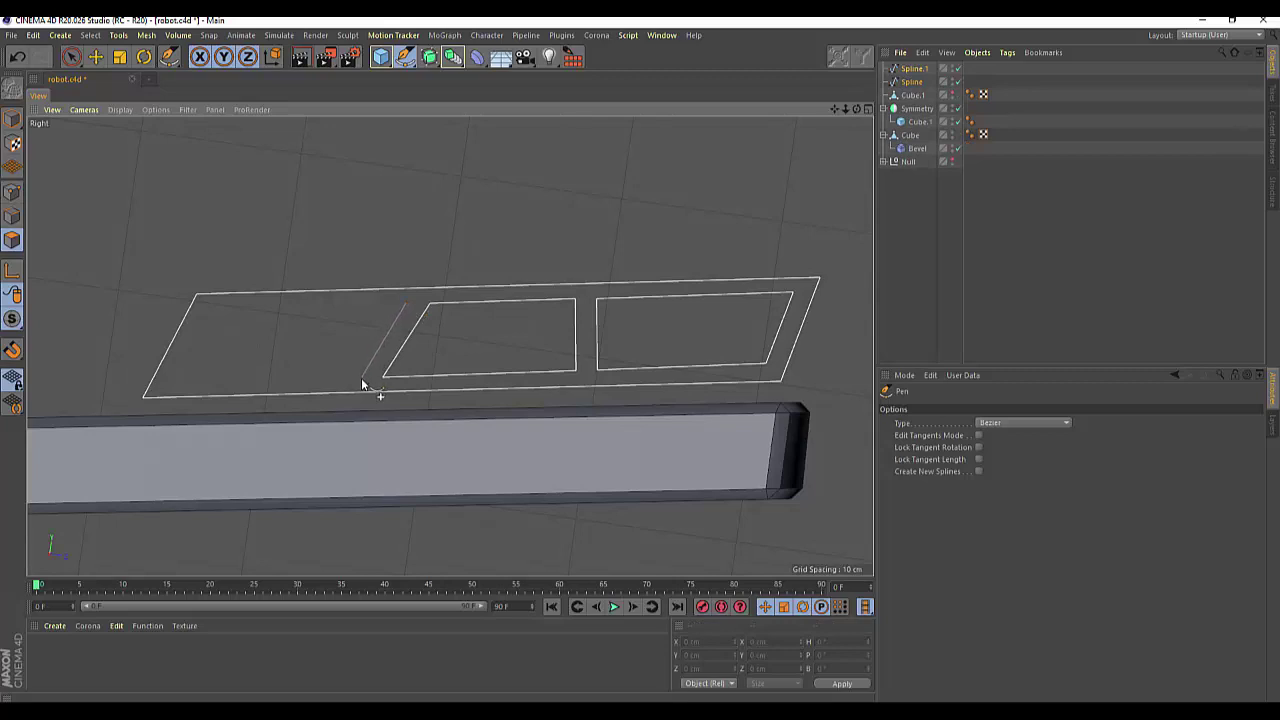
pyautogui.click(362, 381)
pyautogui.click(172, 379)
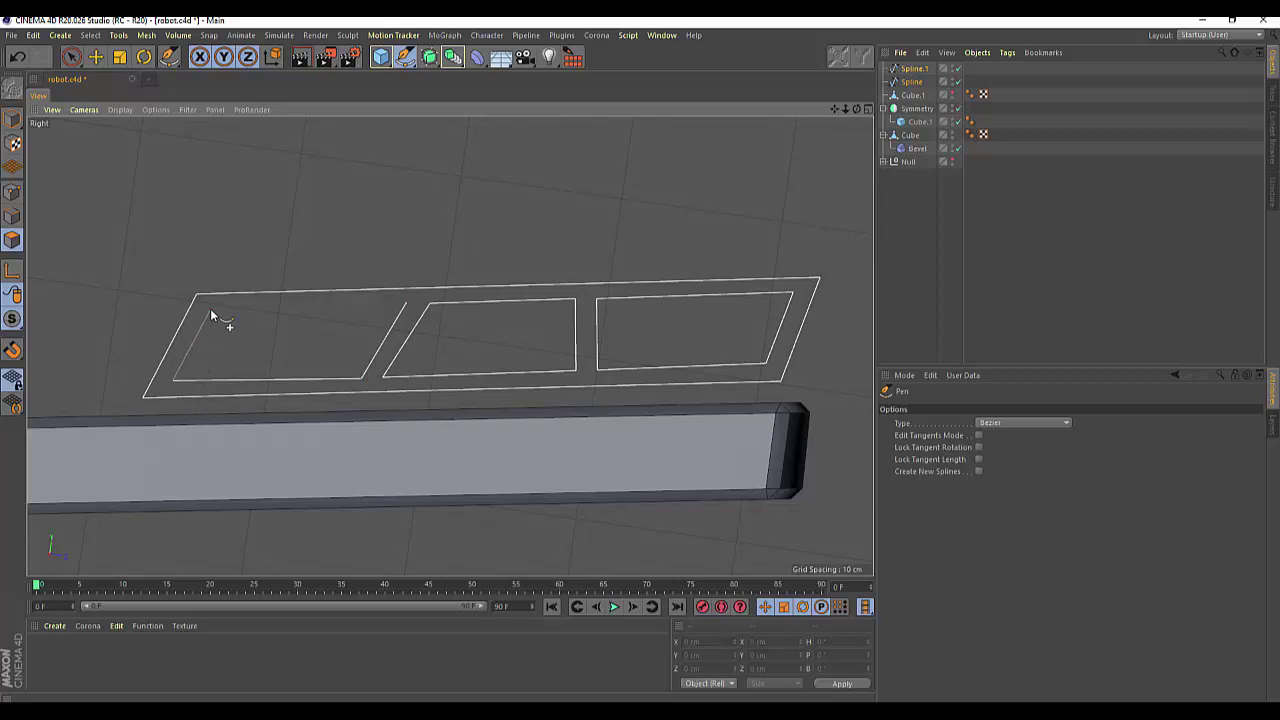
pyautogui.click(210, 312)
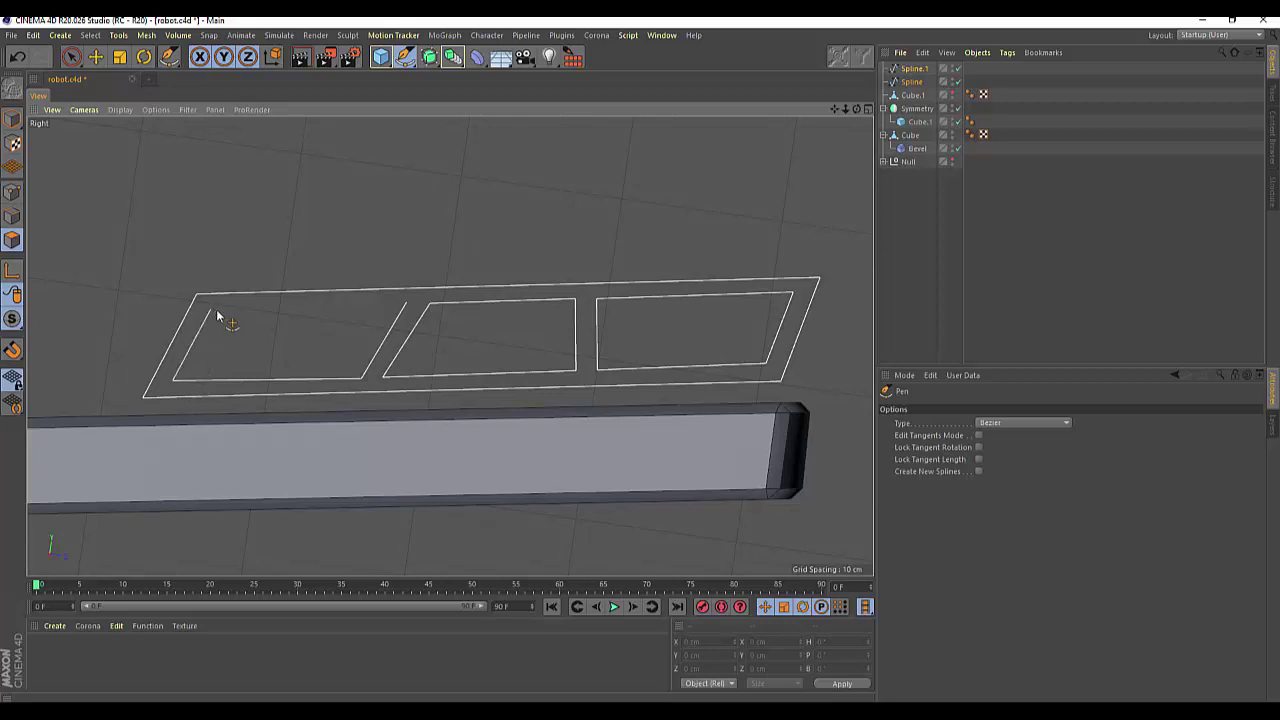
pyautogui.click(406, 304)
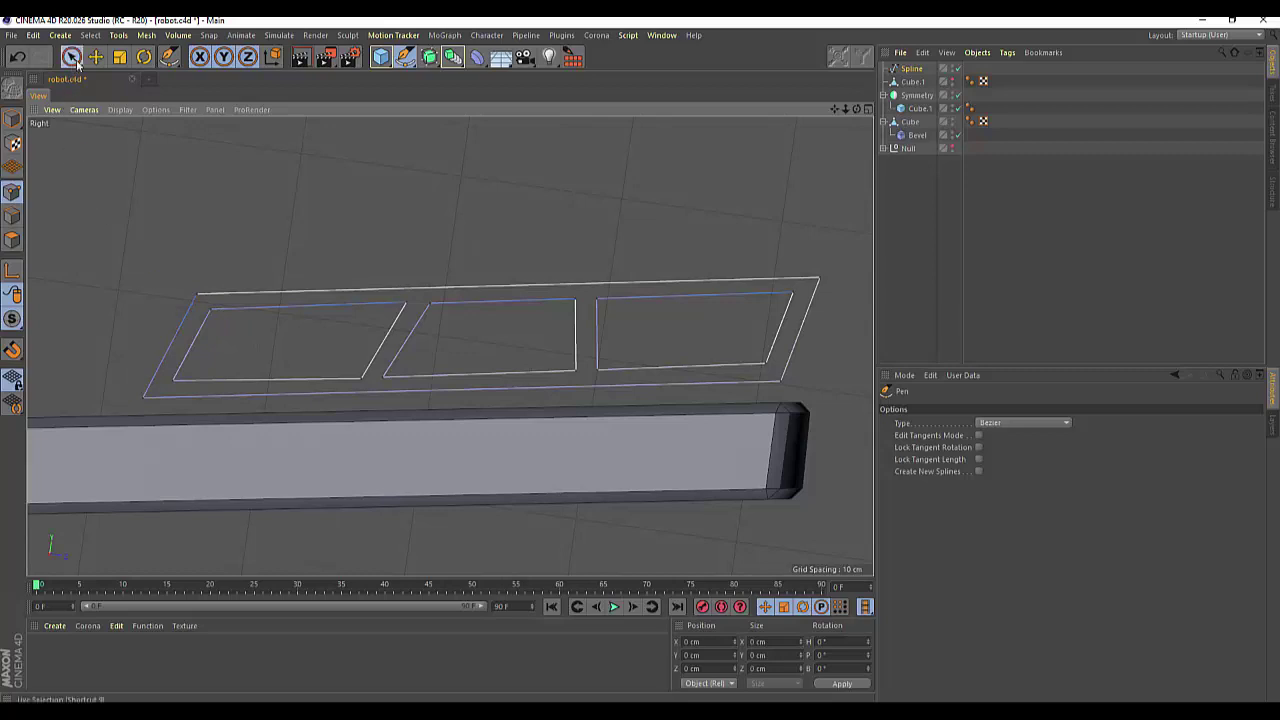
# Nudge the top and bottom points of the left divider to straighten it.
pyautogui.moveTo(71, 57); pyautogui.dragTo(95, 78)
pyautogui.click(404, 304)
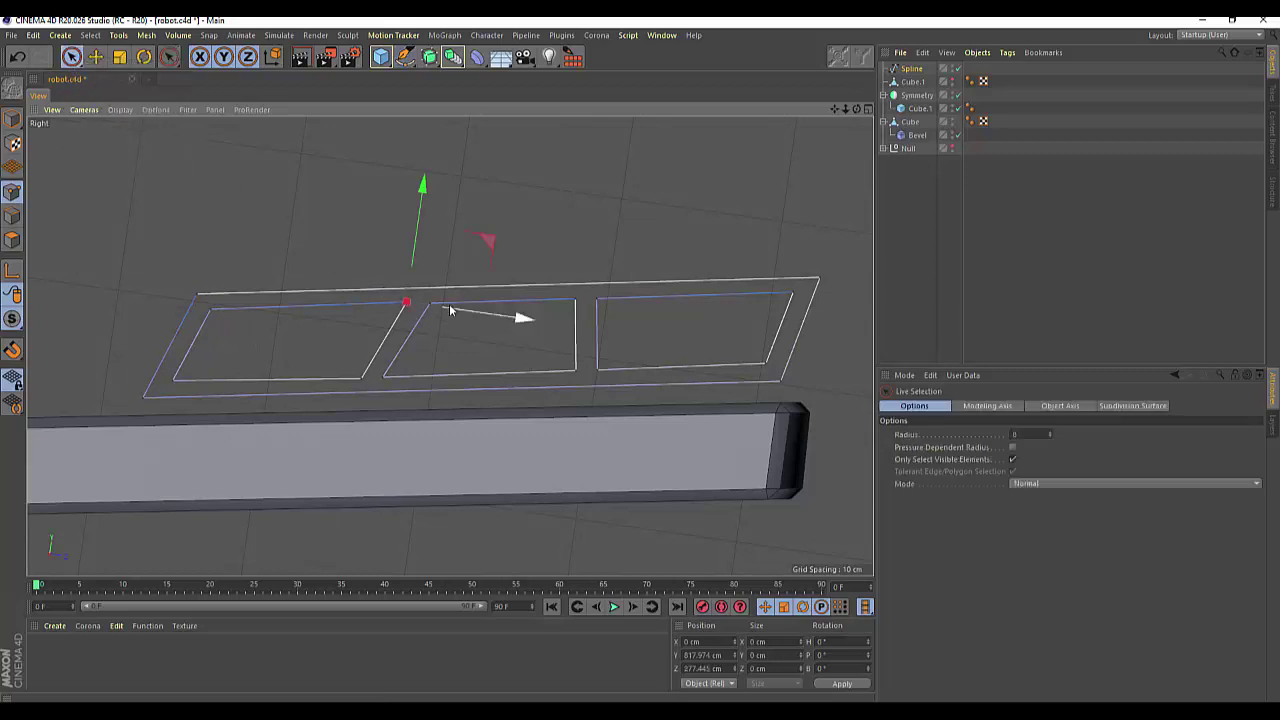
pyautogui.moveTo(523, 321); pyautogui.dragTo(527, 319)
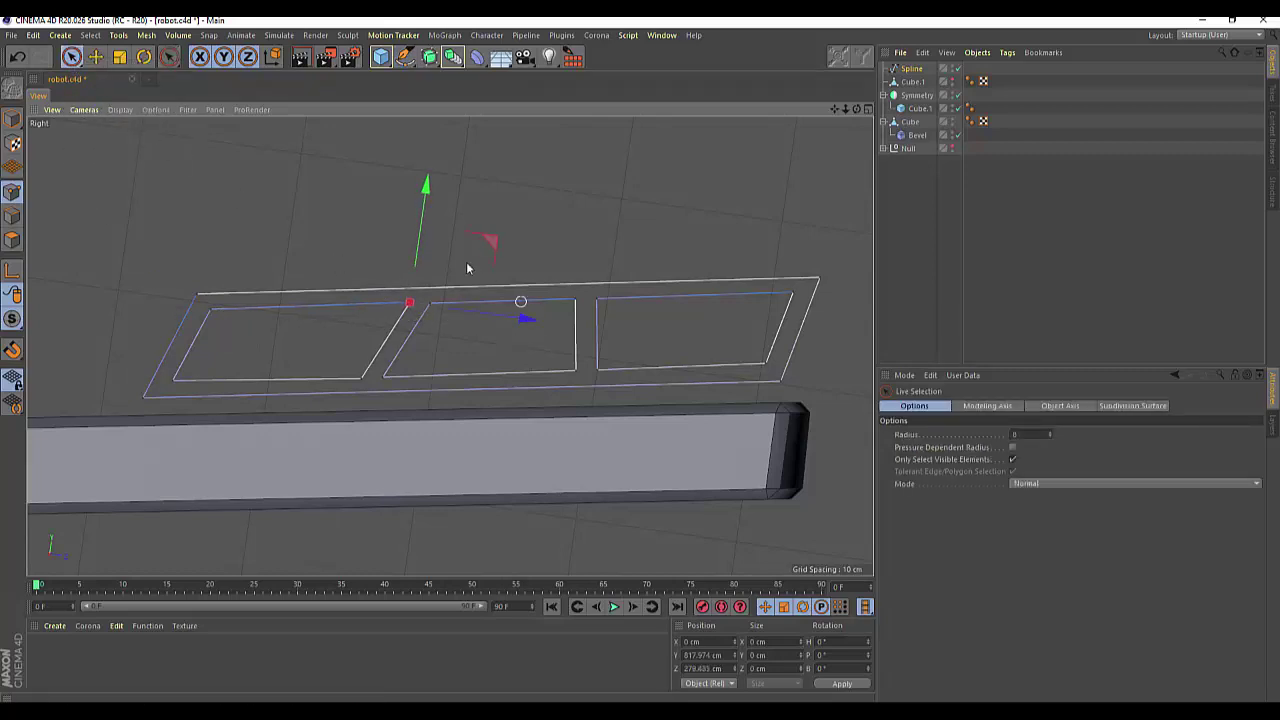
pyautogui.moveTo(425, 197); pyautogui.dragTo(425, 201)
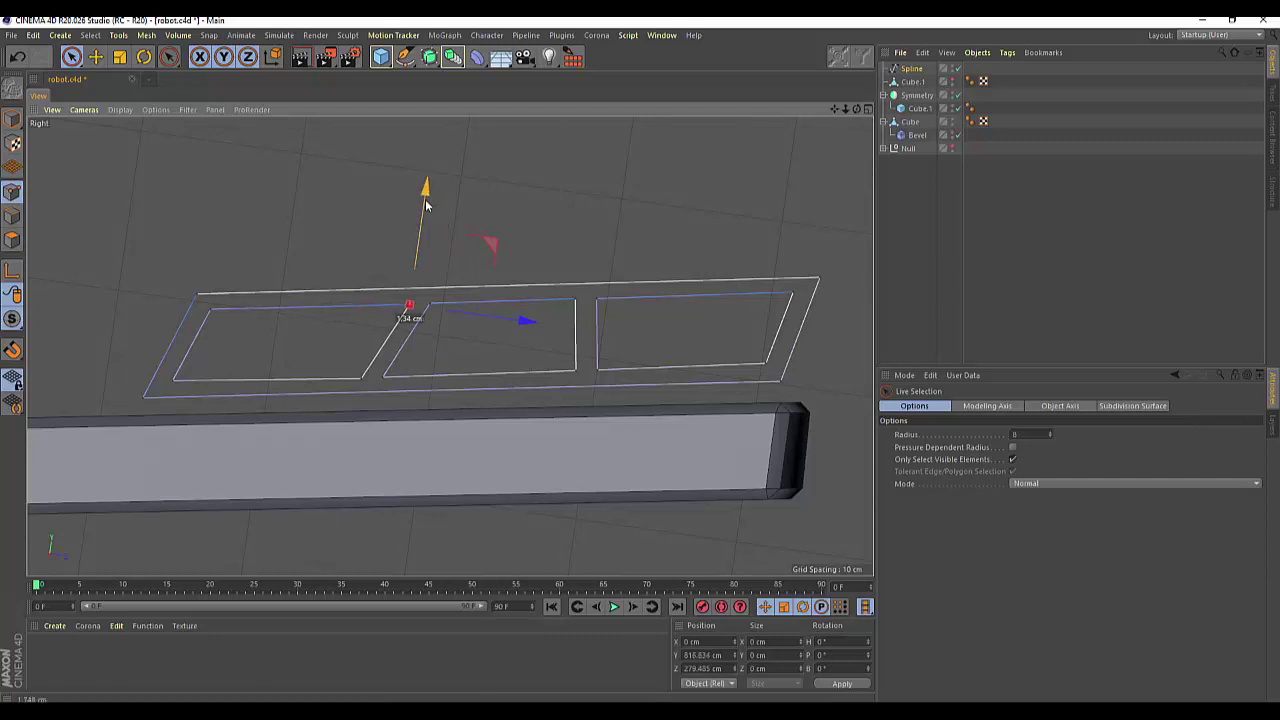
pyautogui.click(361, 382)
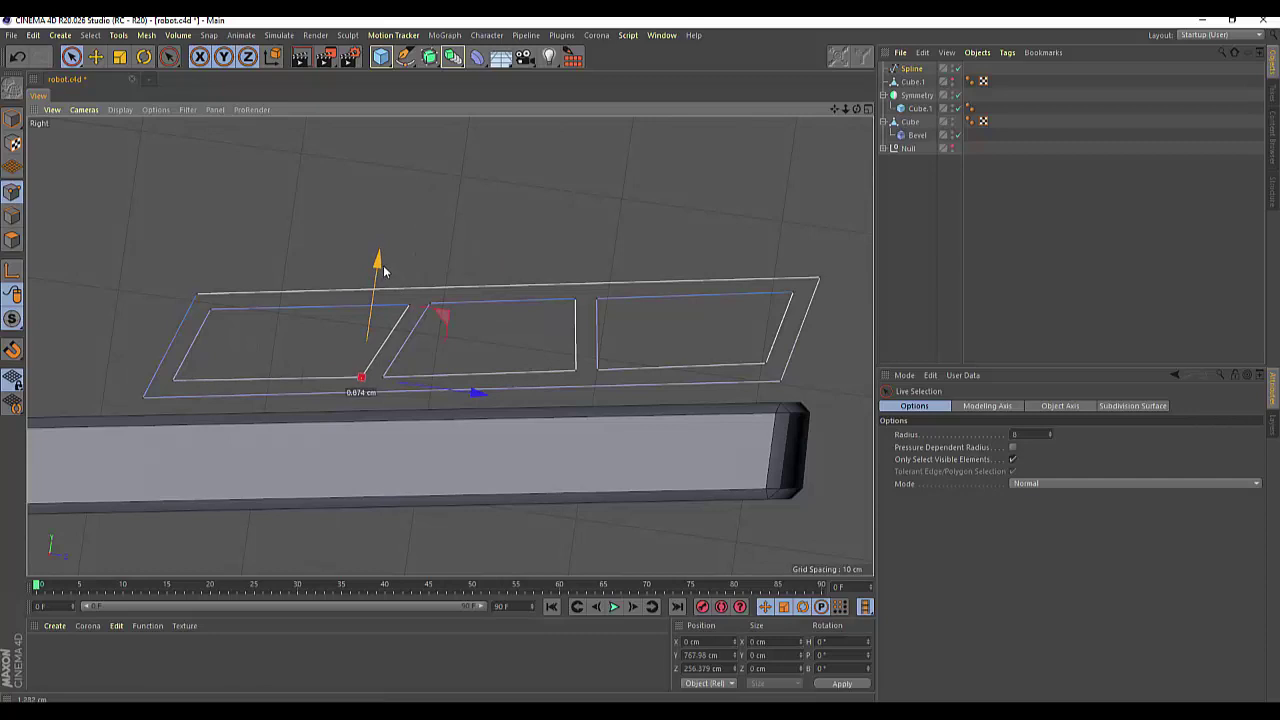
pyautogui.moveTo(382, 268); pyautogui.dragTo(382, 270)
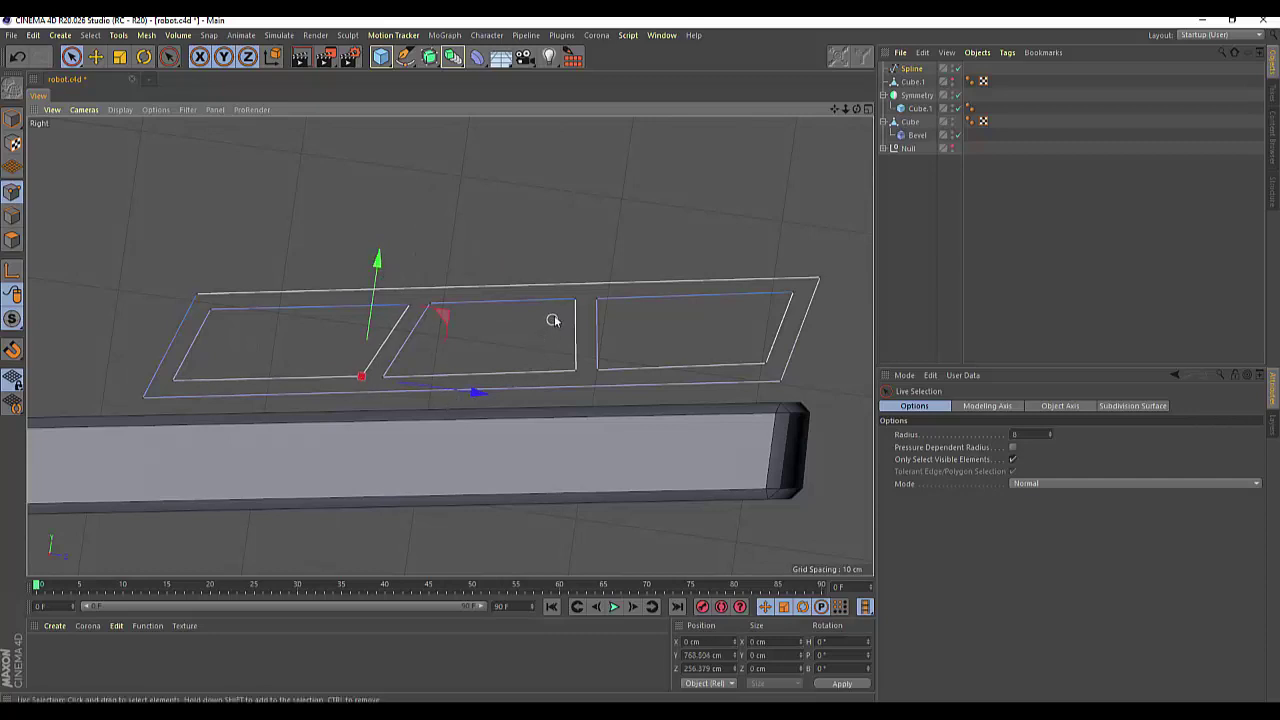
# Shift both points of the right divider edge slightly right.
pyautogui.moveTo(571, 300); pyautogui.dragTo(577, 369)
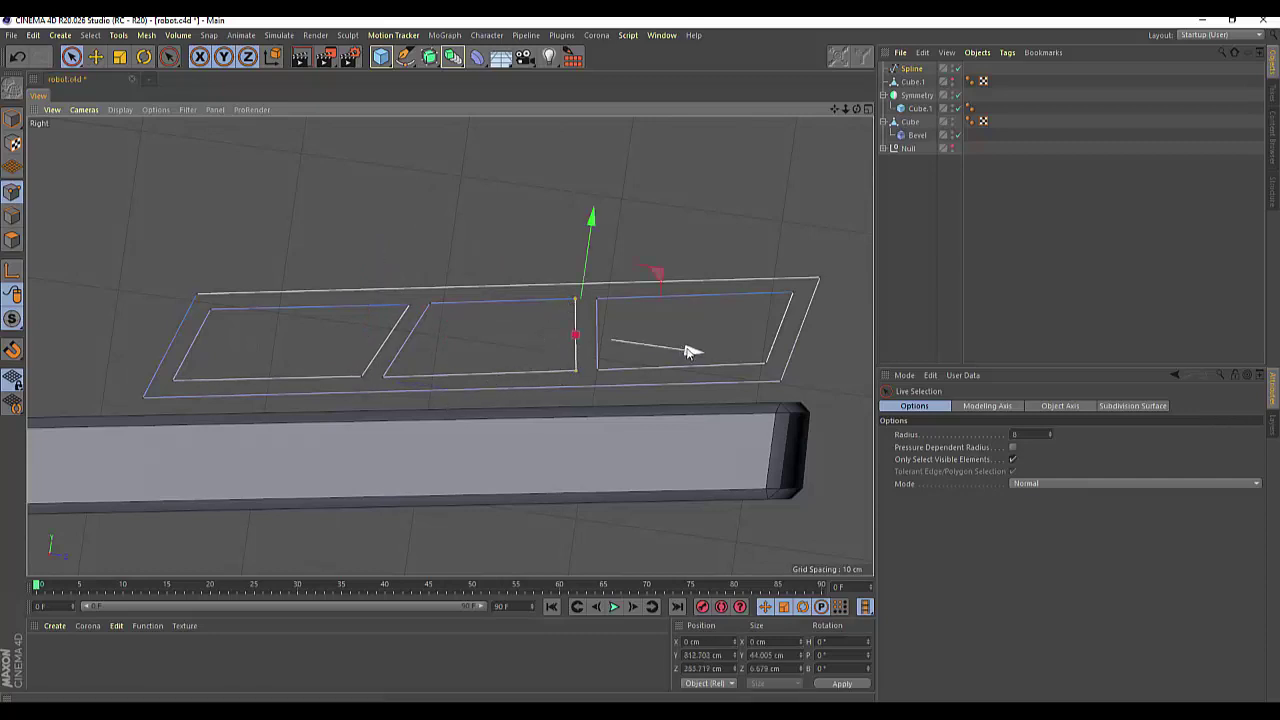
pyautogui.moveTo(689, 350); pyautogui.dragTo(693, 352)
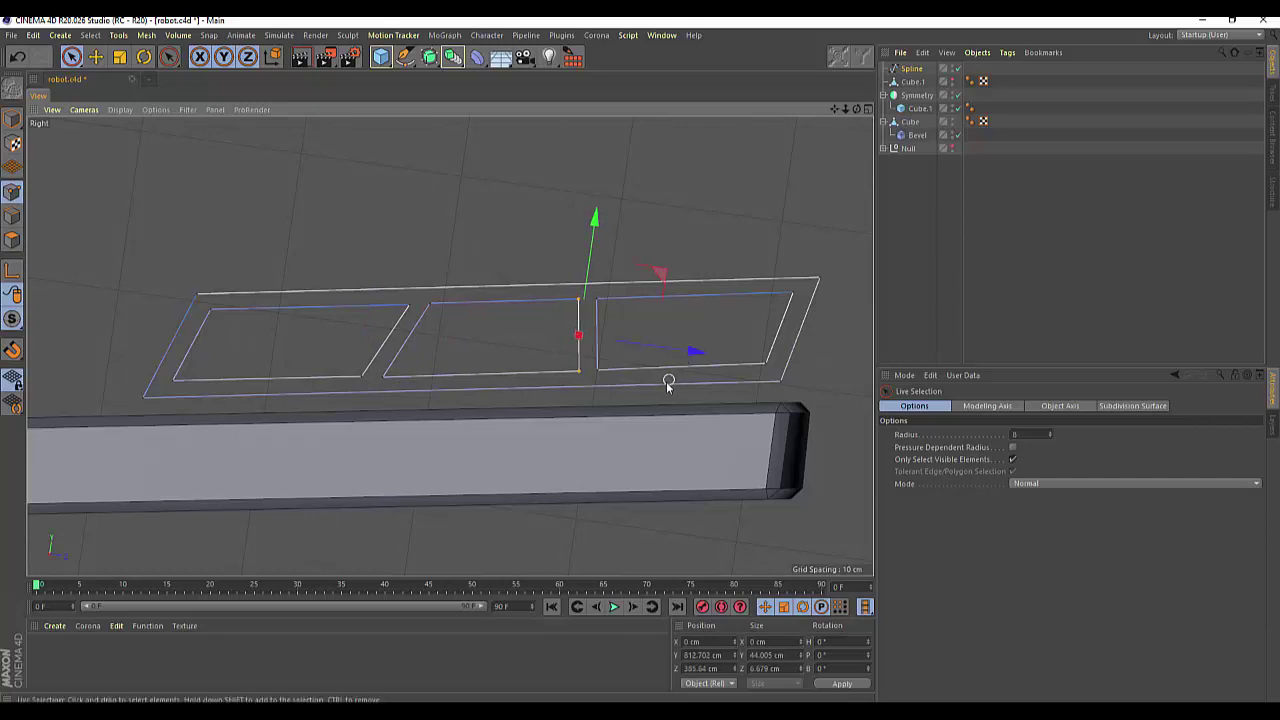
pyautogui.click(910, 69)
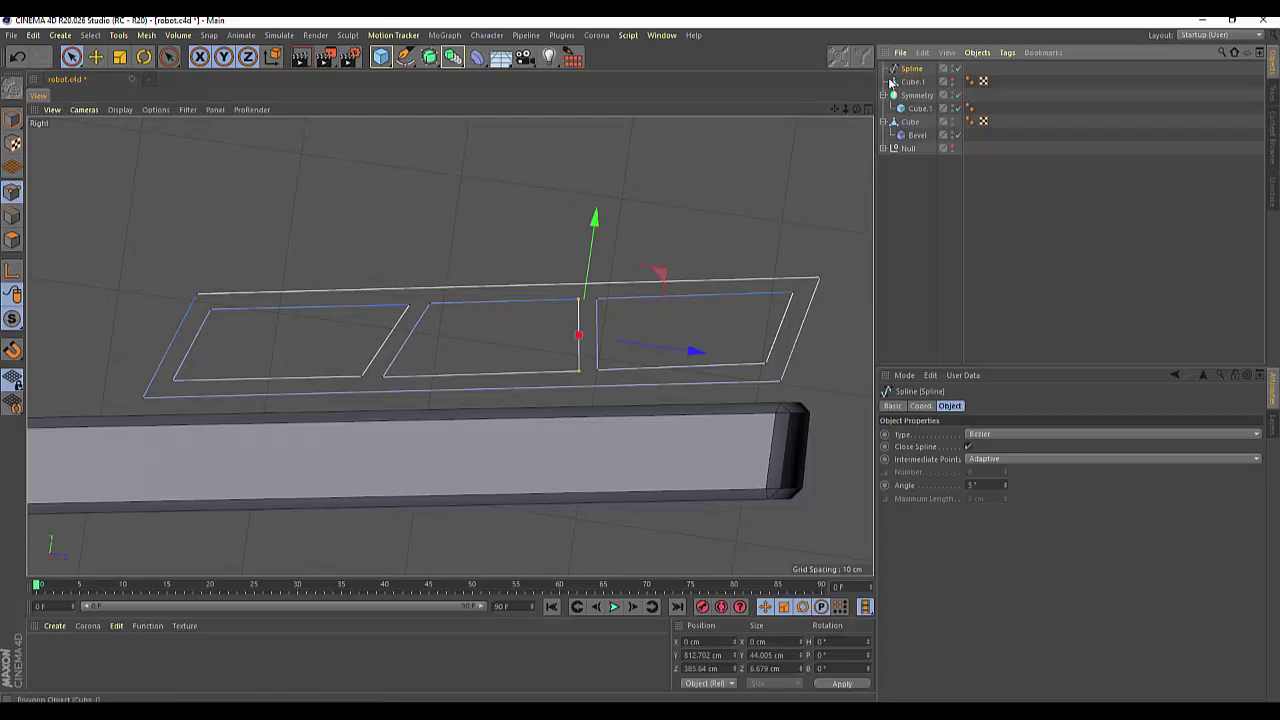
# Put the frame spline inside a new Extrude with Z movement 6.
pyautogui.moveTo(429, 57); pyautogui.dragTo(586, 82)
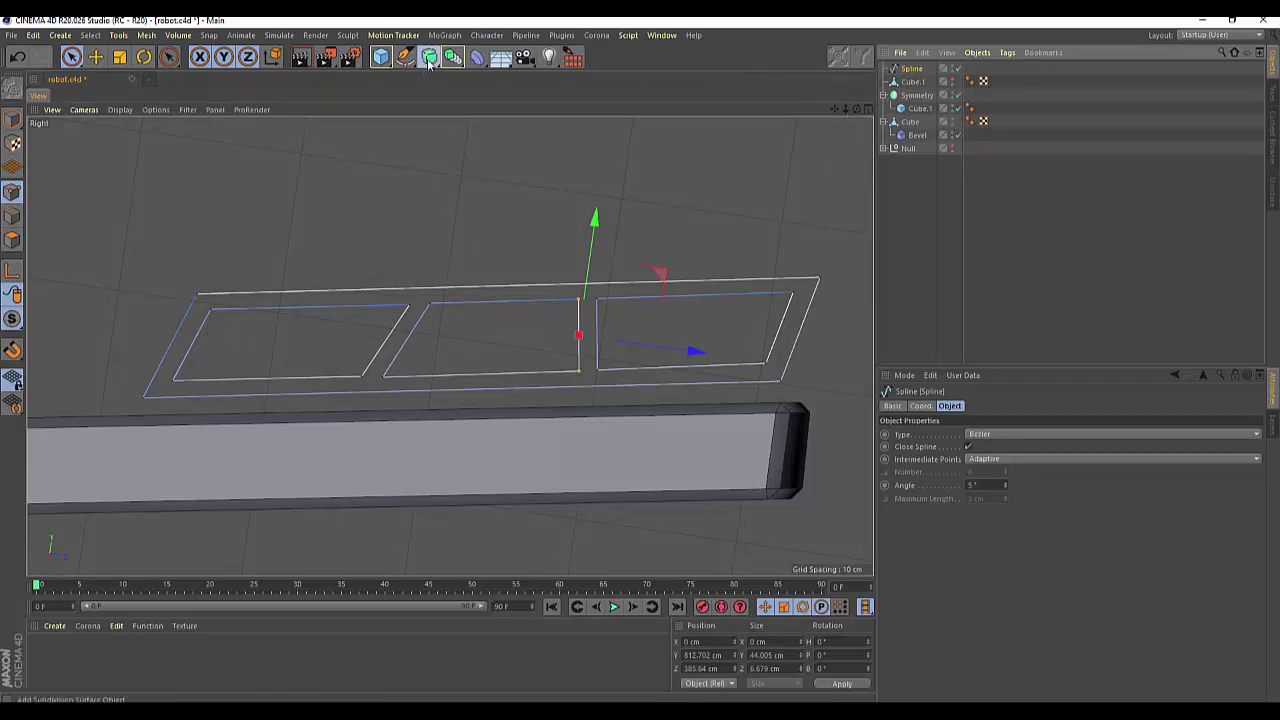
pyautogui.click(586, 77)
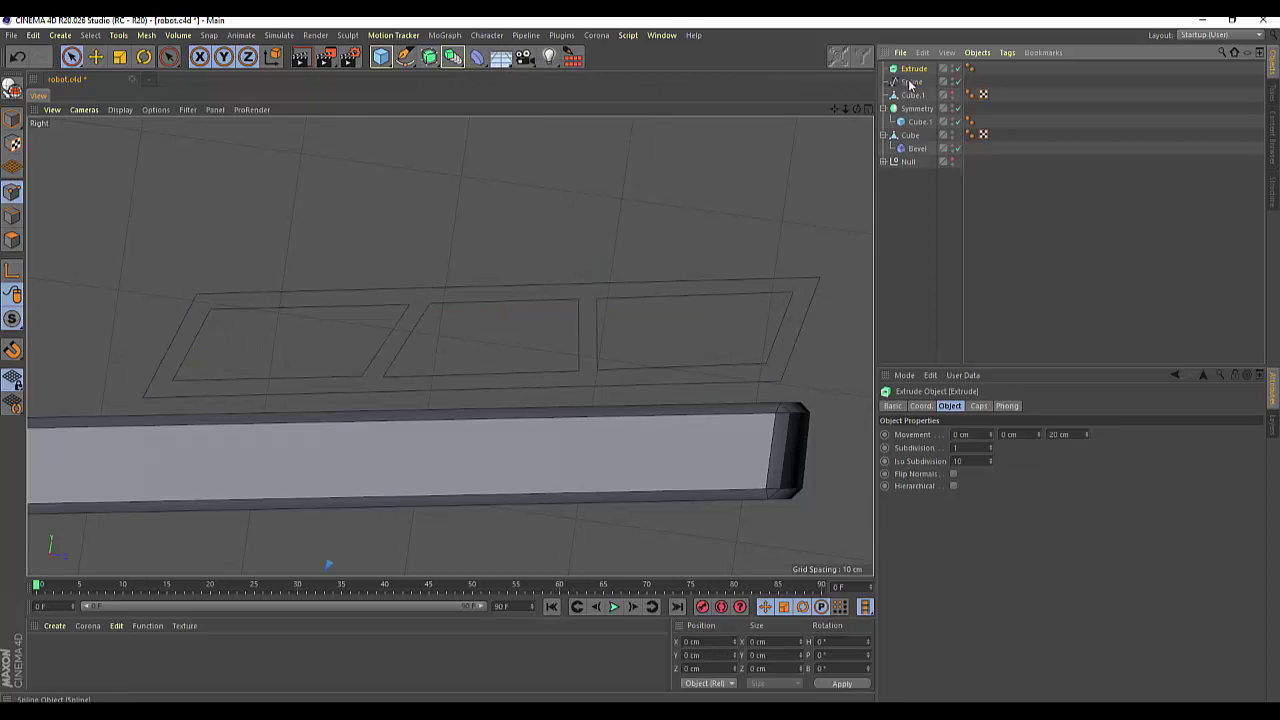
pyautogui.moveTo(910, 70); pyautogui.dragTo(912, 72)
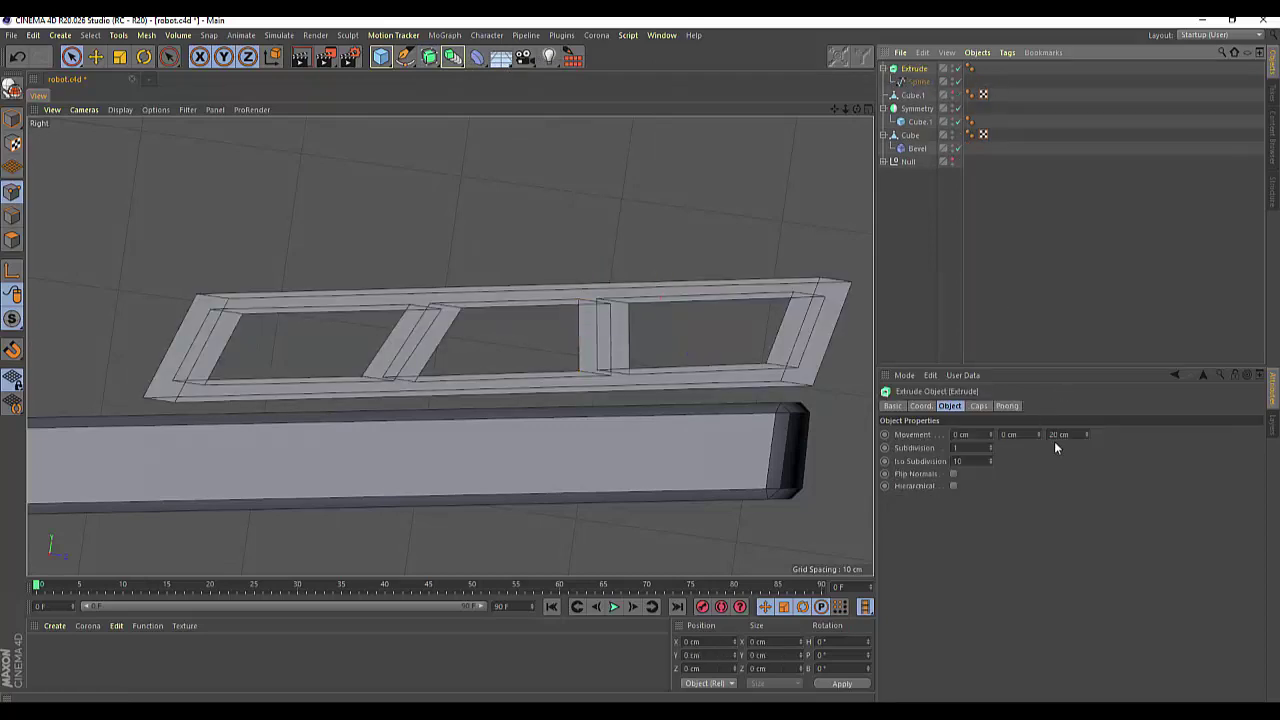
pyautogui.click(1058, 434)
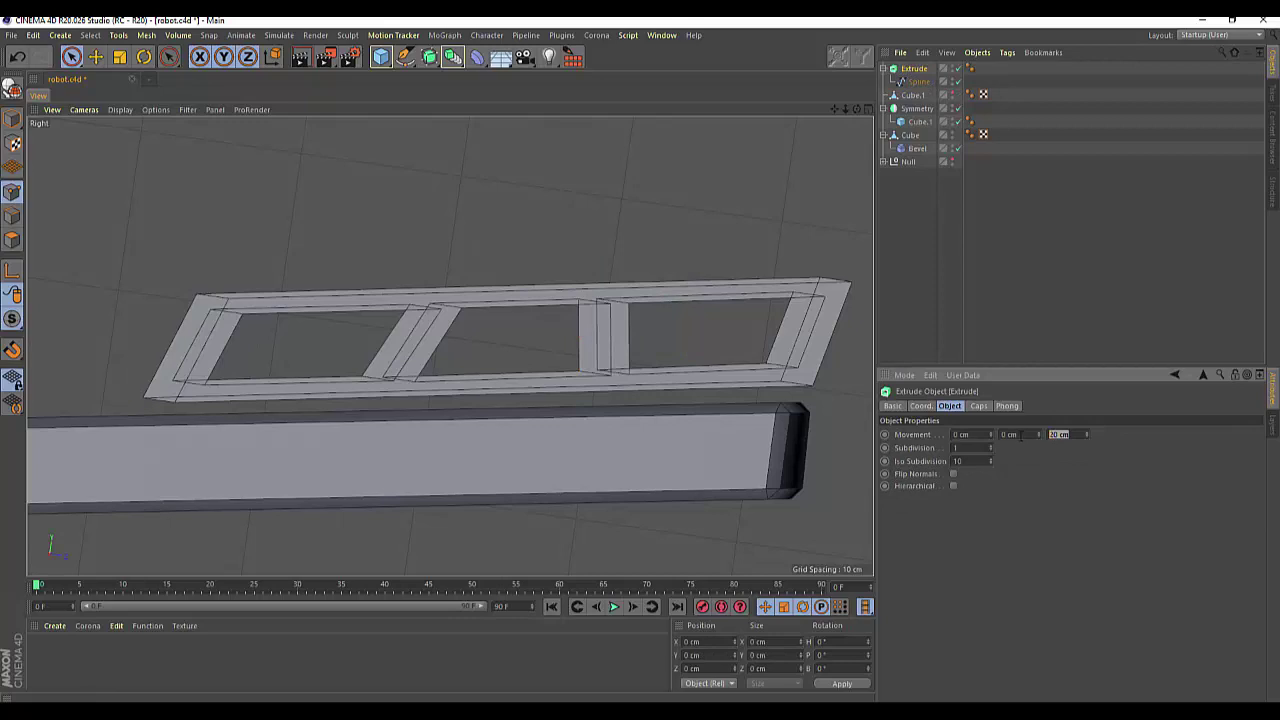
pyautogui.write('6')
pyautogui.press('Return')
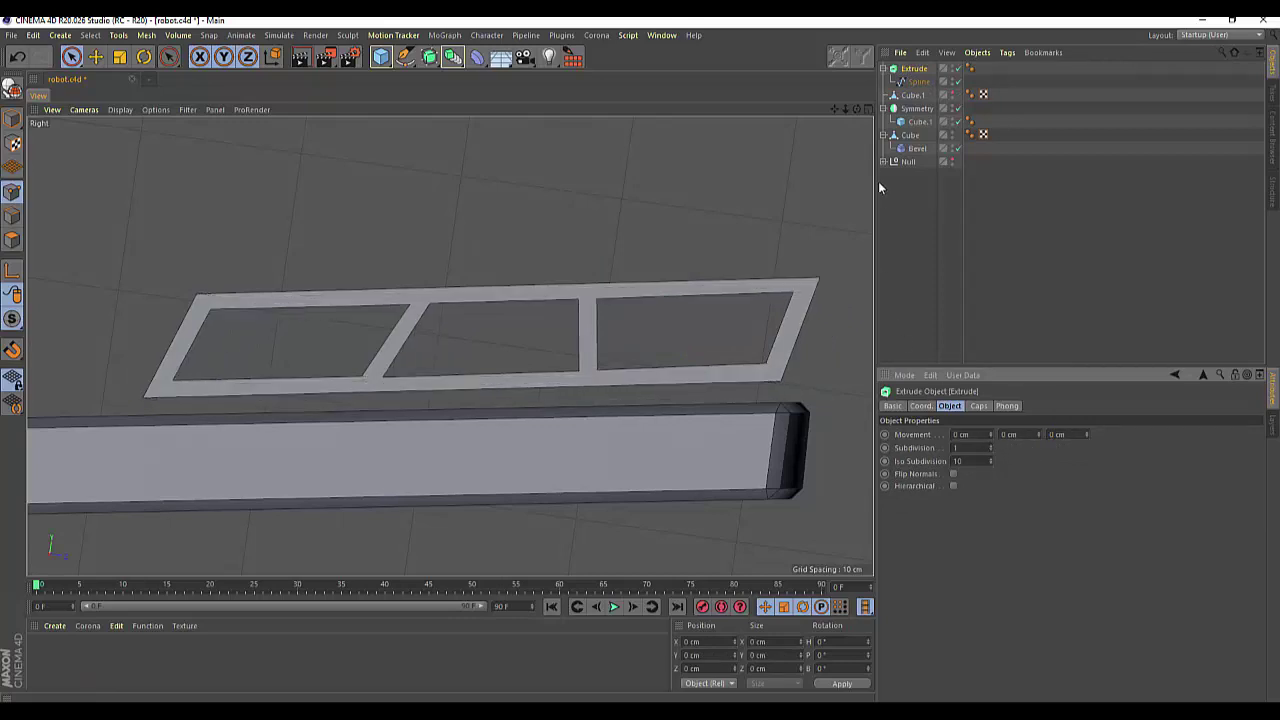
# Deepen the extrusion to -23 cm, viewed in a maximised Perspective view.
pyautogui.click(870, 117)
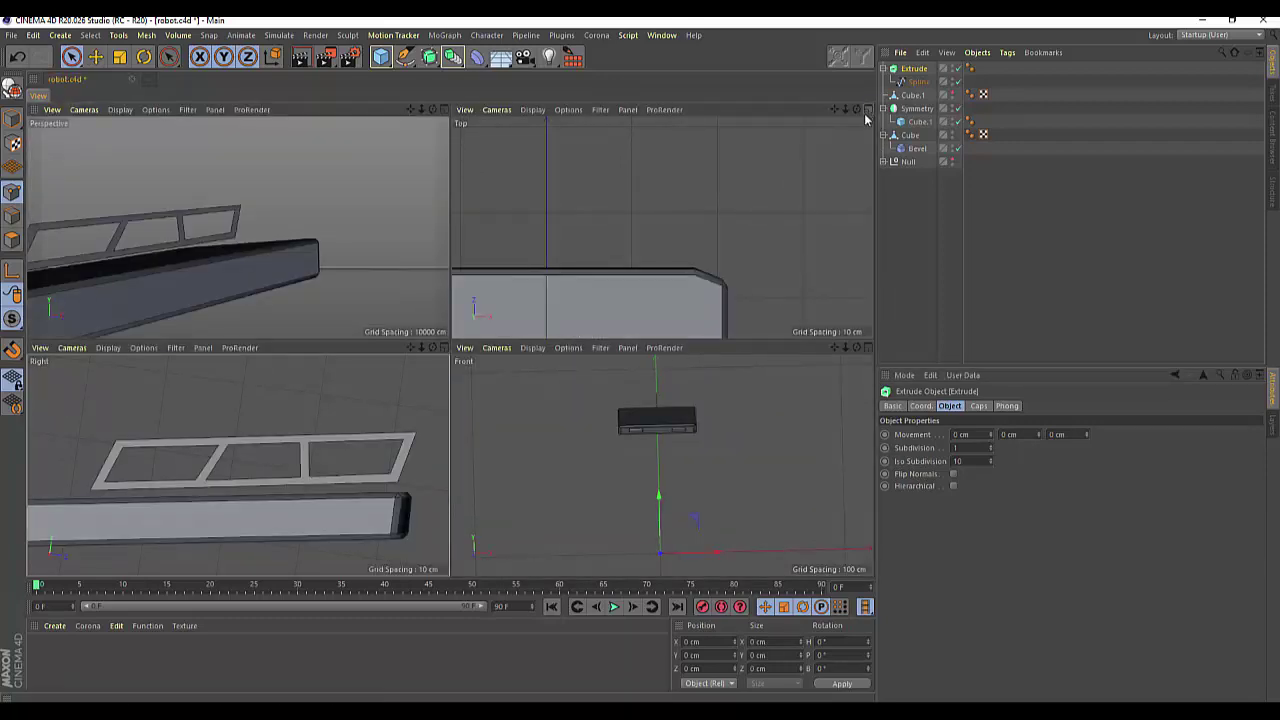
pyautogui.click(444, 109)
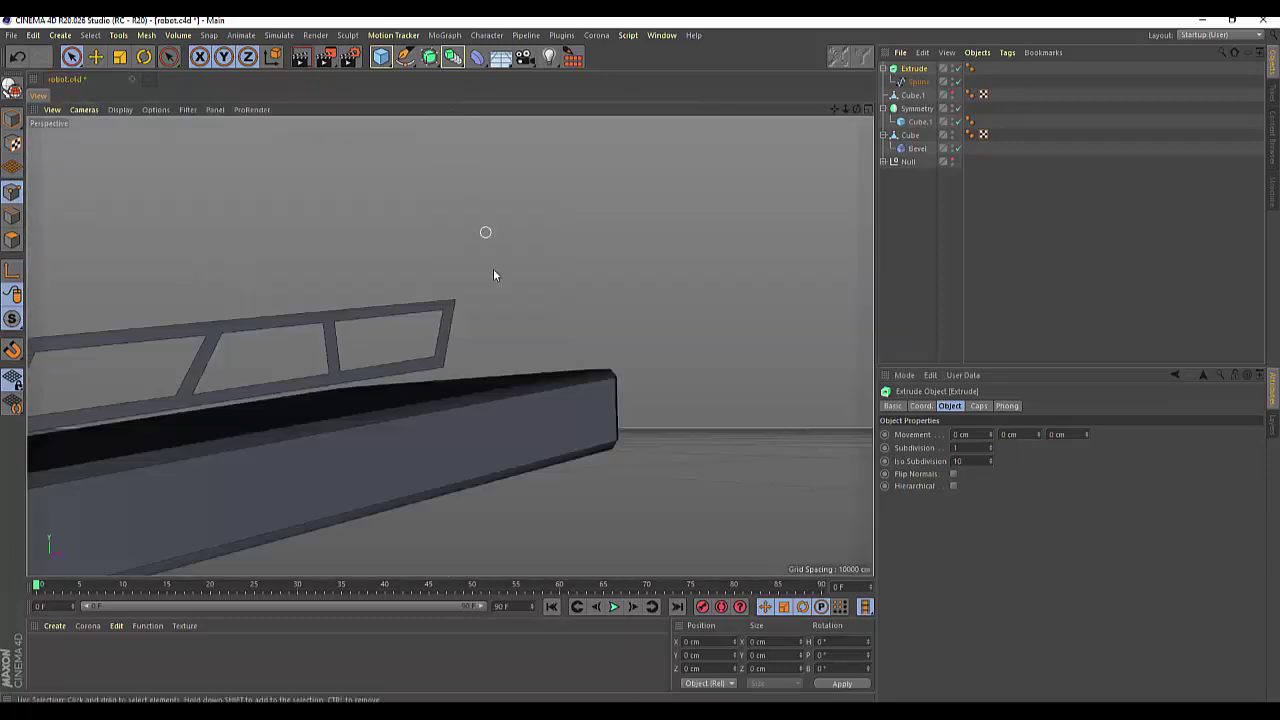
pyautogui.scroll(-2, 536, 333)
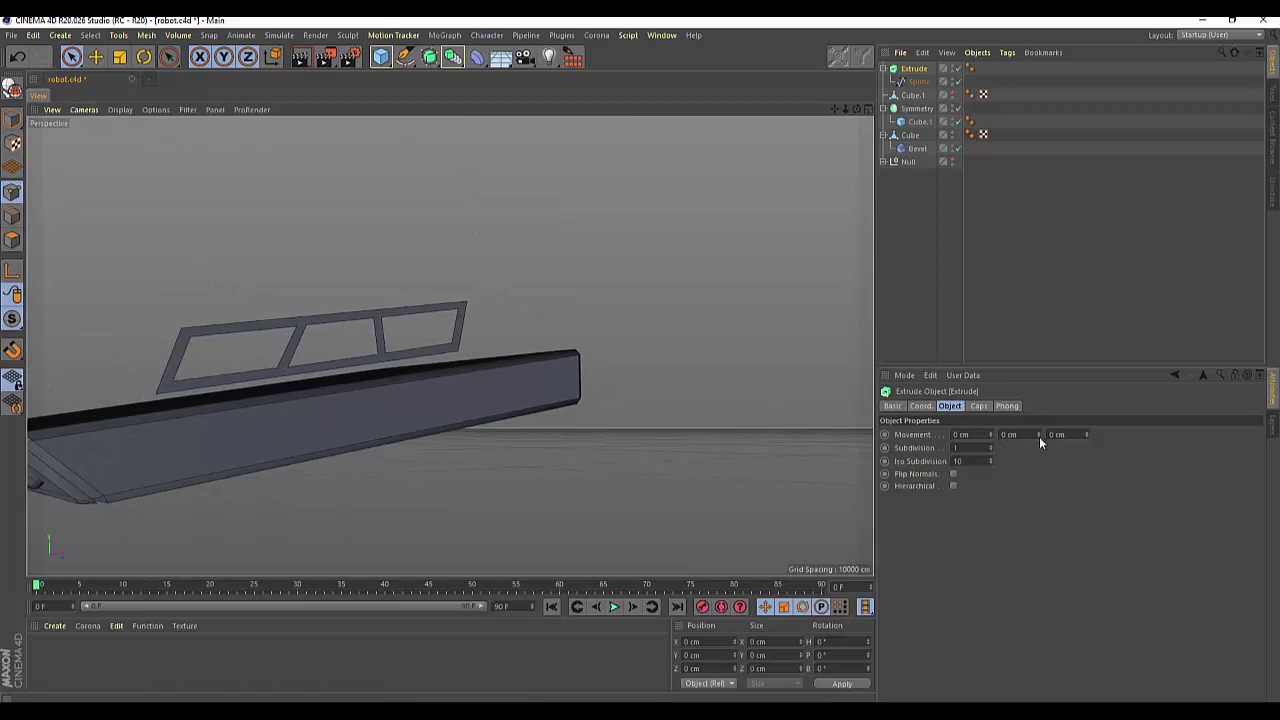
pyautogui.moveTo(1039, 436)
pyautogui.mouseDown()
pyautogui.moveTo(1025, 453)
pyautogui.moveTo(991, 430)
pyautogui.moveTo(991, 450)
pyautogui.mouseUp()
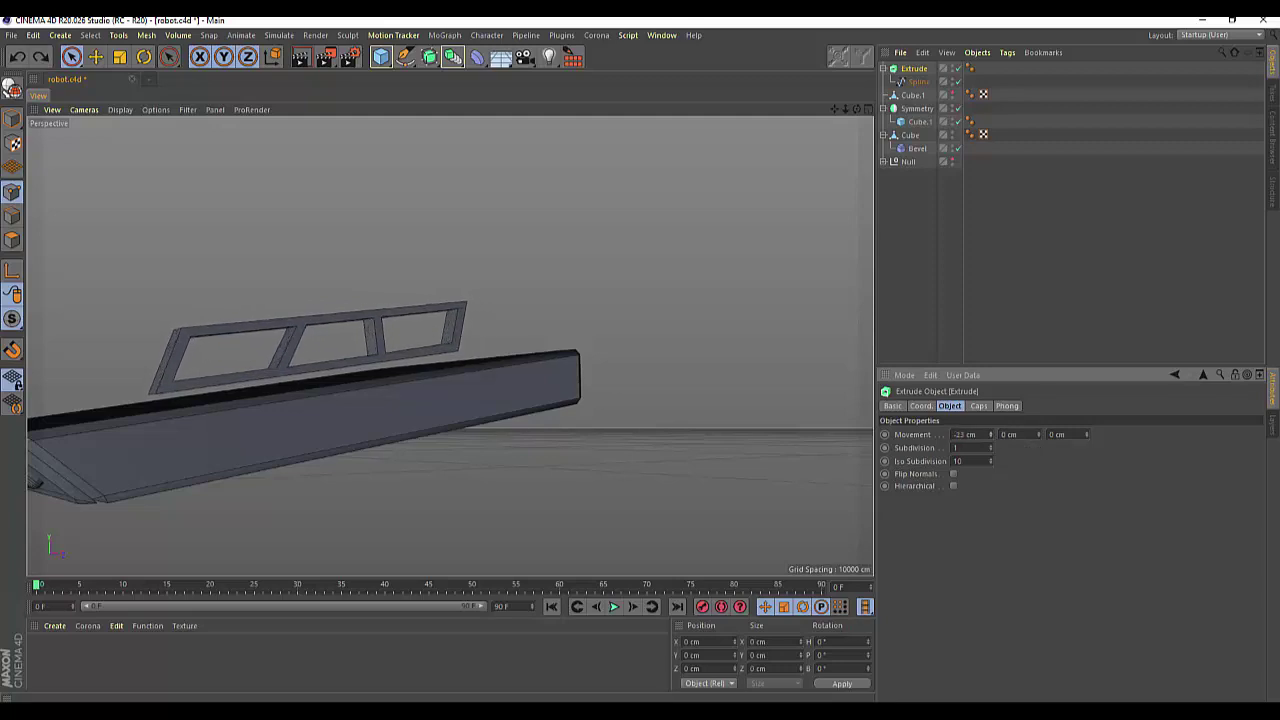
# Give the Extrude a 1 cm Fillet Cap on its start, keeping a plain end cap.
pyautogui.click(977, 406)
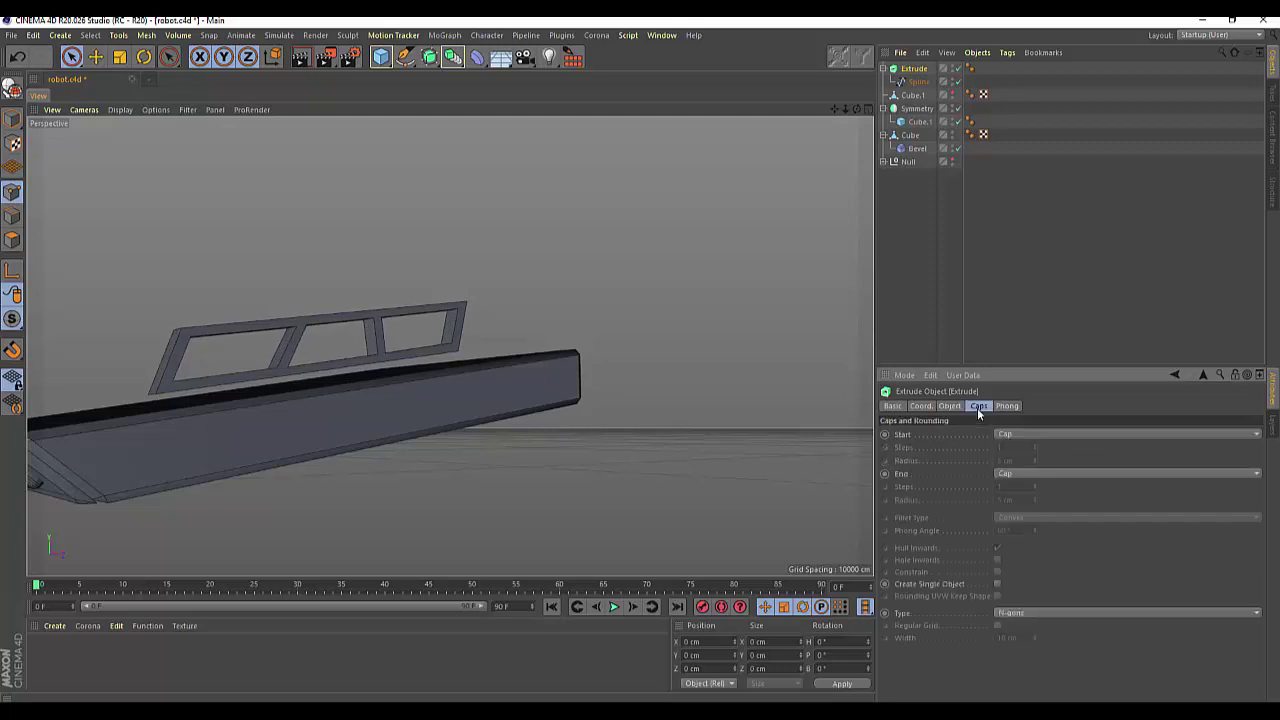
pyautogui.click(1001, 474)
pyautogui.click(1012, 528)
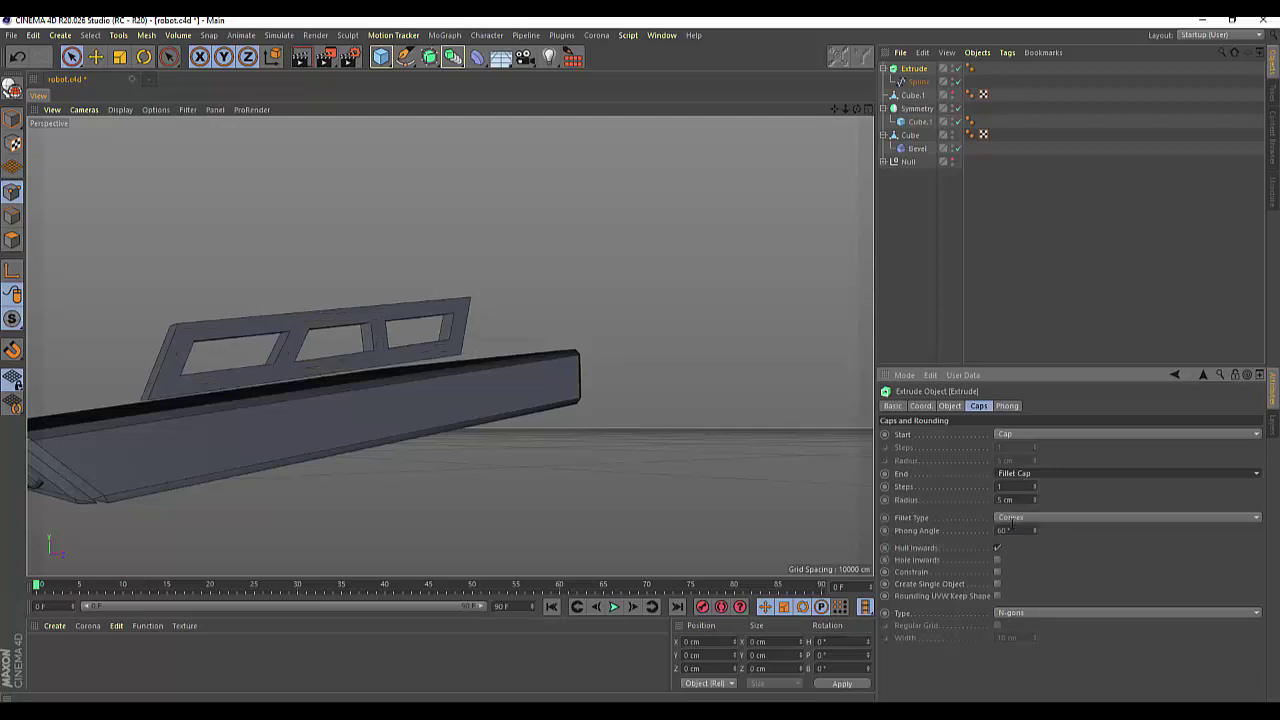
pyautogui.hotkey('ctrl', 'z')
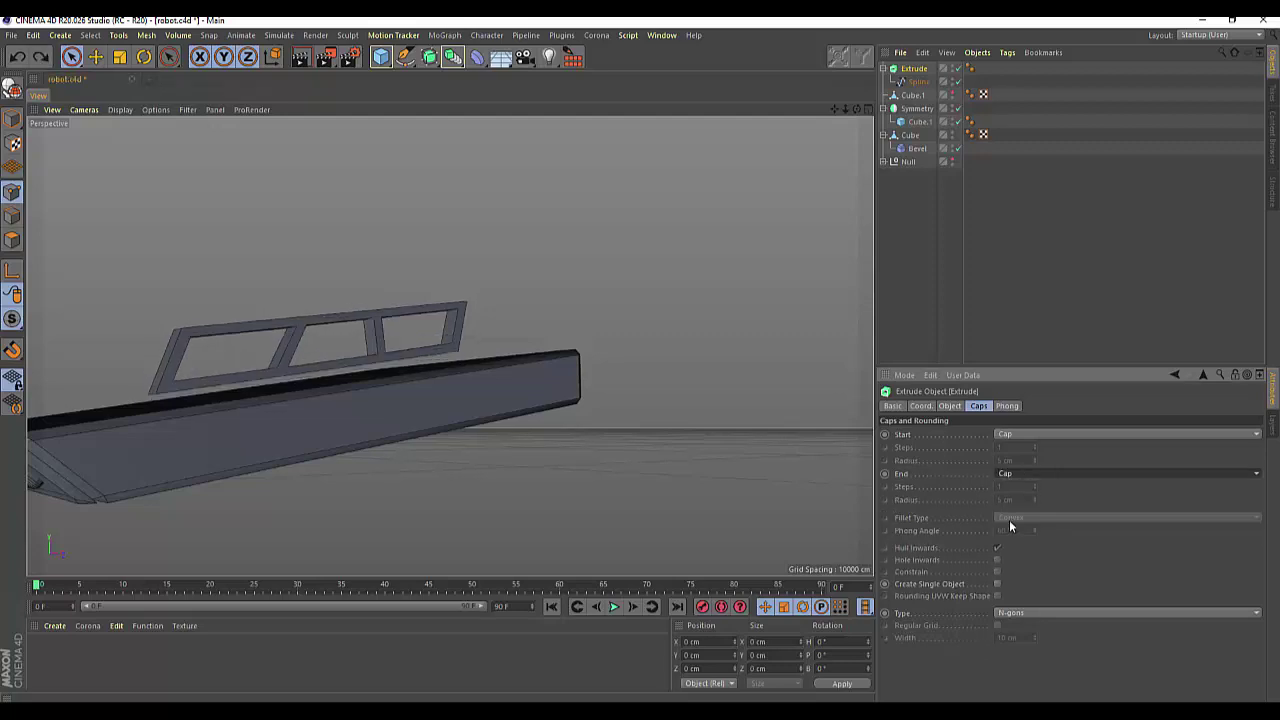
pyautogui.click(1005, 434)
pyautogui.click(1014, 486)
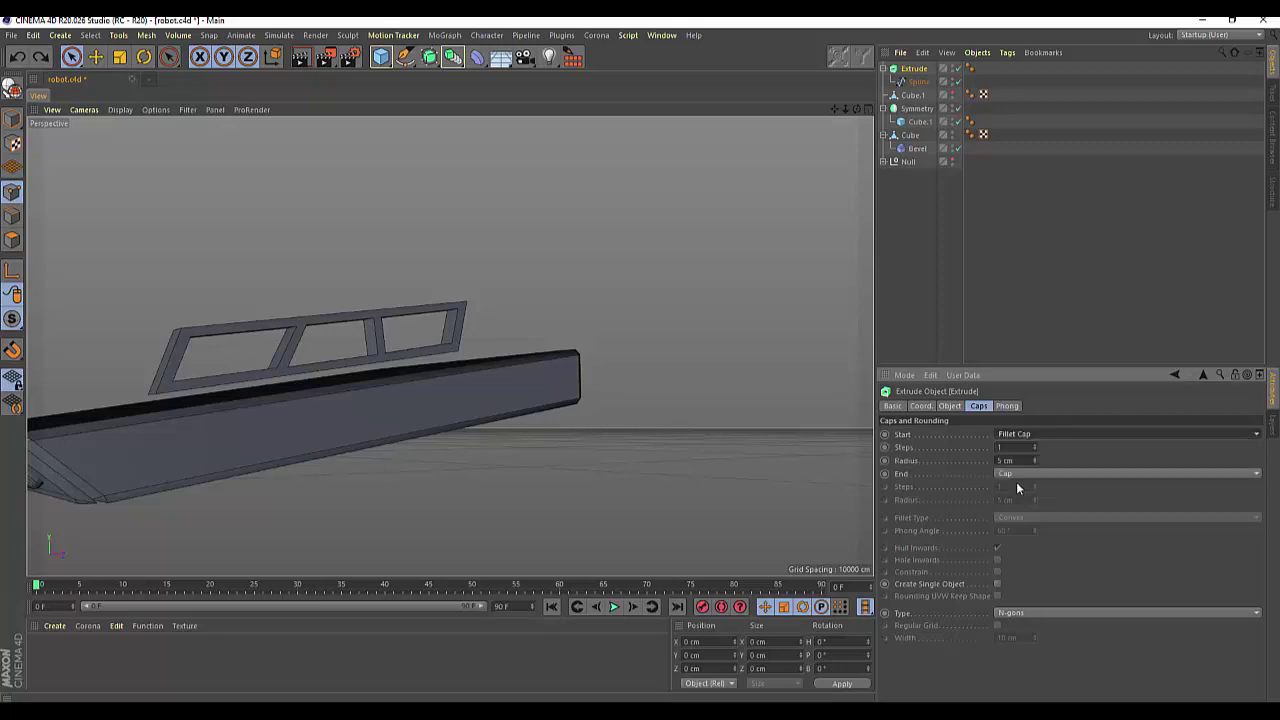
pyautogui.doubleClick(1001, 460)
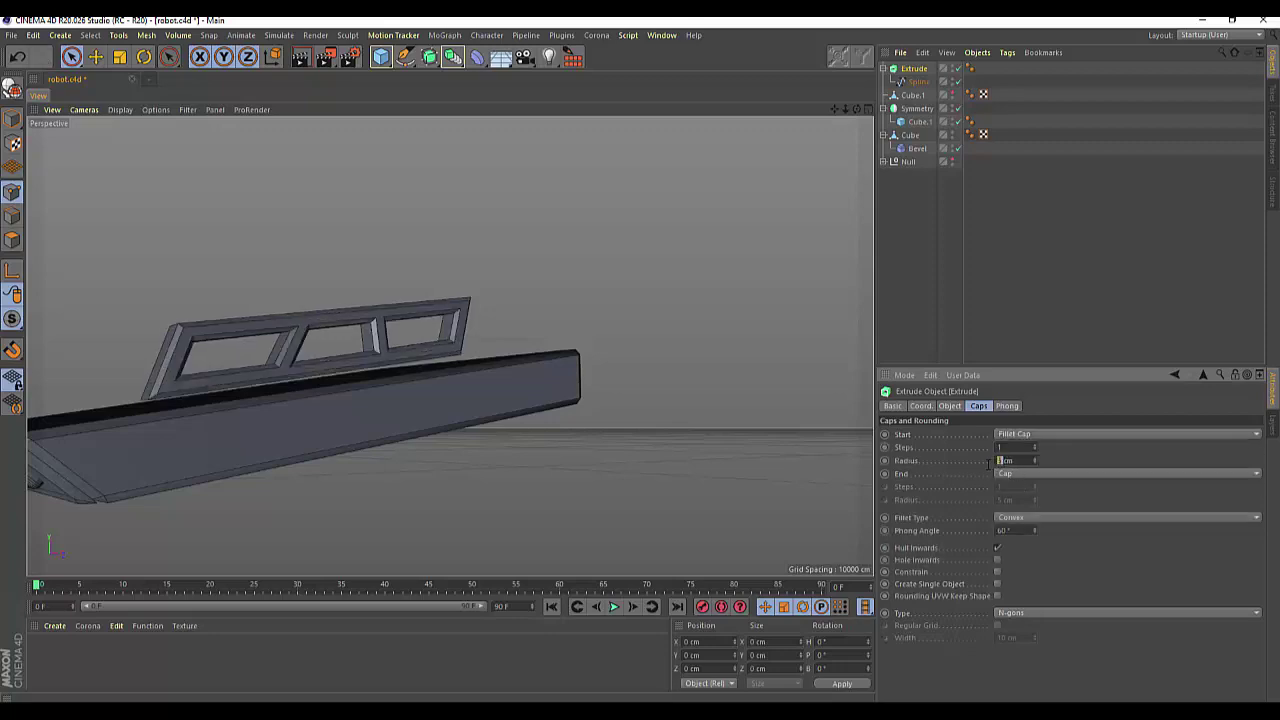
pyautogui.press('Return')
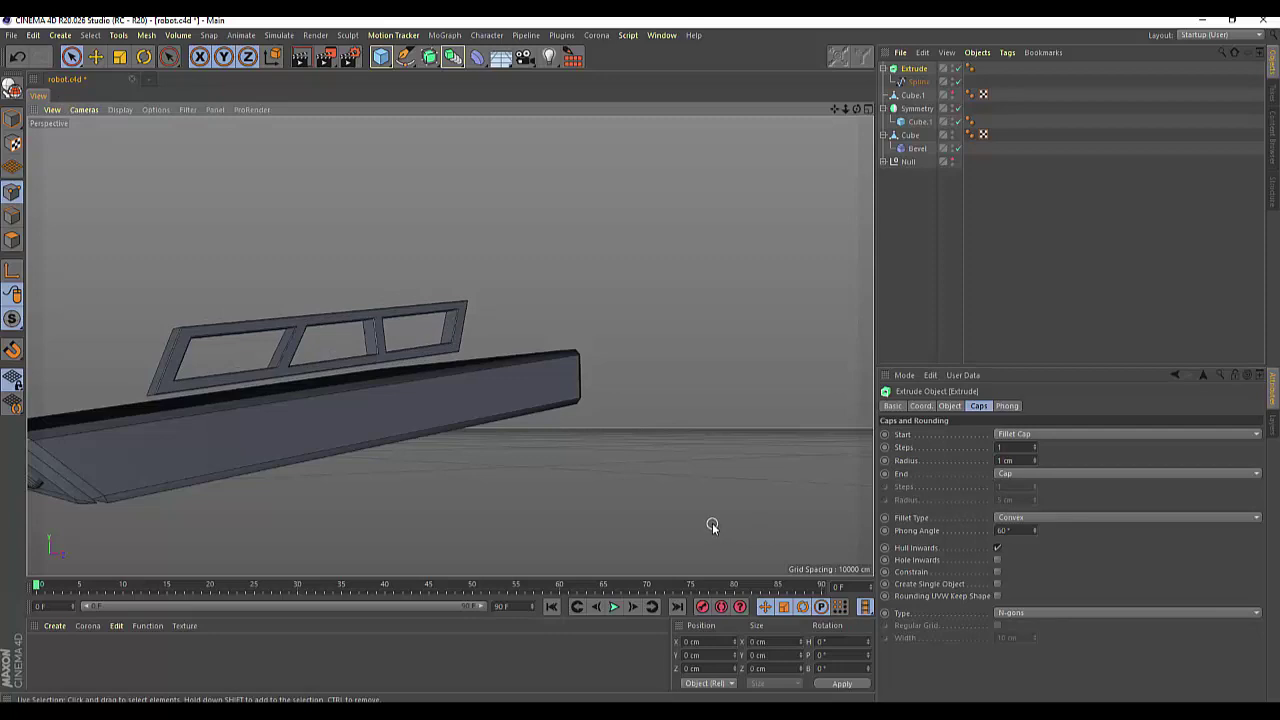
# Unhide the robot body's Null group and select the Move tool.
pyautogui.click(952, 160)
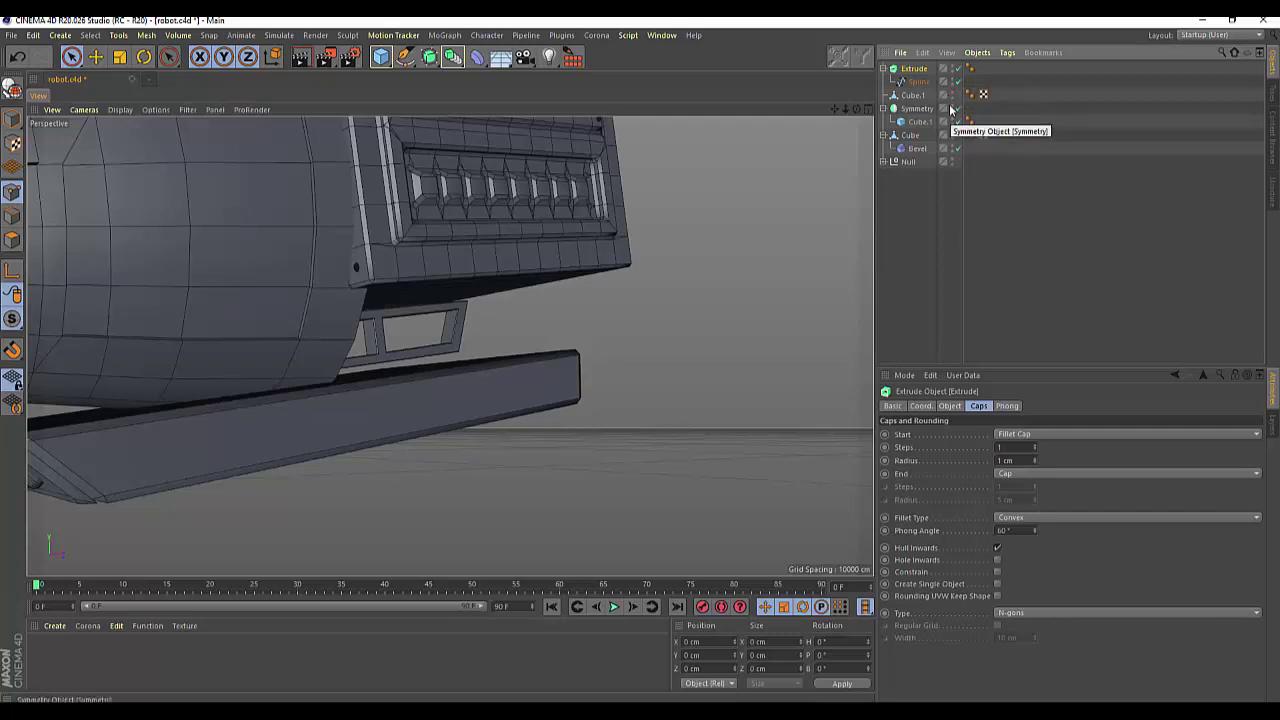
pyautogui.click(97, 58)
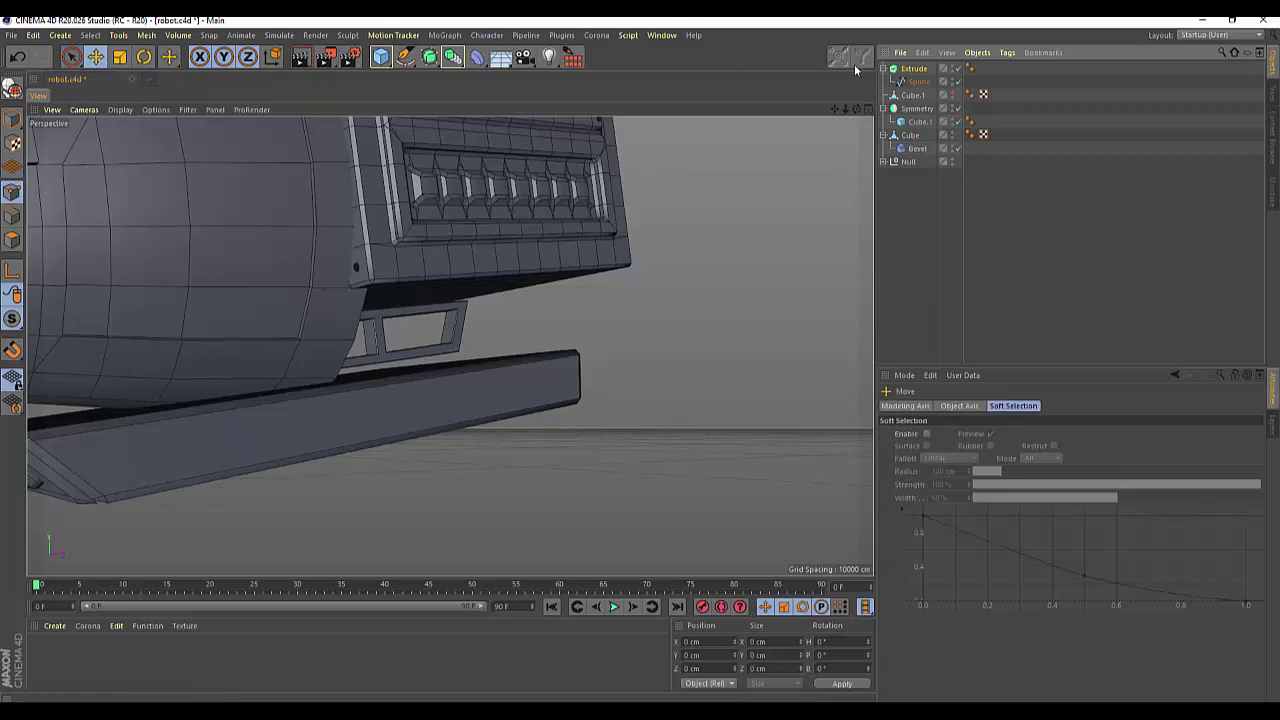
pyautogui.click(906, 70)
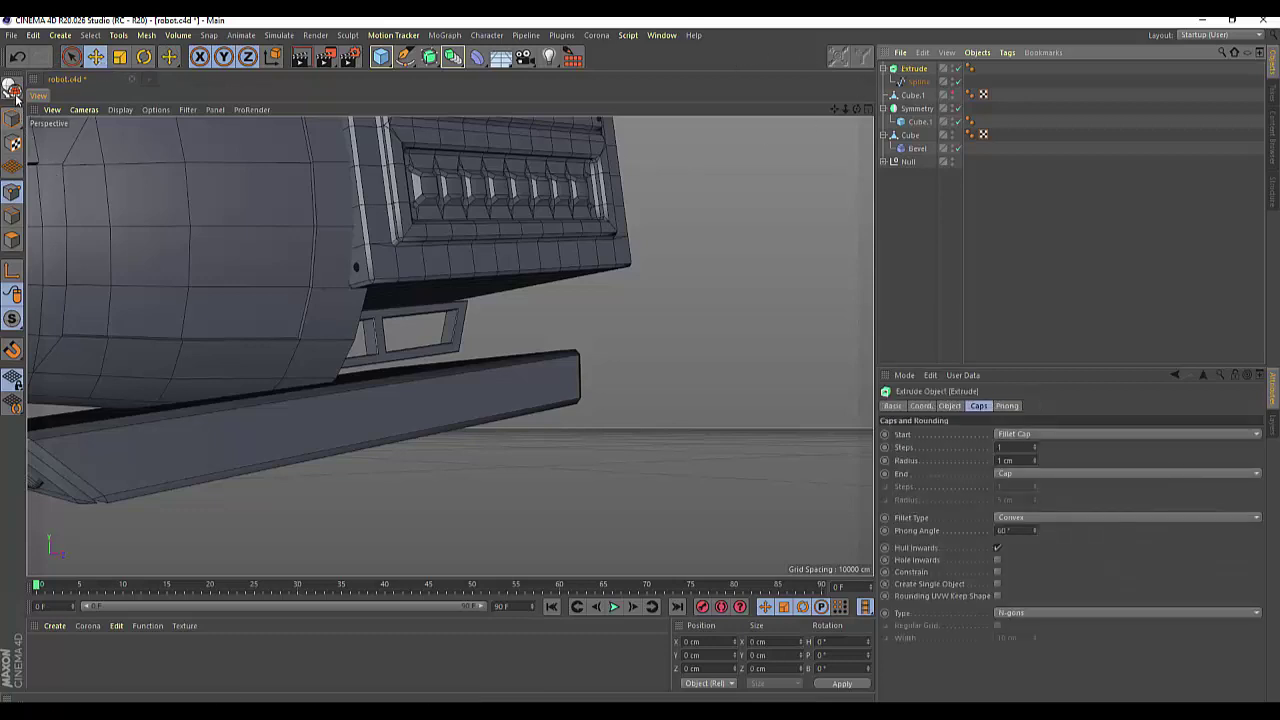
pyautogui.click(97, 58)
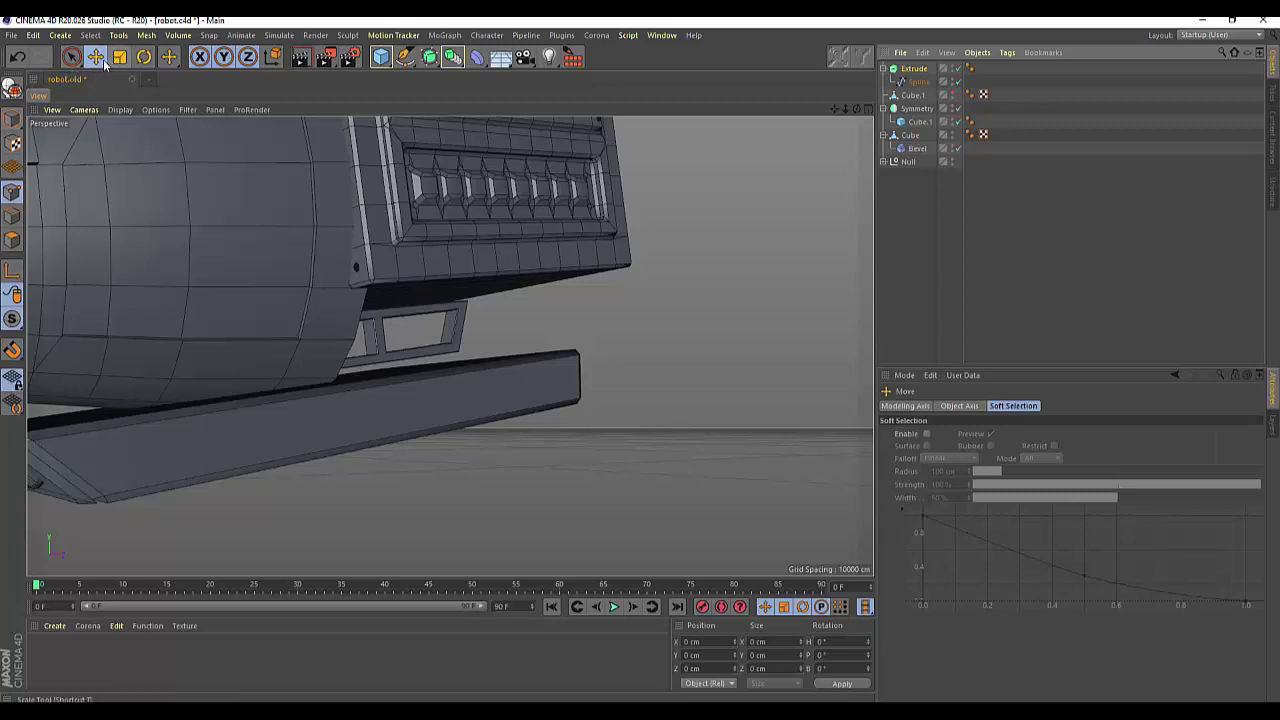
pyautogui.scroll(-3, 576, 478)
pyautogui.scroll(-3, 573, 476)
# Slide the window frame's pivot about 200 cm along X.
pyautogui.scroll(-3, 574, 474)
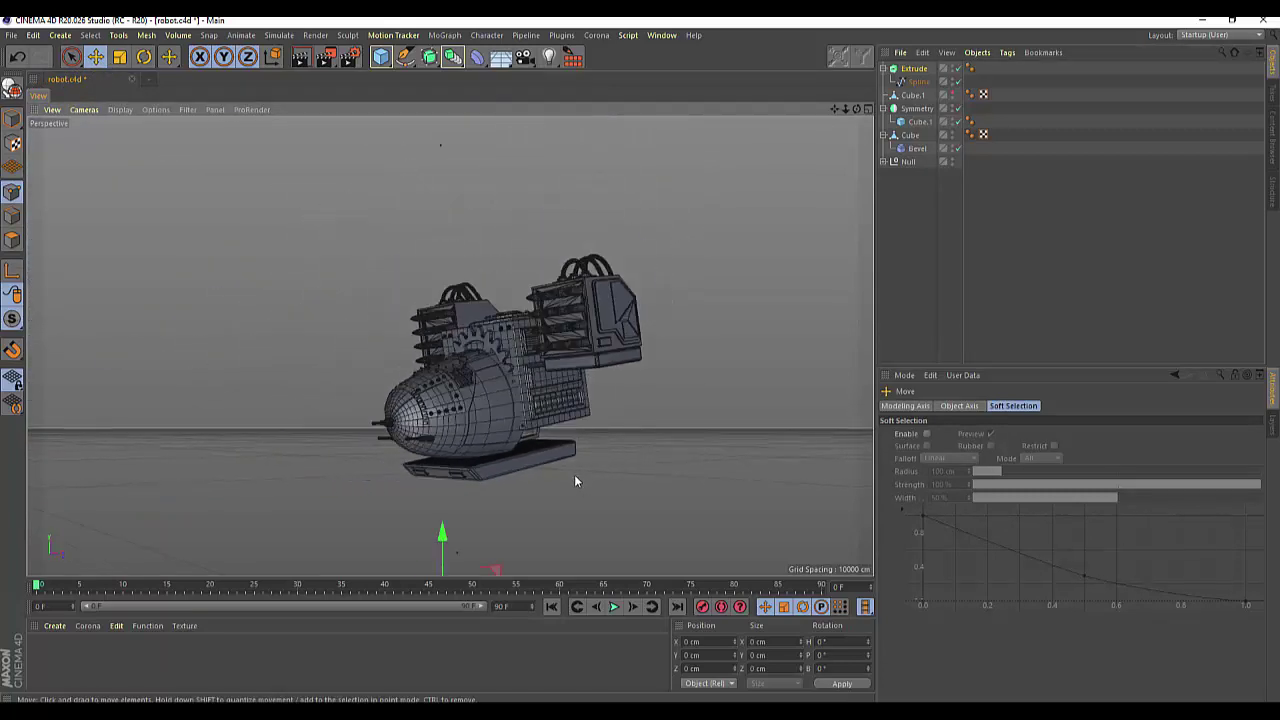
pyautogui.scroll(-2, 574, 474)
pyautogui.scroll(-3, 574, 476)
pyautogui.scroll(-2, 575, 488)
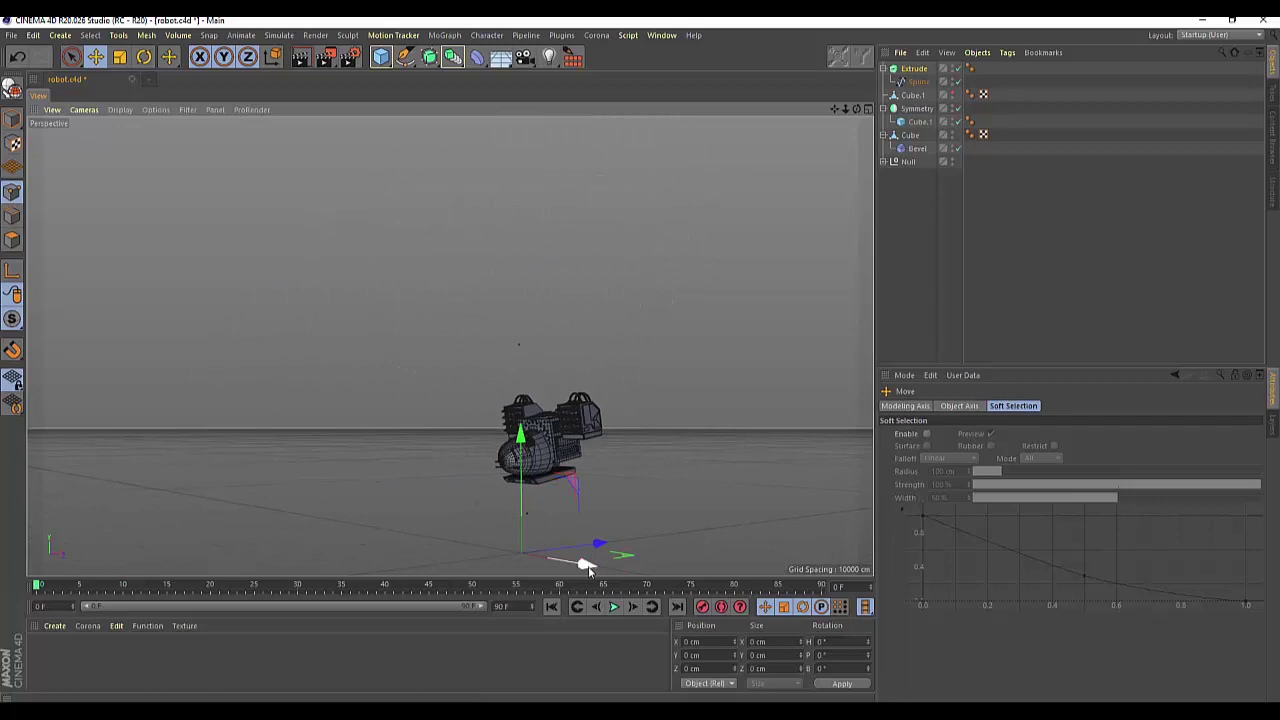
pyautogui.moveTo(590, 570); pyautogui.dragTo(607, 573)
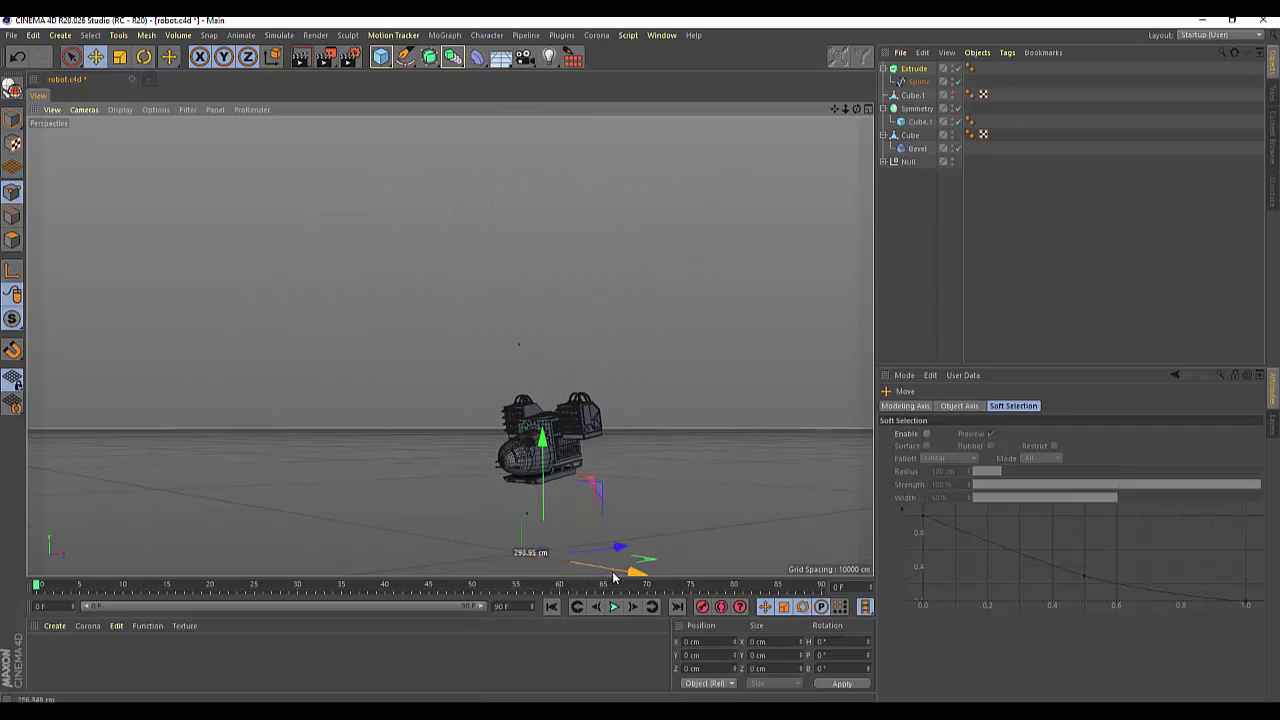
pyautogui.moveTo(607, 573); pyautogui.dragTo(618, 576)
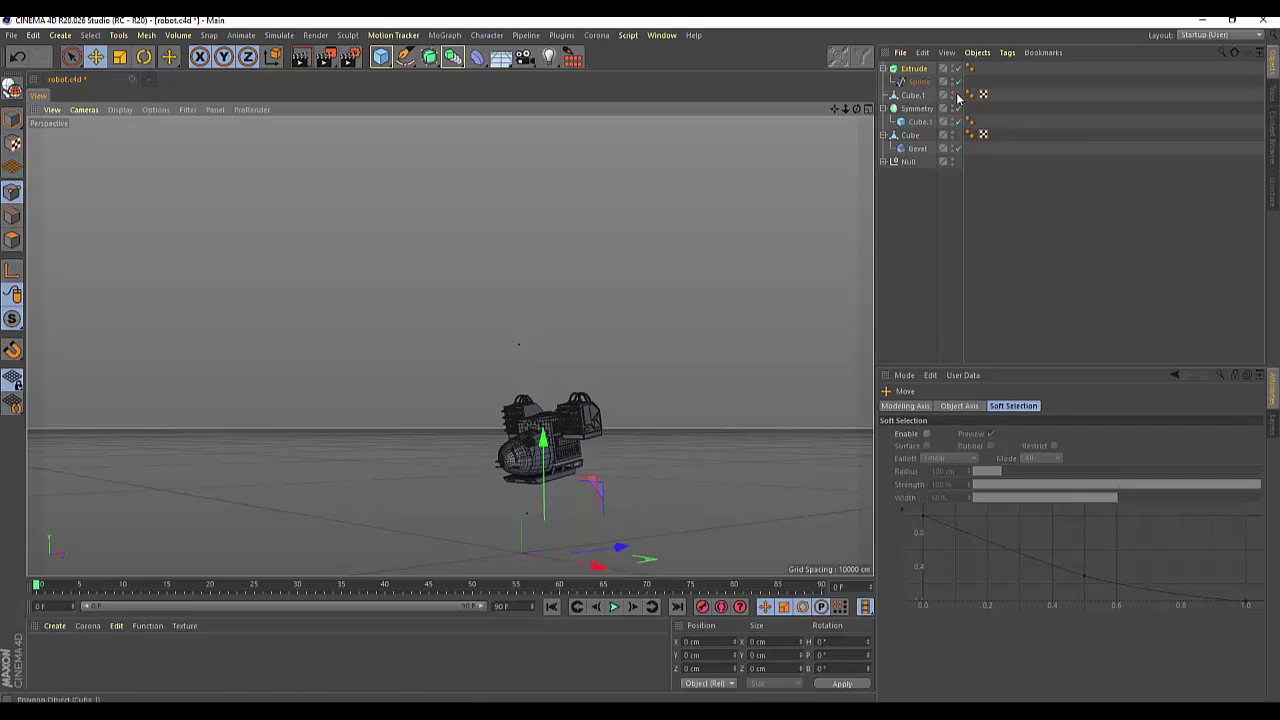
pyautogui.scroll(3, 630, 444)
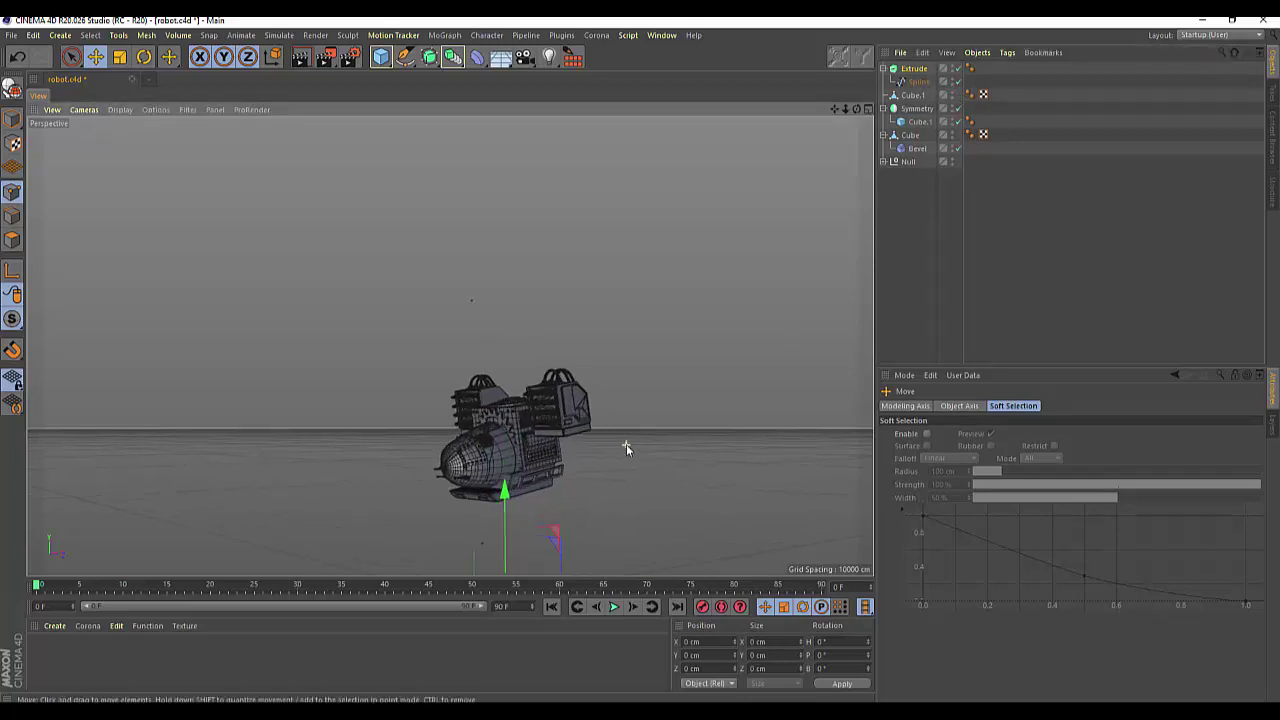
pyautogui.scroll(2, 626, 444)
pyautogui.scroll(-2, 626, 444)
pyautogui.scroll(-2, 626, 444)
pyautogui.scroll(-1, 626, 444)
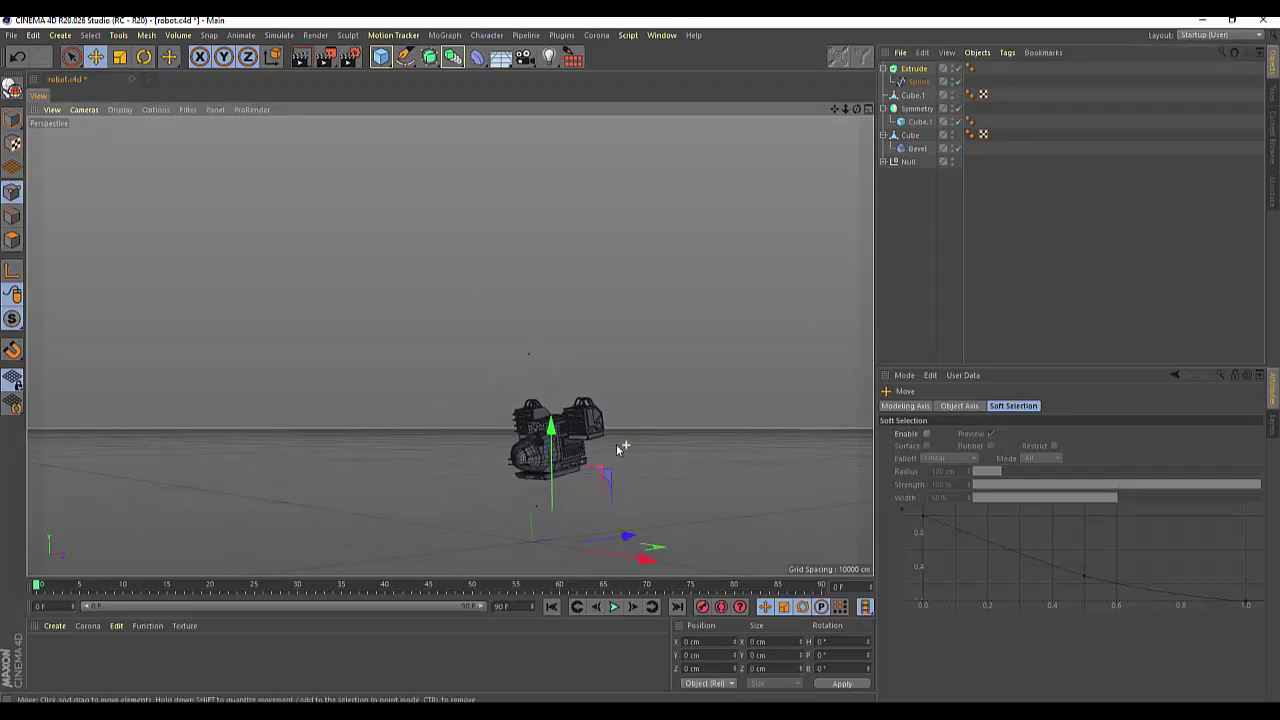
# With Enable Axis on, raise the pivot to the robot body and refine X in Front view.
pyautogui.click(11, 268)
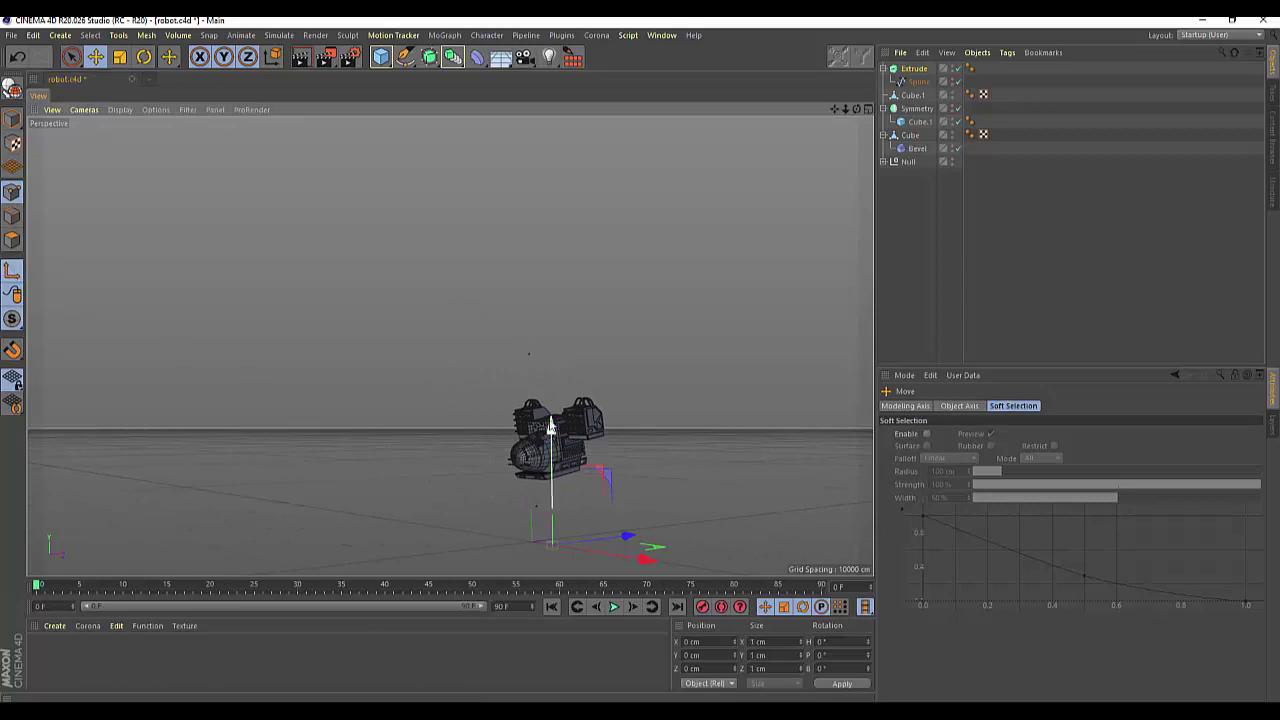
pyautogui.moveTo(551, 431); pyautogui.dragTo(554, 343)
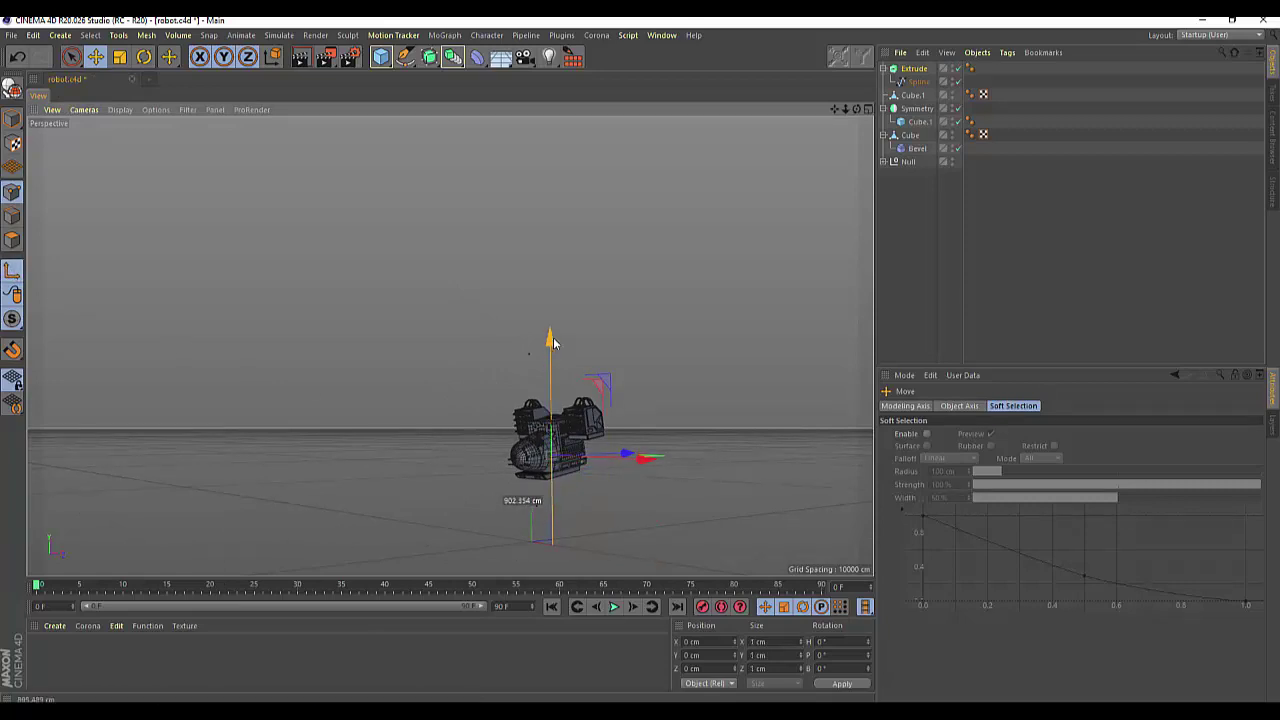
pyautogui.click(867, 110)
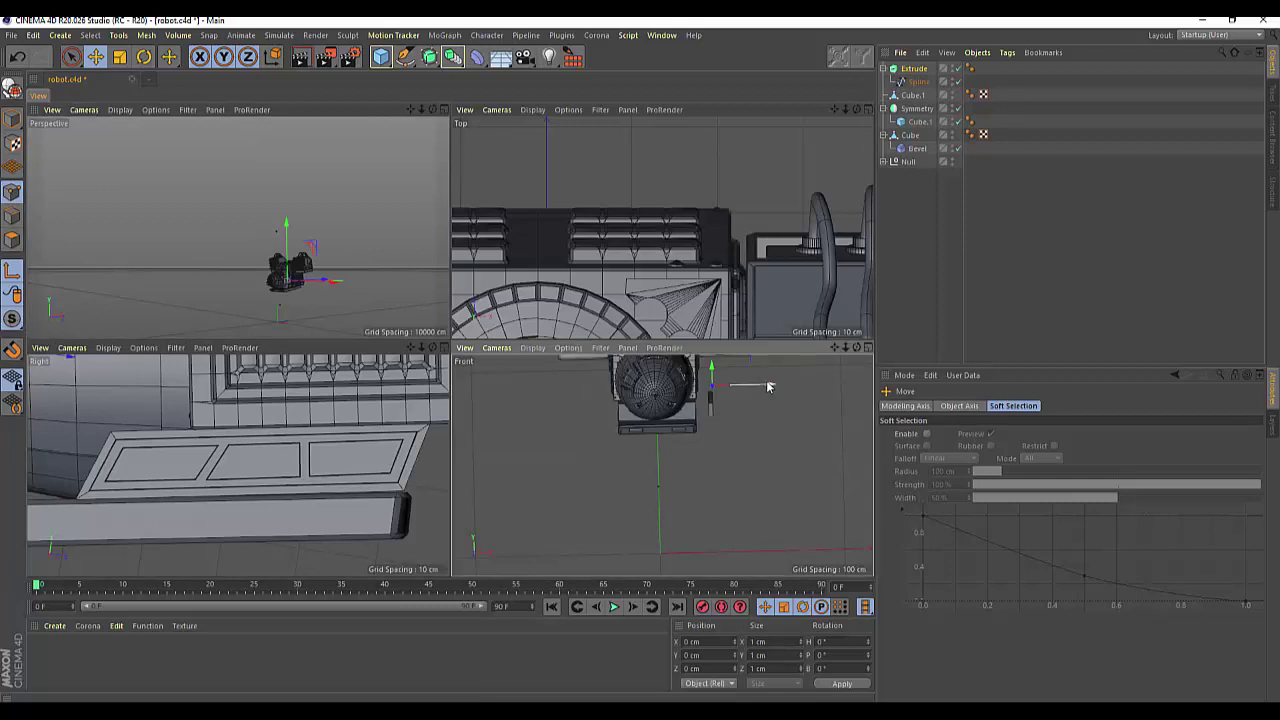
pyautogui.moveTo(767, 385); pyautogui.dragTo(772, 385)
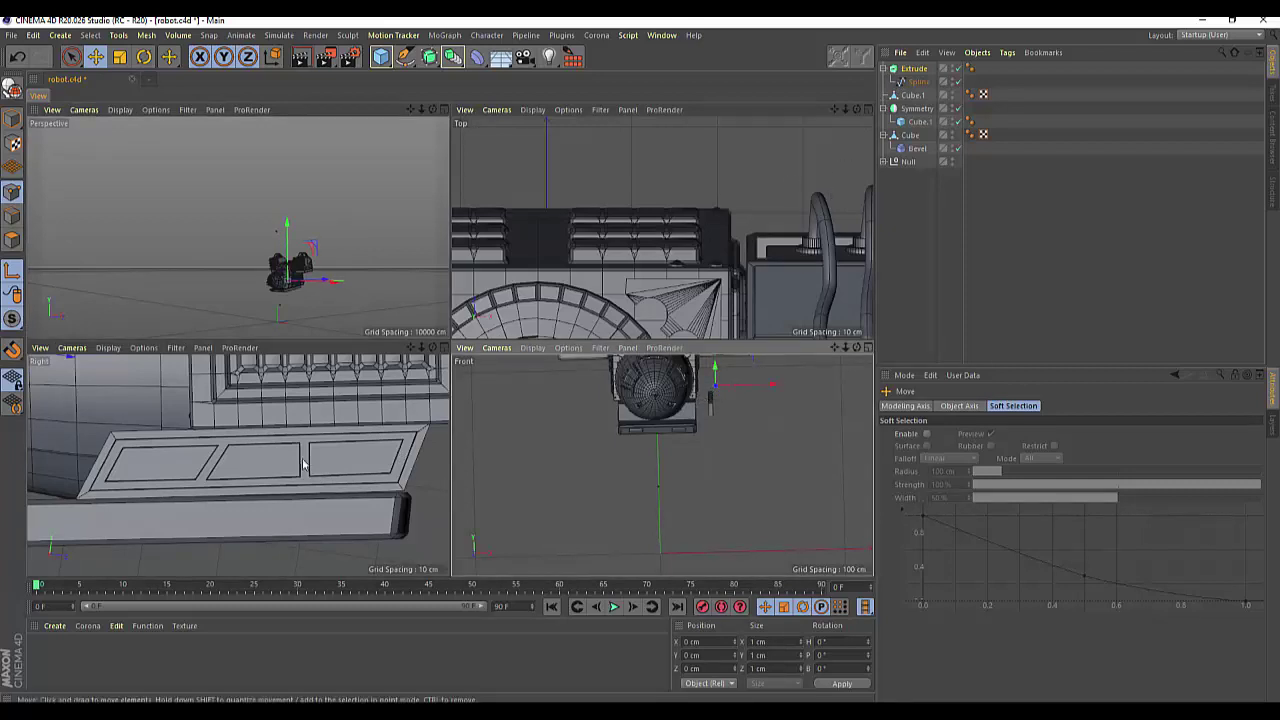
pyautogui.scroll(-3, 294, 463)
pyautogui.scroll(-3, 294, 463)
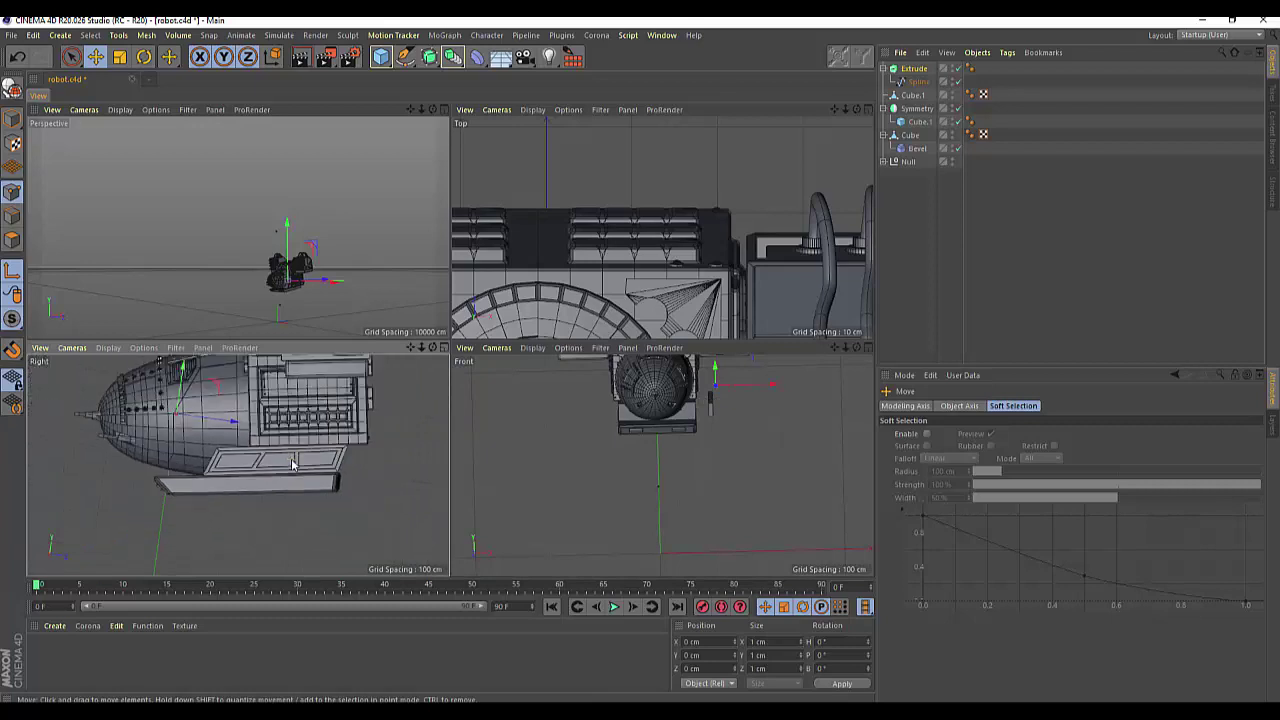
pyautogui.press('F1')
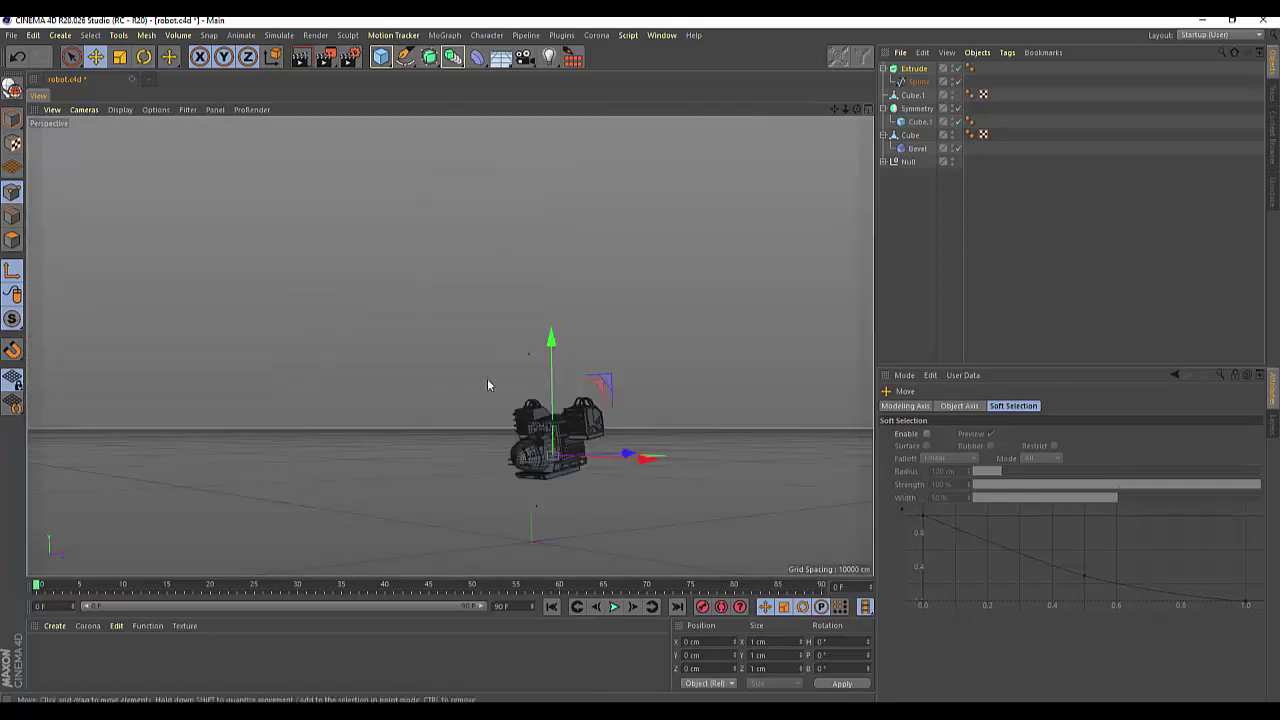
pyautogui.scroll(2, 590, 489)
pyautogui.scroll(2, 590, 489)
pyautogui.scroll(2, 590, 489)
pyautogui.scroll(2, 589, 490)
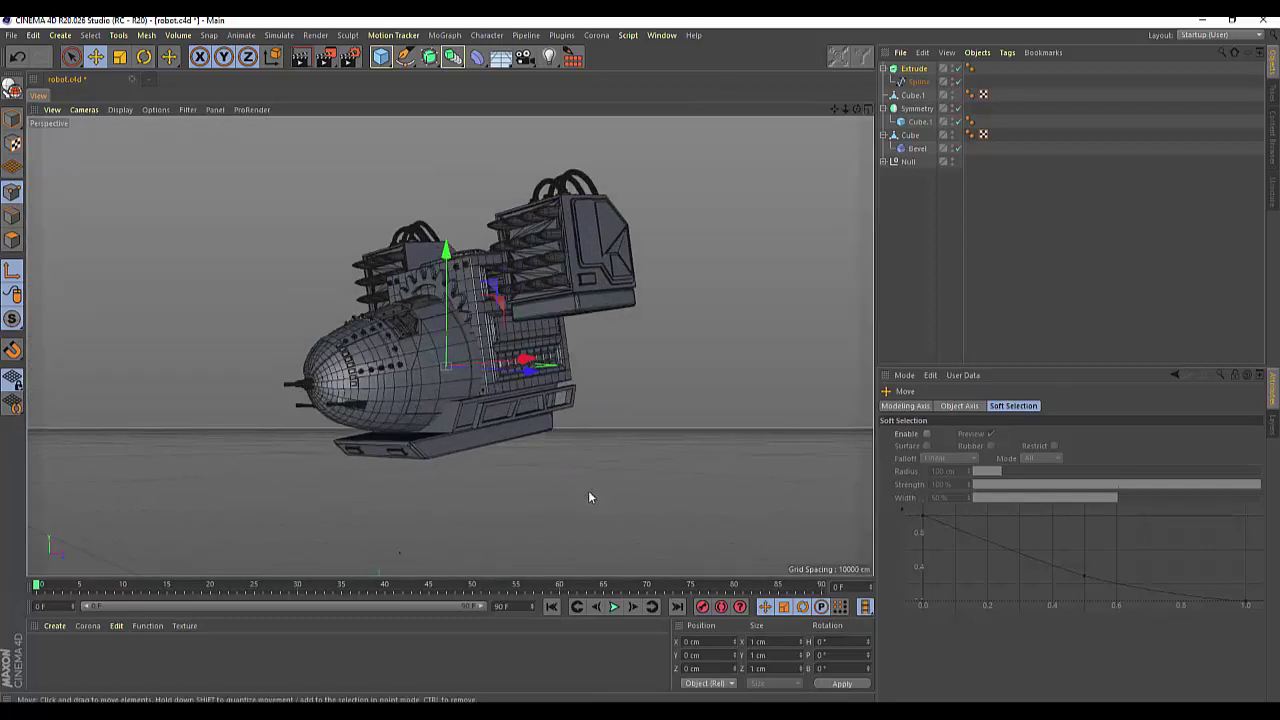
pyautogui.scroll(3, 588, 490)
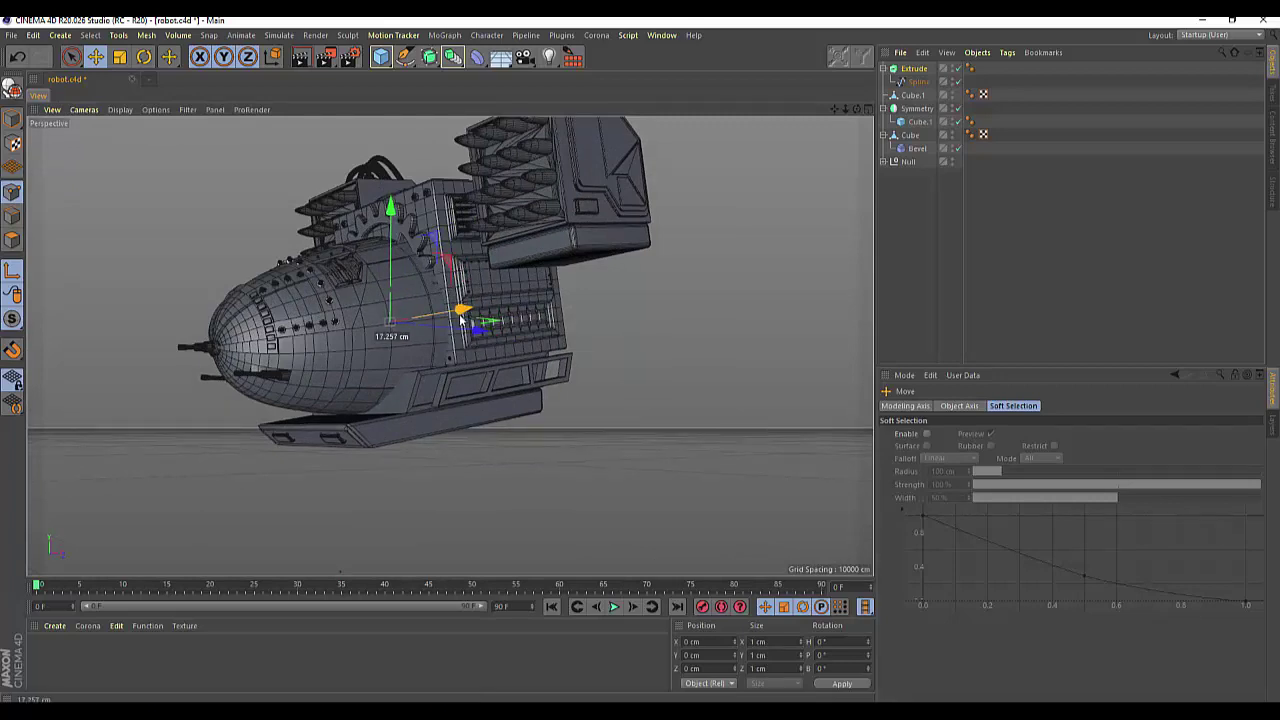
# Move the extruded window frame along X to about 281.6 cm.
pyautogui.click(913, 68)
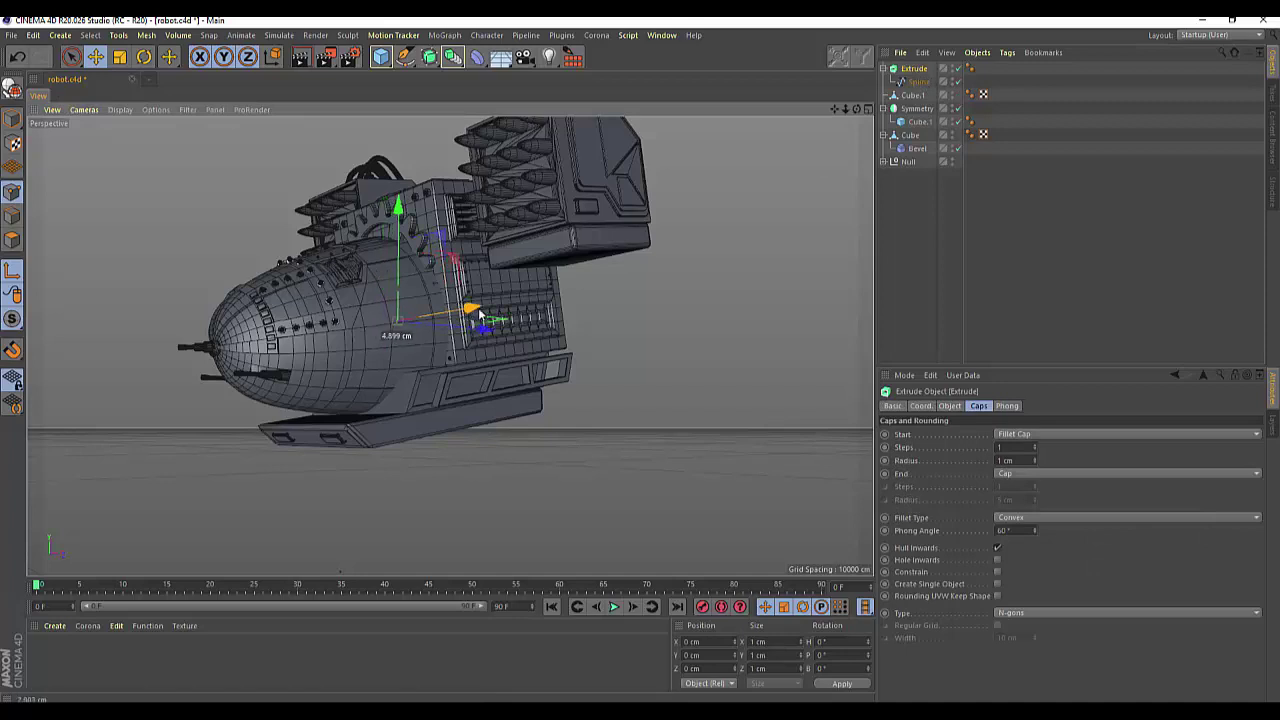
pyautogui.click(912, 95)
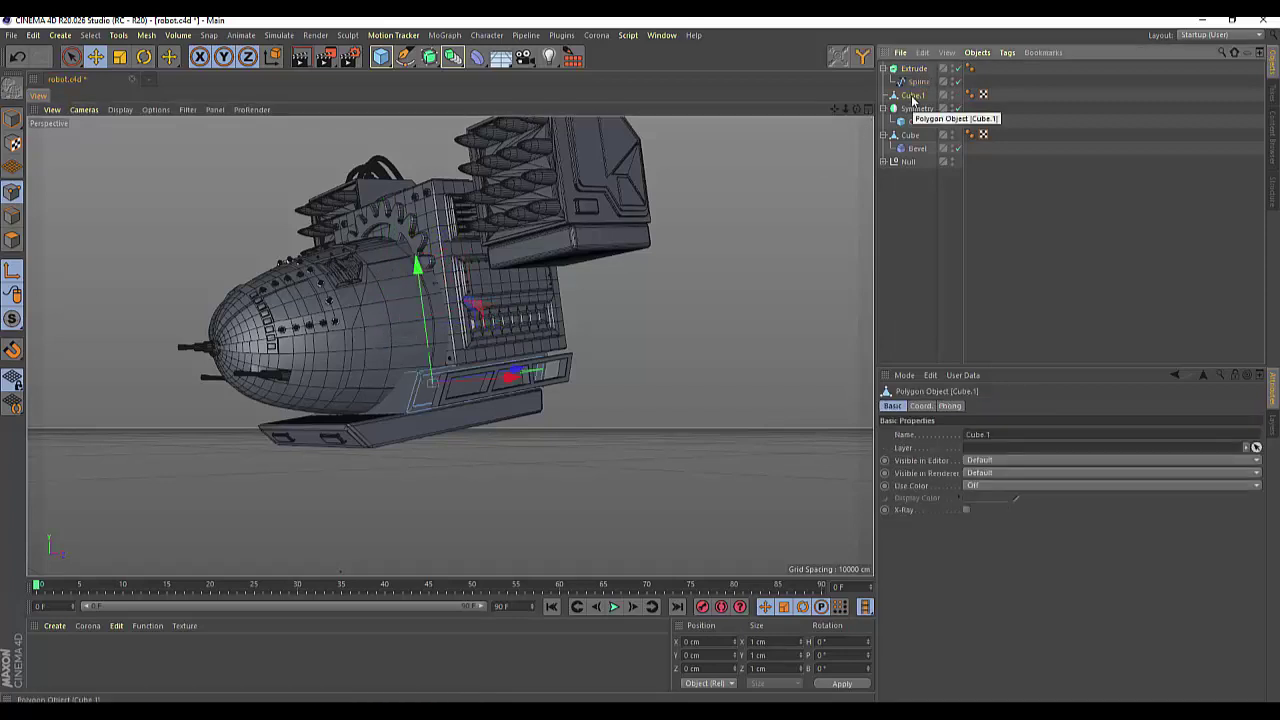
pyautogui.click(913, 68)
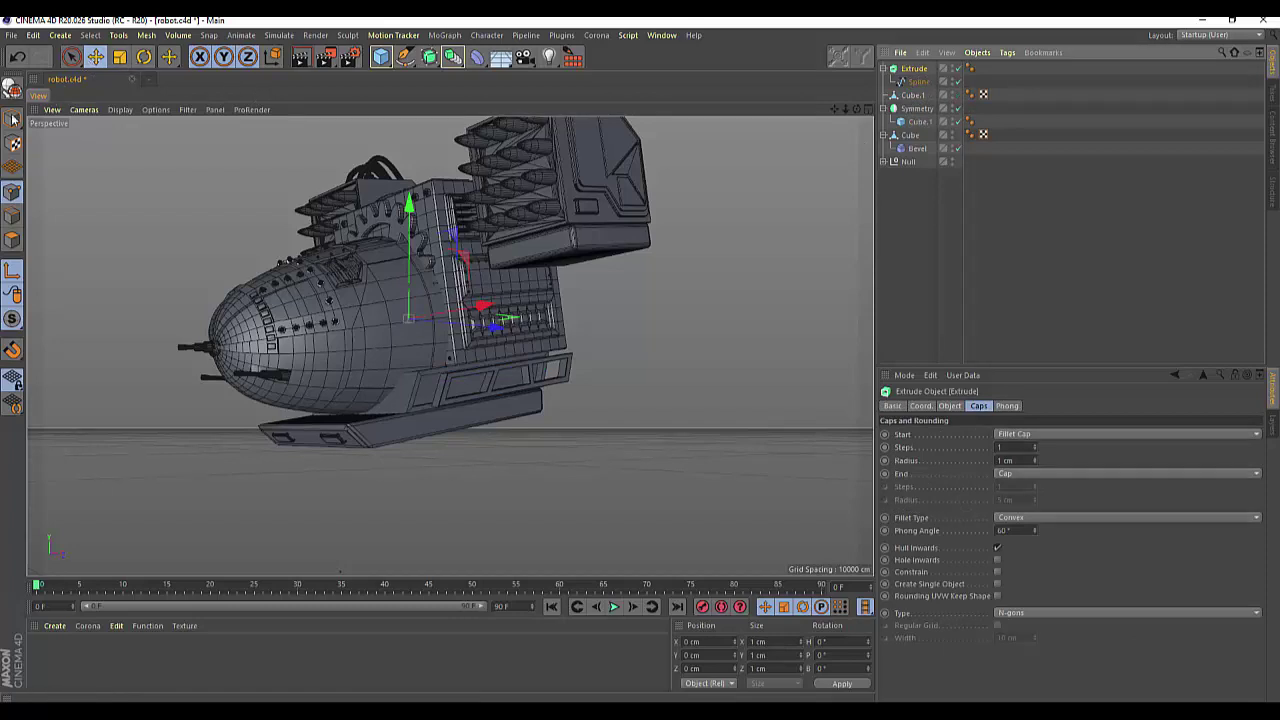
pyautogui.click(95, 57)
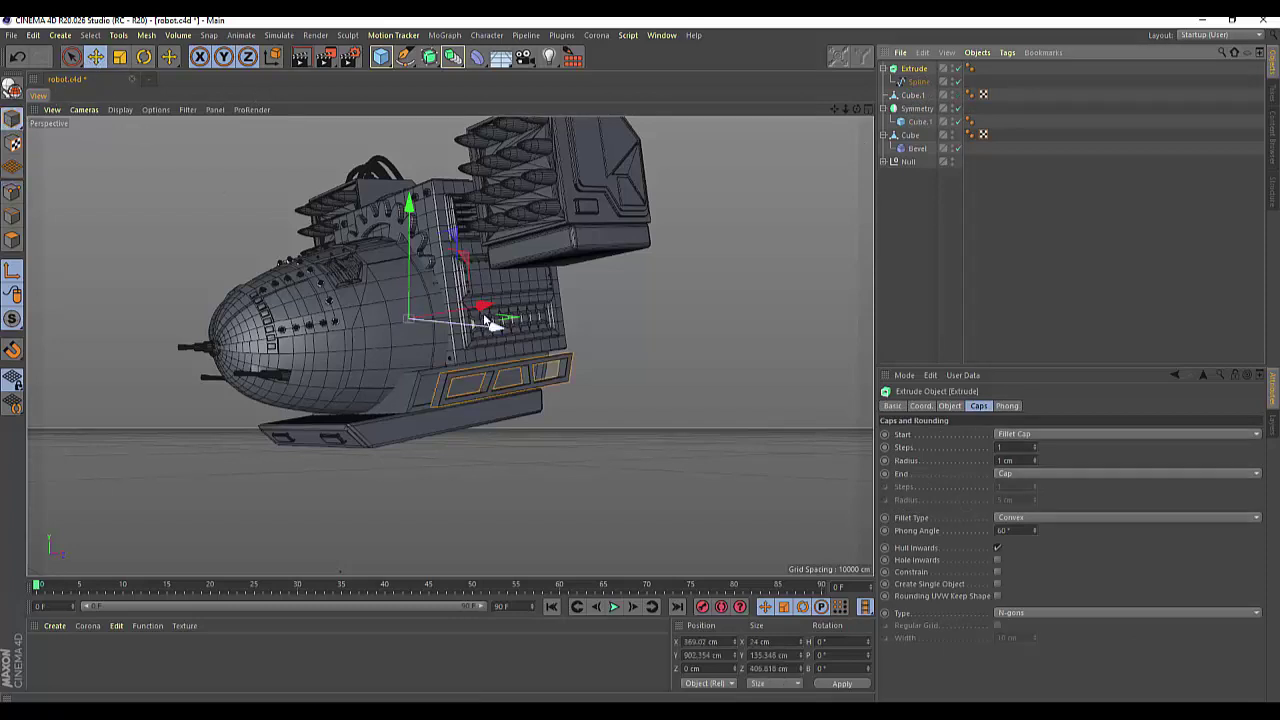
pyautogui.moveTo(486, 306)
pyautogui.mouseDown()
pyautogui.moveTo(478, 313)
pyautogui.moveTo(487, 304)
pyautogui.mouseUp()
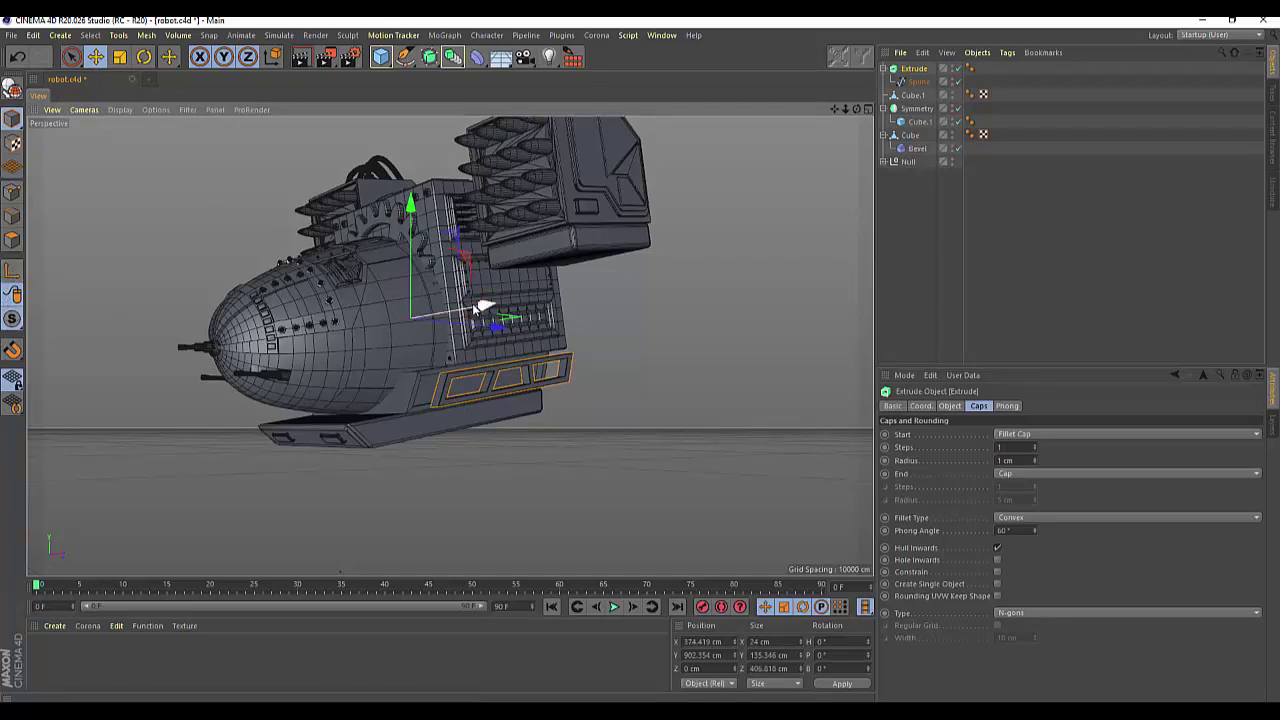
pyautogui.moveTo(490, 306); pyautogui.dragTo(455, 312)
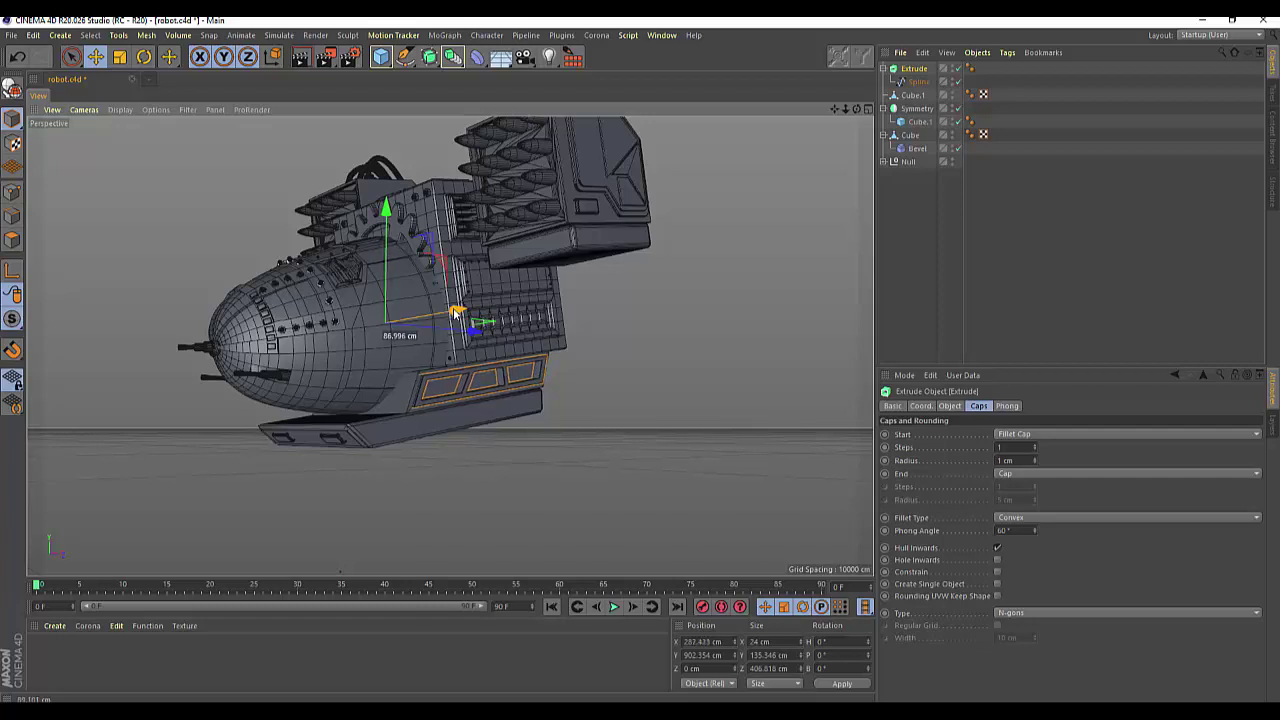
pyautogui.moveTo(456, 312); pyautogui.dragTo(457, 311)
pyautogui.scroll(3, 551, 403)
pyautogui.scroll(3, 534, 409)
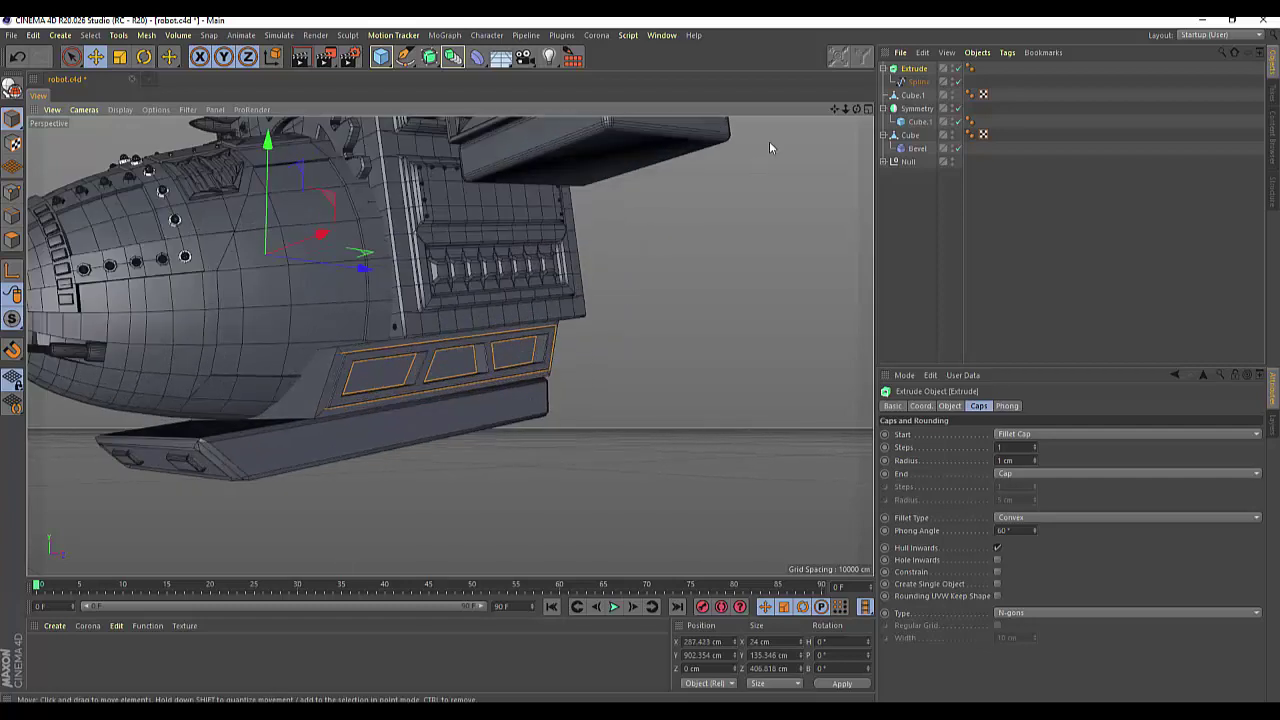
pyautogui.moveTo(860, 108); pyautogui.dragTo(633, 268)
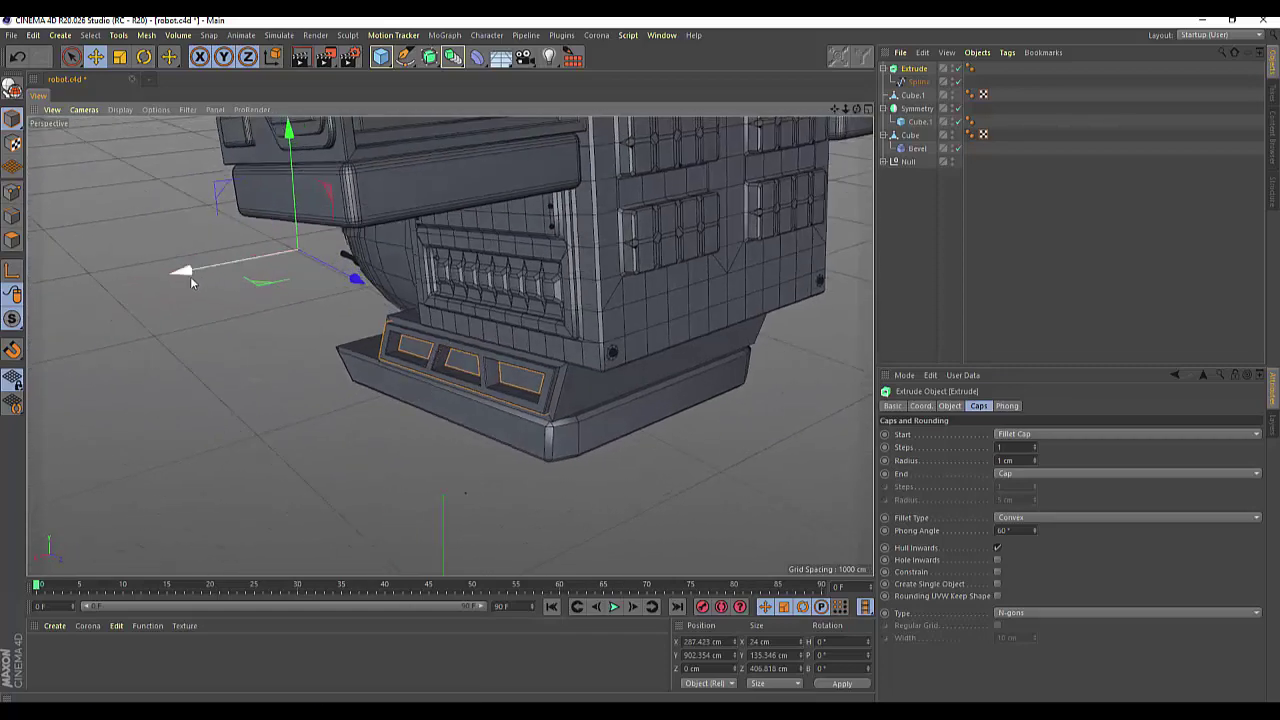
pyautogui.moveTo(188, 273); pyautogui.dragTo(193, 277)
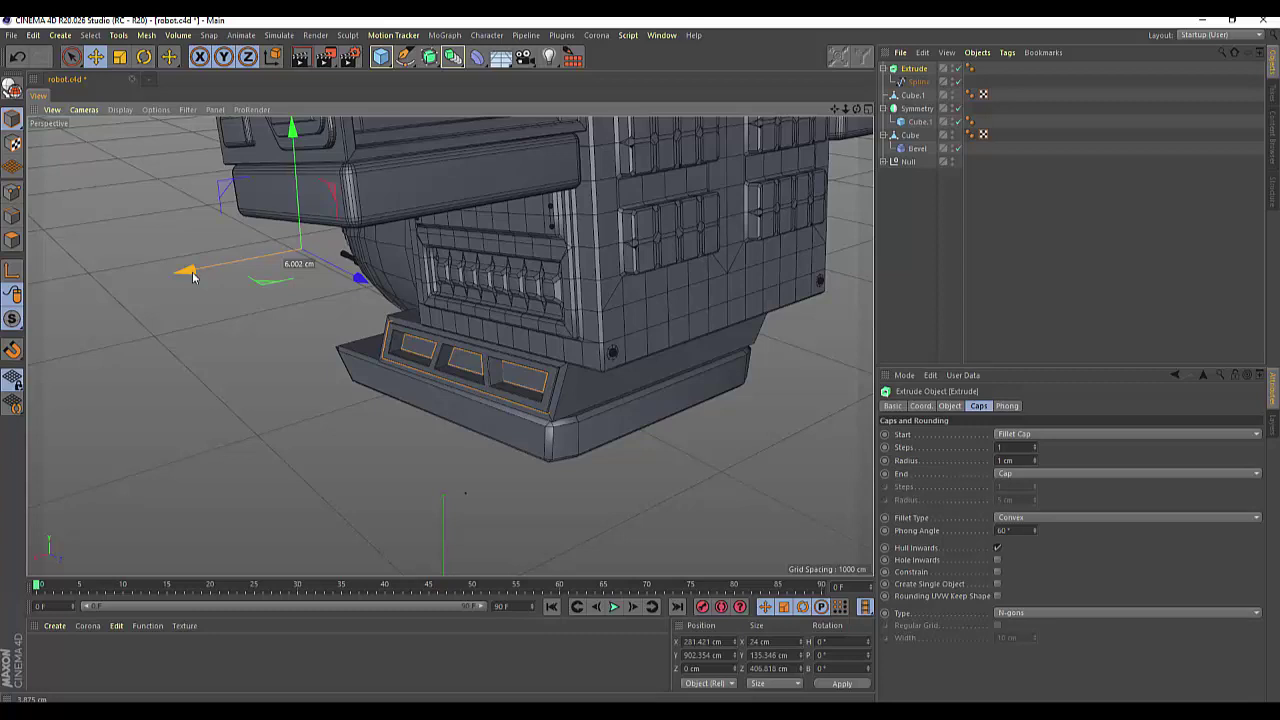
pyautogui.moveTo(193, 277); pyautogui.dragTo(190, 276)
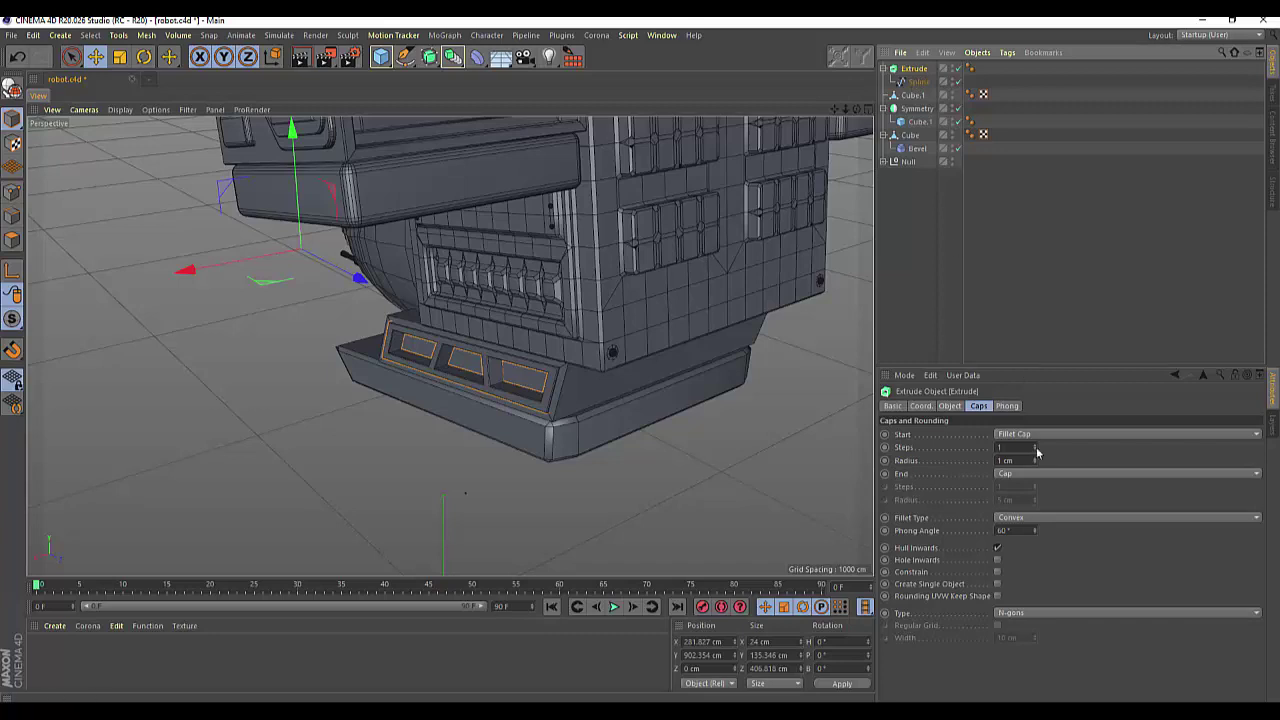
# Set the Extrude's fillet cap to 2 steps with a 2 cm radius.
pyautogui.click(1015, 449)
pyautogui.write('2')
pyautogui.press('Return')
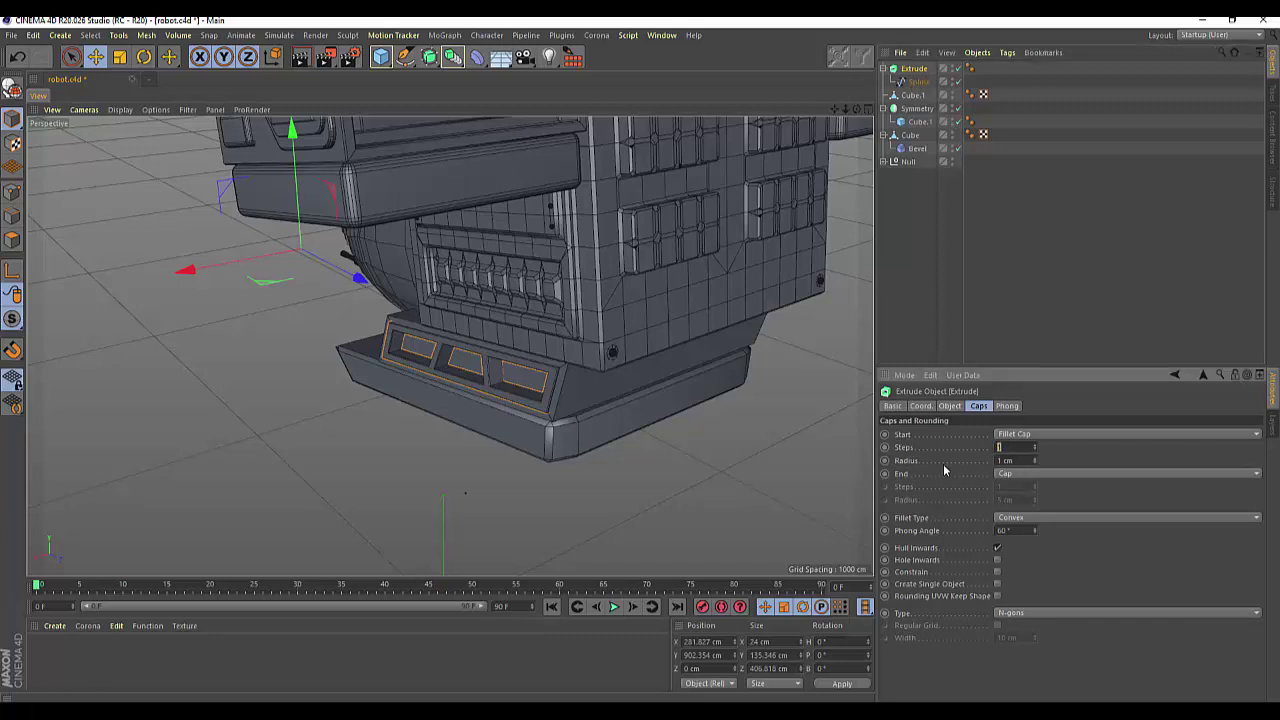
pyautogui.write('2')
pyautogui.press('Return')
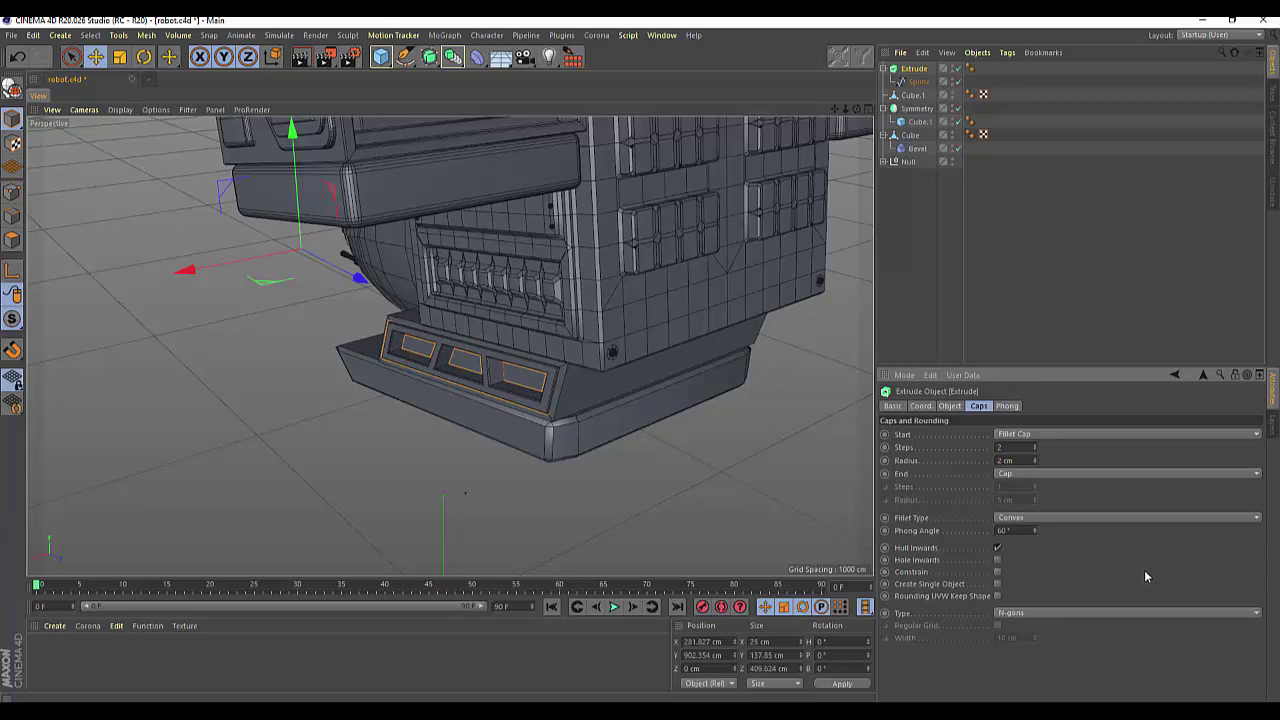
pyautogui.click(914, 96)
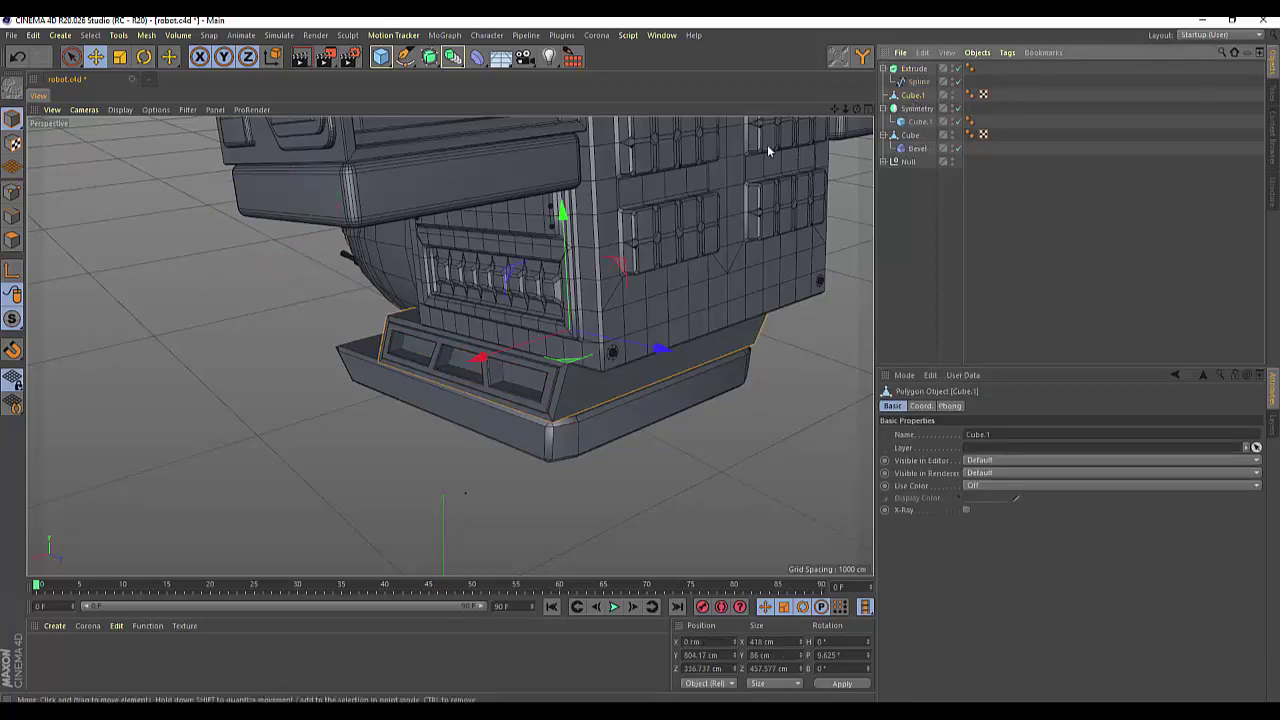
# Add a Bevel deformer under Cube.1 with Use Angle enabled and 2 cm offset.
pyautogui.click(477, 57)
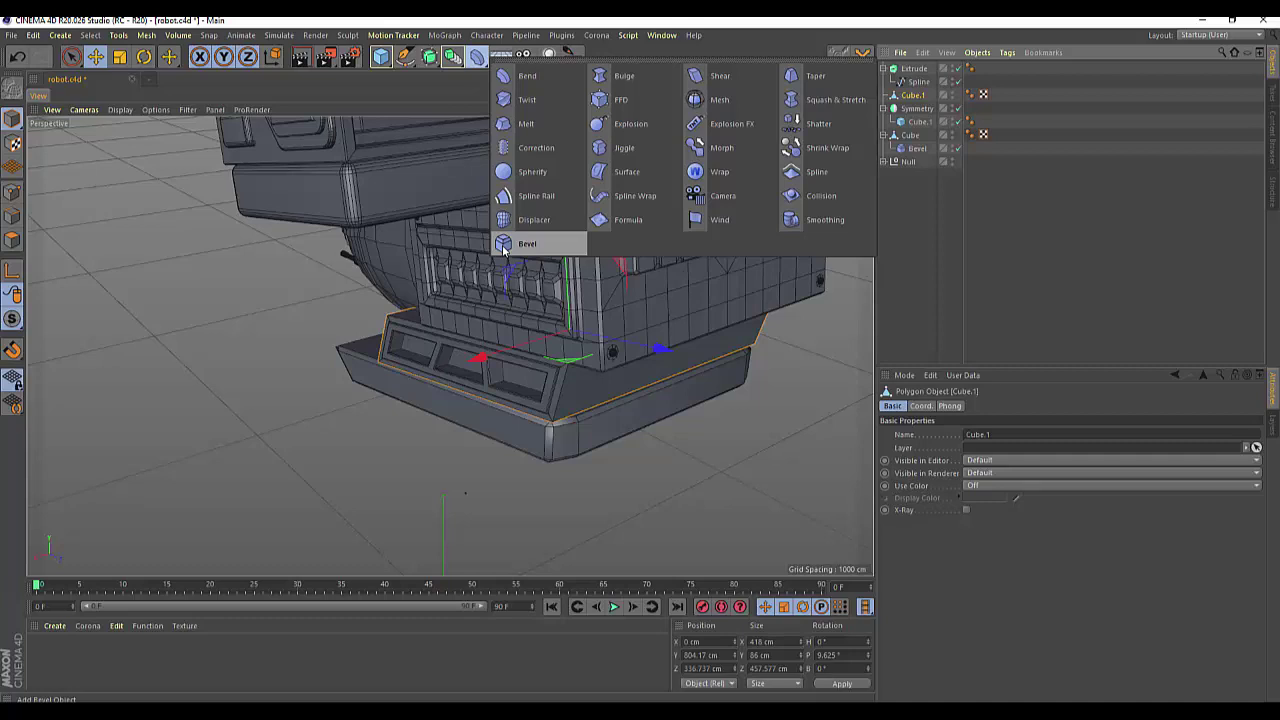
pyautogui.click(503, 245)
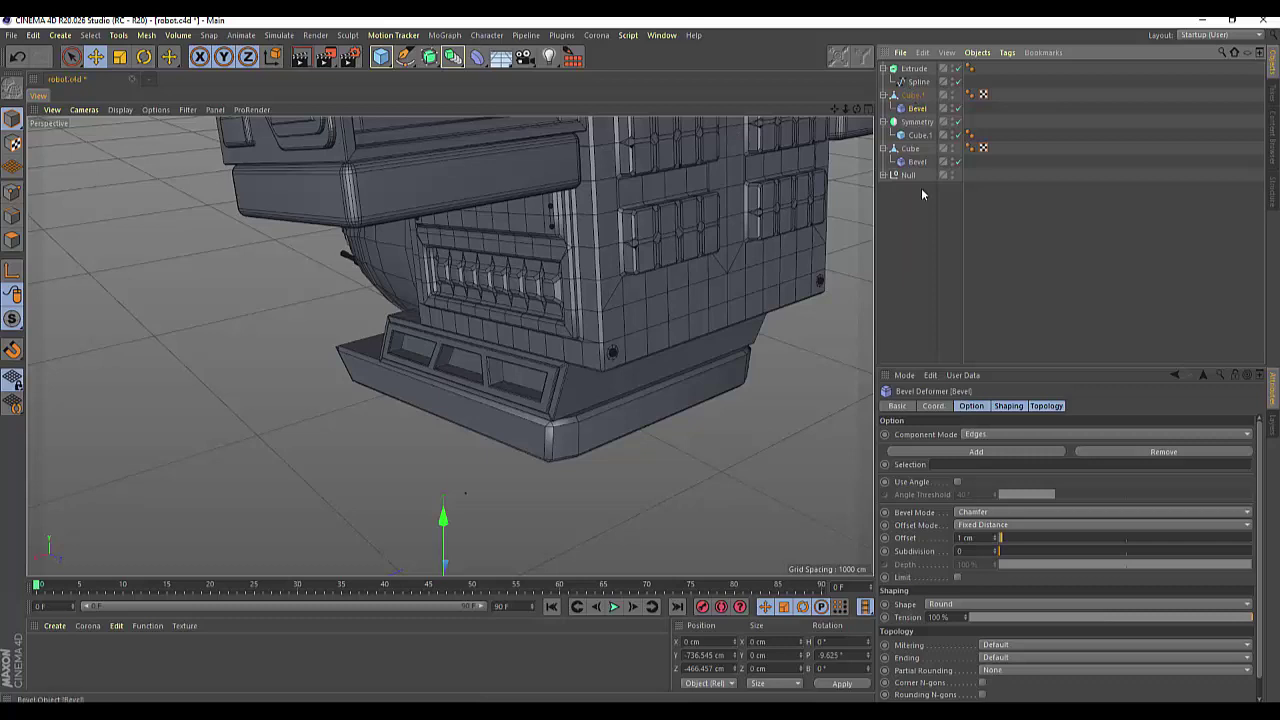
pyautogui.click(957, 482)
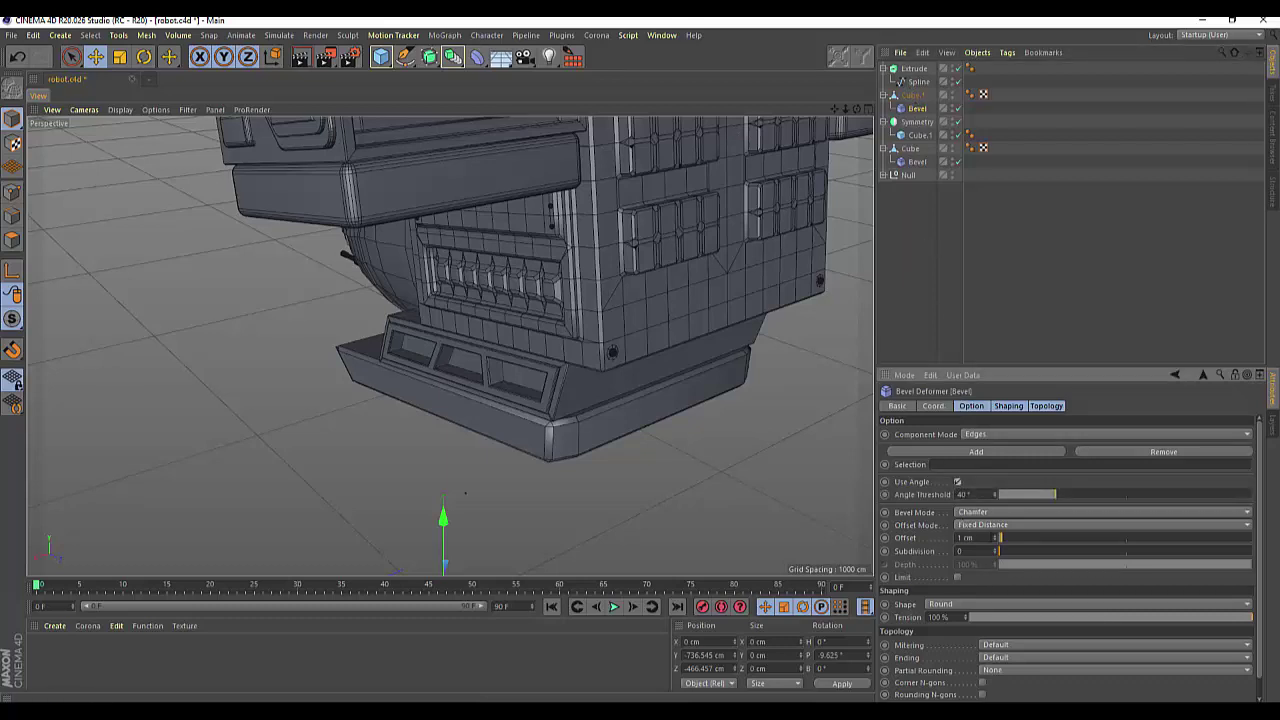
pyautogui.click(995, 537)
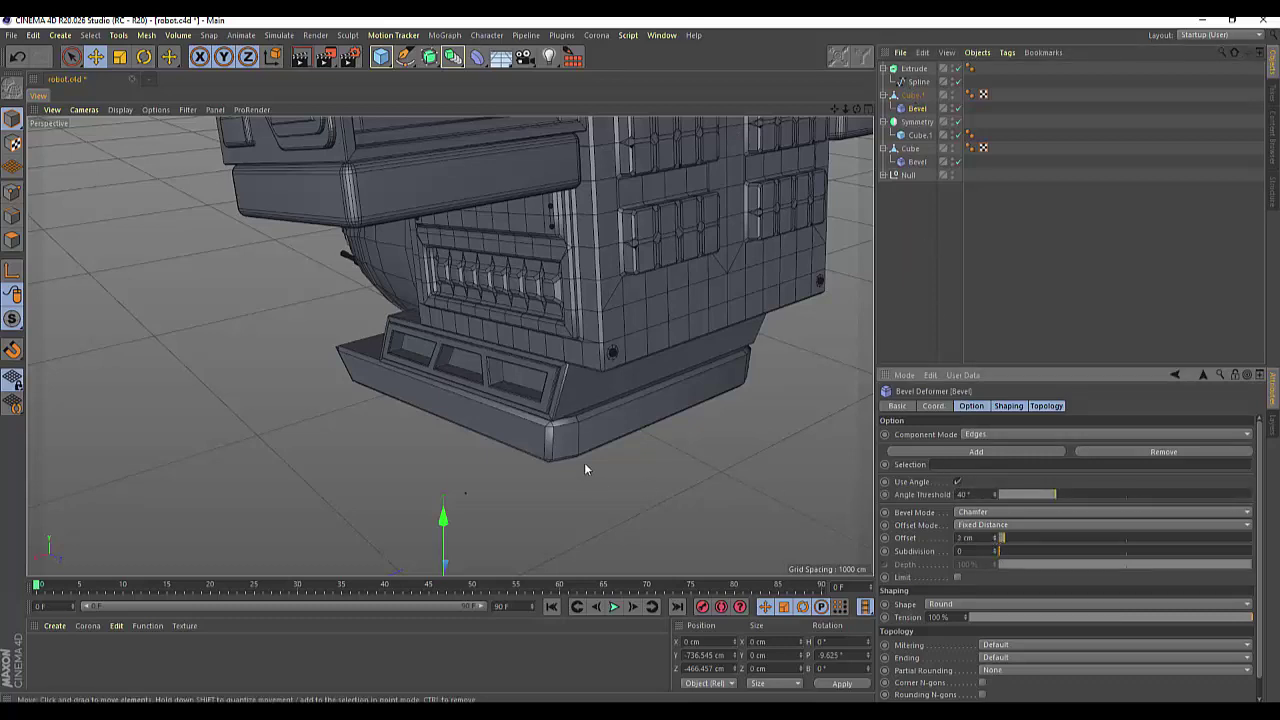
# Return to single Perspective view and orbit around the hull to inspect the bevel.
pyautogui.click(869, 109)
pyautogui.click(448, 107)
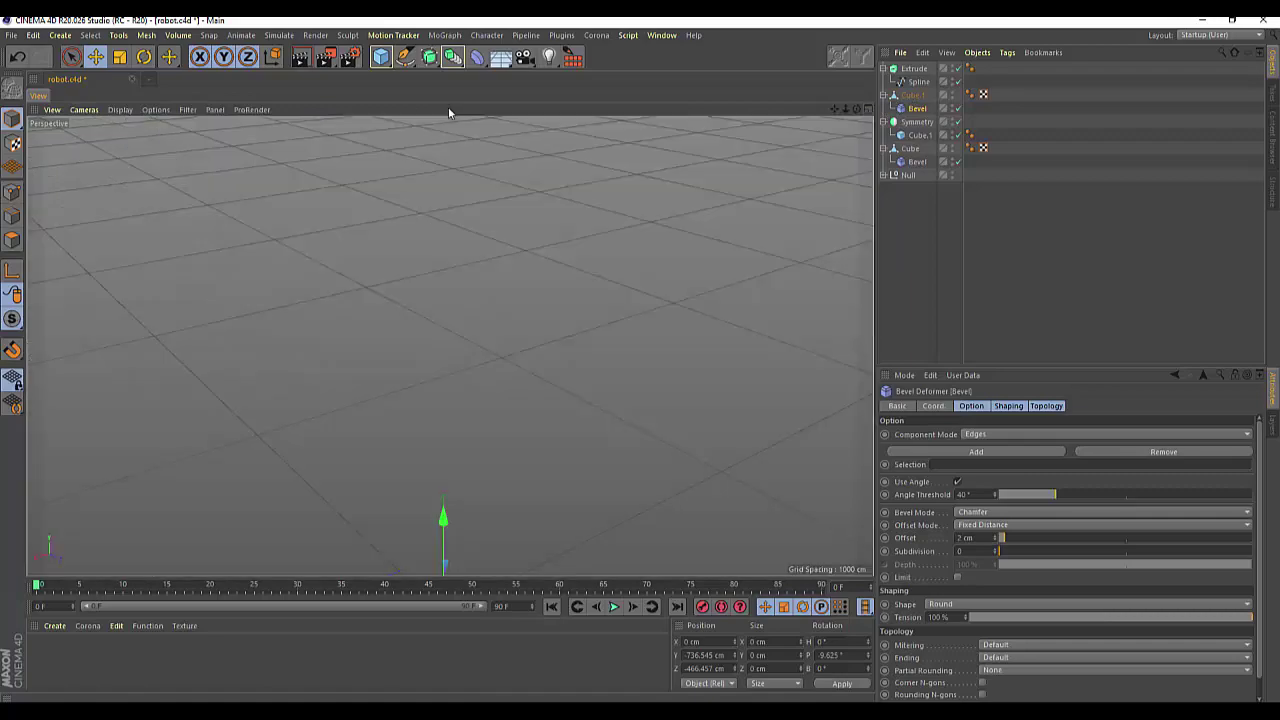
pyautogui.moveTo(858, 108); pyautogui.dragTo(760, 140)
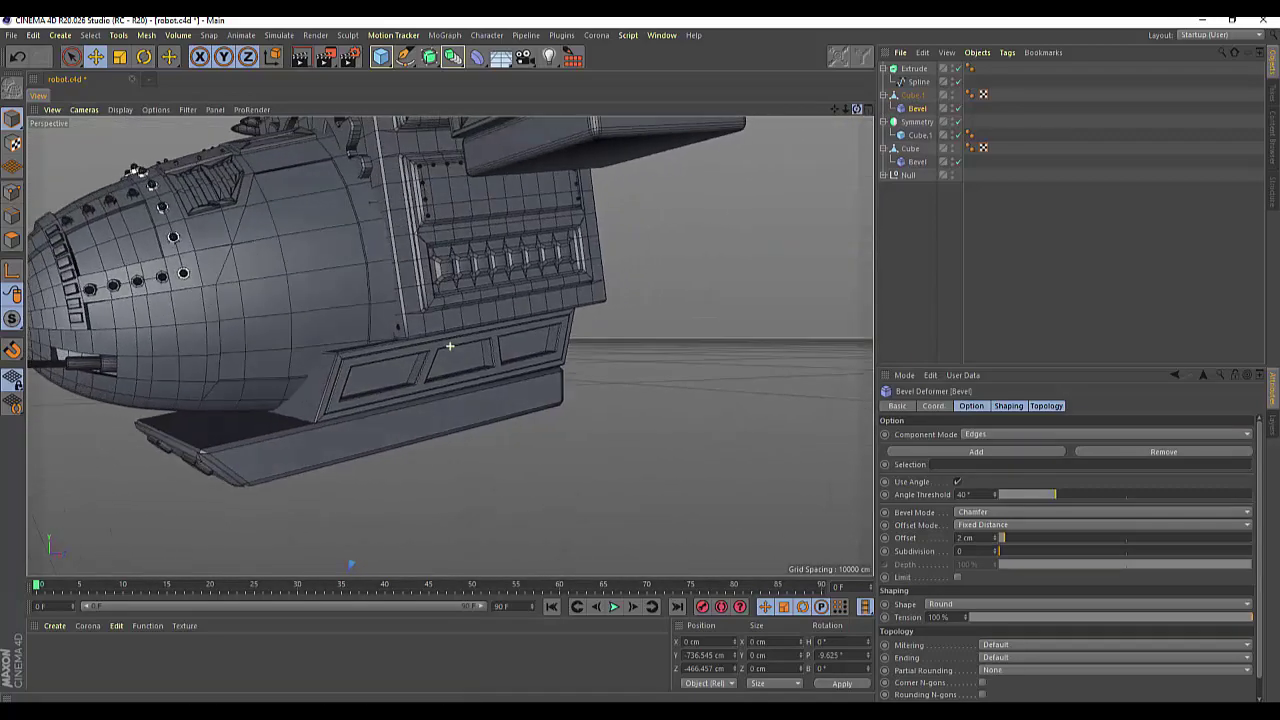
pyautogui.moveTo(857, 108); pyautogui.dragTo(857, 108)
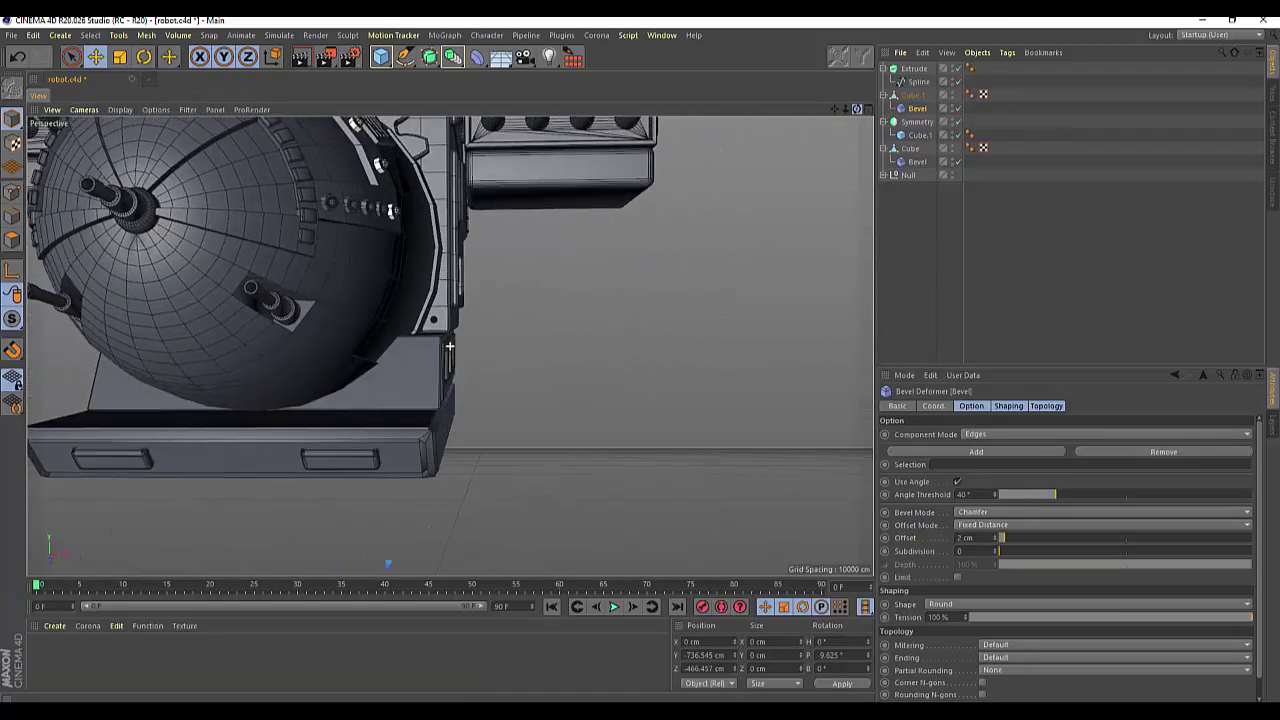
pyautogui.keyDown('alt'); pyautogui.moveTo(450, 346); pyautogui.dragTo(450, 346); pyautogui.keyUp('alt')
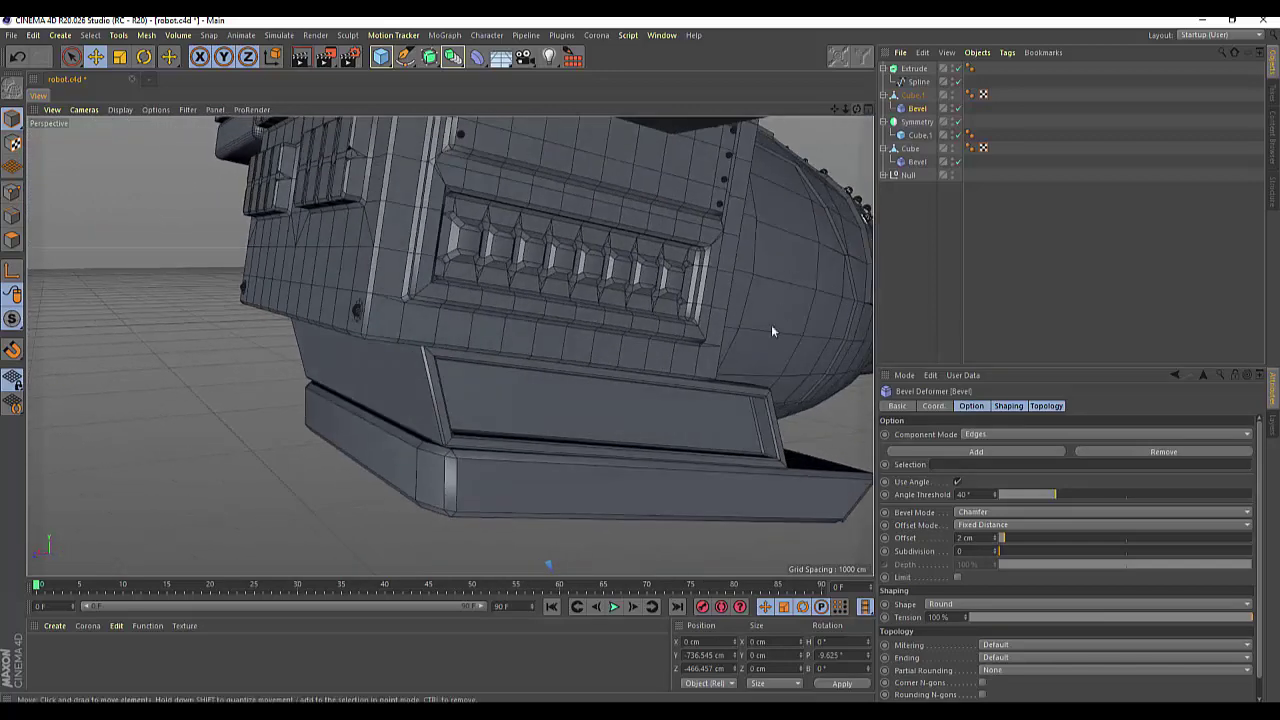
pyautogui.click(912, 95)
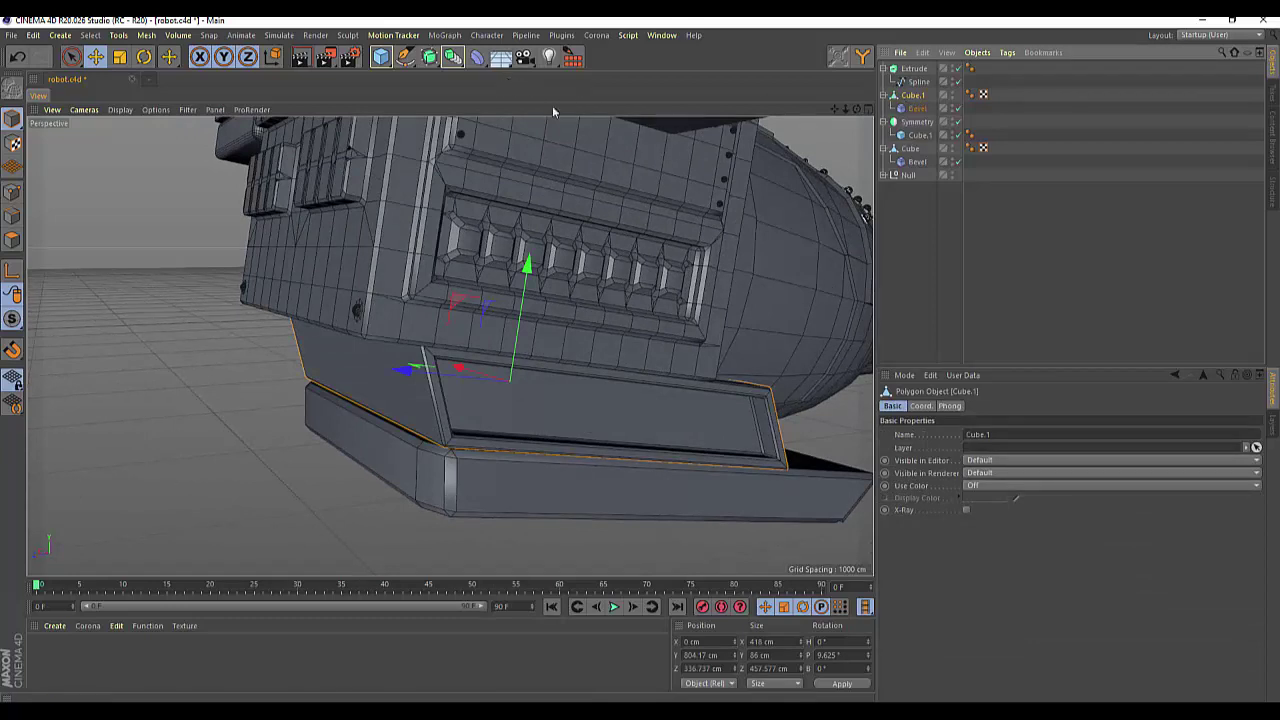
pyautogui.click(580, 250)
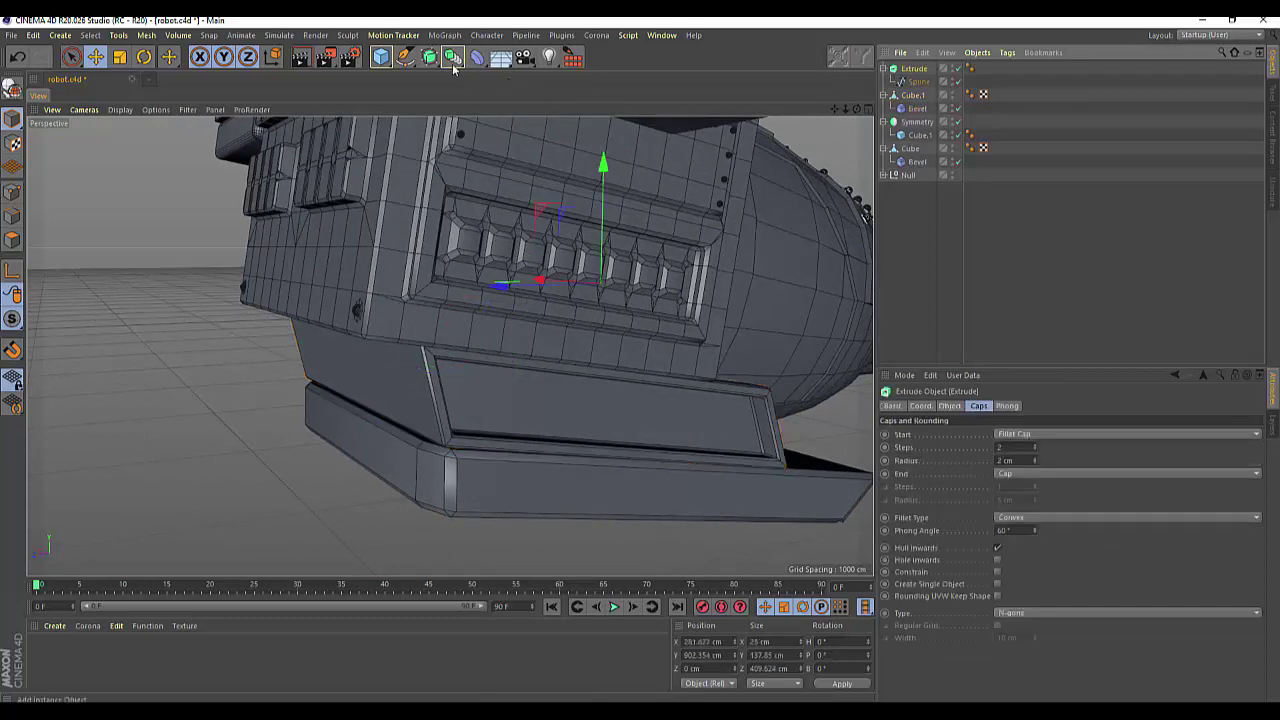
pyautogui.click(453, 57)
pyautogui.click(600, 123)
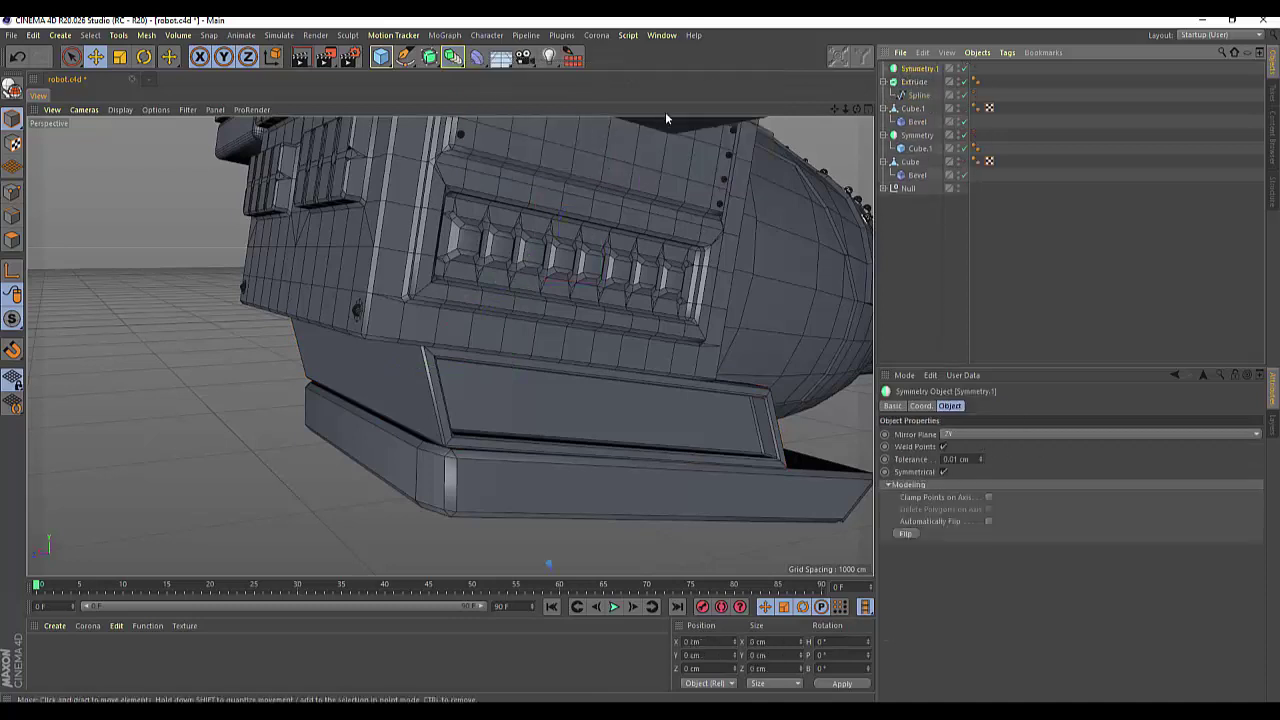
pyautogui.moveTo(908, 82); pyautogui.dragTo(914, 70)
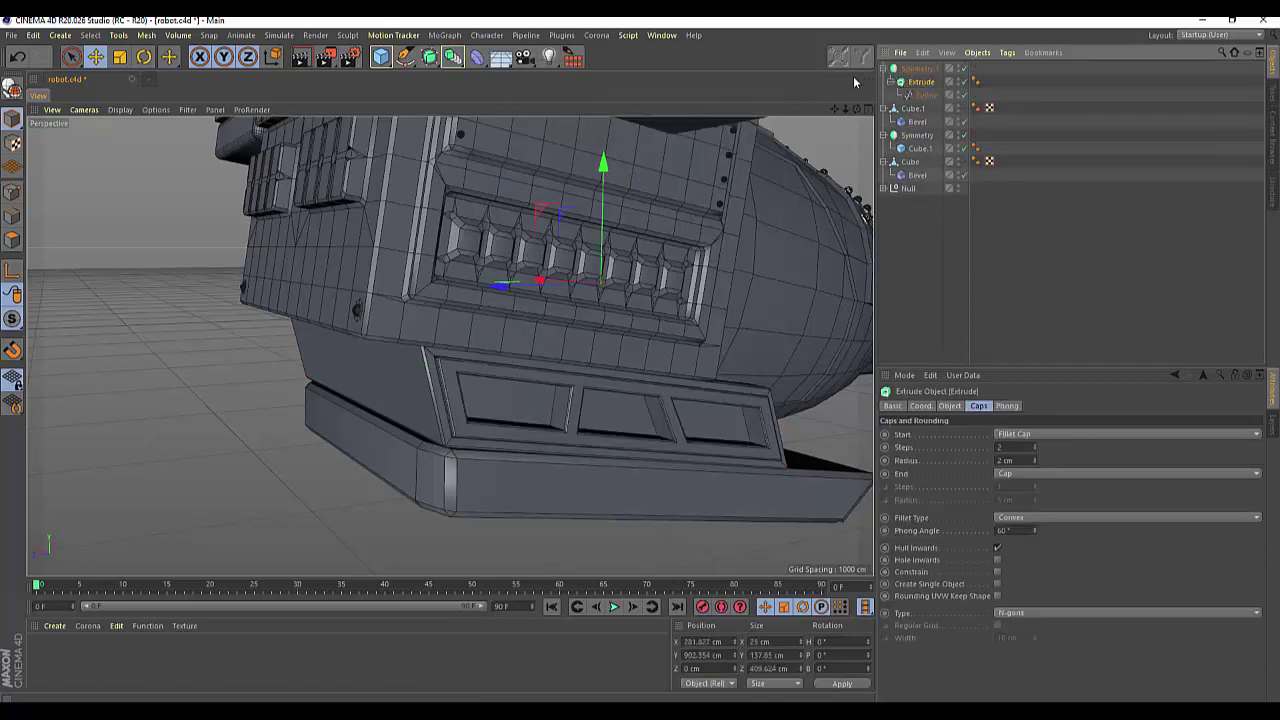
pyautogui.moveTo(856, 117); pyautogui.dragTo(449, 346)
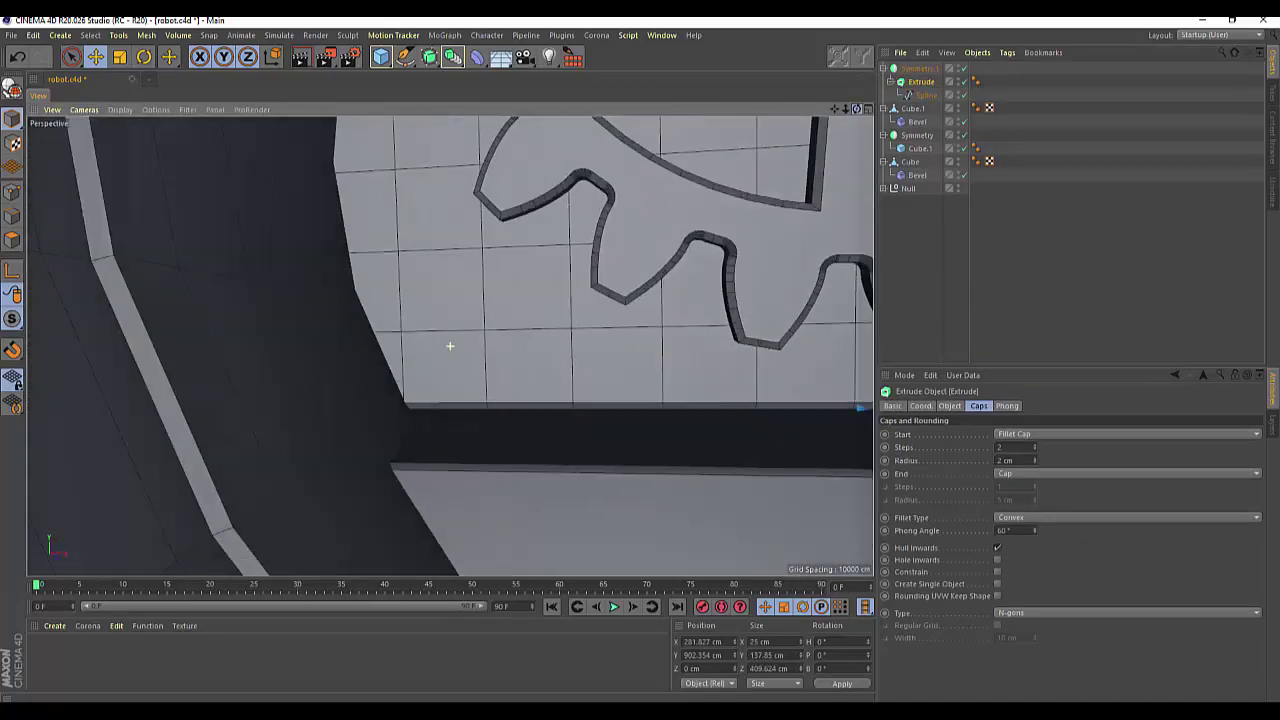
pyautogui.moveTo(449, 346); pyautogui.dragTo(481, 316)
pyautogui.hotkey('ctrl', 'shift', 'z')
pyautogui.hotkey('ctrl', 'shift', 'z')
pyautogui.hotkey('ctrl', 'shift', 'z')
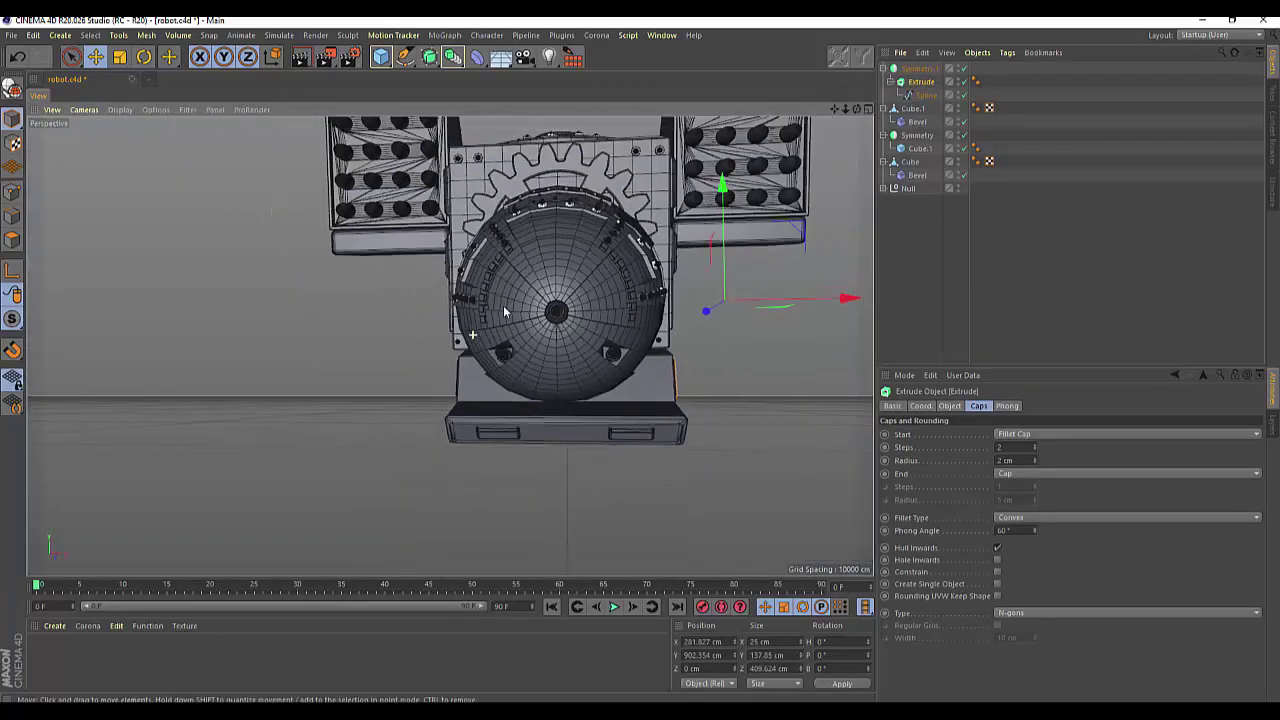
pyautogui.moveTo(856, 108); pyautogui.dragTo(449, 346)
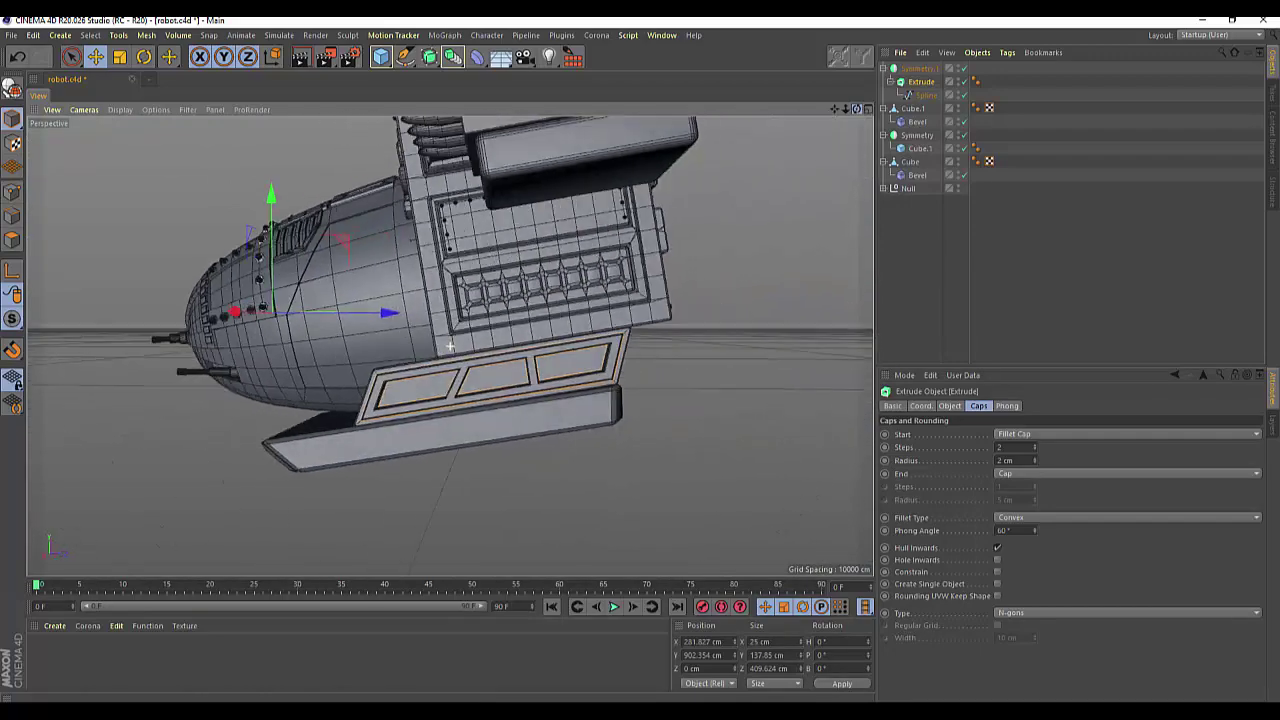
pyautogui.hotkey('ctrl', 'shift', 'z')
pyautogui.hotkey('ctrl', 'shift', 'z')
pyautogui.hotkey('ctrl', 'shift', 'z')
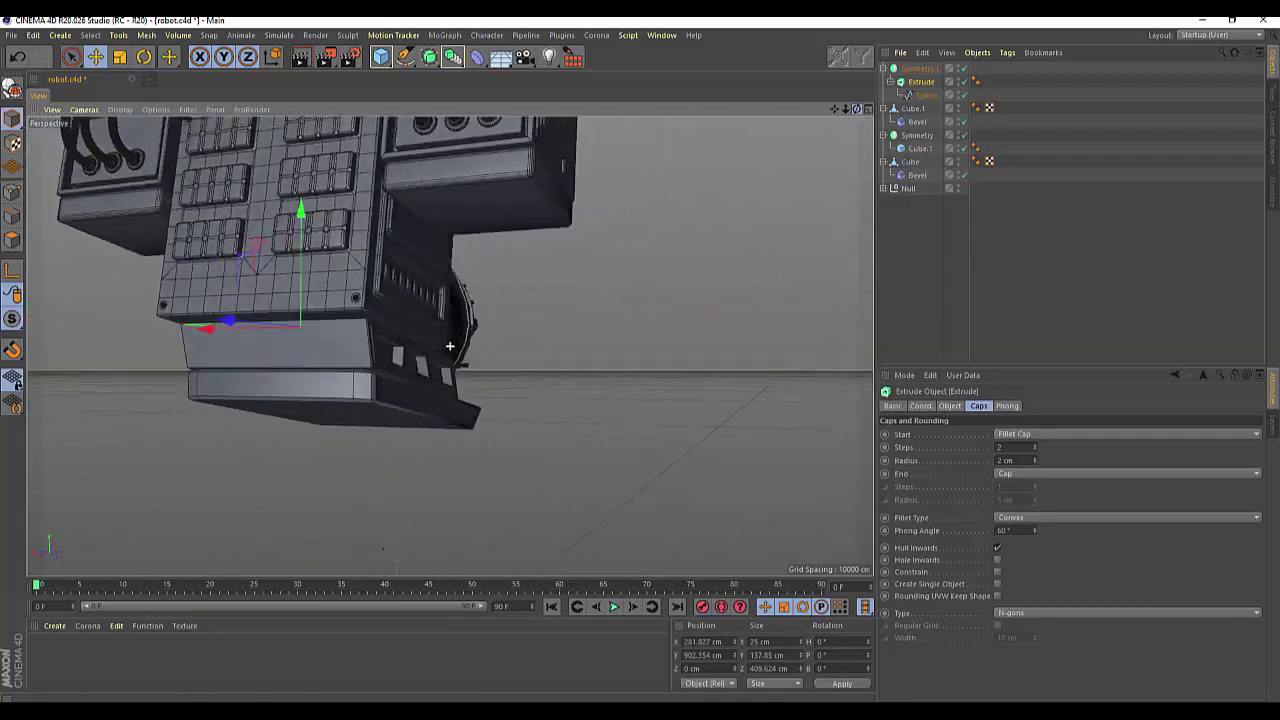
pyautogui.hotkey('ctrl', 'shift', 'z')
pyautogui.hotkey('ctrl', 'shift', 'z')
pyautogui.hotkey('ctrl', 'shift', 'z')
pyautogui.hotkey('ctrl', 'shift', 'z')
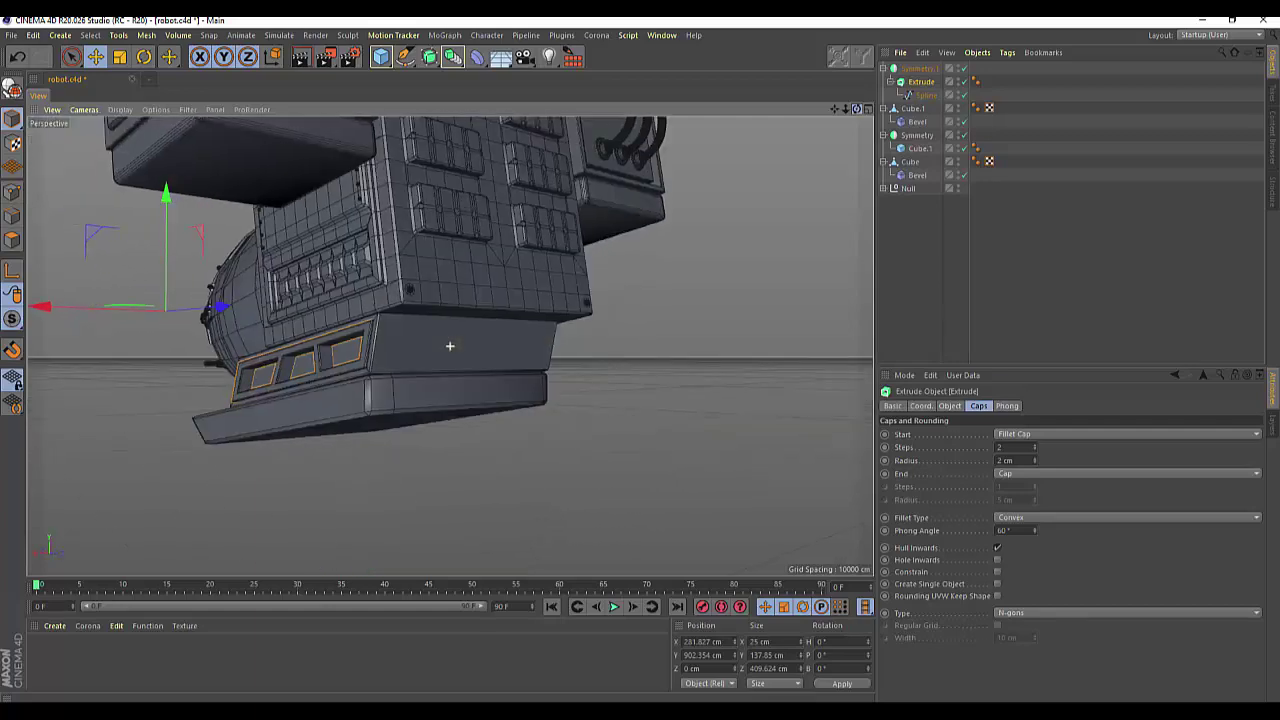
pyautogui.hotkey('ctrl', 'shift', 'z')
pyautogui.hotkey('ctrl', 'shift', 'z')
pyautogui.hotkey('ctrl', 'shift', 'z')
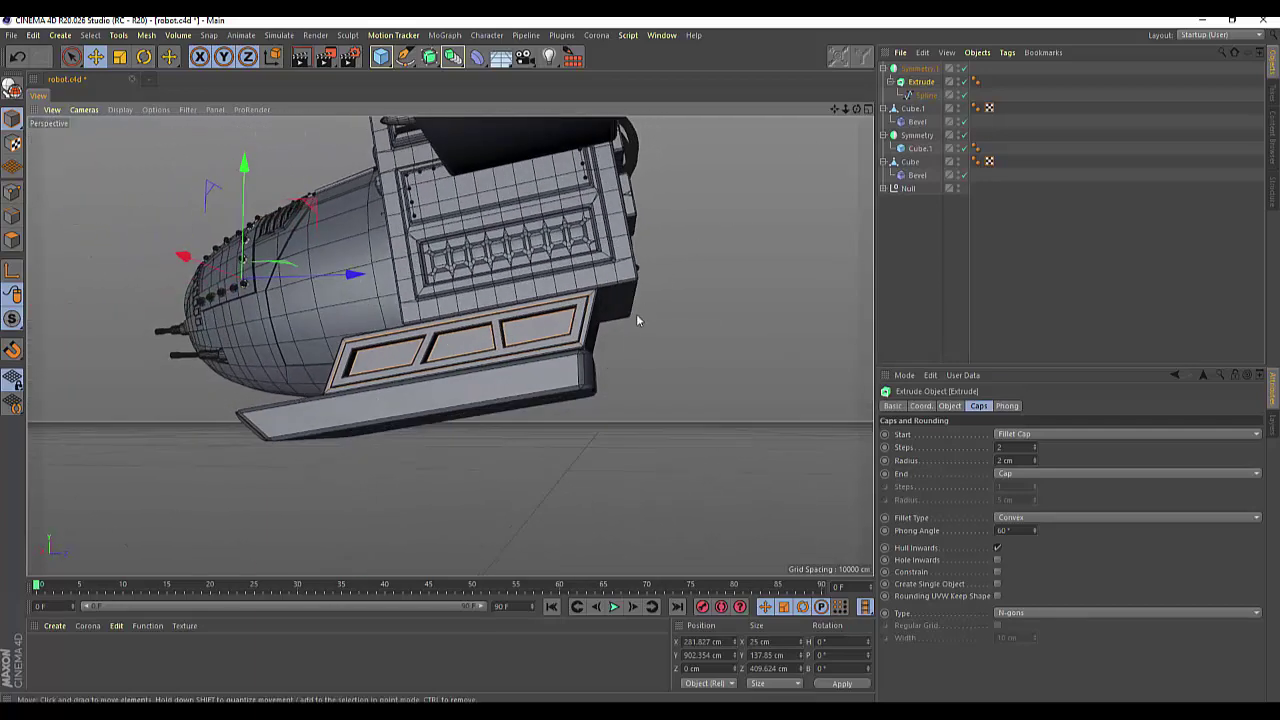
pyautogui.click(868, 110)
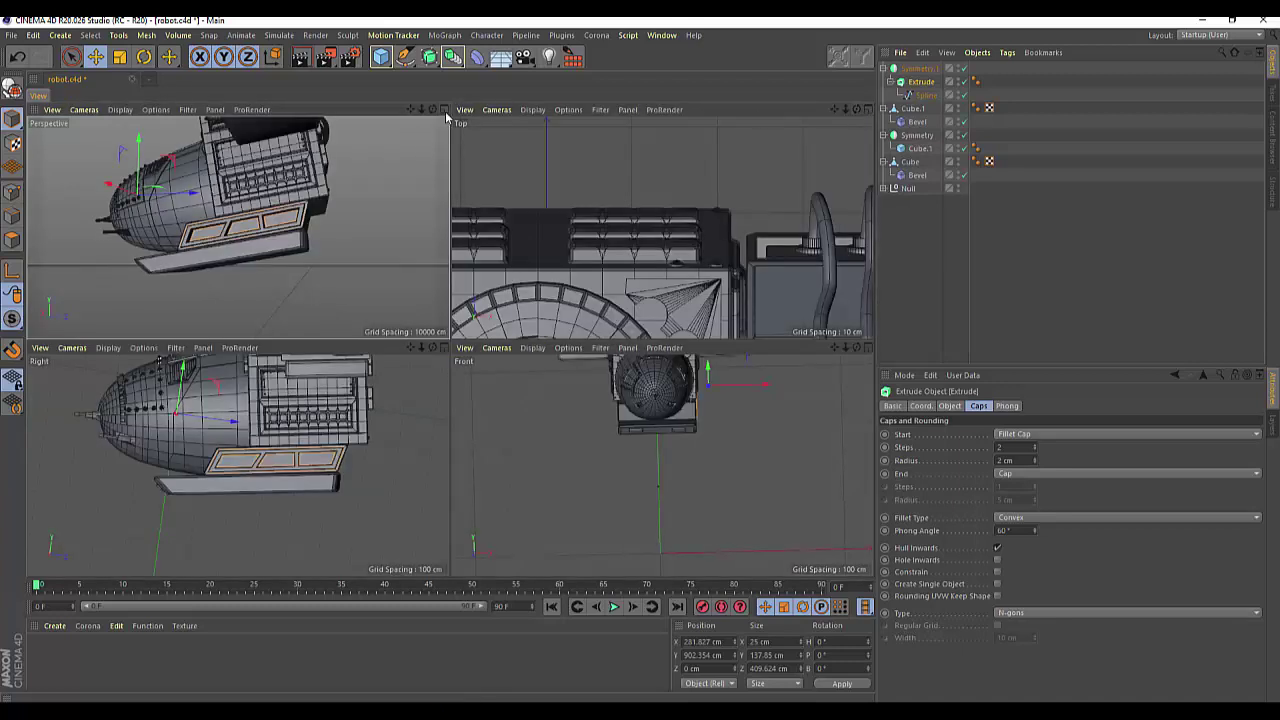
pyautogui.click(445, 111)
pyautogui.moveTo(856, 110); pyautogui.dragTo(820, 120)
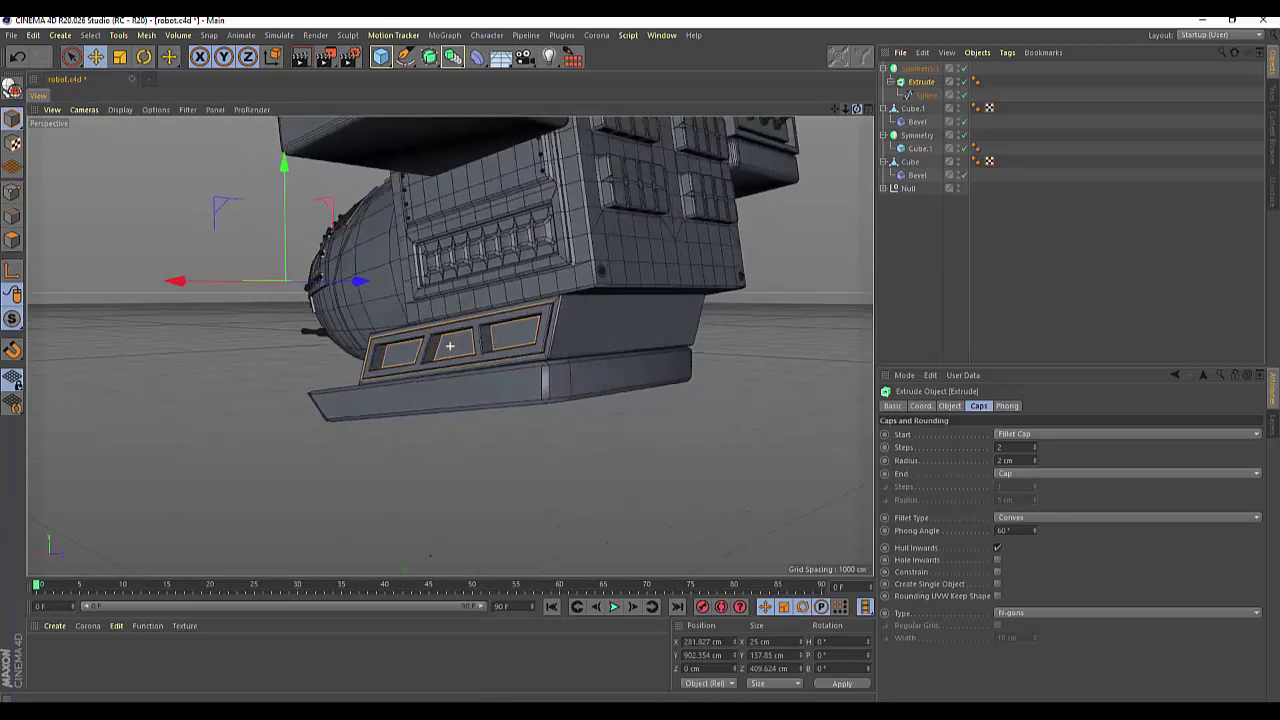
pyautogui.keyDown('alt'); pyautogui.moveTo(449, 346); pyautogui.dragTo(449, 346); pyautogui.keyUp('alt')
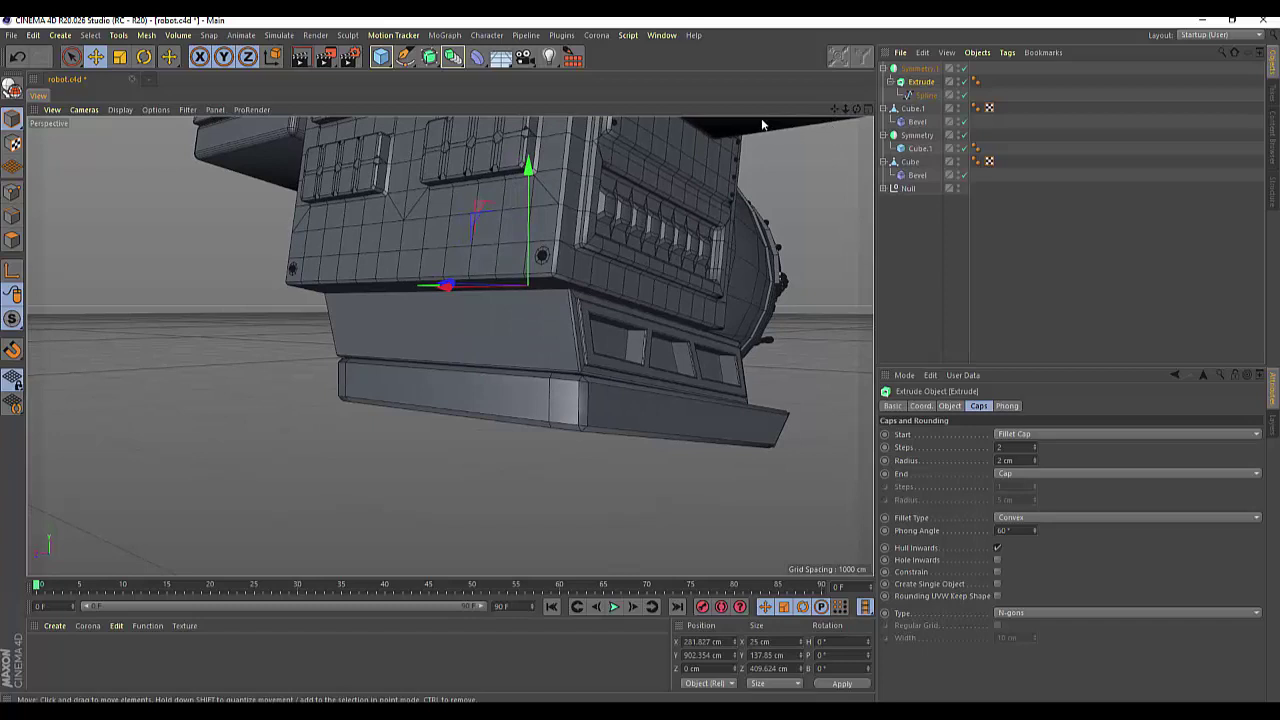
# Add a 50 cm-radius, 200 cm-tall Capsule and raise it under the body's centre.
pyautogui.click(381, 57)
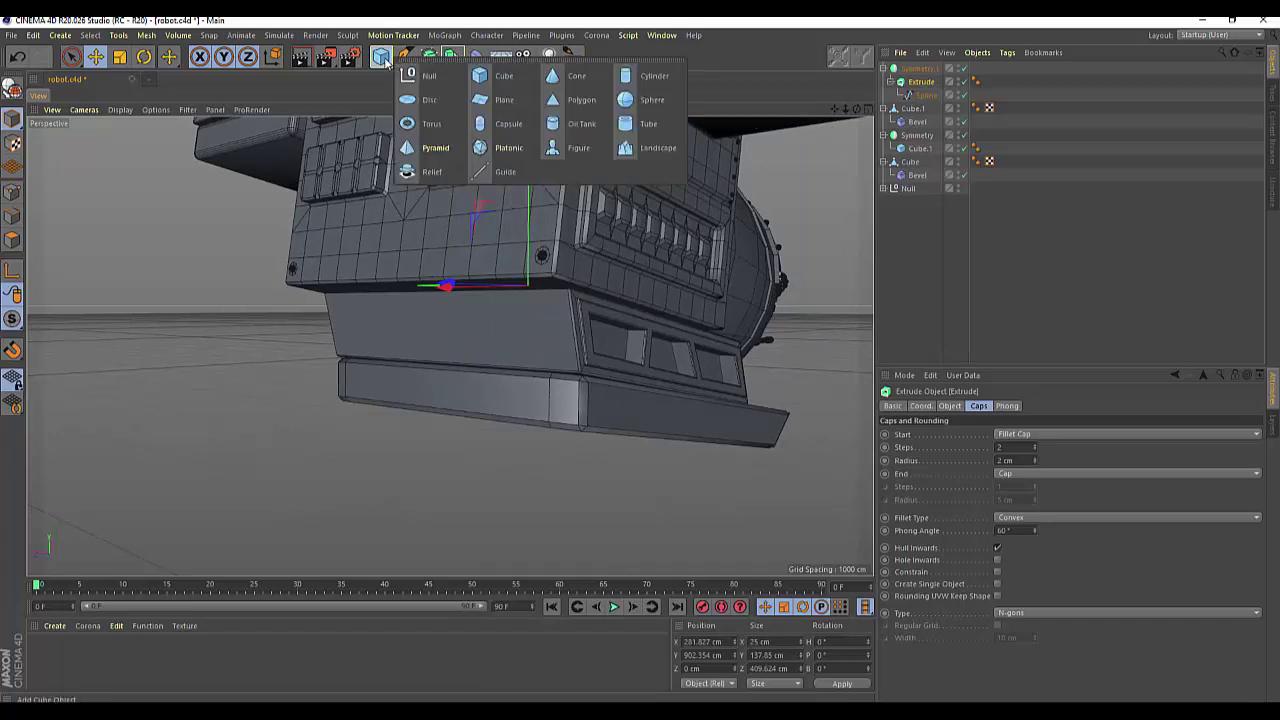
pyautogui.click(483, 126)
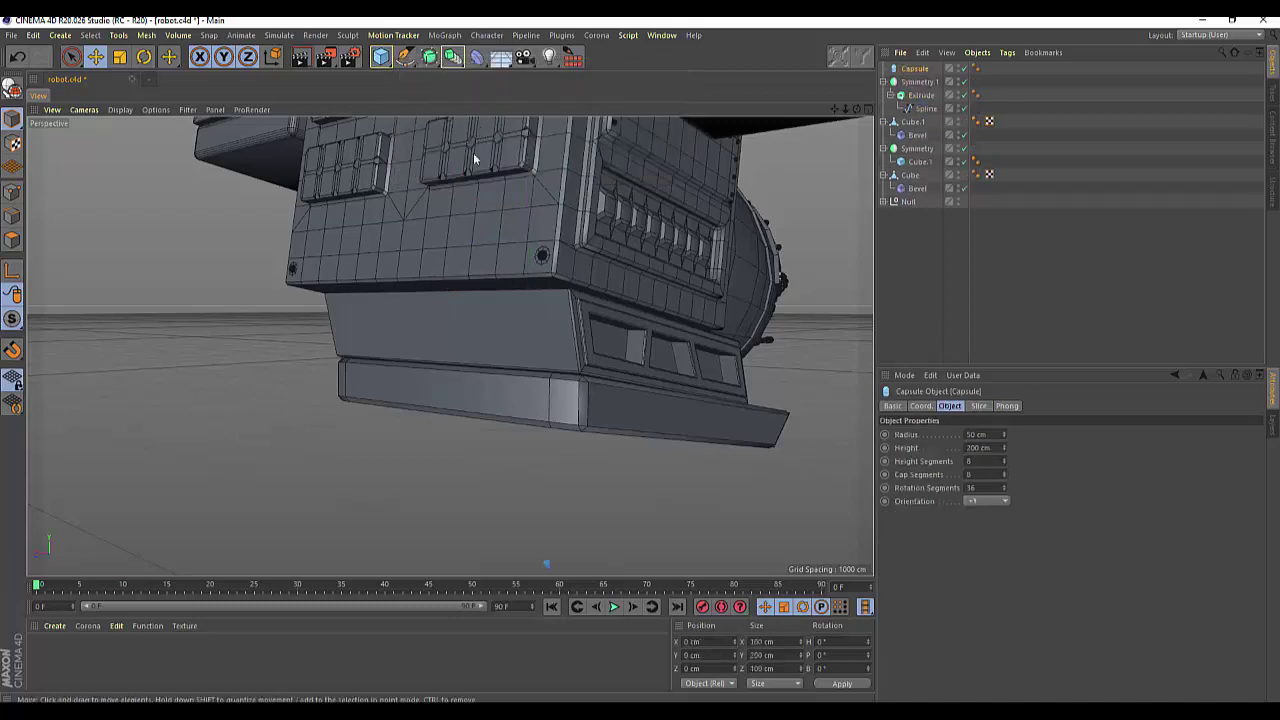
pyautogui.scroll(-3, 551, 528)
pyautogui.scroll(-5, 553, 530)
pyautogui.scroll(-2, 554, 531)
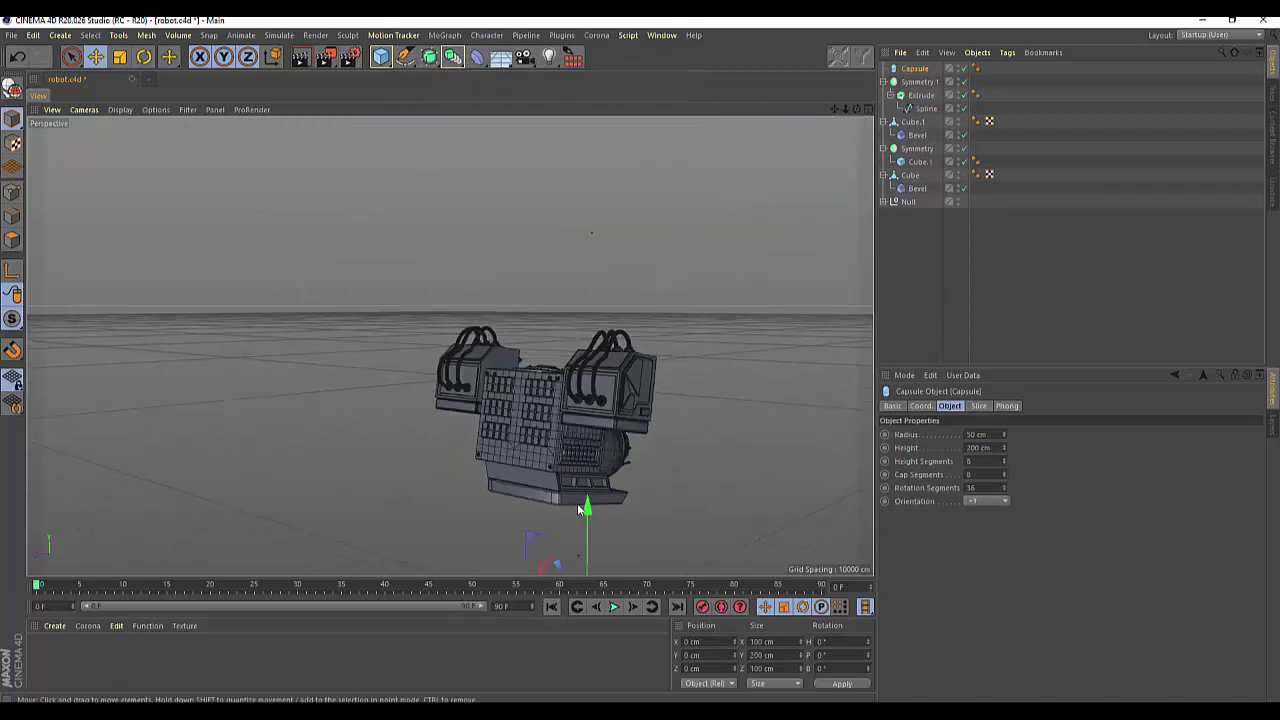
pyautogui.moveTo(585, 497); pyautogui.dragTo(535, 397)
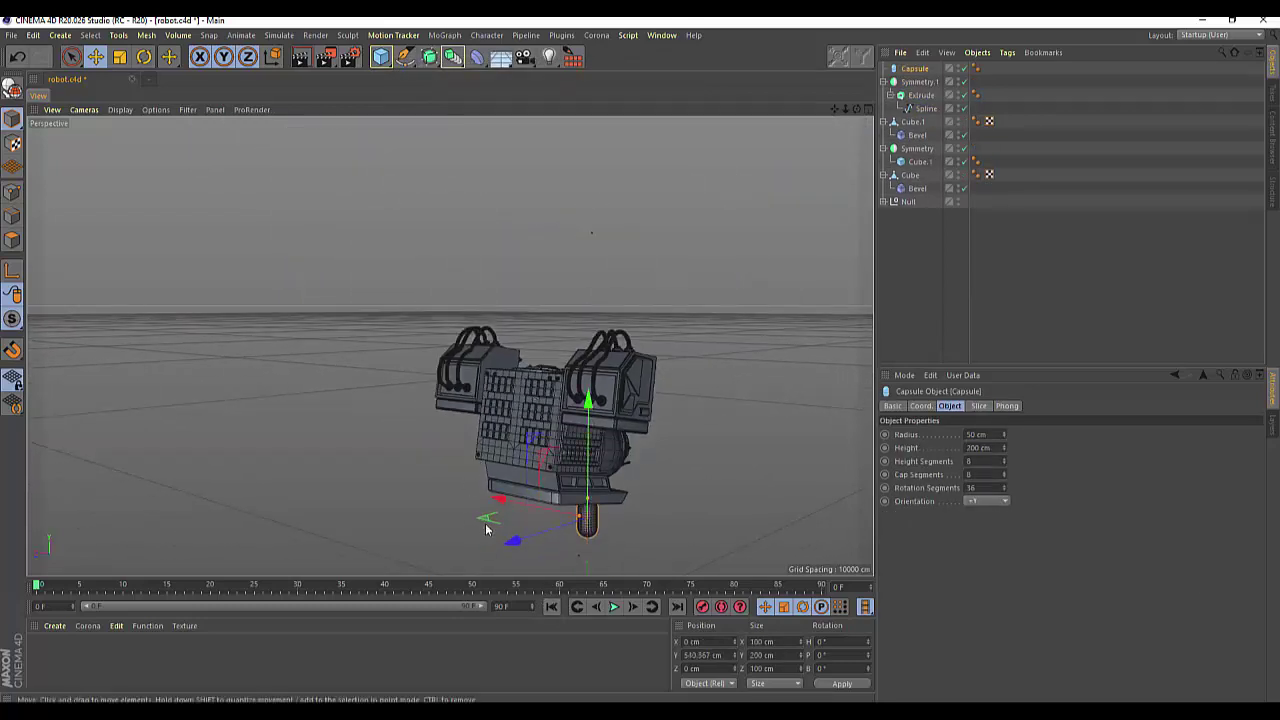
pyautogui.moveTo(493, 540); pyautogui.dragTo(494, 376)
pyautogui.scroll(2, 507, 508)
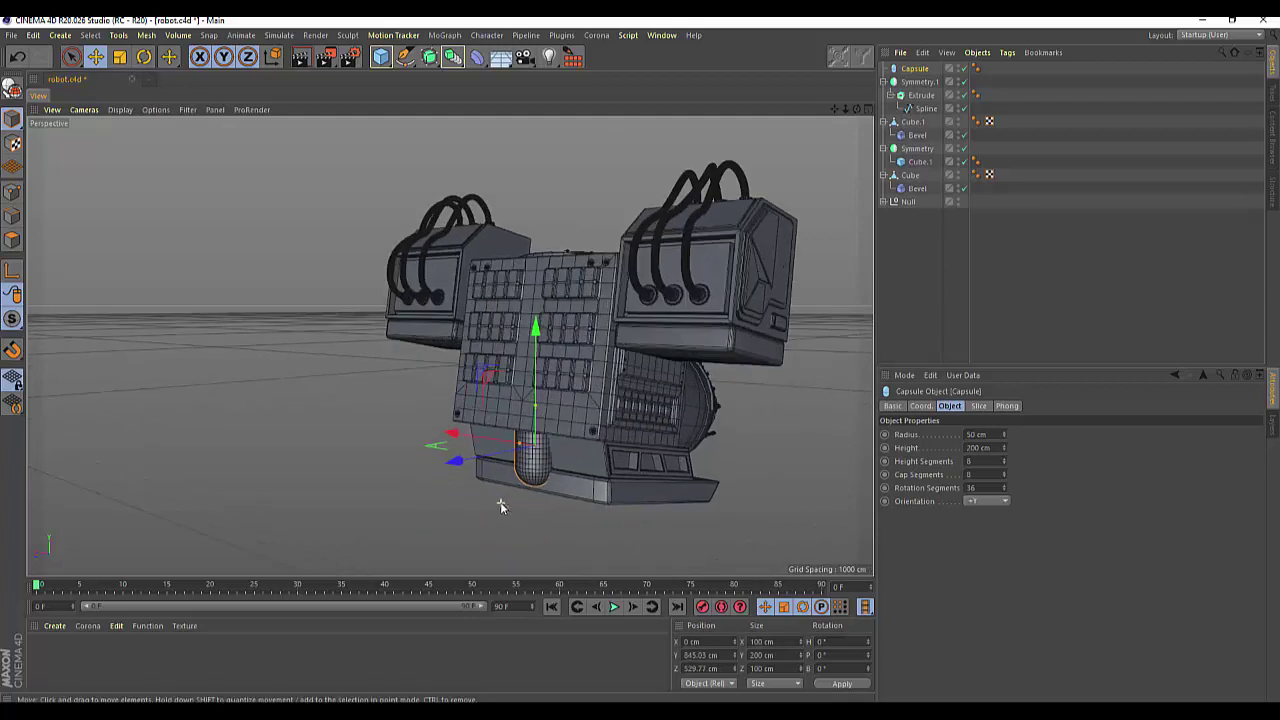
pyautogui.scroll(3, 526, 515)
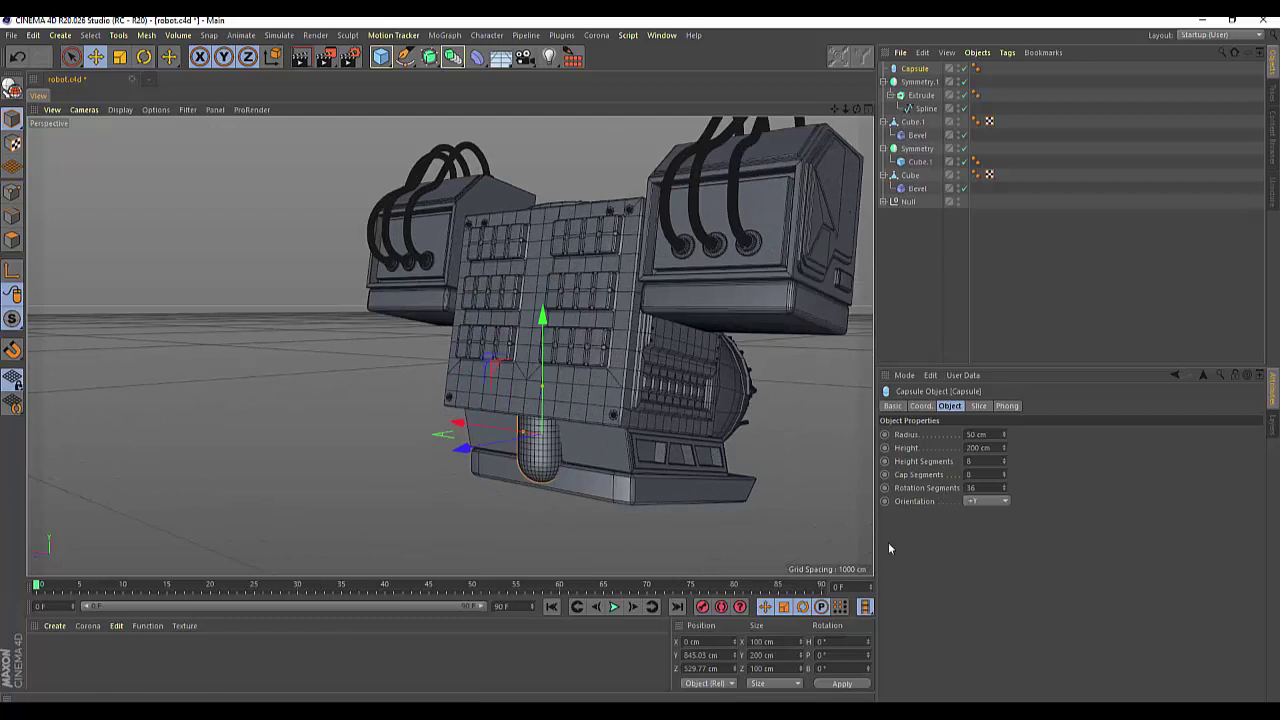
# Orient the capsule along Z, enlarge its radius to about 100 cm and raise it slightly.
pyautogui.click(1000, 502)
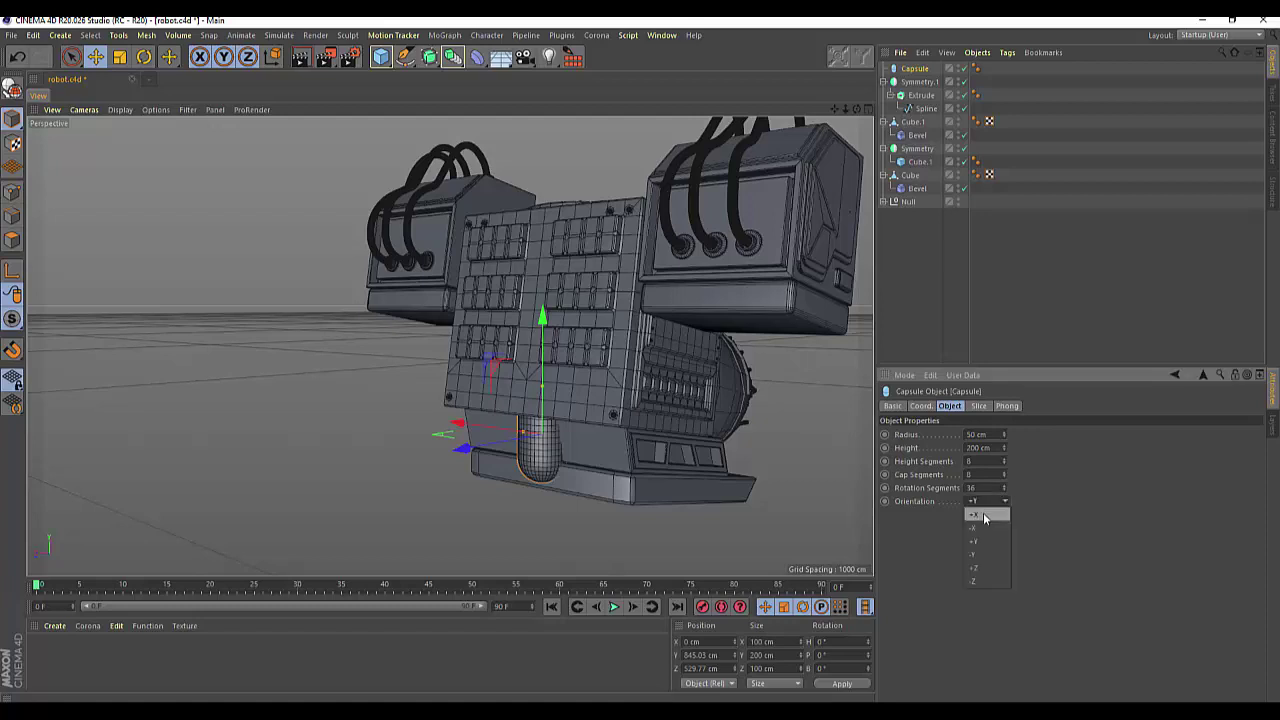
pyautogui.click(984, 515)
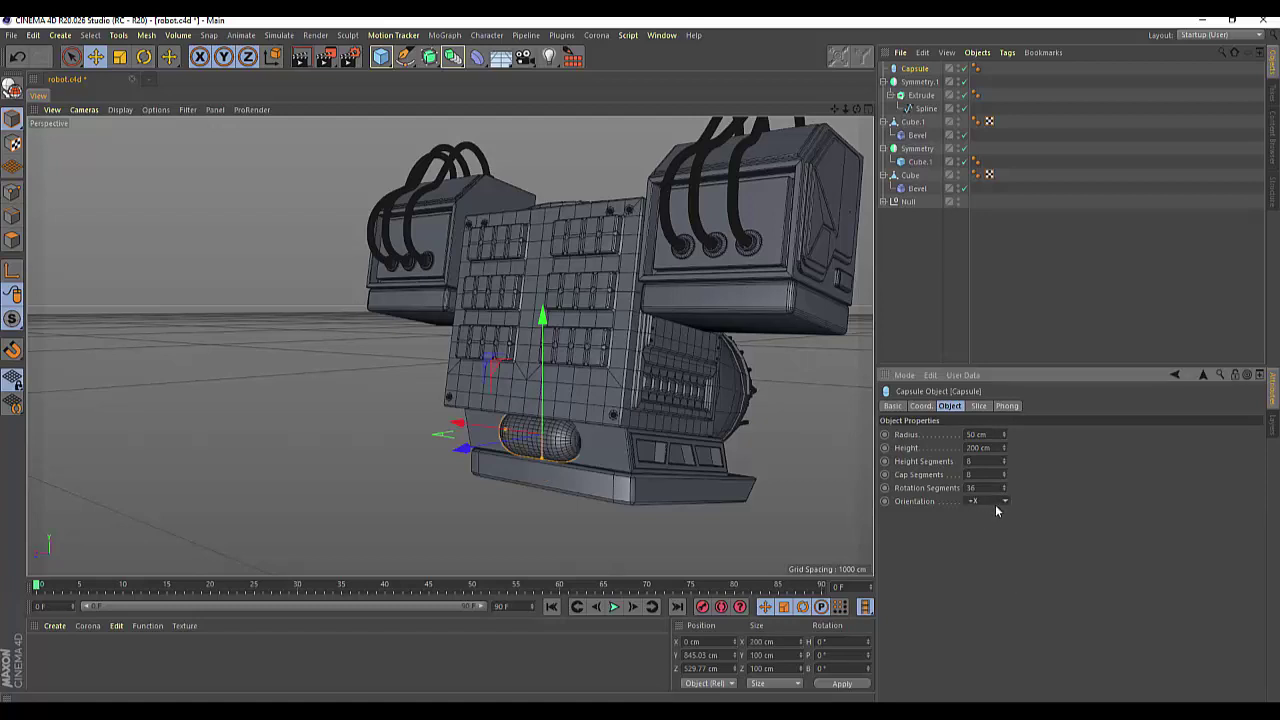
pyautogui.click(1004, 500)
pyautogui.click(982, 566)
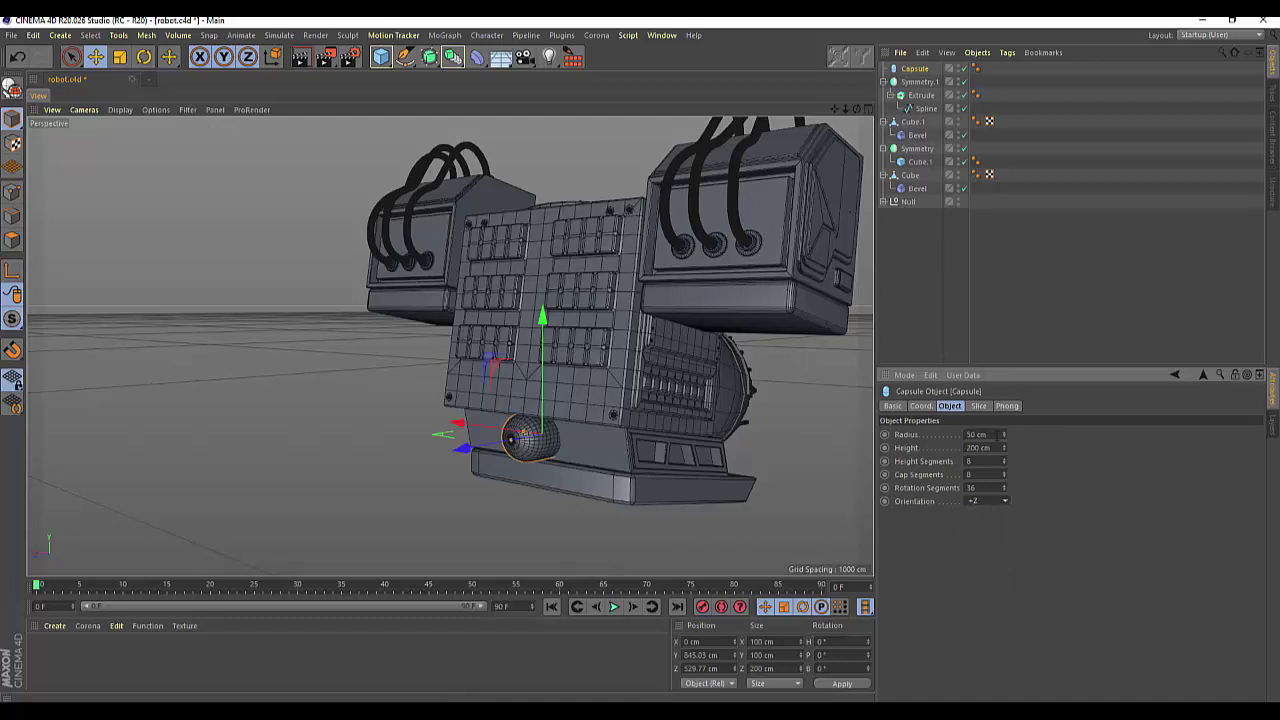
pyautogui.moveTo(1005, 433); pyautogui.dragTo(1005, 383)
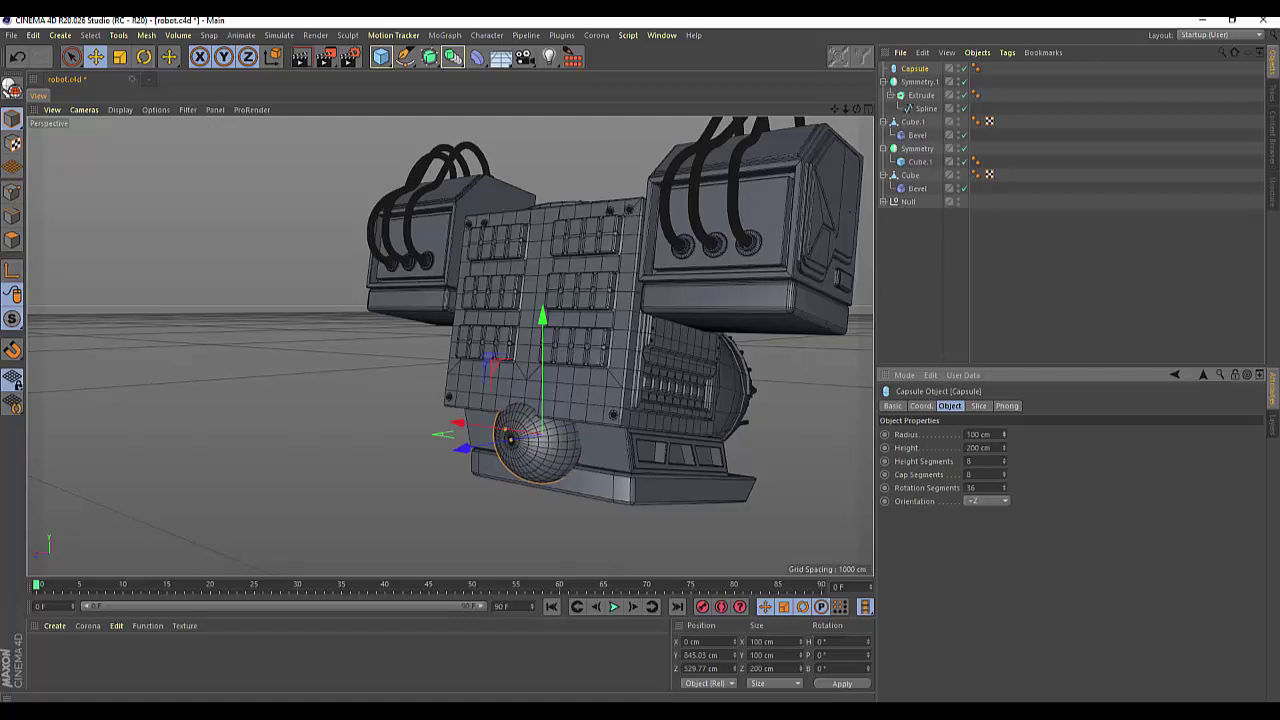
pyautogui.moveTo(542, 316); pyautogui.dragTo(546, 295)
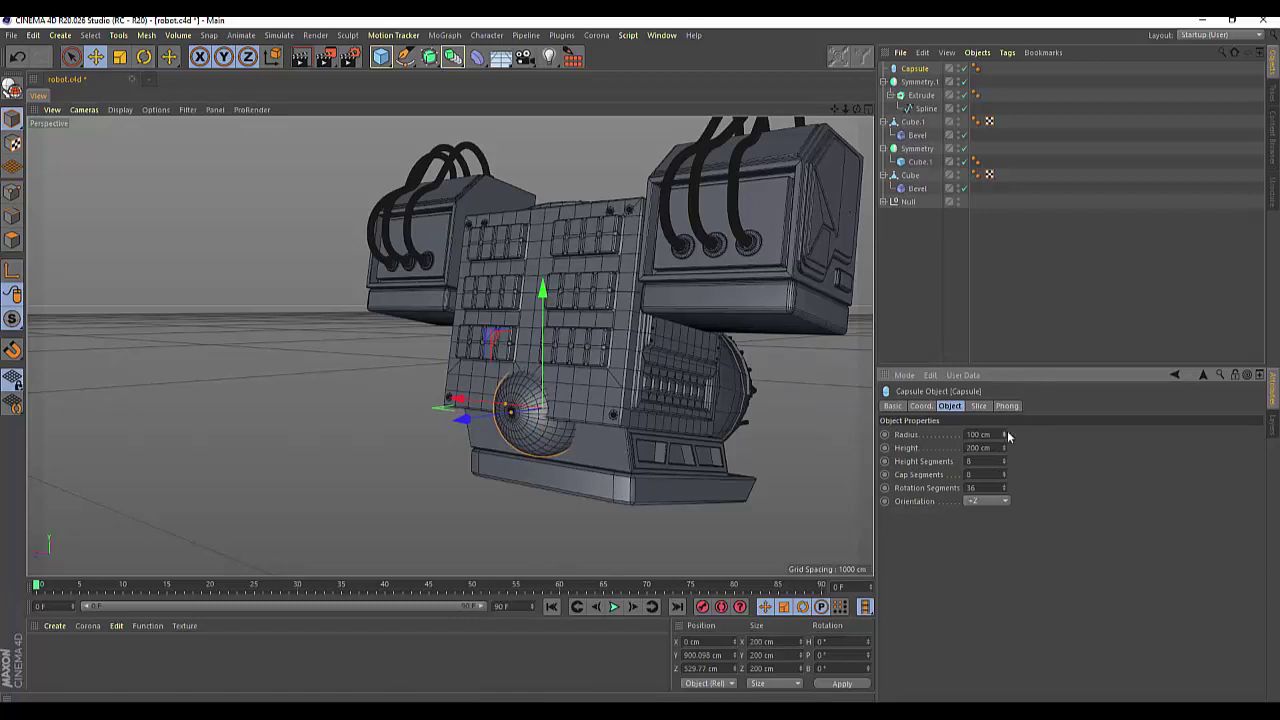
# Resize the capsule to 148.5 cm radius and 361 cm height, raised into the body's underside.
pyautogui.moveTo(980, 434); pyautogui.dragTo(945, 432)
pyautogui.moveTo(1004, 450); pyautogui.dragTo(1004, 500)
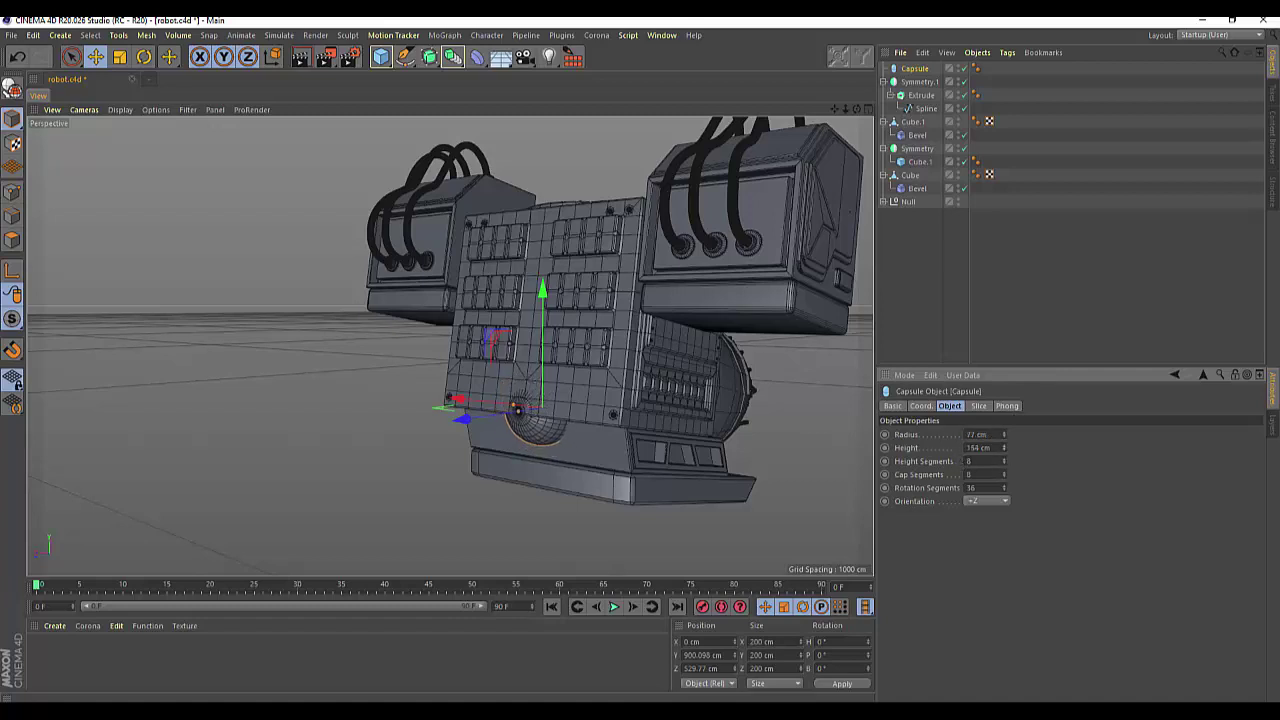
pyautogui.moveTo(1004, 448); pyautogui.dragTo(1004, 400)
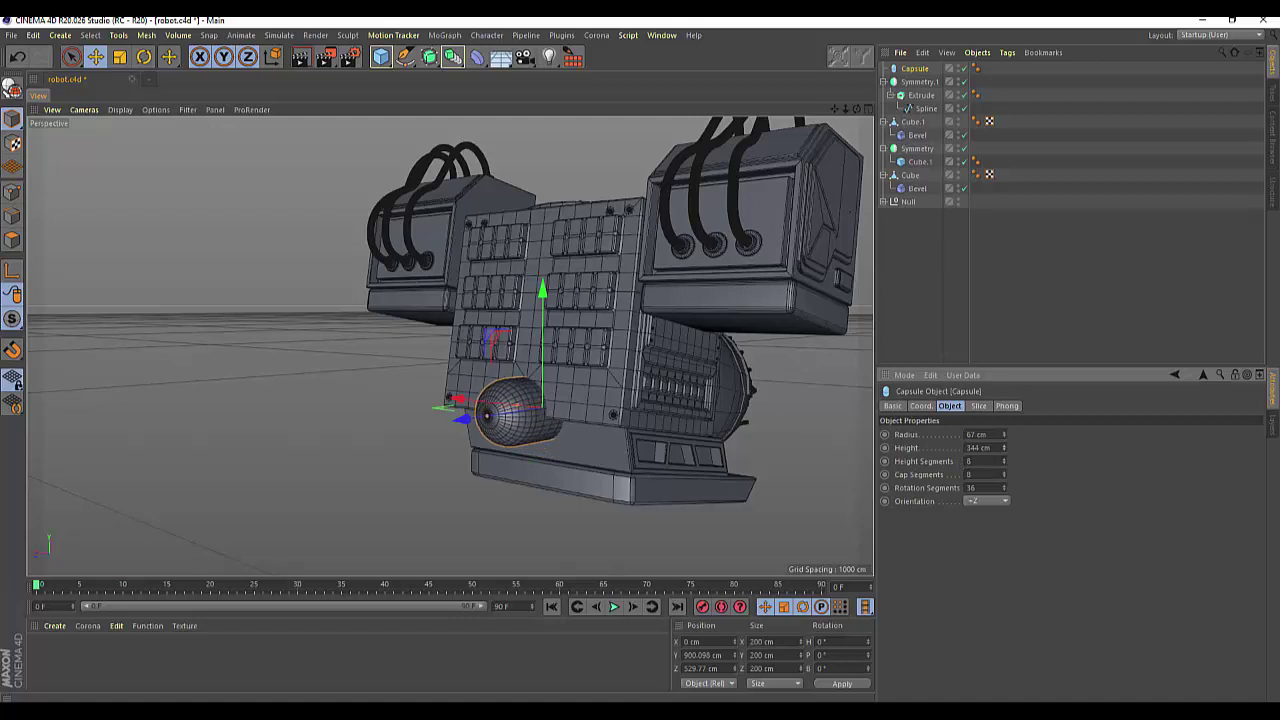
pyautogui.moveTo(1004, 448); pyautogui.dragTo(1004, 490)
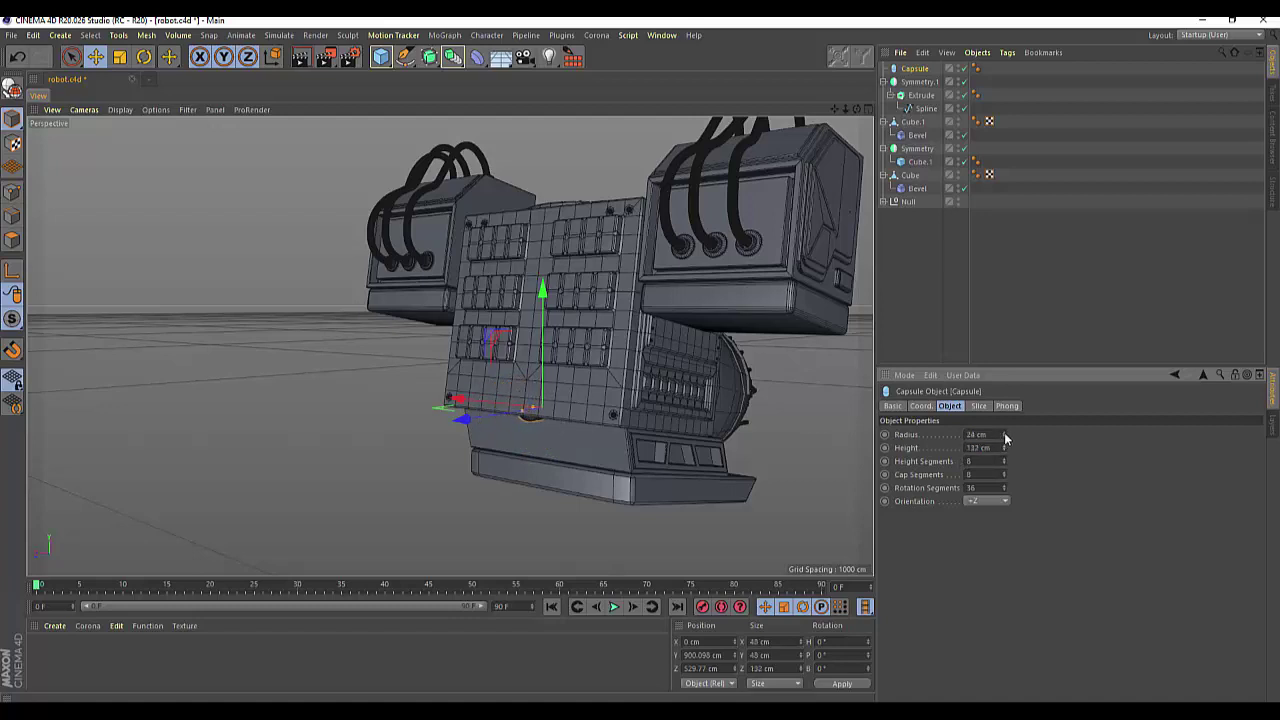
pyautogui.moveTo(1004, 436); pyautogui.dragTo(1007, 450)
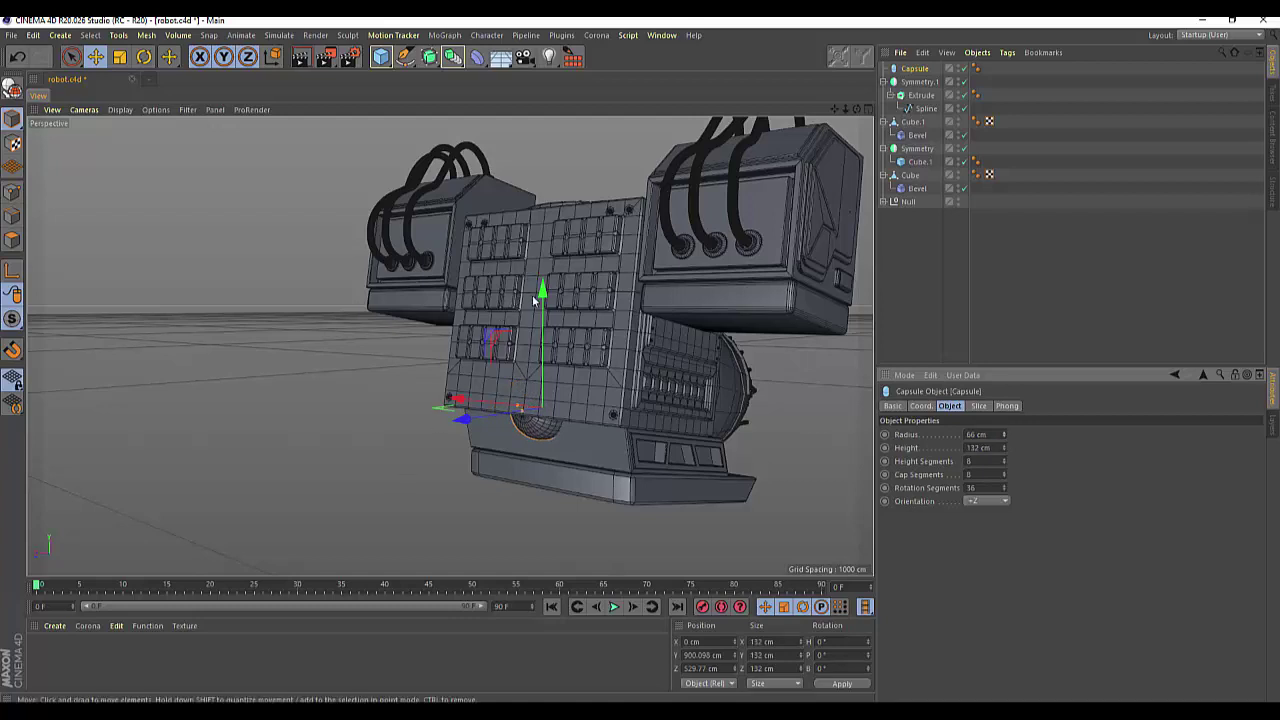
pyautogui.moveTo(538, 295); pyautogui.dragTo(538, 415)
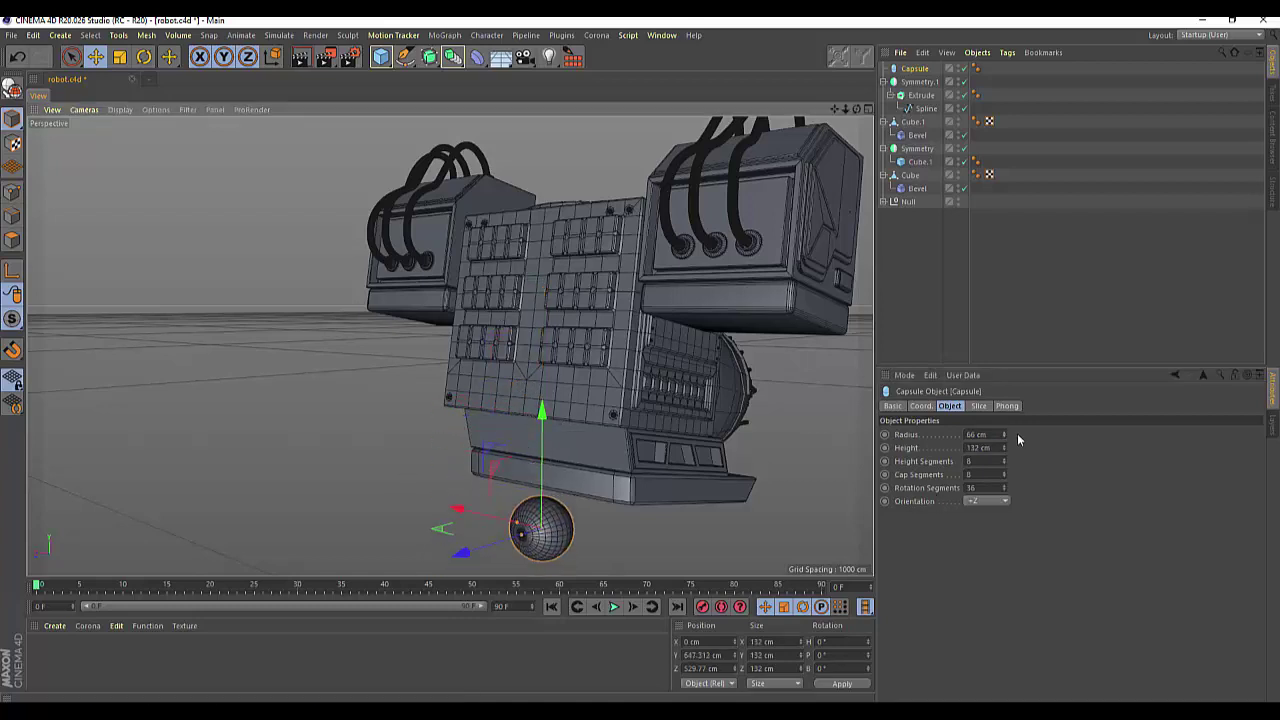
pyautogui.moveTo(1004, 448); pyautogui.dragTo(1004, 396)
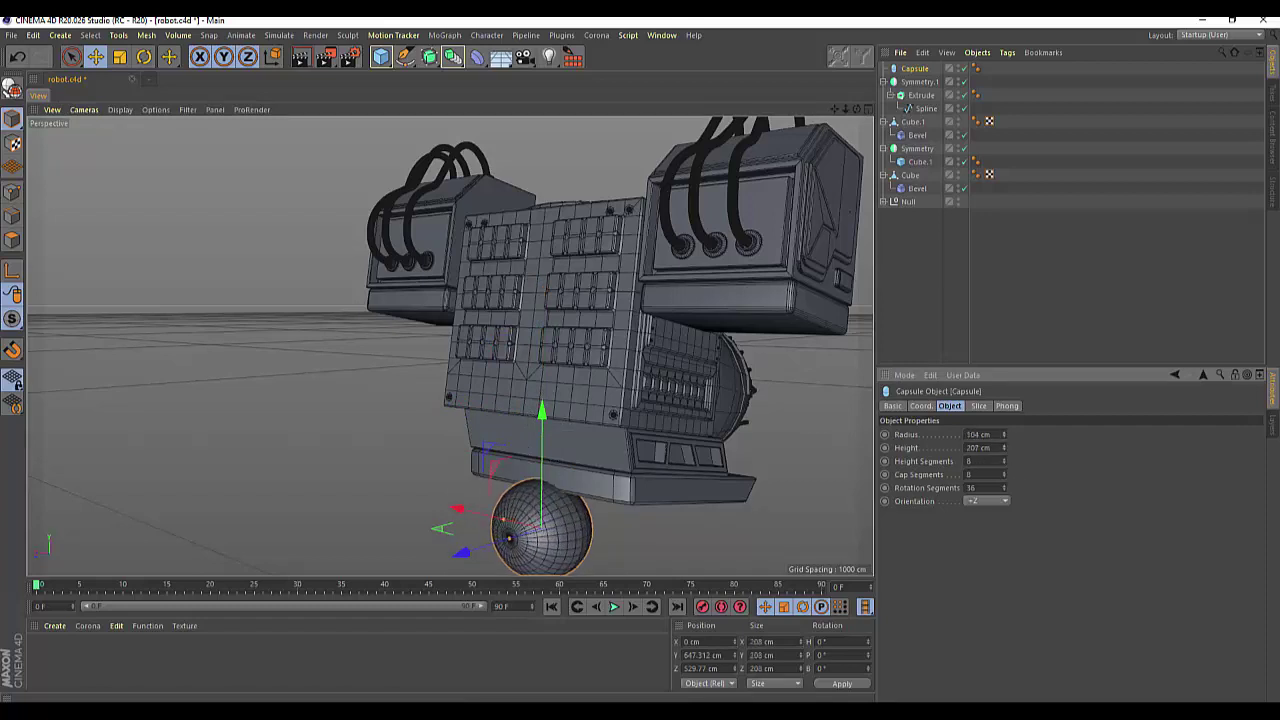
pyautogui.moveTo(1004, 448); pyautogui.dragTo(1004, 388)
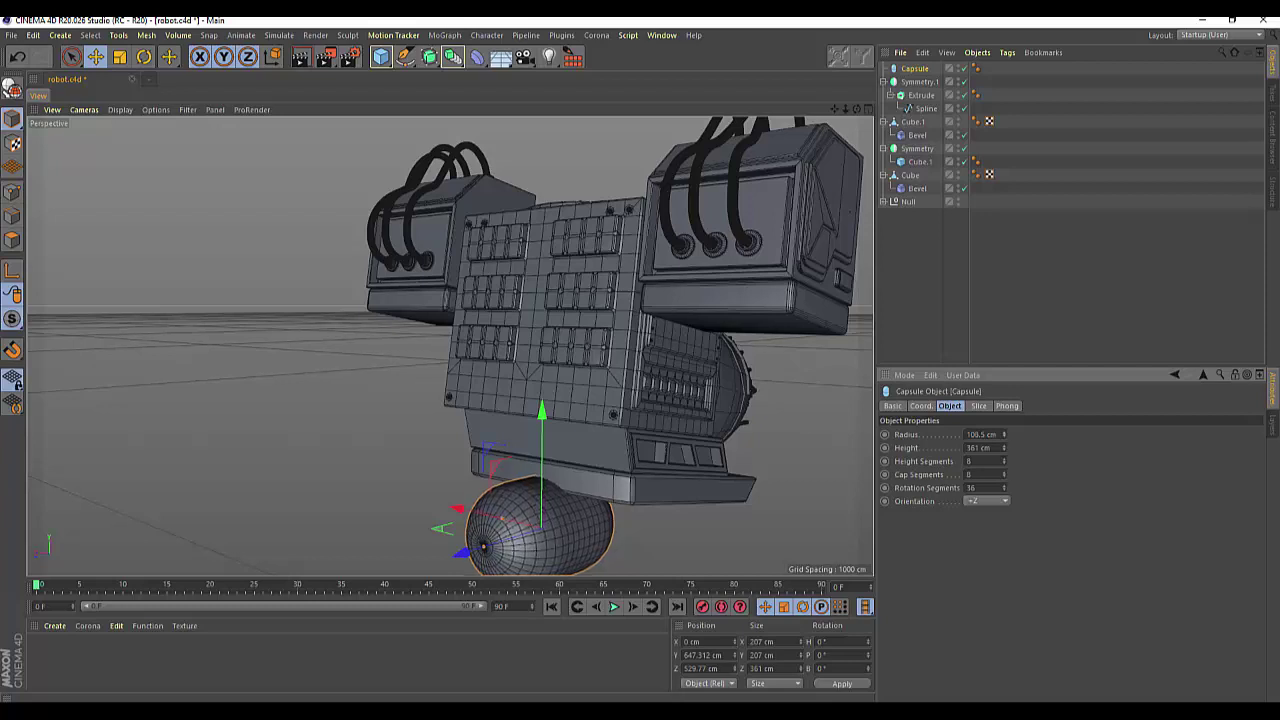
pyautogui.moveTo(1004, 434); pyautogui.dragTo(1004, 444)
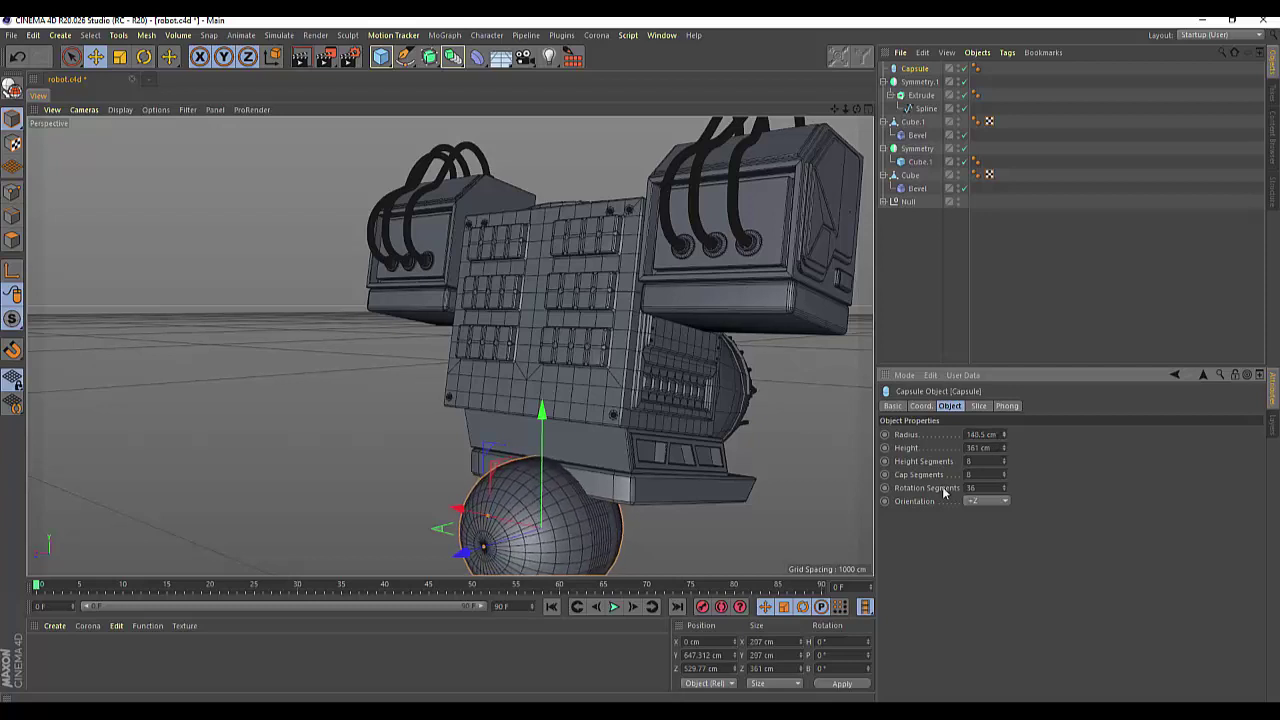
pyautogui.moveTo(540, 419); pyautogui.dragTo(582, 271)
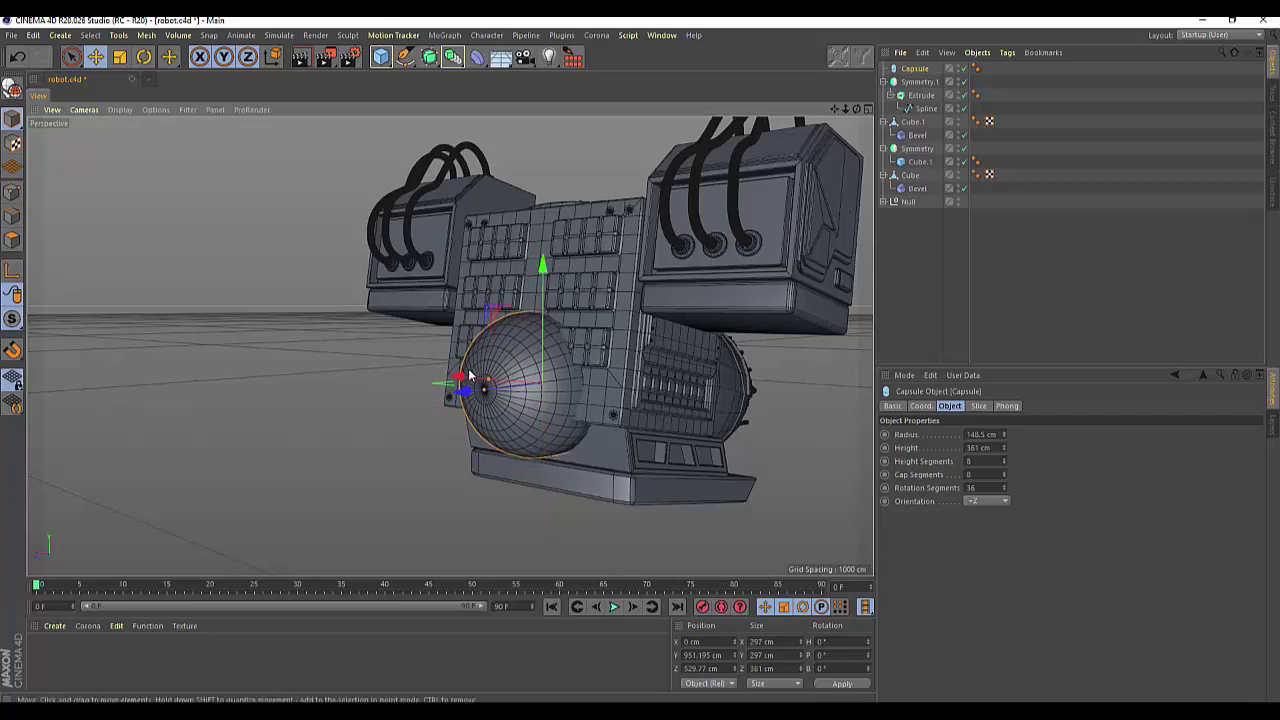
pyautogui.moveTo(471, 378)
pyautogui.mouseDown()
pyautogui.moveTo(462, 398)
pyautogui.moveTo(498, 388)
pyautogui.mouseUp()
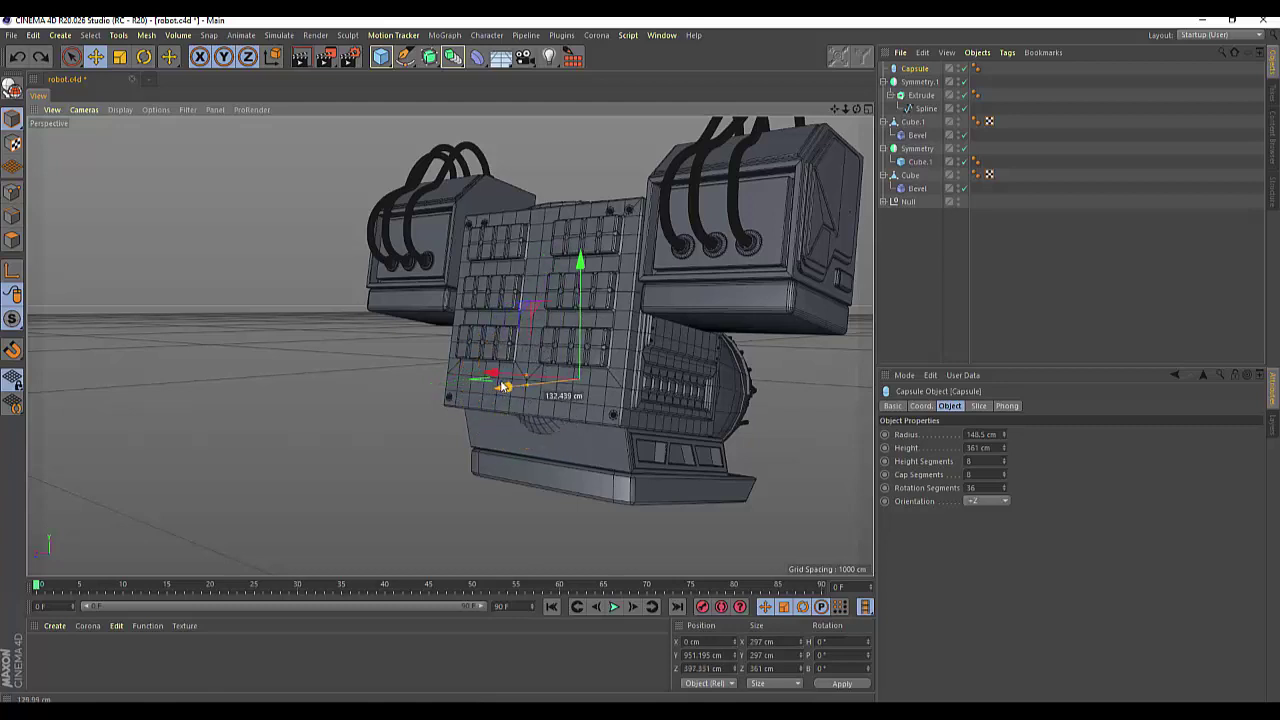
# Push the capsule back along Z to 411.466 cm and slightly lower, orbiting to check its position.
pyautogui.moveTo(578, 270); pyautogui.dragTo(578, 284)
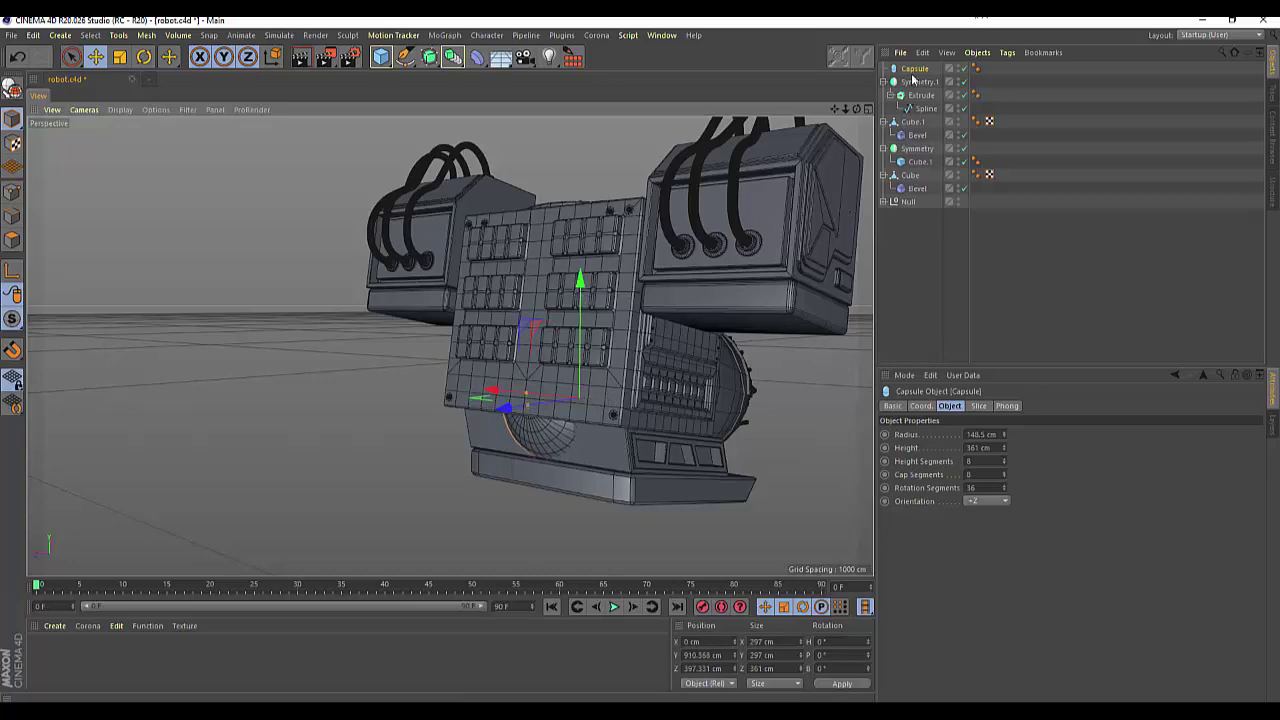
pyautogui.moveTo(857, 109); pyautogui.dragTo(450, 346)
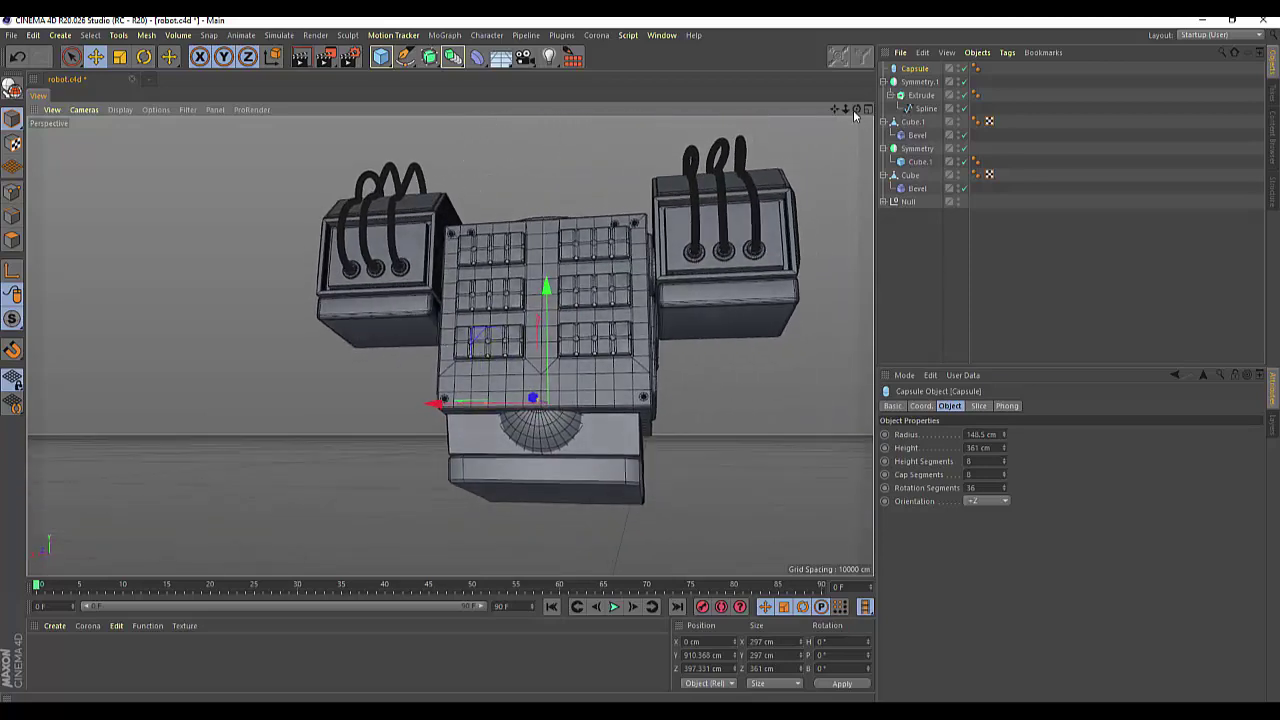
pyautogui.moveTo(854, 108); pyautogui.dragTo(700, 200)
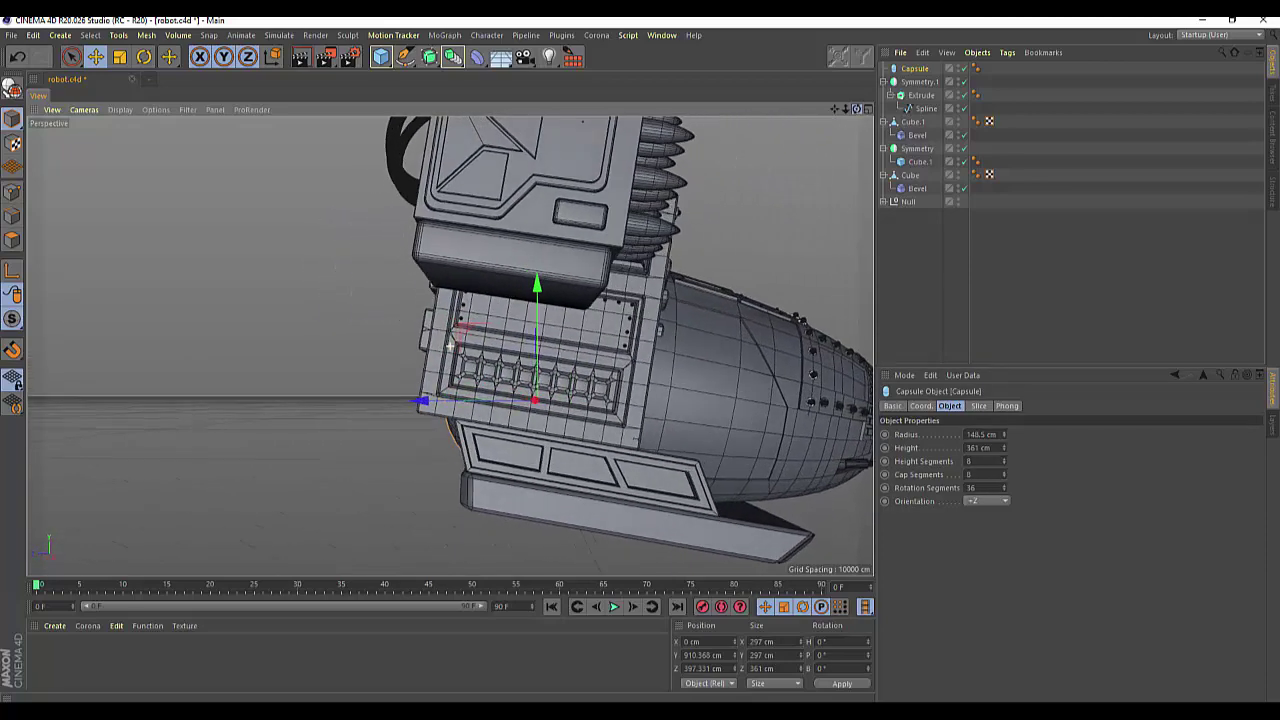
pyautogui.moveTo(856, 108); pyautogui.dragTo(847, 158)
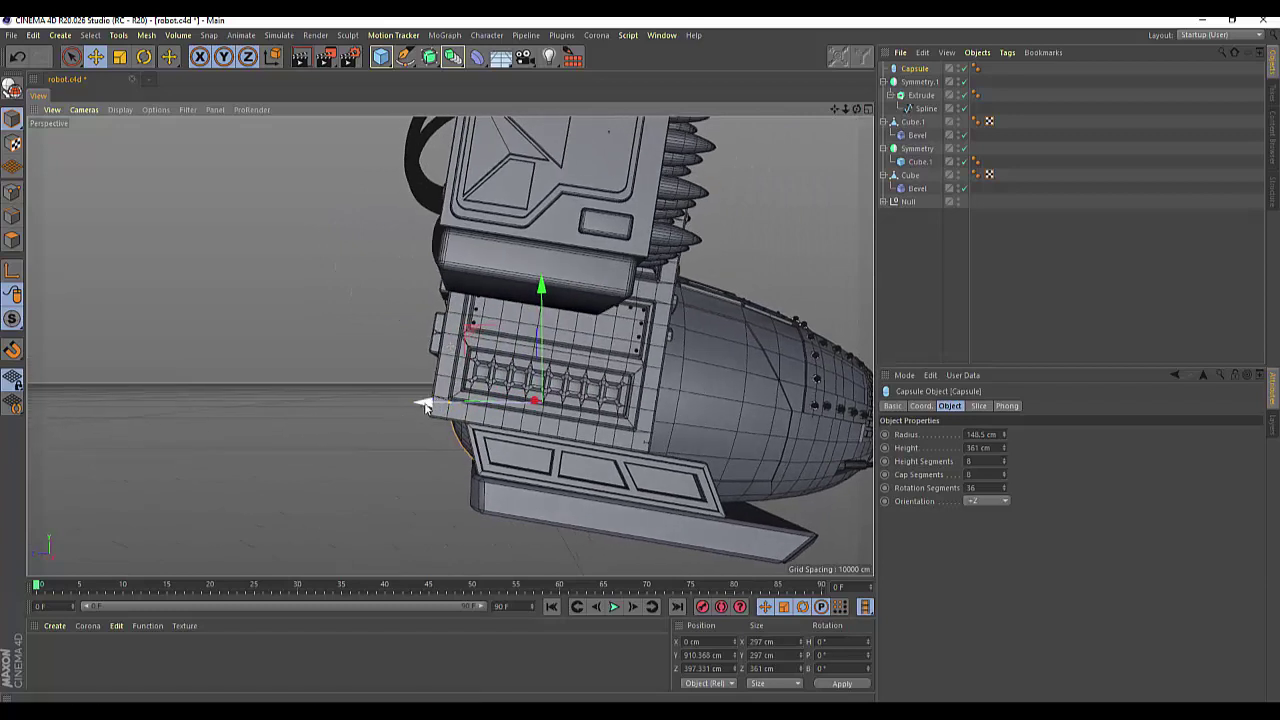
pyautogui.moveTo(424, 401); pyautogui.dragTo(418, 402)
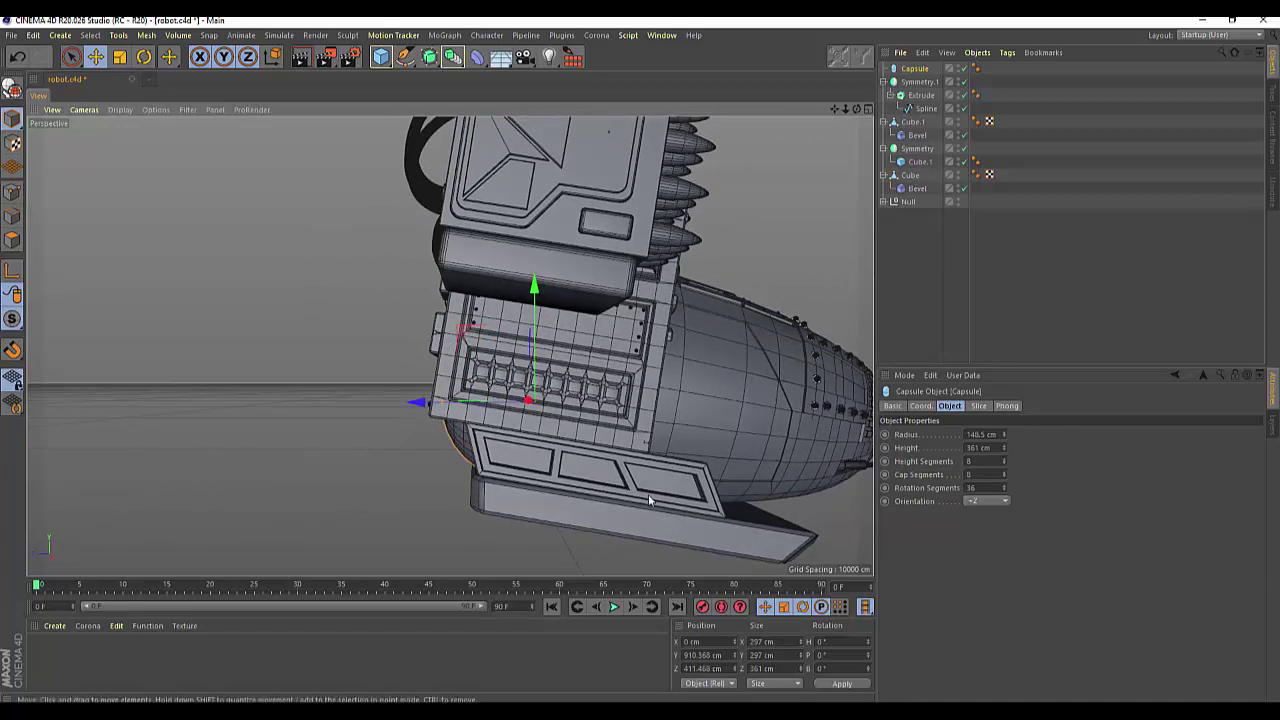
pyautogui.moveTo(856, 108)
pyautogui.mouseDown()
pyautogui.moveTo(450, 346)
pyautogui.moveTo(800, 128)
pyautogui.mouseUp()
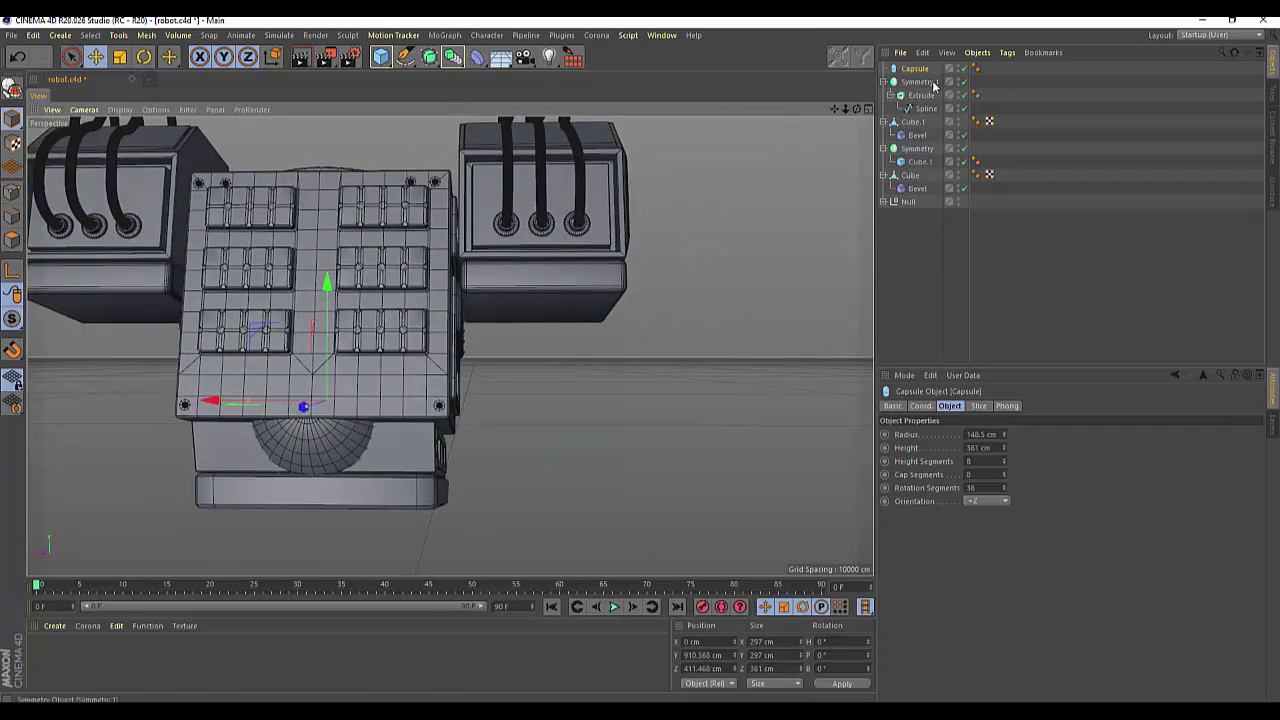
# Scale the capsule down to about 98% and raise it slightly.
pyautogui.click(119, 57)
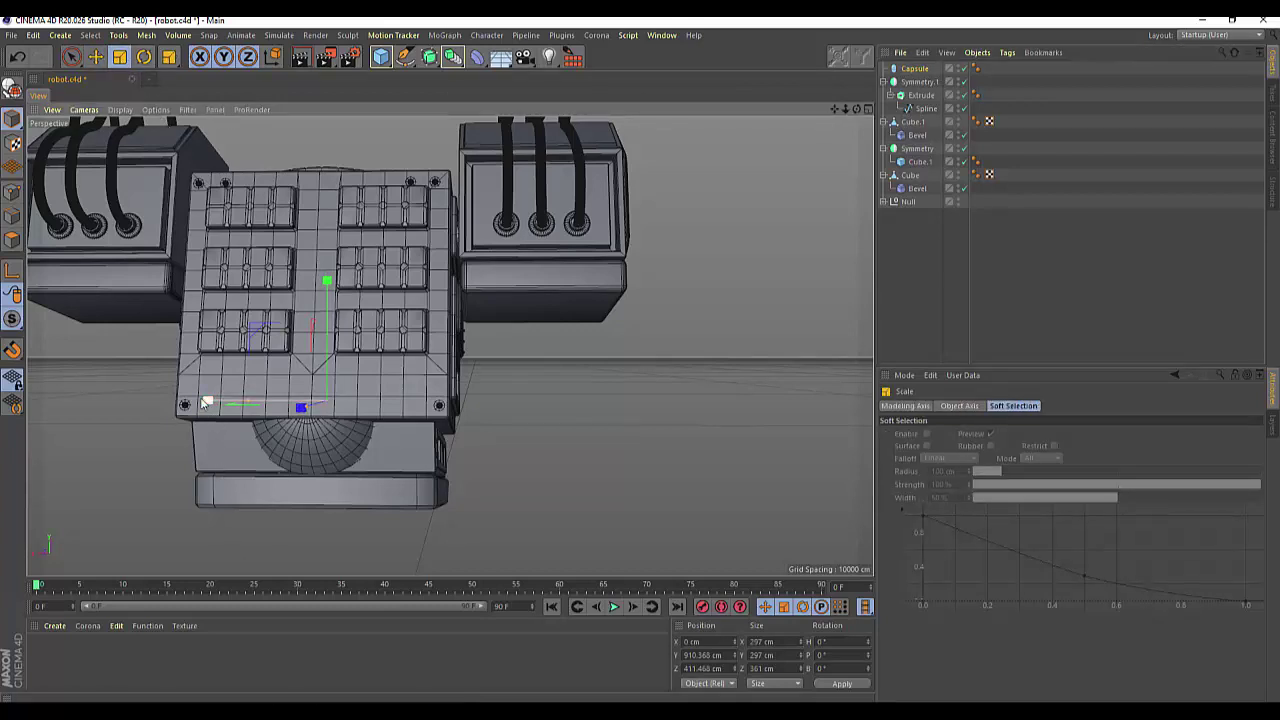
pyautogui.moveTo(211, 412); pyautogui.dragTo(209, 401)
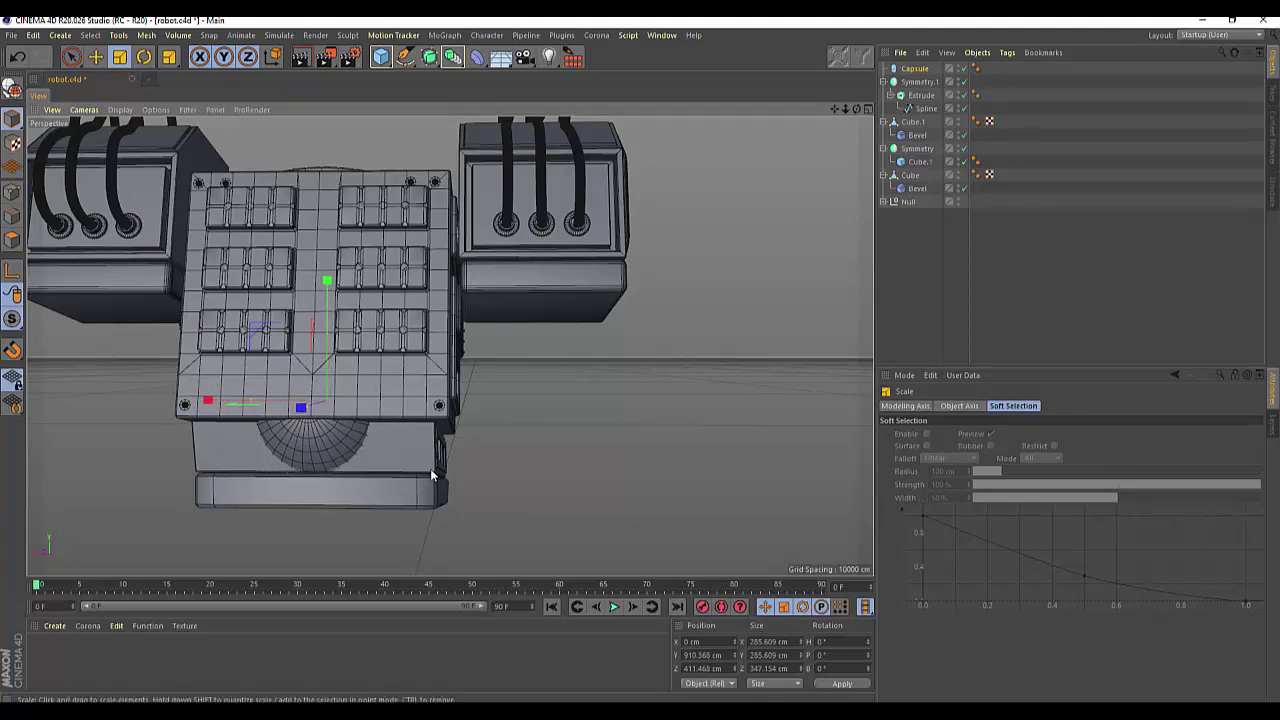
pyautogui.click(71, 60)
pyautogui.moveTo(326, 285); pyautogui.dragTo(329, 283)
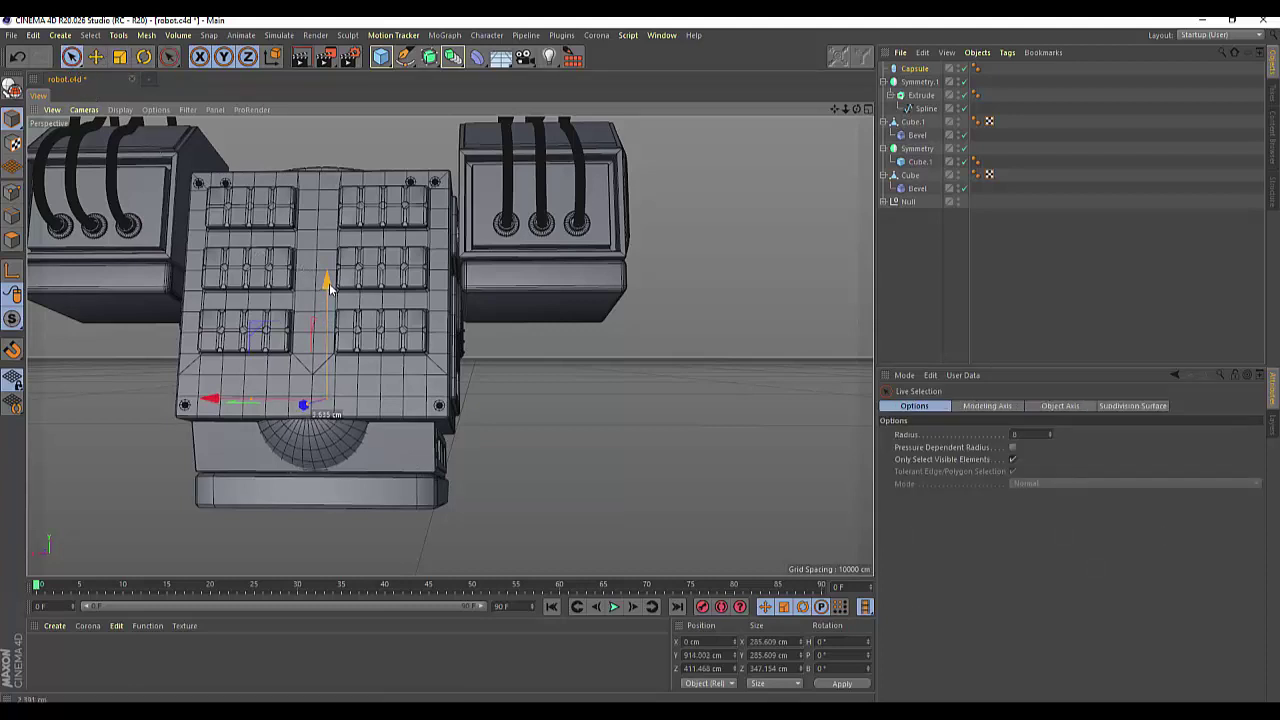
# Make the Capsule editable, widen it to about 146%, and raise it about 7 cm.
pyautogui.click(915, 70)
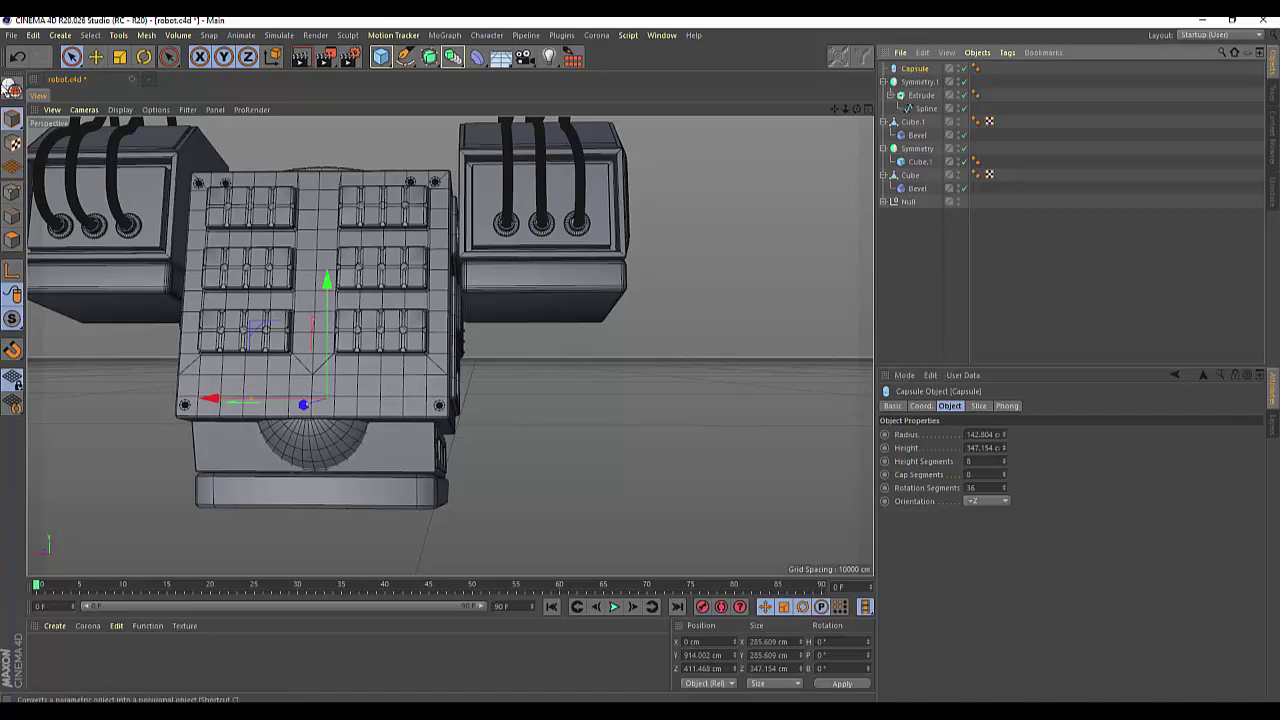
pyautogui.click(12, 88)
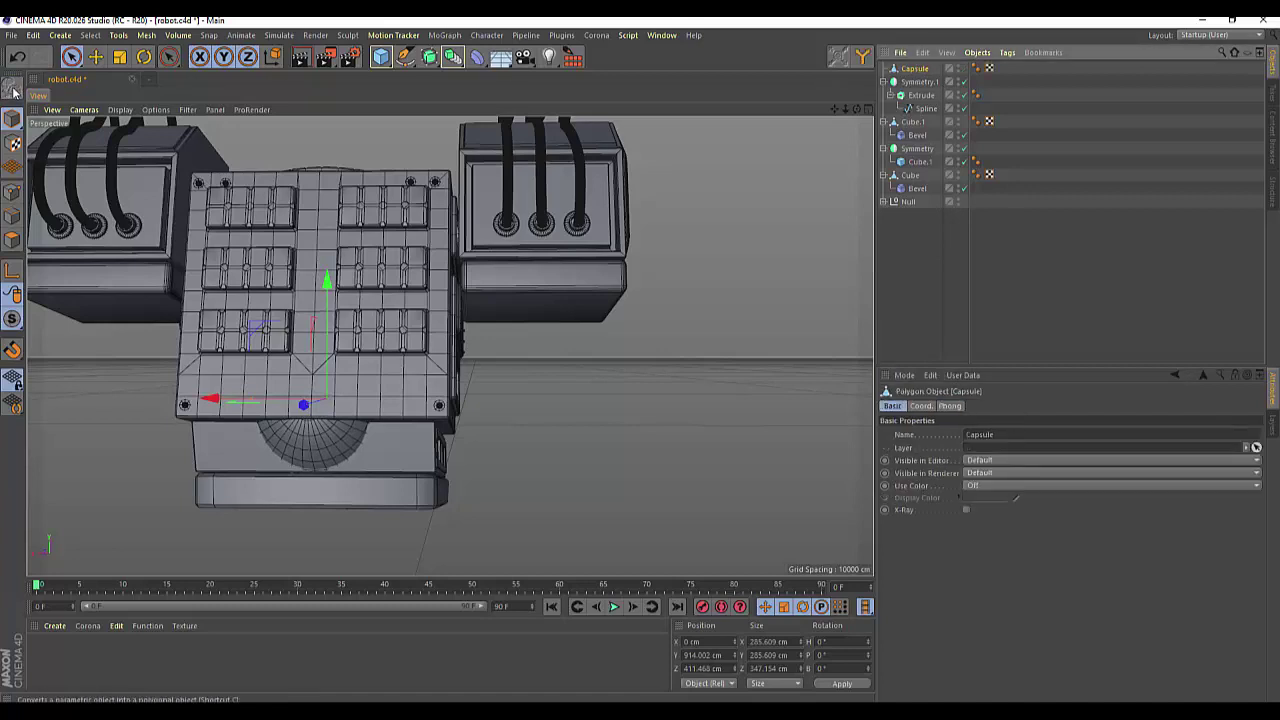
pyautogui.click(119, 57)
pyautogui.moveTo(208, 404)
pyautogui.mouseDown()
pyautogui.moveTo(129, 400)
pyautogui.moveTo(154, 397)
pyautogui.mouseUp()
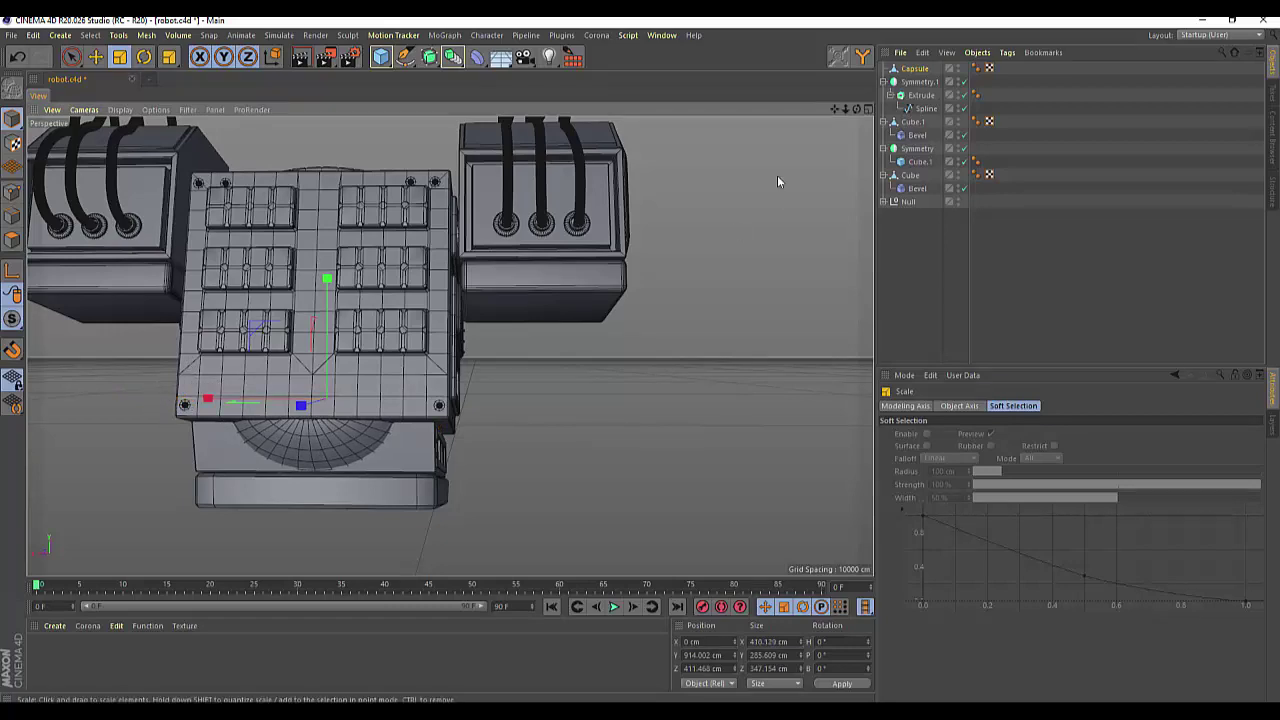
pyautogui.moveTo(857, 109); pyautogui.dragTo(450, 346)
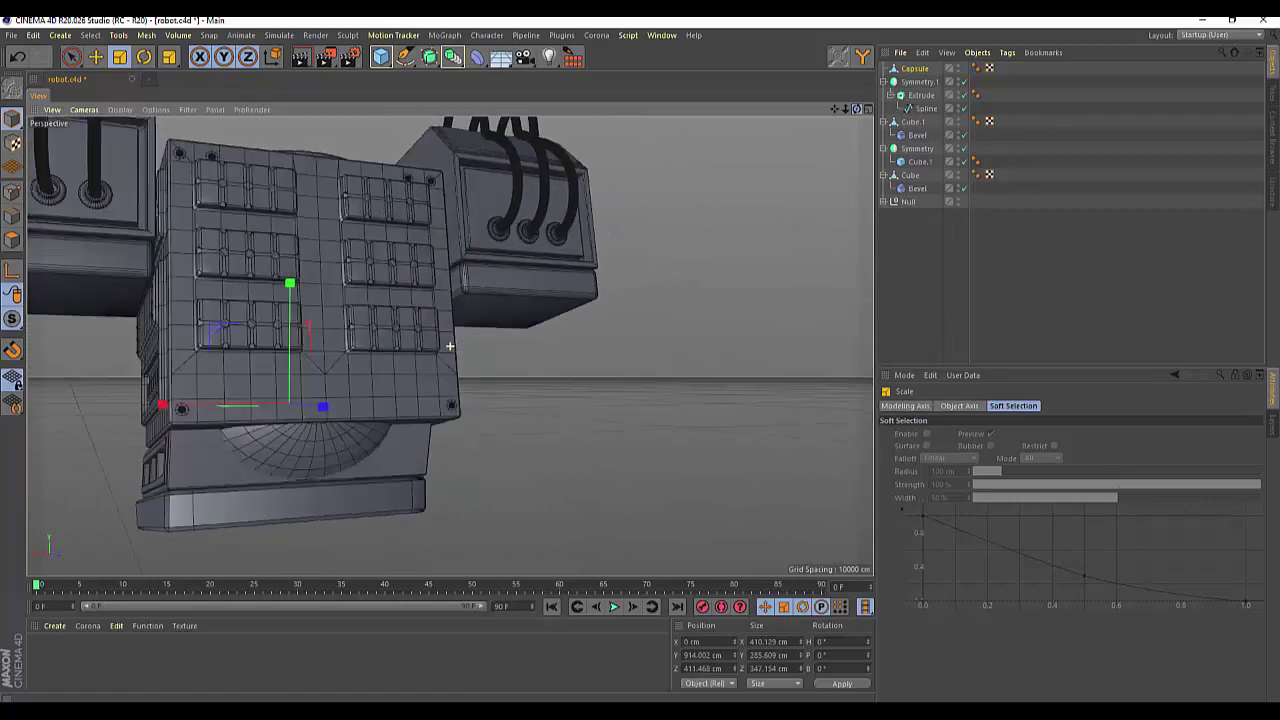
pyautogui.click(95, 57)
pyautogui.moveTo(323, 285); pyautogui.dragTo(323, 286)
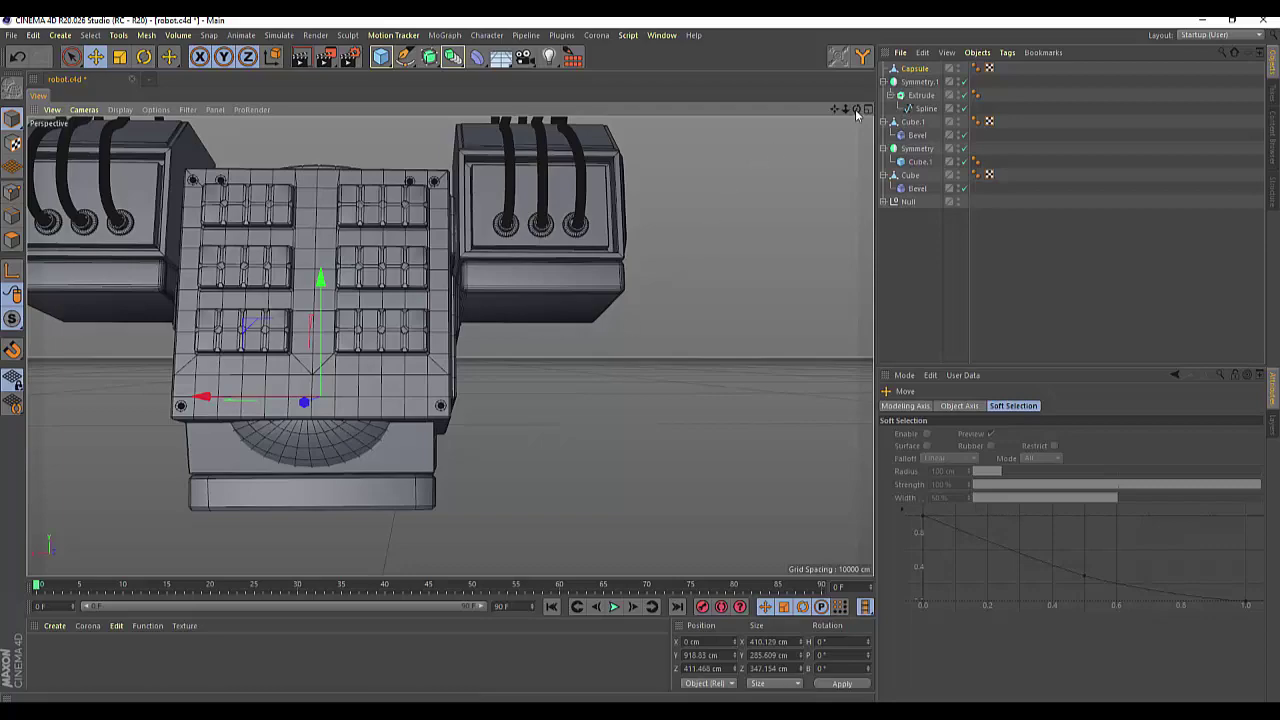
pyautogui.moveTo(856, 110); pyautogui.dragTo(450, 347)
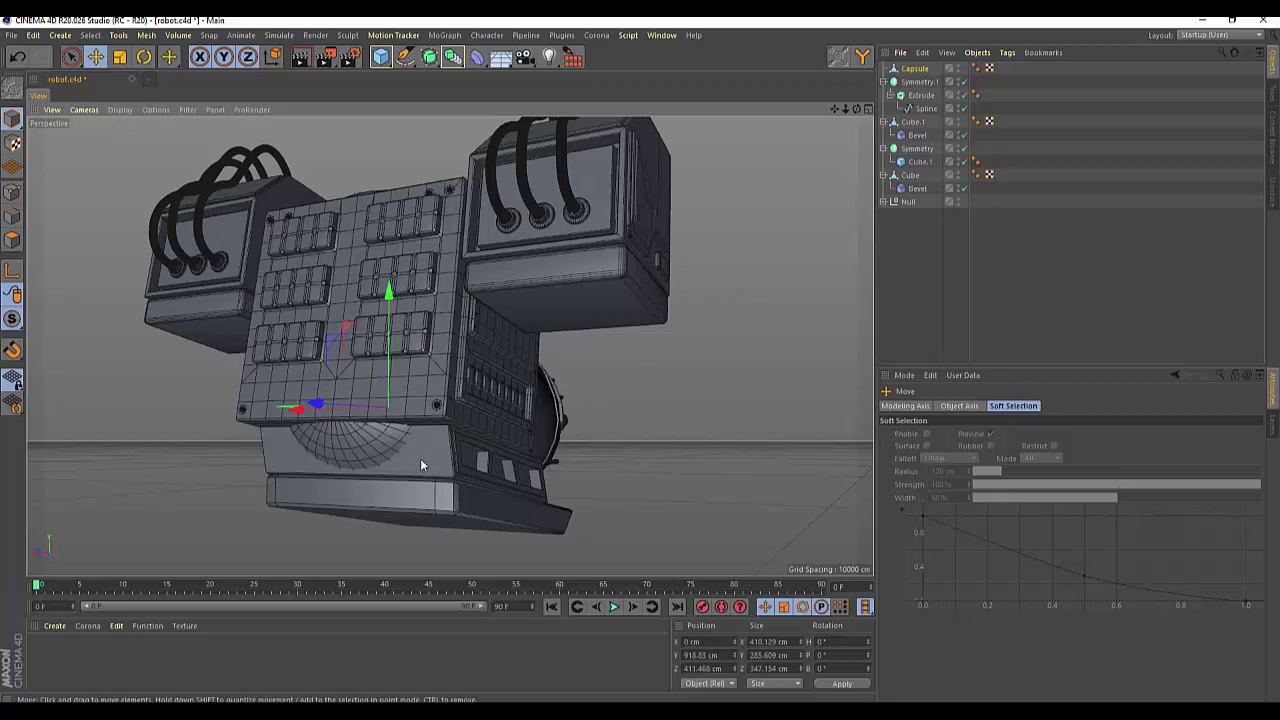
# Copy and paste the Capsule to create Capsule.1, then select Cube.1.
pyautogui.click(915, 69)
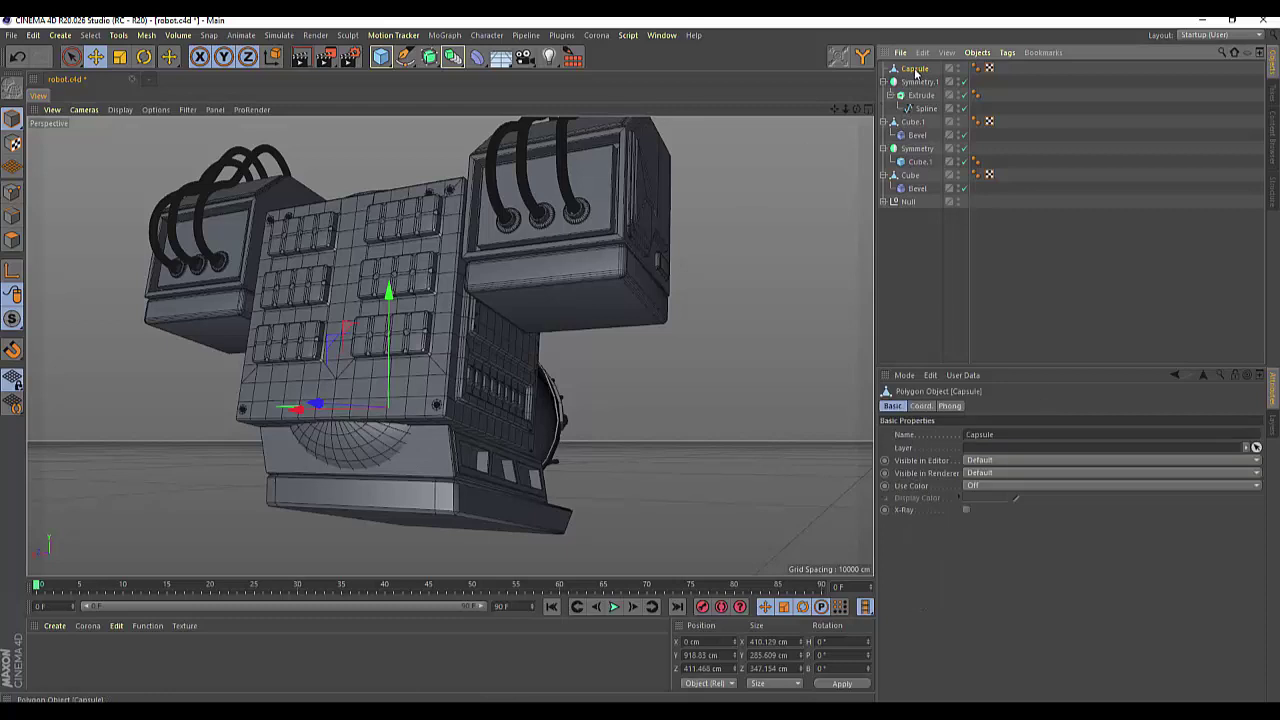
pyautogui.hotkey('ctrl', 'c')
pyautogui.hotkey('ctrl', 'v')
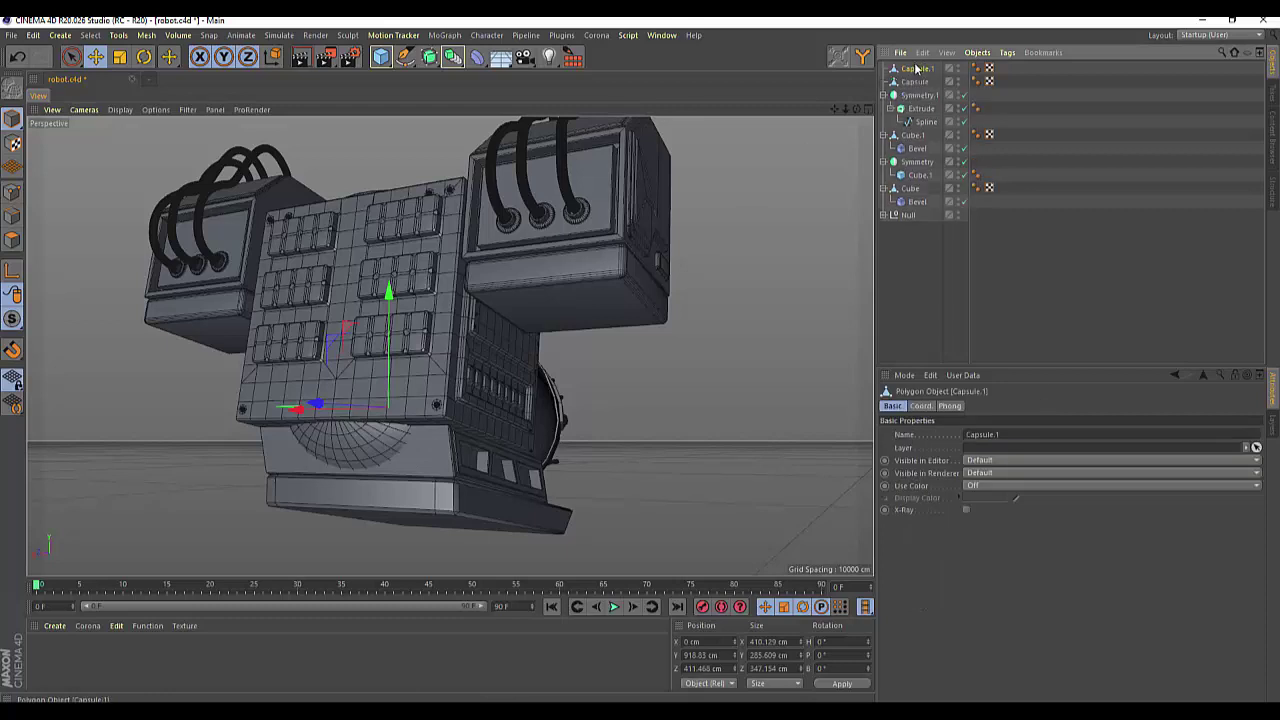
pyautogui.rightClick(427, 460)
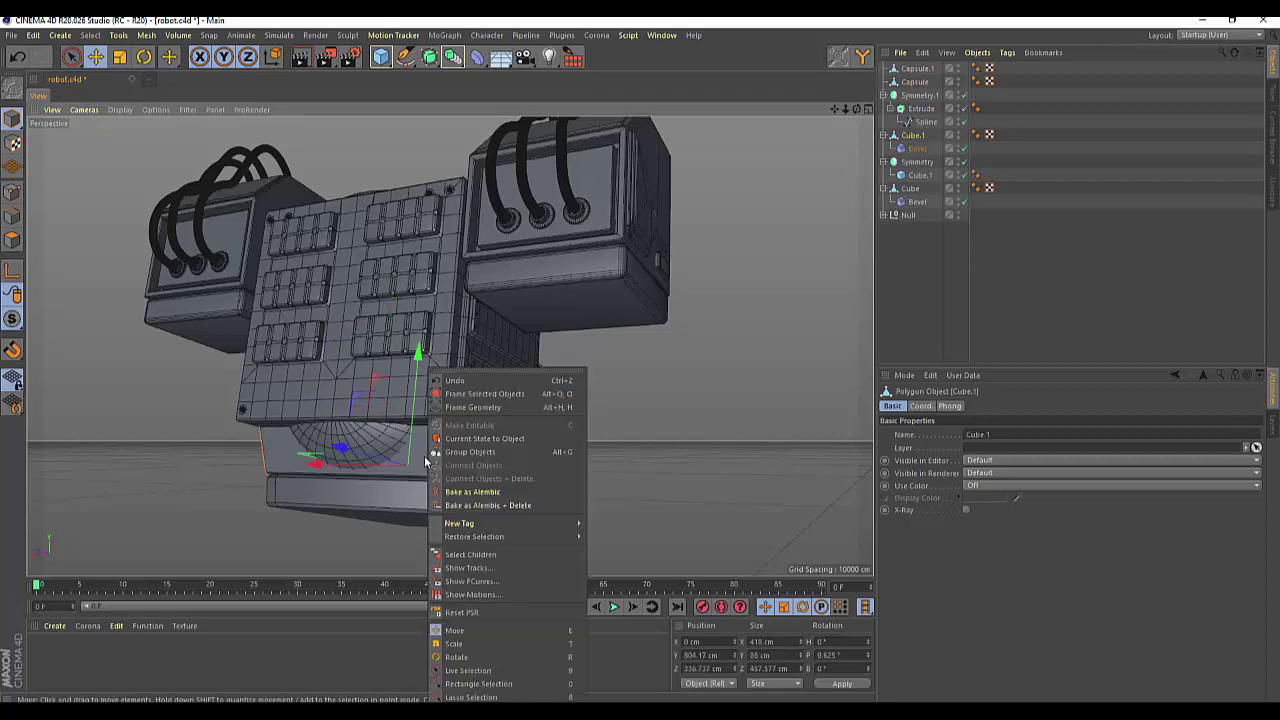
pyautogui.click(424, 462)
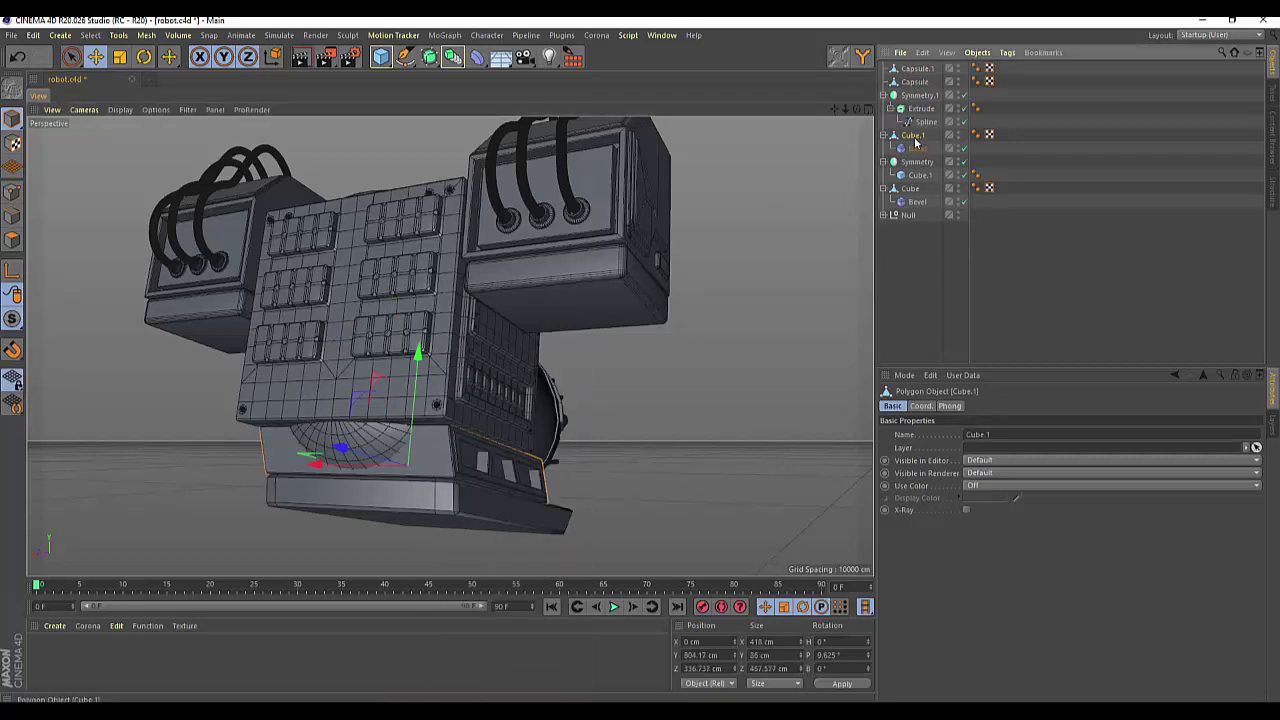
# Add a Boole with Cube.1 first and Capsule.1 under it so the copy cuts the block.
pyautogui.moveTo(916, 122); pyautogui.dragTo(922, 66)
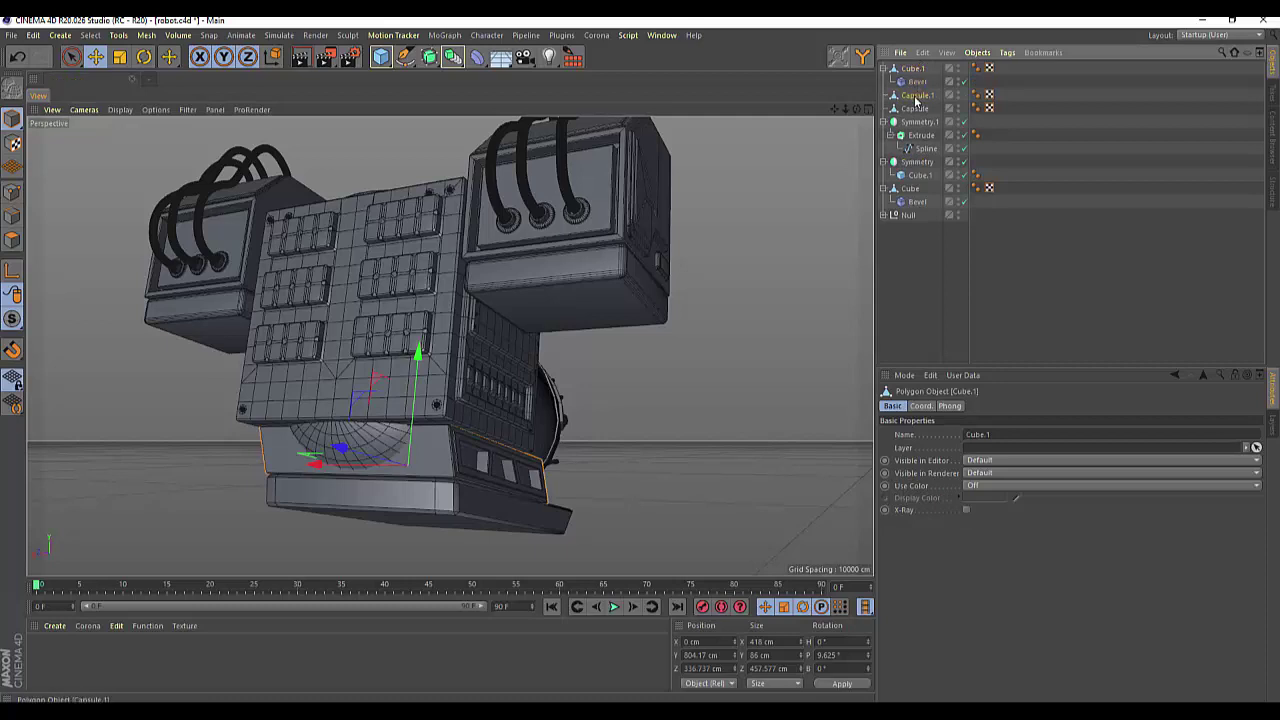
pyautogui.click(915, 97)
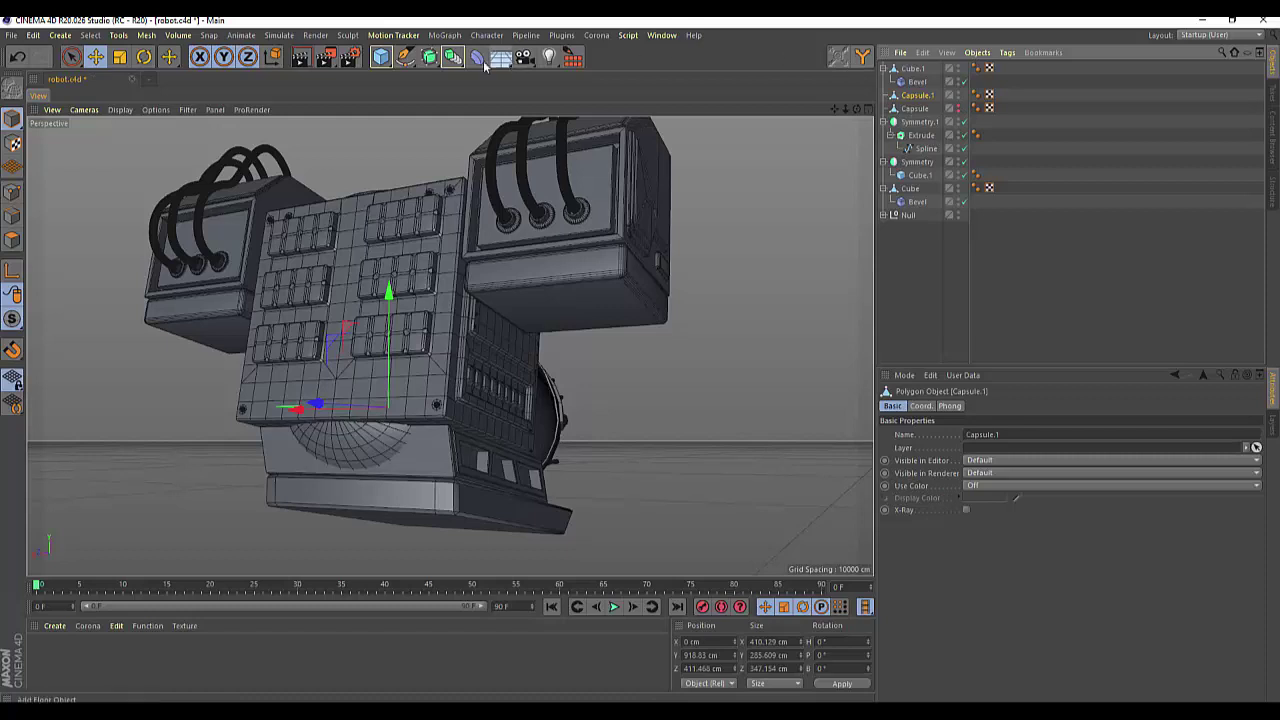
pyautogui.moveTo(453, 57); pyautogui.dragTo(710, 81)
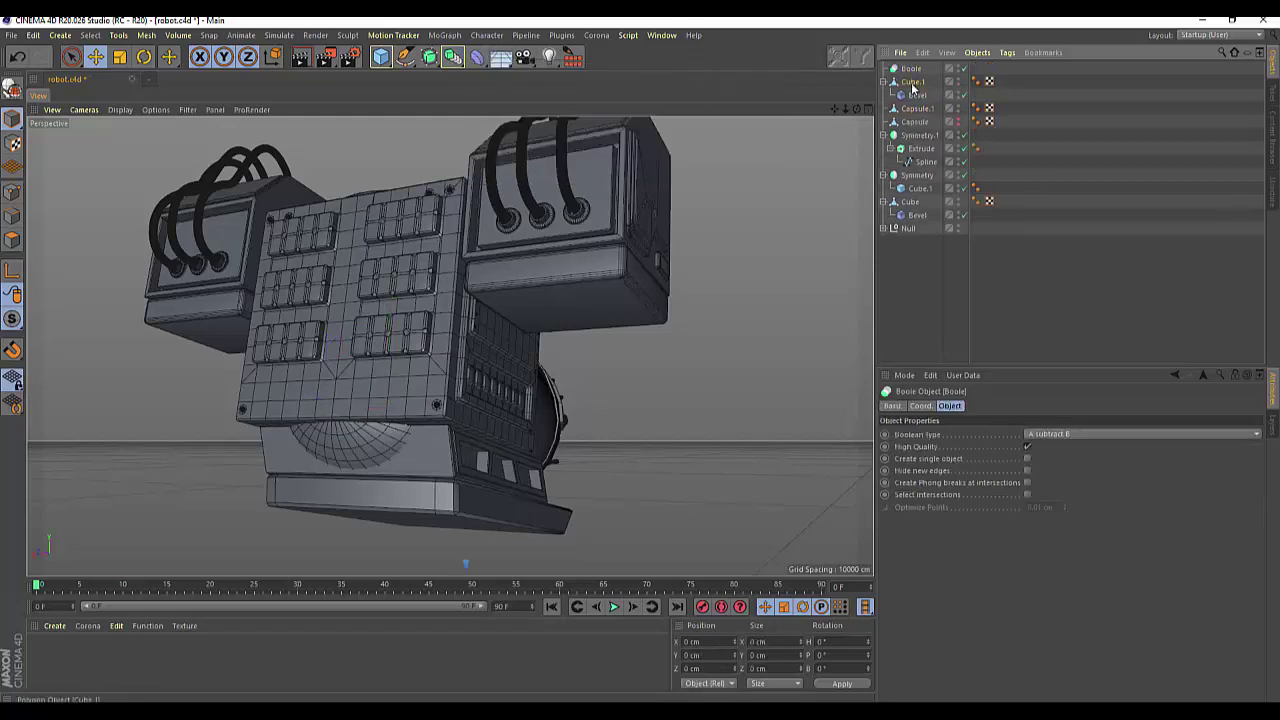
pyautogui.moveTo(914, 81); pyautogui.dragTo(914, 72)
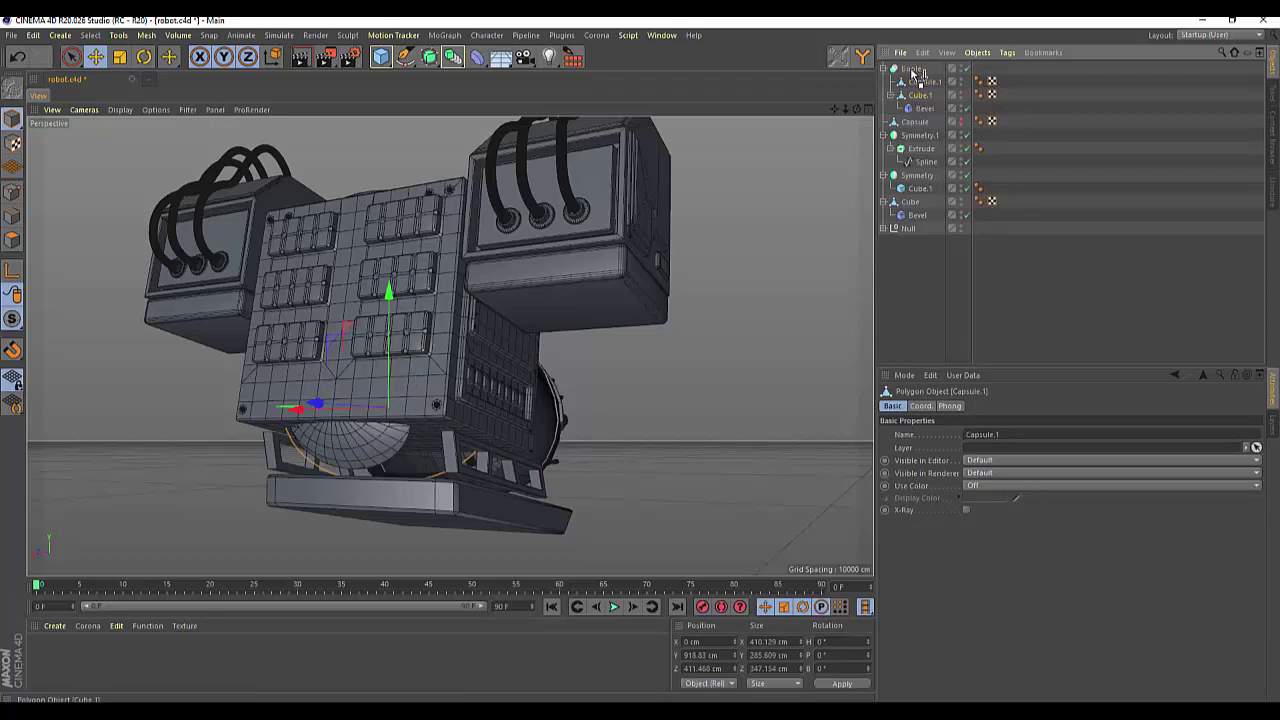
pyautogui.moveTo(913, 74); pyautogui.dragTo(913, 72)
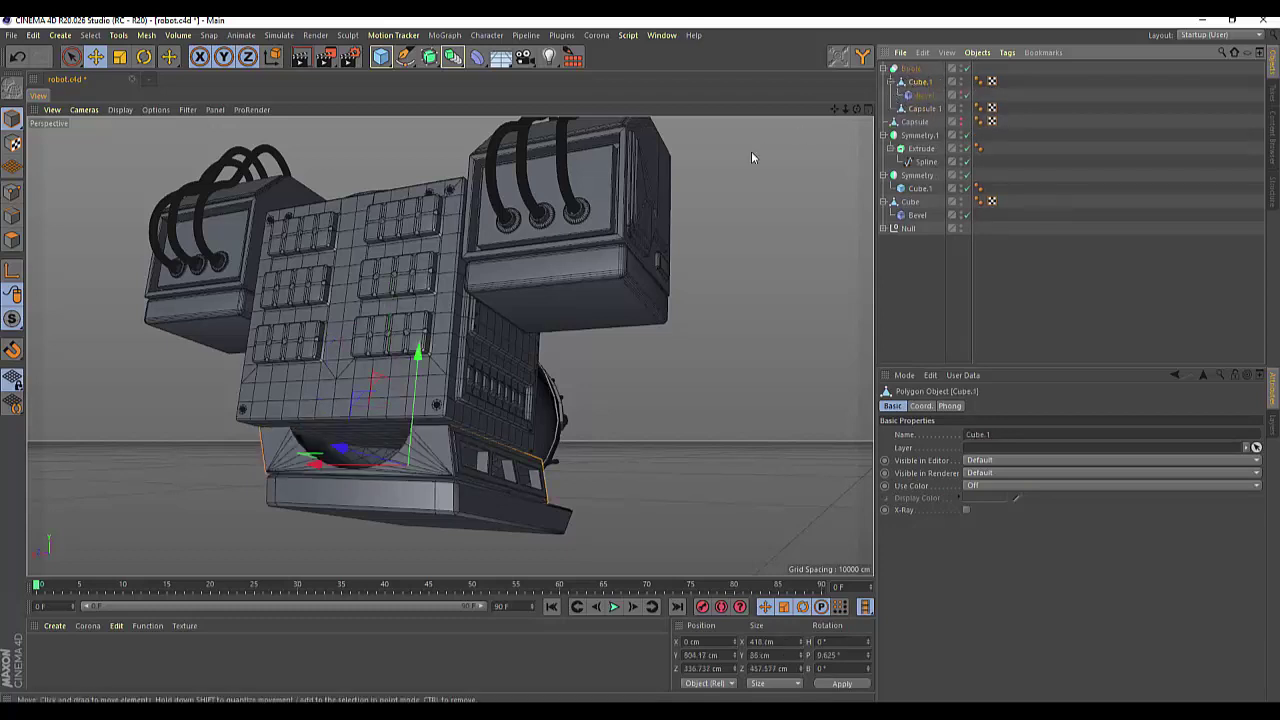
pyautogui.moveTo(856, 108); pyautogui.dragTo(450, 346)
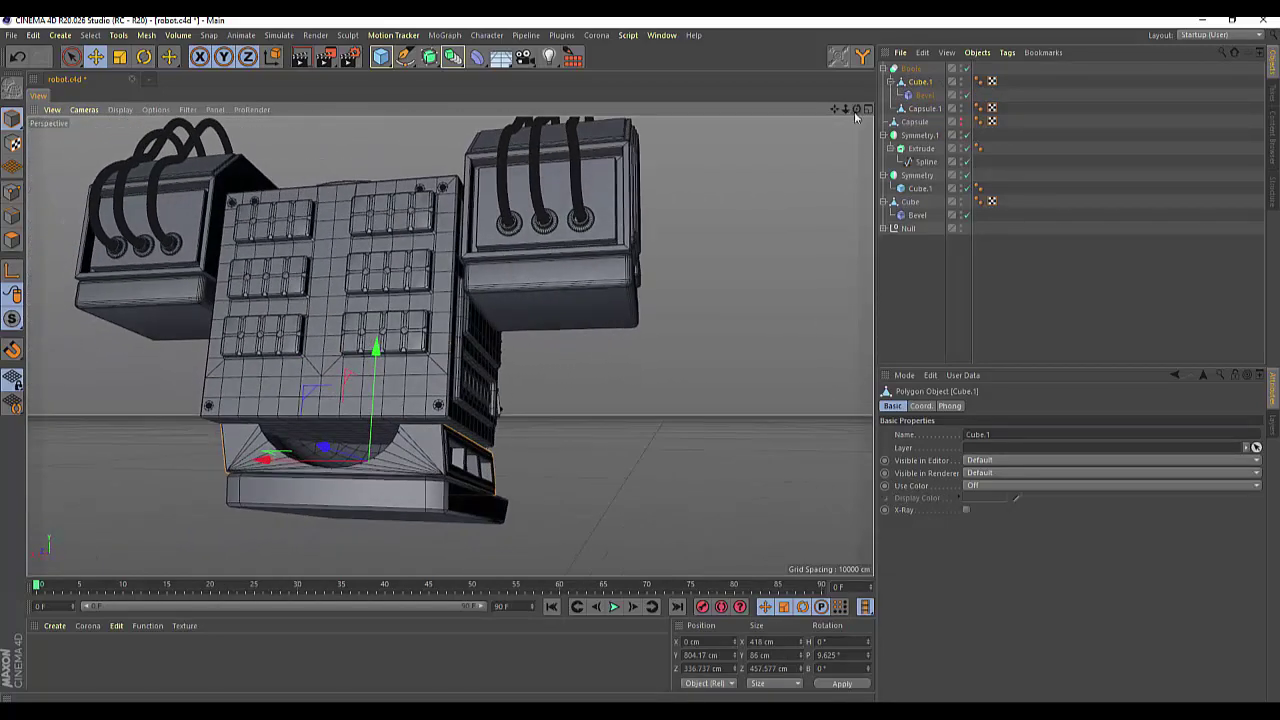
pyautogui.click(961, 122)
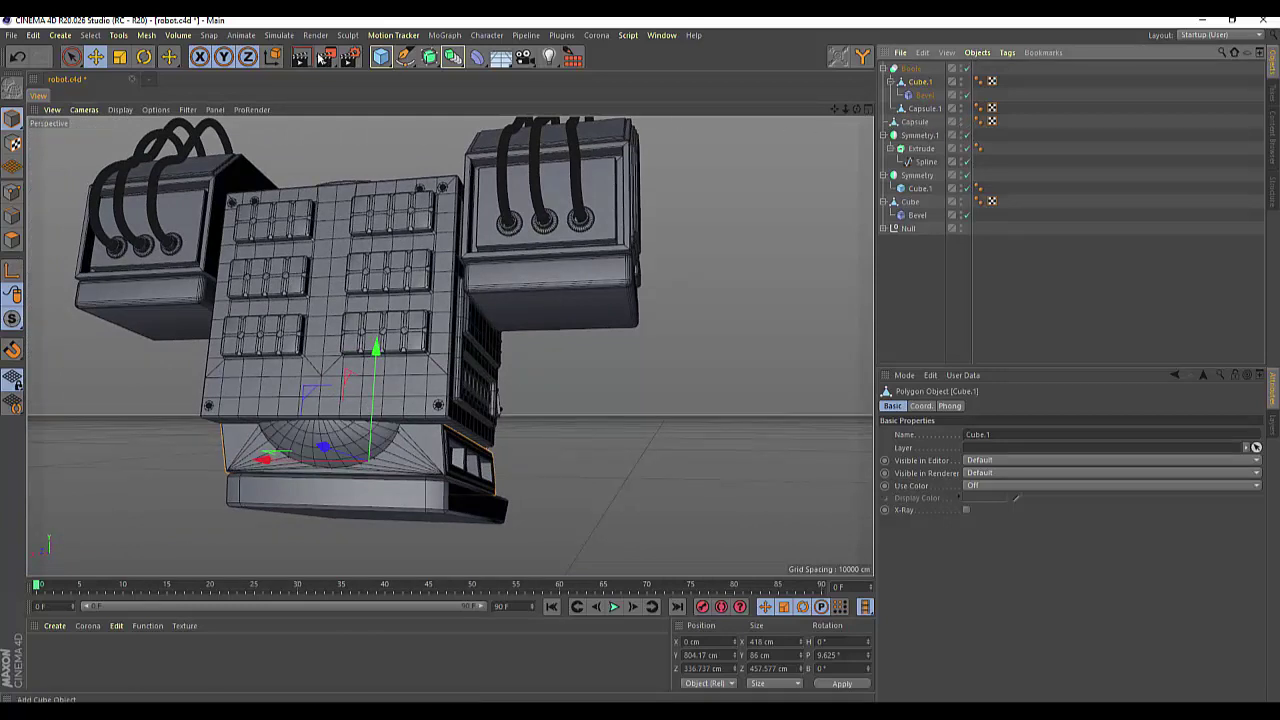
# Scale Cube.1 up about 4% and shrink the original Capsule to about 85%.
pyautogui.press('t')
pyautogui.moveTo(767, 324); pyautogui.dragTo(770, 296)
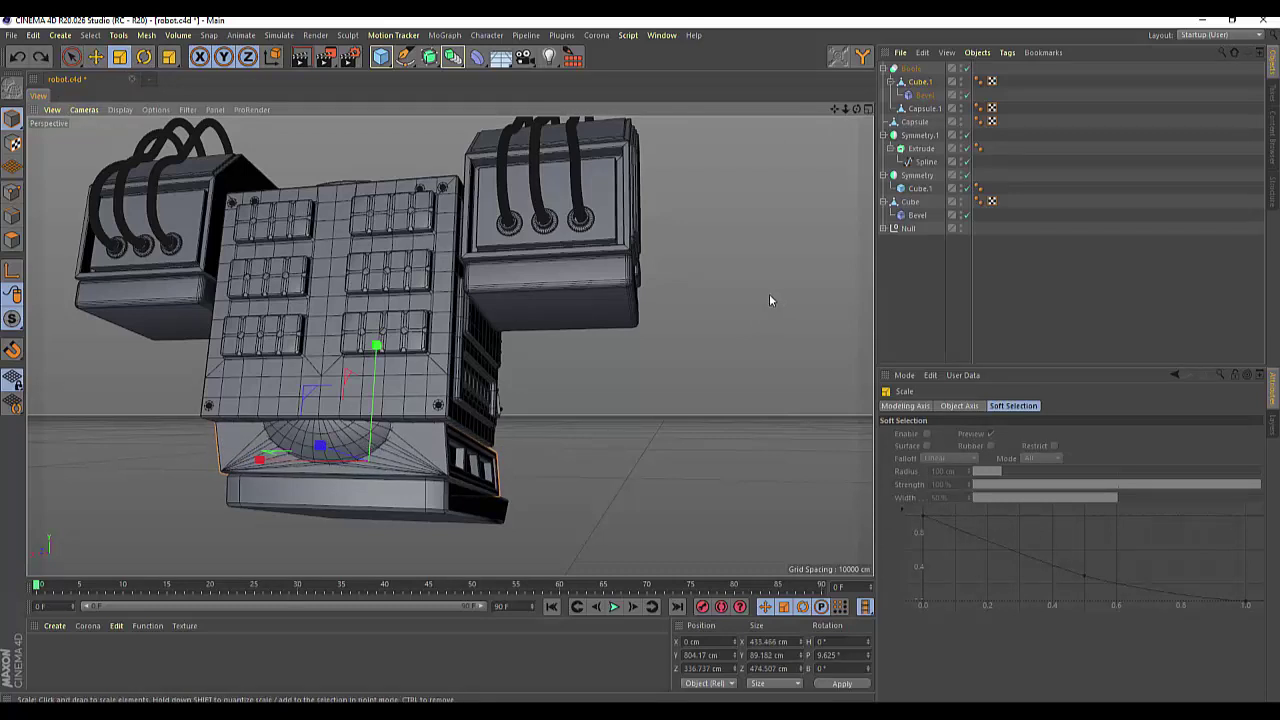
pyautogui.click(914, 121)
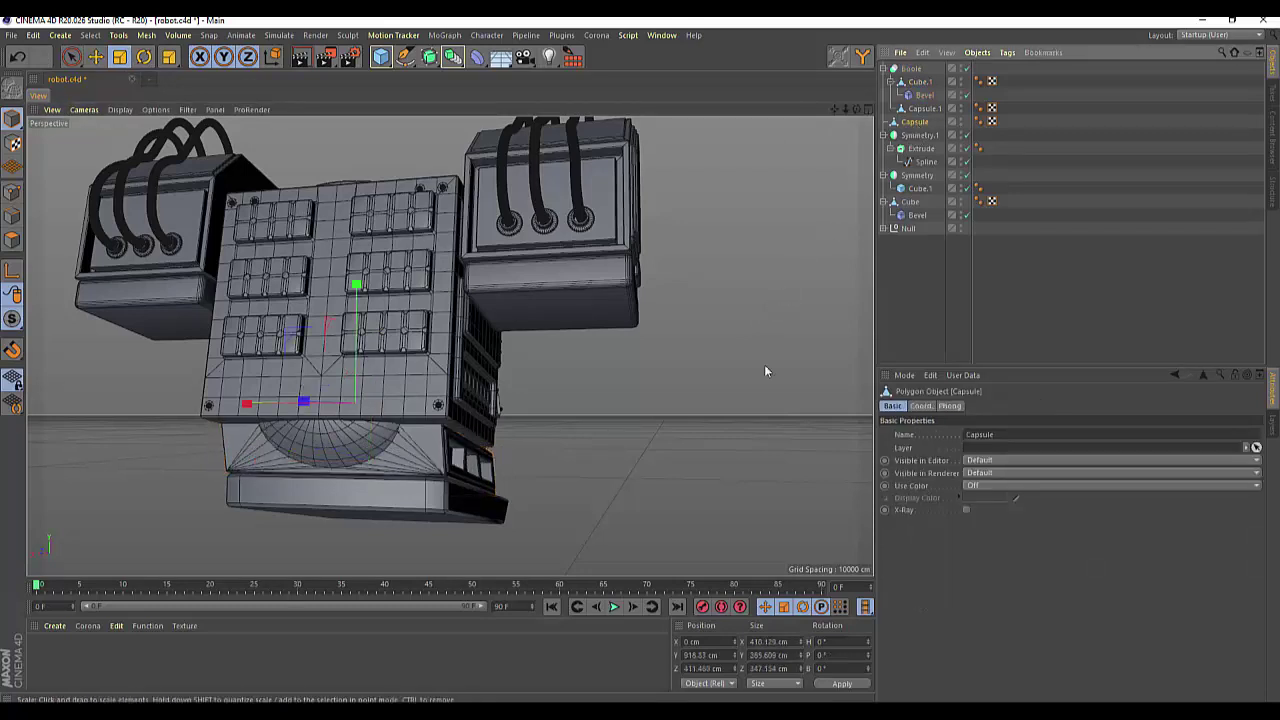
pyautogui.moveTo(703, 408)
pyautogui.mouseDown()
pyautogui.moveTo(635, 437)
pyautogui.moveTo(660, 422)
pyautogui.mouseUp()
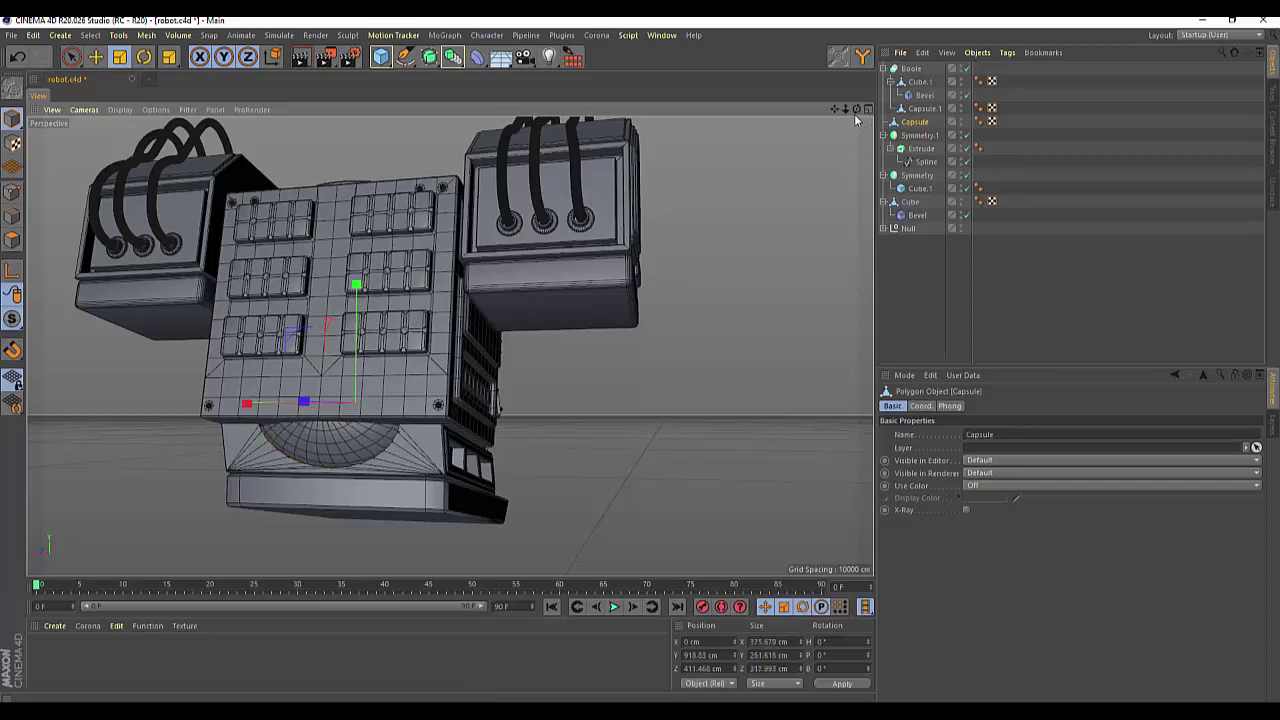
# Nudge the Capsule along Z to 422.946 cm and restore its normal viewport display.
pyautogui.moveTo(856, 109); pyautogui.dragTo(450, 345)
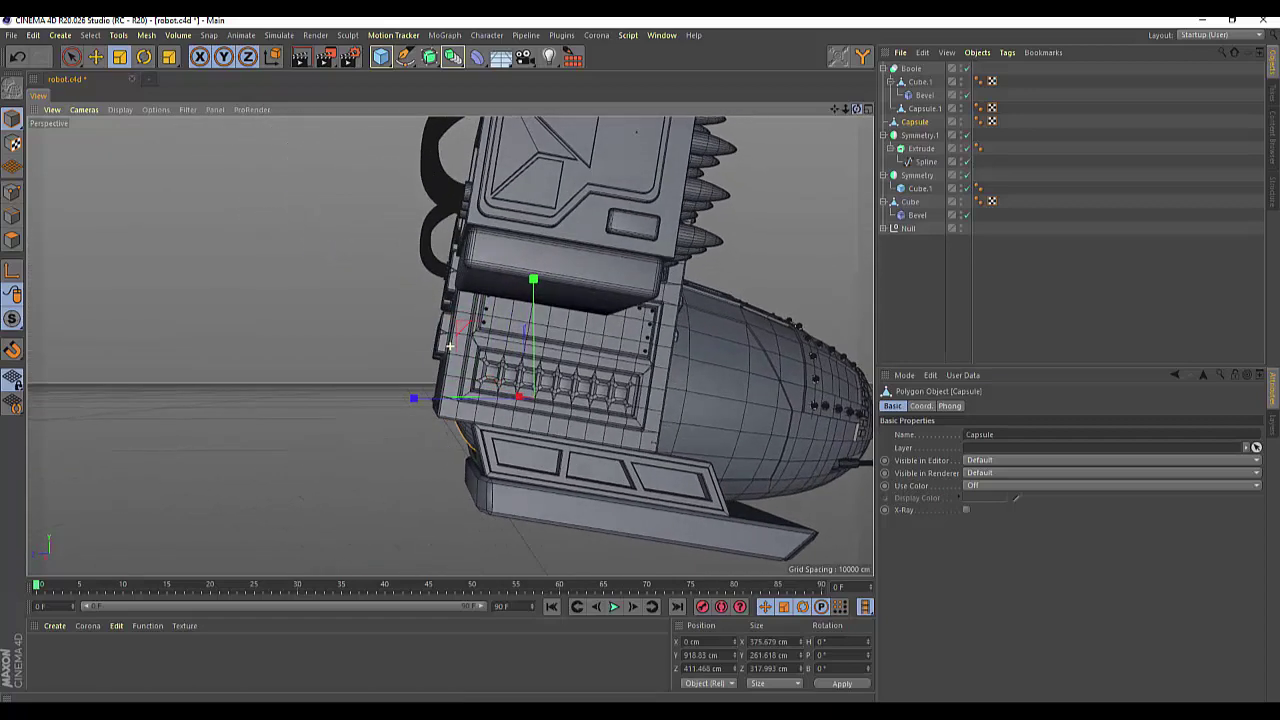
pyautogui.click(95, 57)
pyautogui.moveTo(416, 399); pyautogui.dragTo(417, 404)
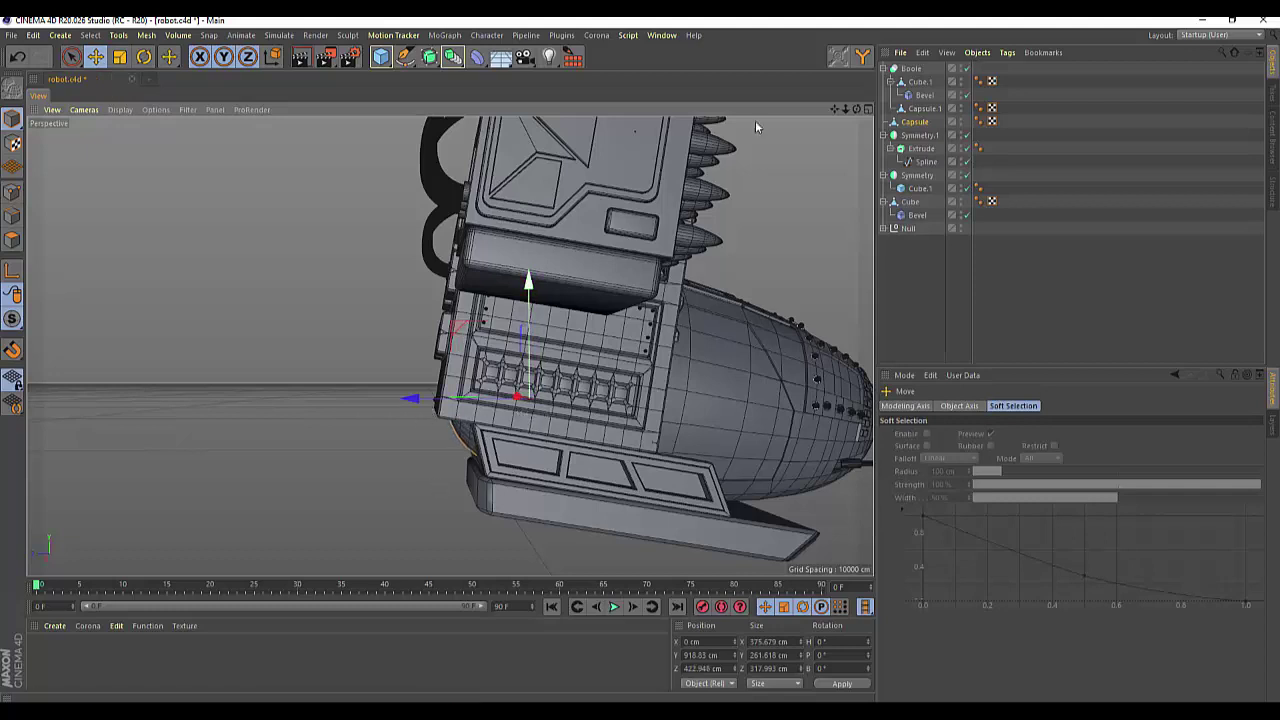
pyautogui.moveTo(857, 111); pyautogui.dragTo(450, 346)
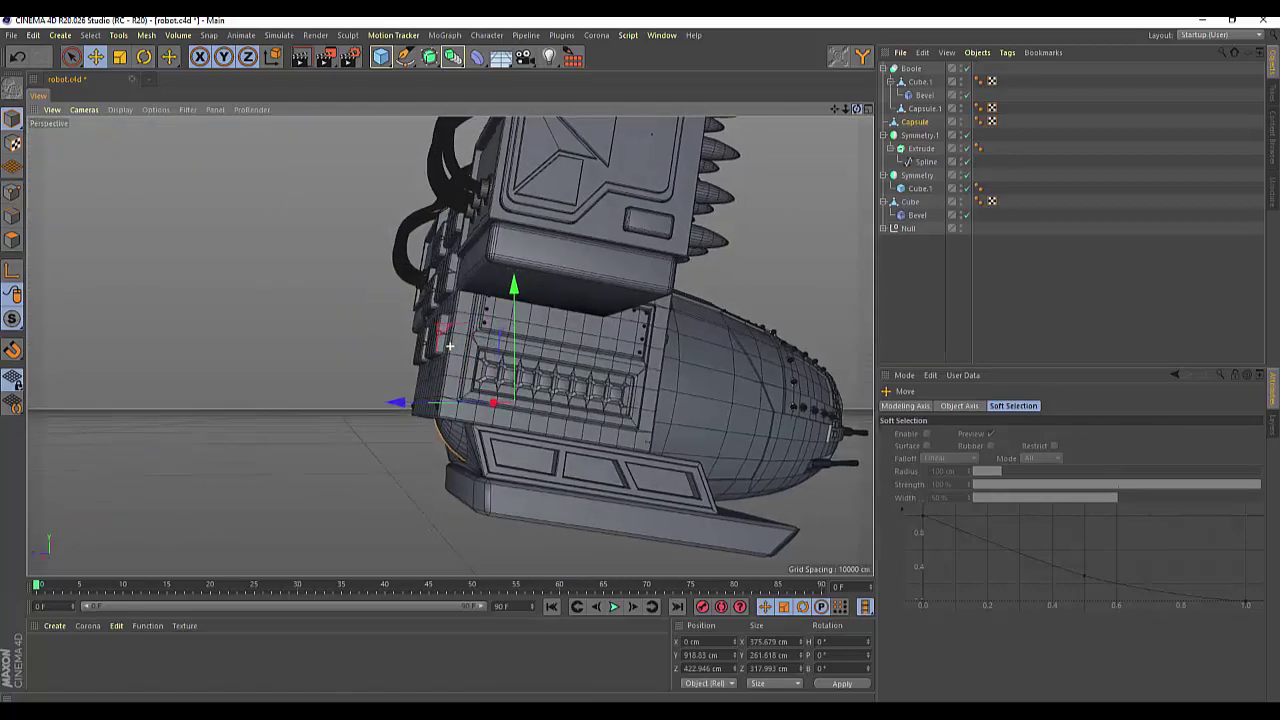
pyautogui.moveTo(450, 346); pyautogui.dragTo(450, 346)
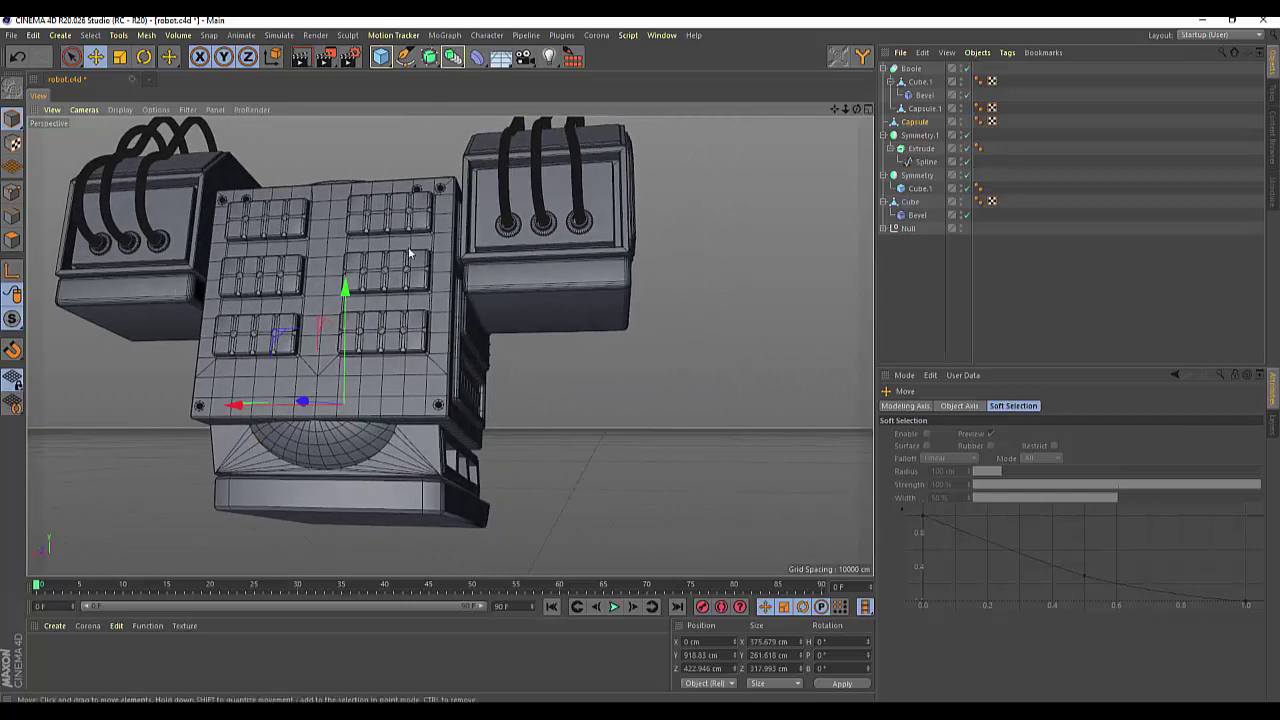
pyautogui.scroll(3, 345, 402)
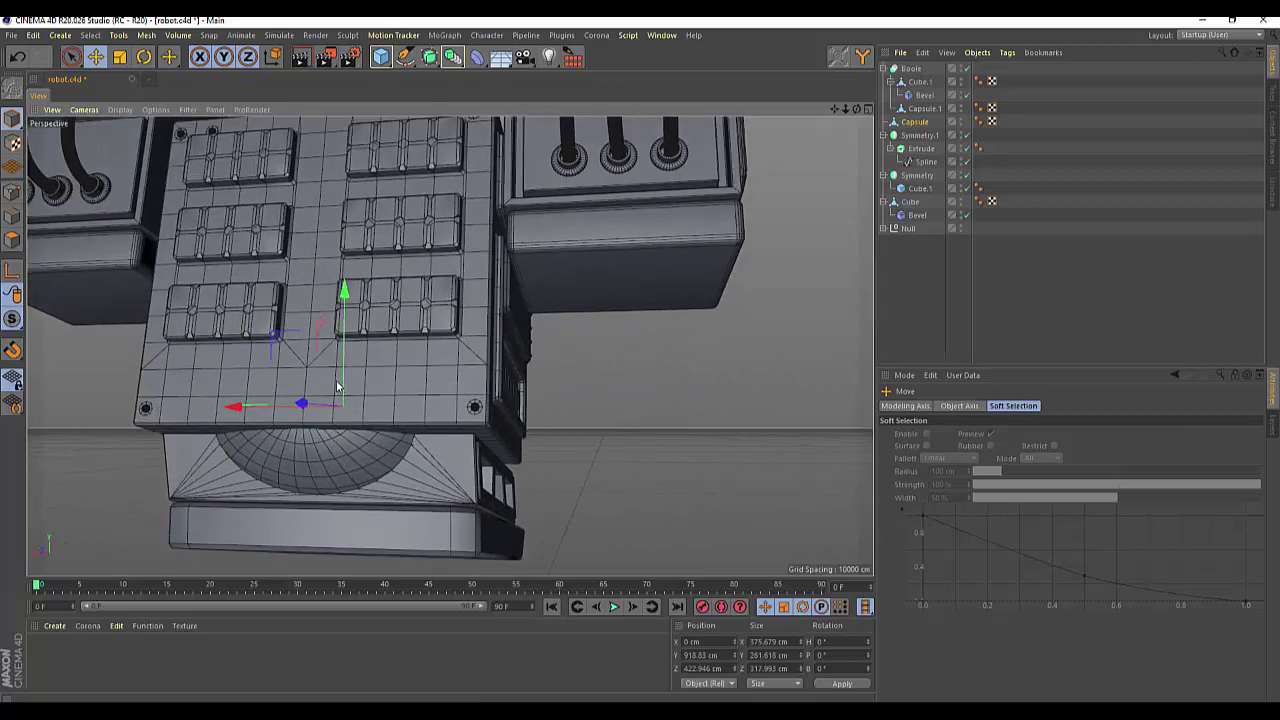
pyautogui.click(961, 120)
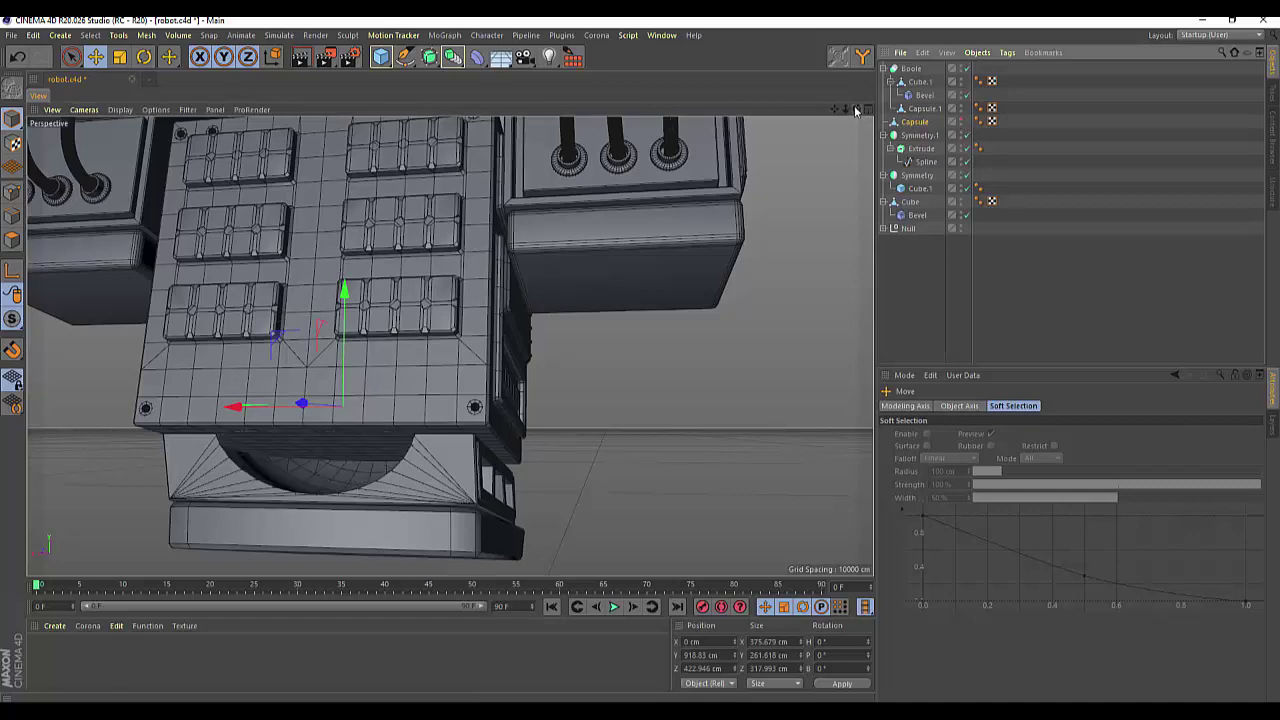
pyautogui.moveTo(857, 109); pyautogui.dragTo(451, 347)
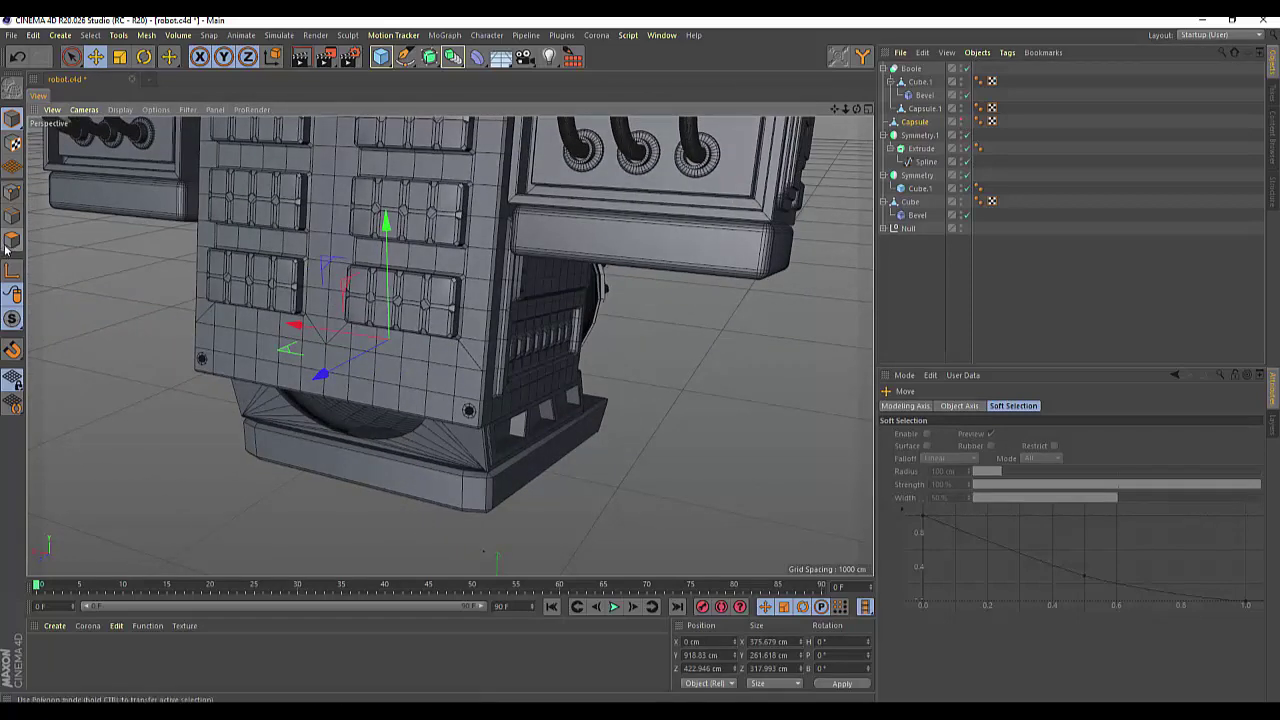
# Switch between point and edge modes, selecting Cube.1 and then the Boole.
pyautogui.click(12, 191)
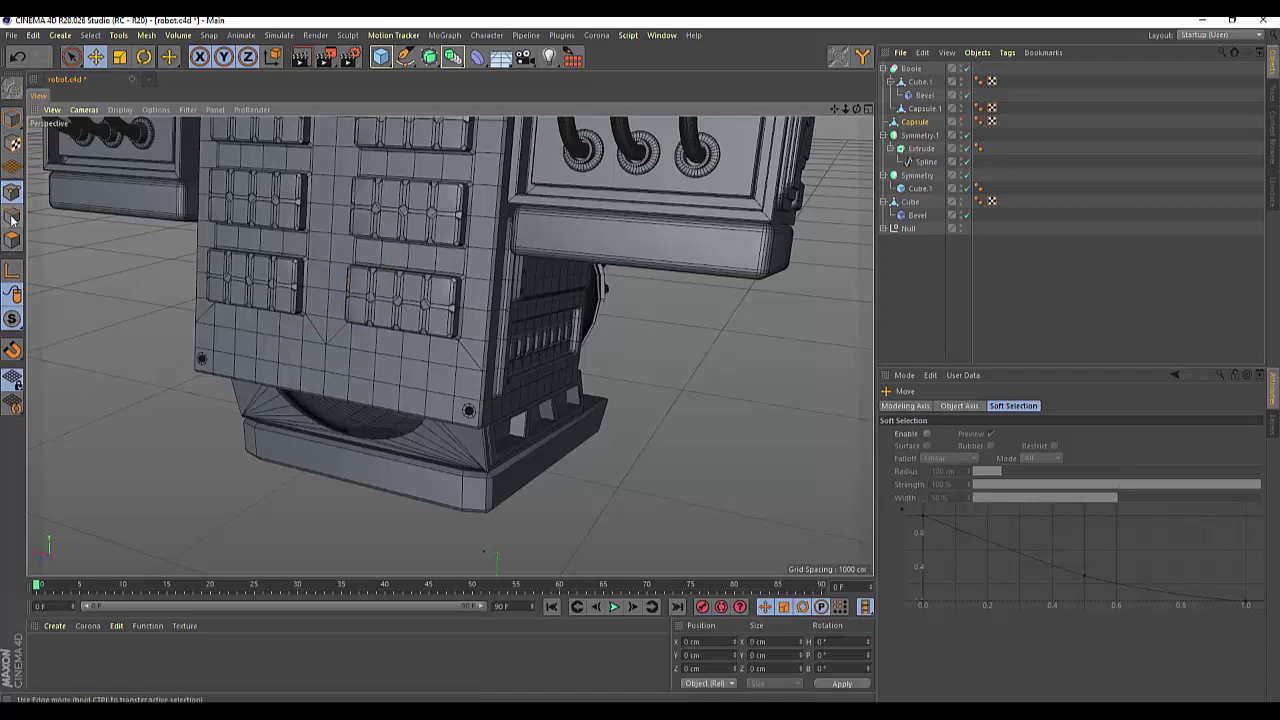
pyautogui.click(12, 215)
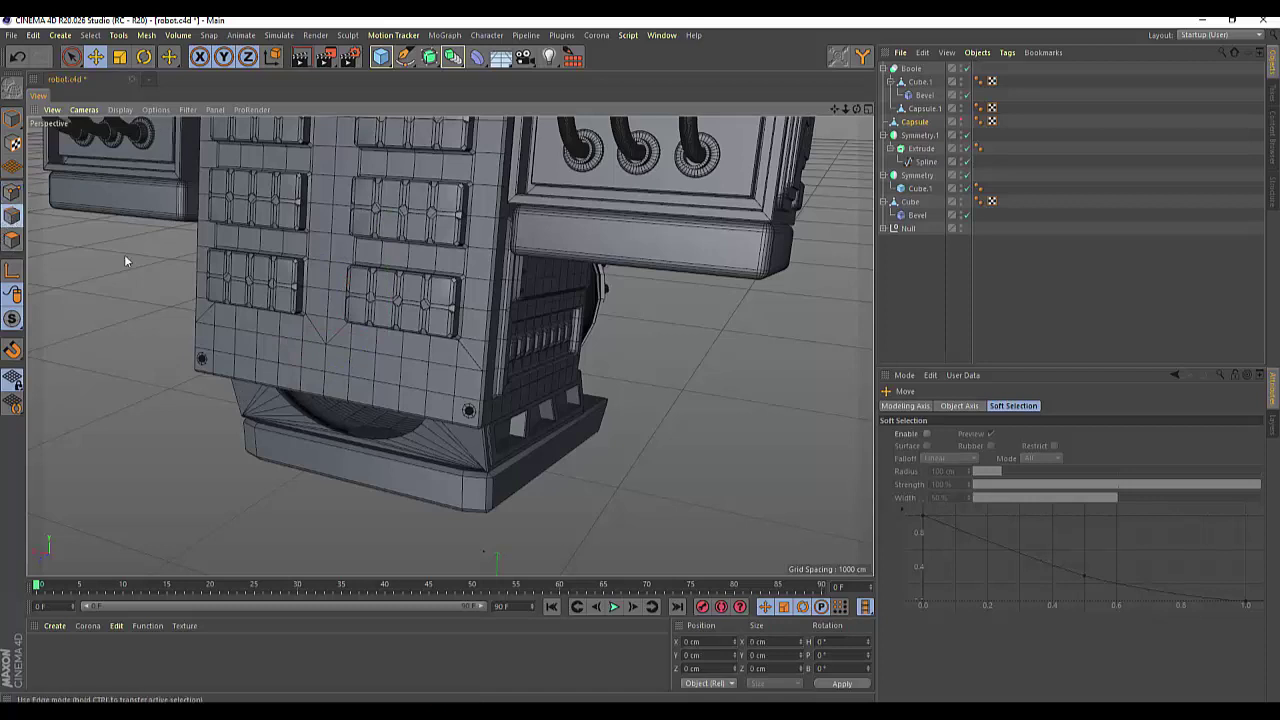
pyautogui.click(918, 81)
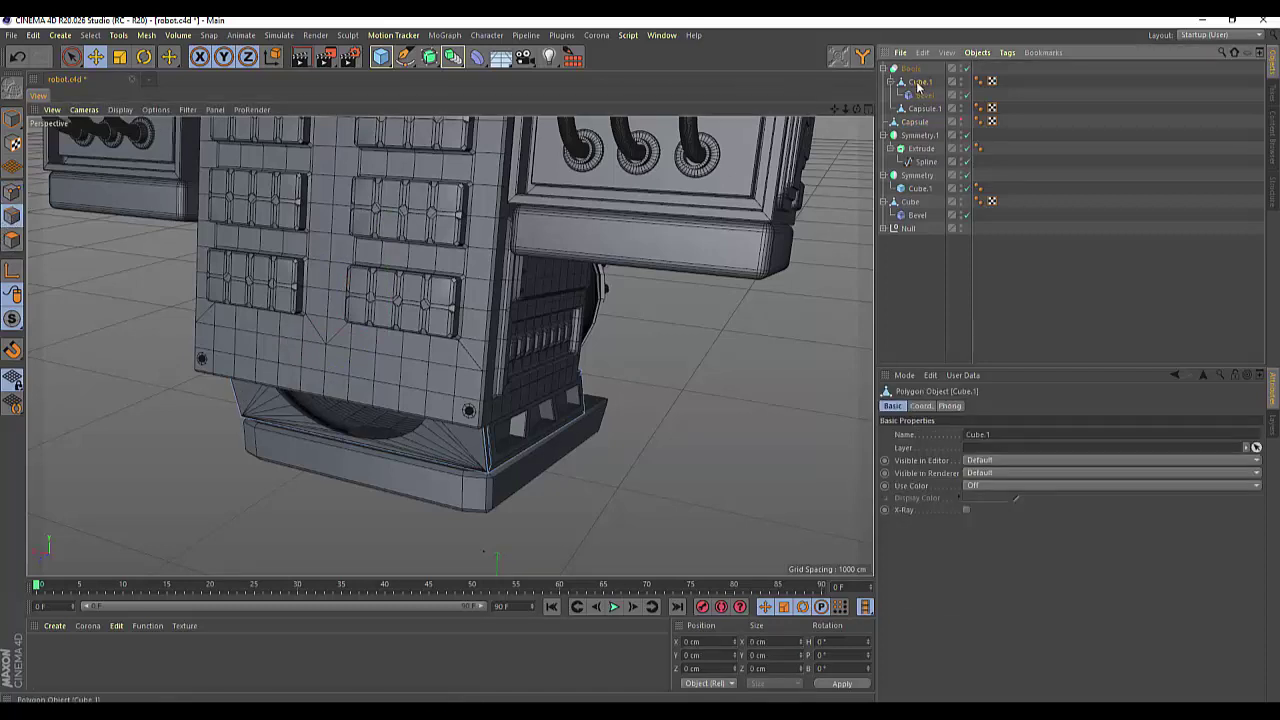
pyautogui.click(13, 193)
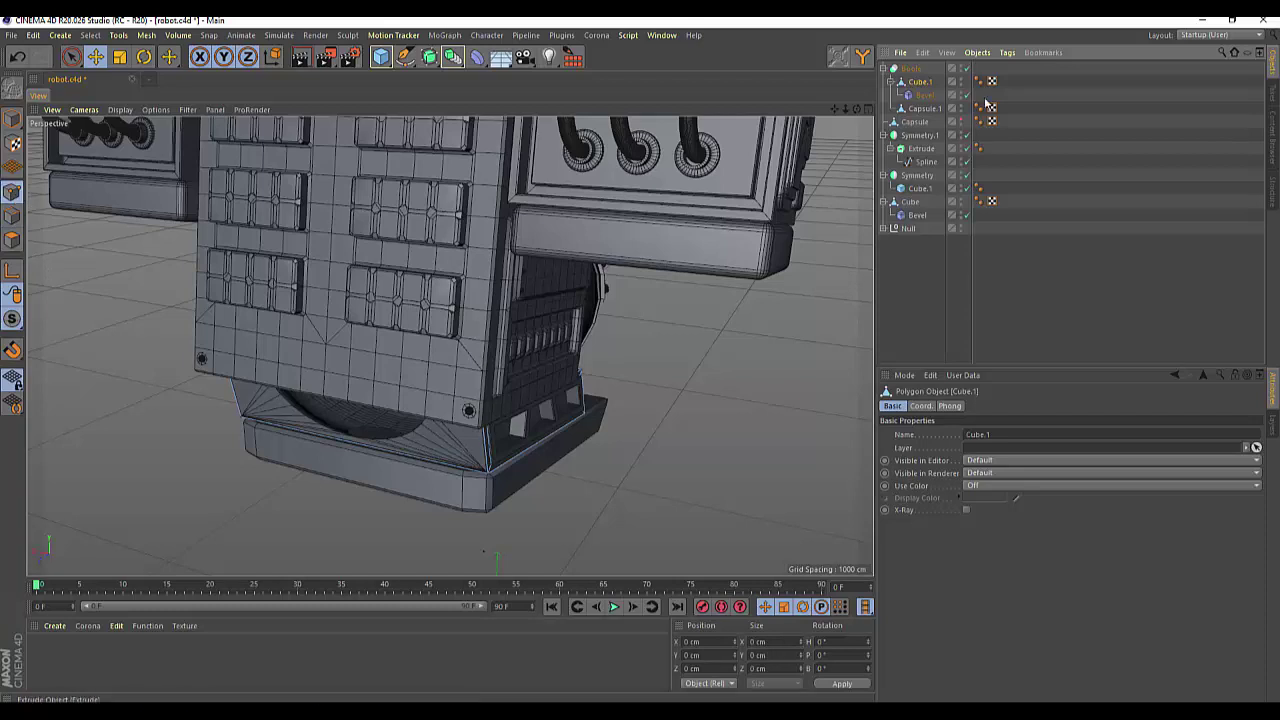
pyautogui.click(911, 72)
# Orbit under the robot and pick the Symmetry object from the selection list.
pyautogui.scroll(-2, 751, 245)
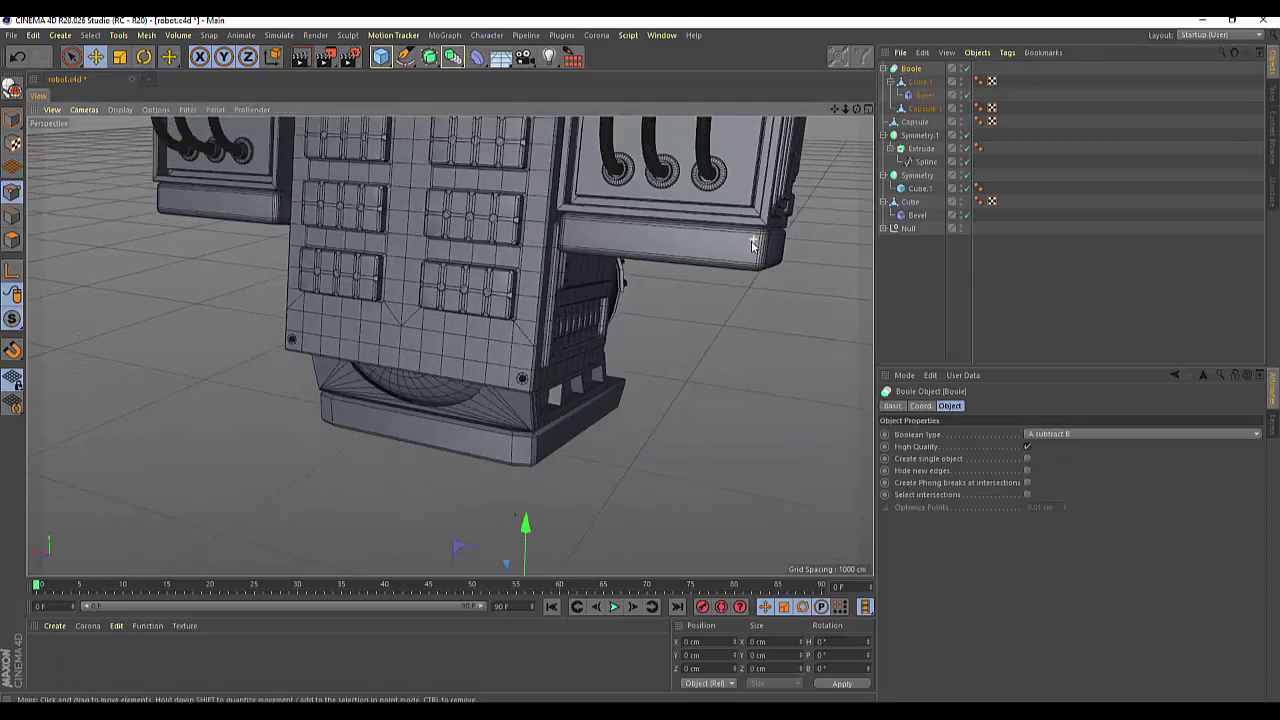
pyautogui.scroll(-1, 751, 245)
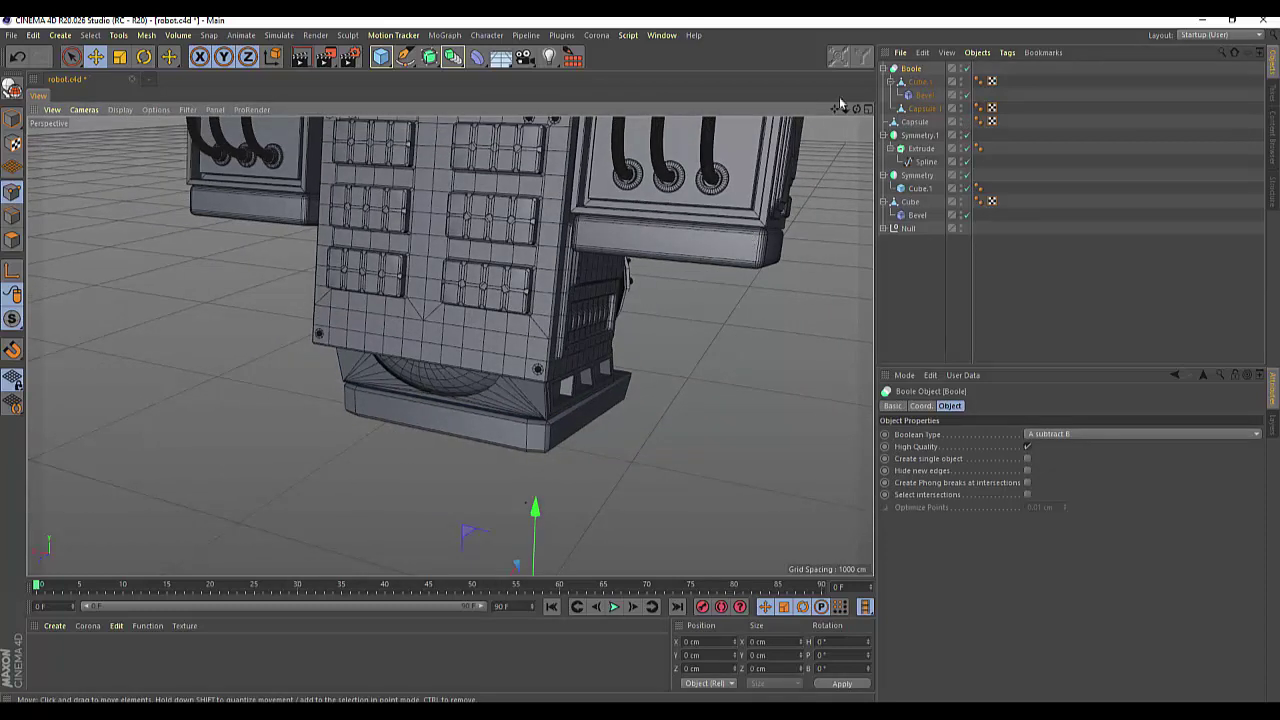
pyautogui.moveTo(858, 116); pyautogui.dragTo(596, 337)
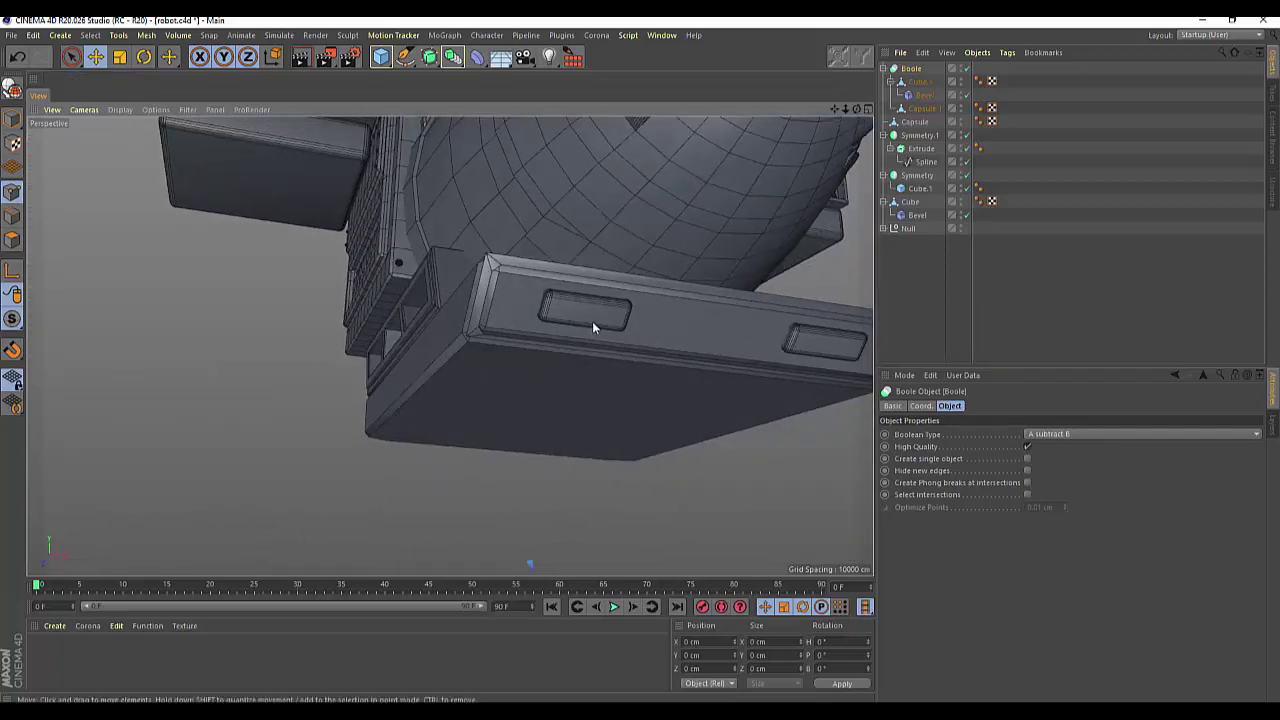
pyautogui.click(592, 324)
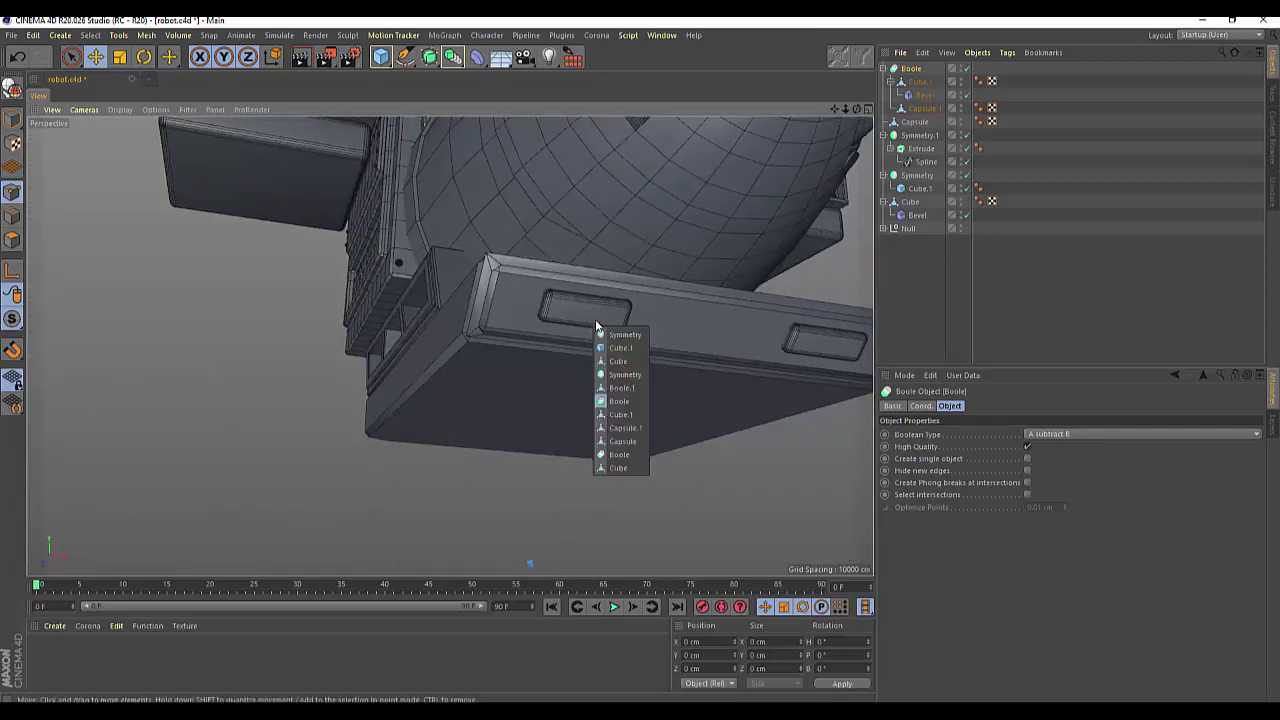
pyautogui.click(614, 336)
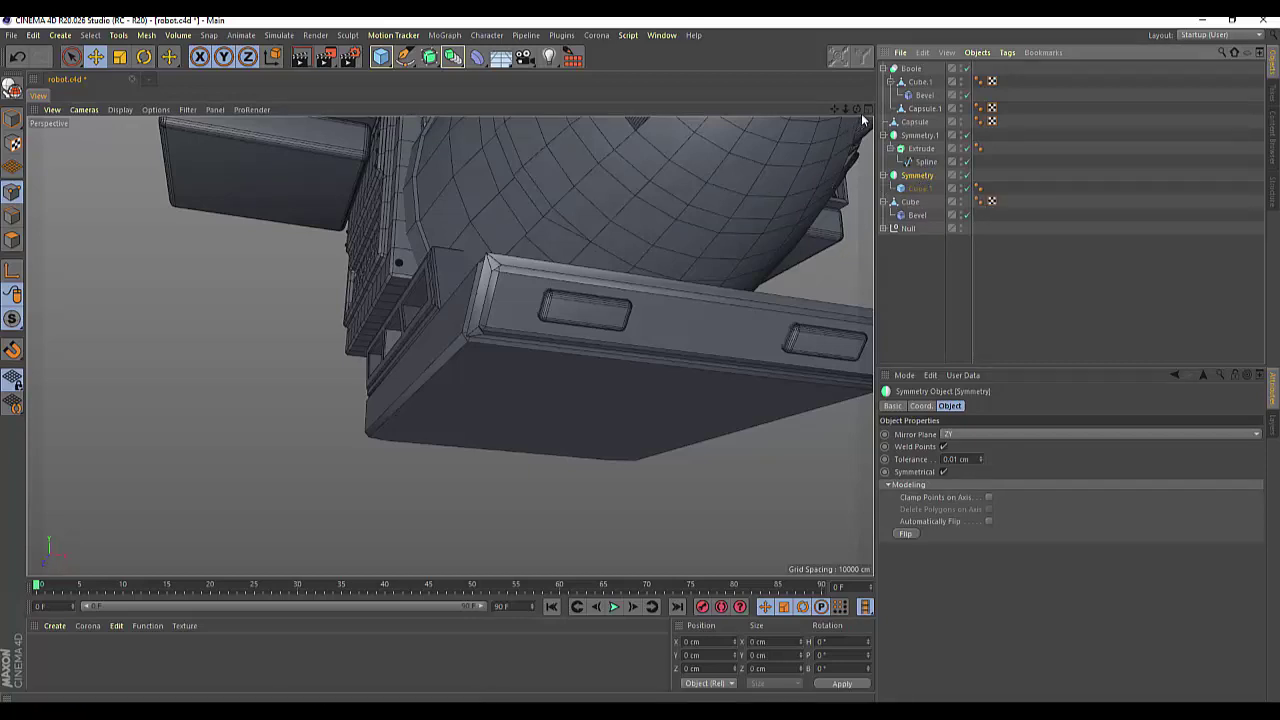
pyautogui.moveTo(462, 338)
pyautogui.keyDown('alt'); pyautogui.mouseDown()
pyautogui.moveTo(450, 346)
pyautogui.moveTo(706, 134)
pyautogui.mouseUp(); pyautogui.keyUp('alt')
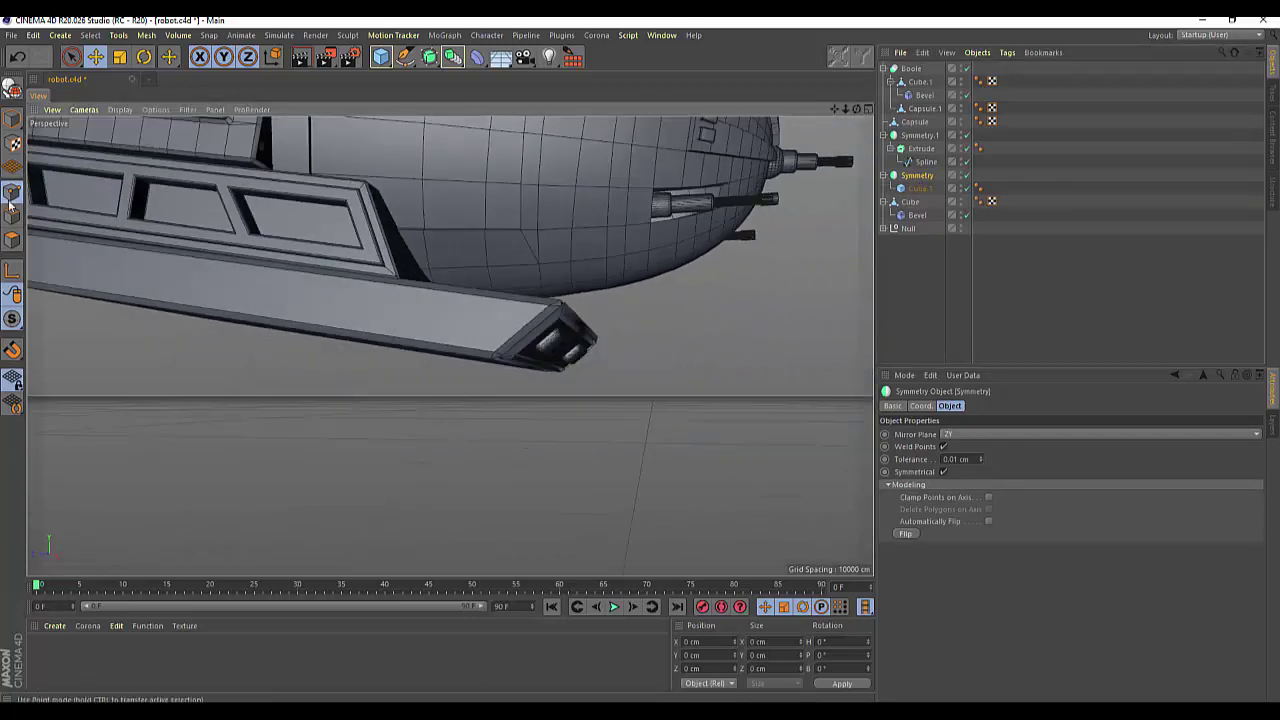
pyautogui.moveTo(834, 112); pyautogui.dragTo(112, 120)
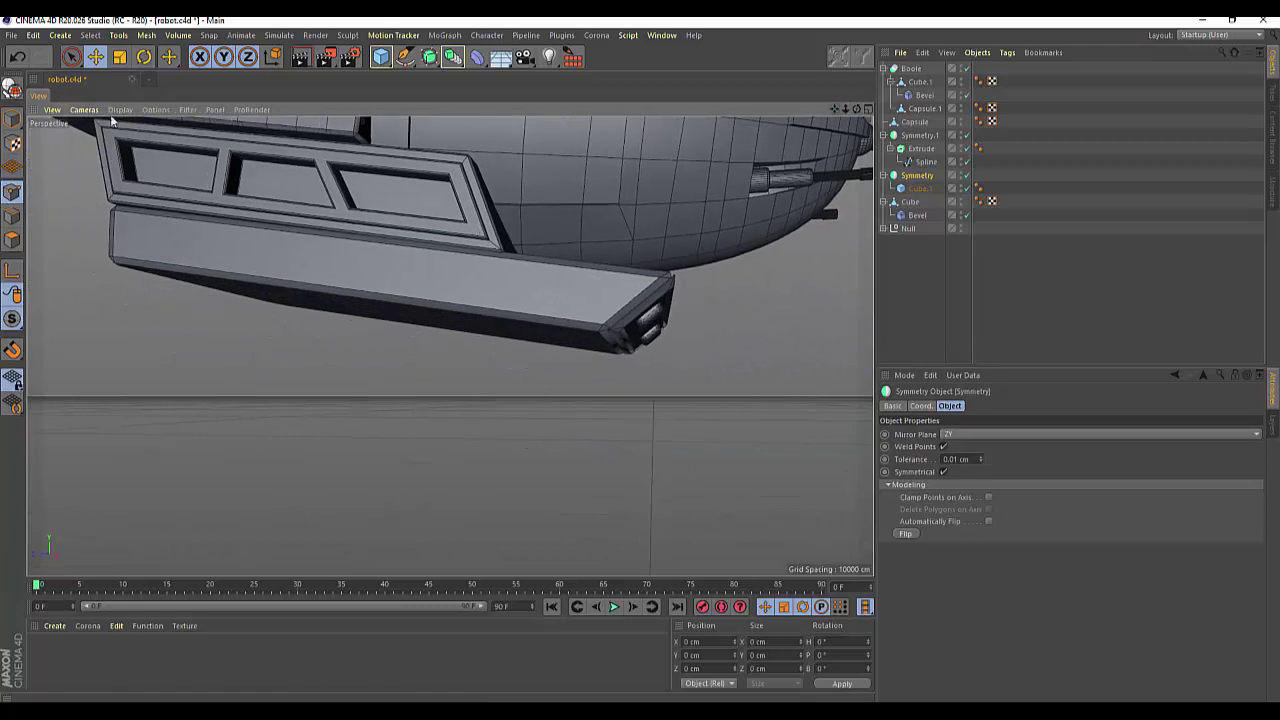
pyautogui.click(95, 57)
pyautogui.keyDown('alt'); pyautogui.moveTo(479, 392); pyautogui.dragTo(479, 432); pyautogui.keyUp('alt')
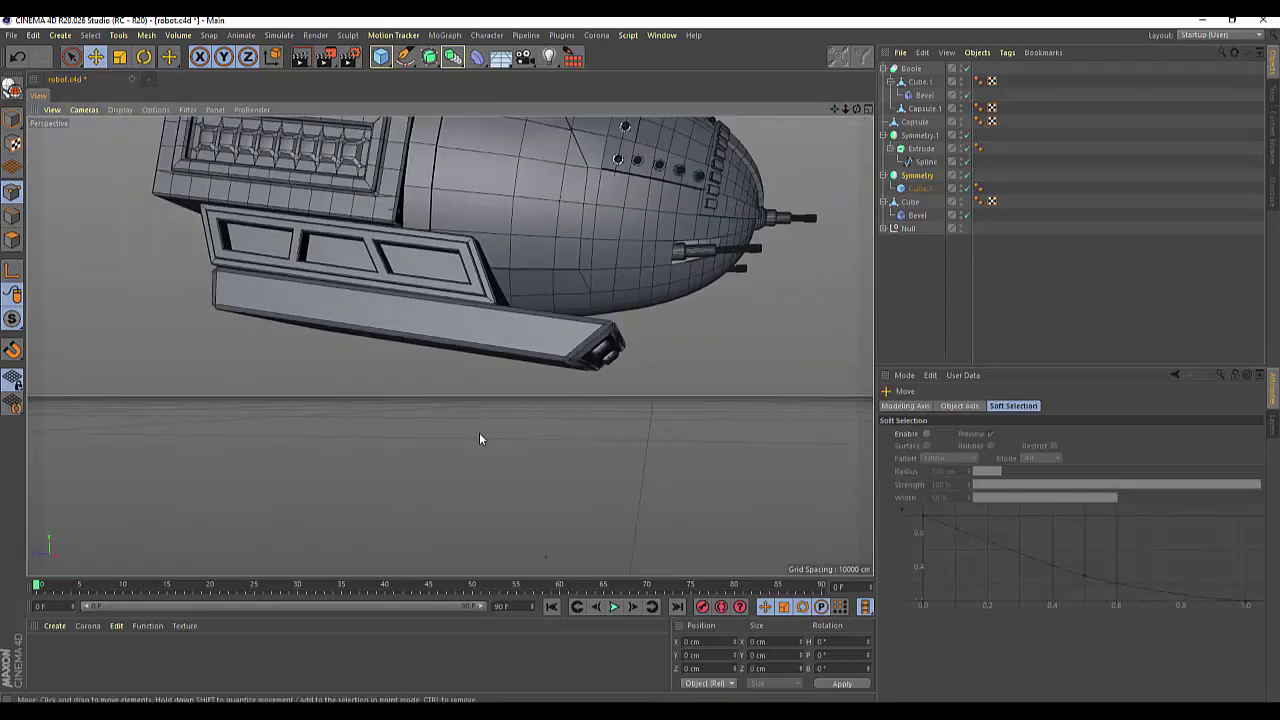
pyautogui.scroll(-5, 478, 430)
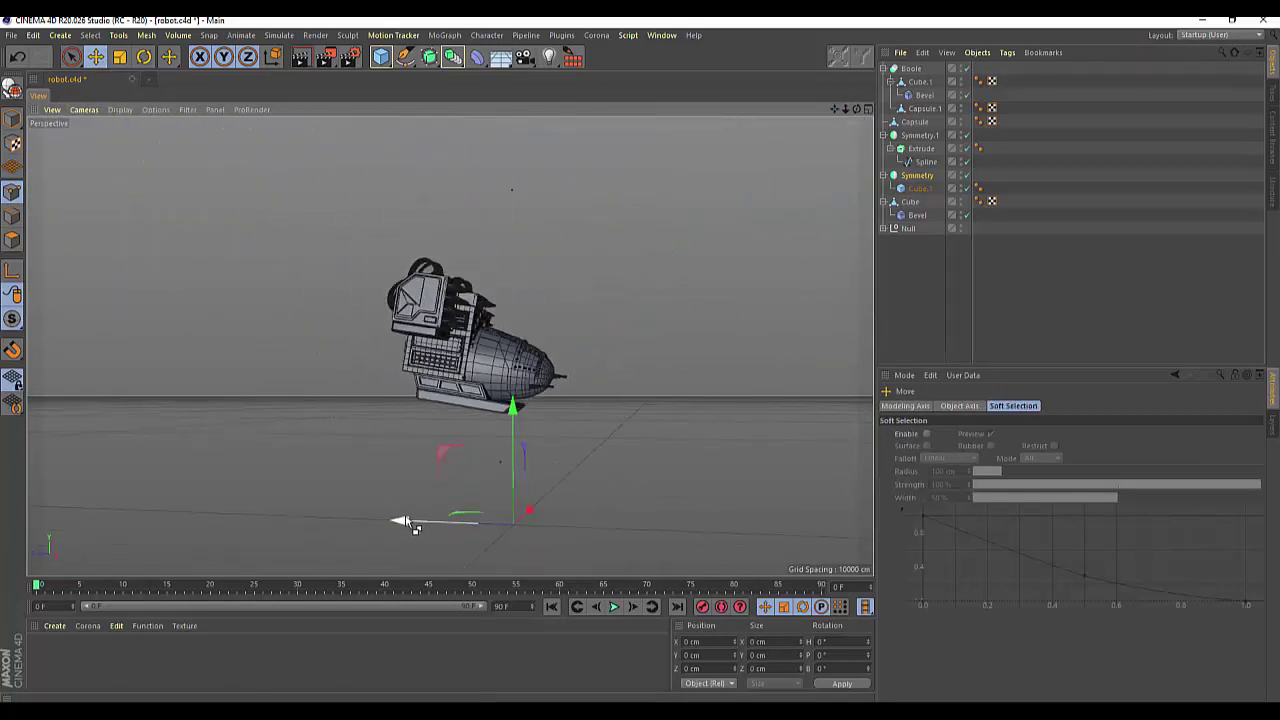
# Ctrl-drag the Symmetry along X to create Symmetry.2 and raise it along Y.
pyautogui.moveTo(382, 524); pyautogui.dragTo(306, 489)
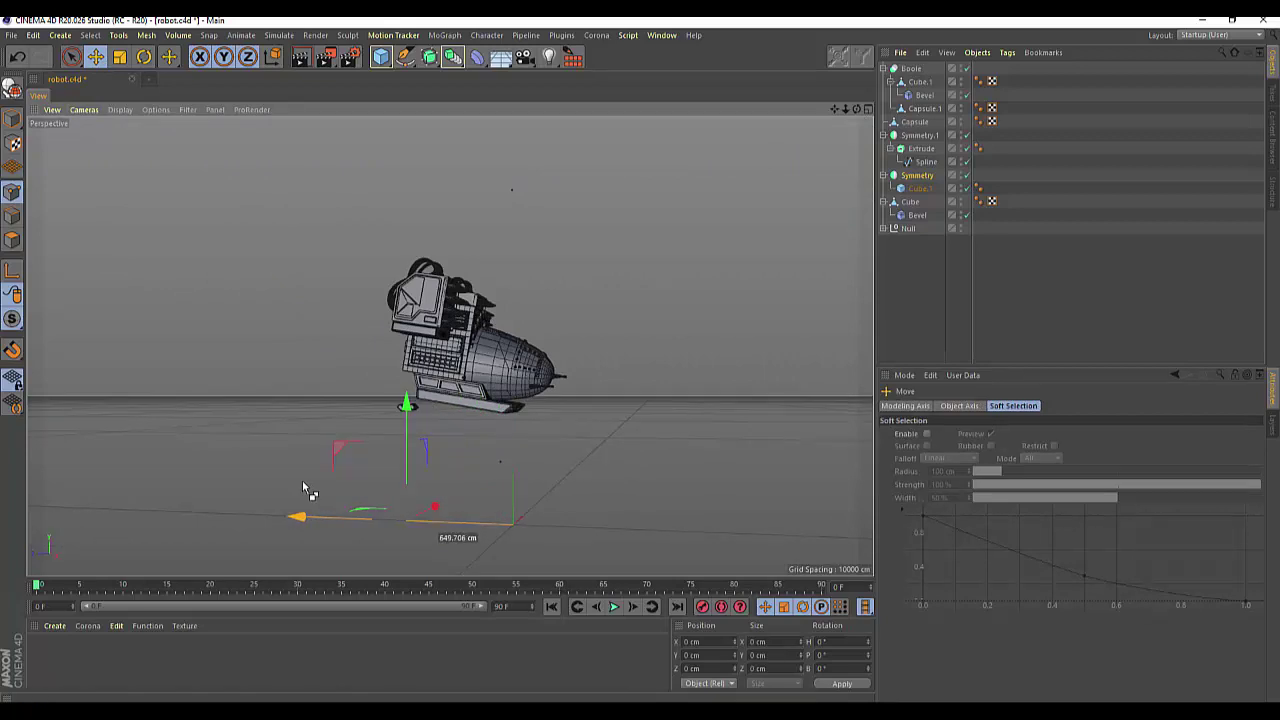
pyautogui.scroll(3, 345, 434)
pyautogui.scroll(3, 345, 434)
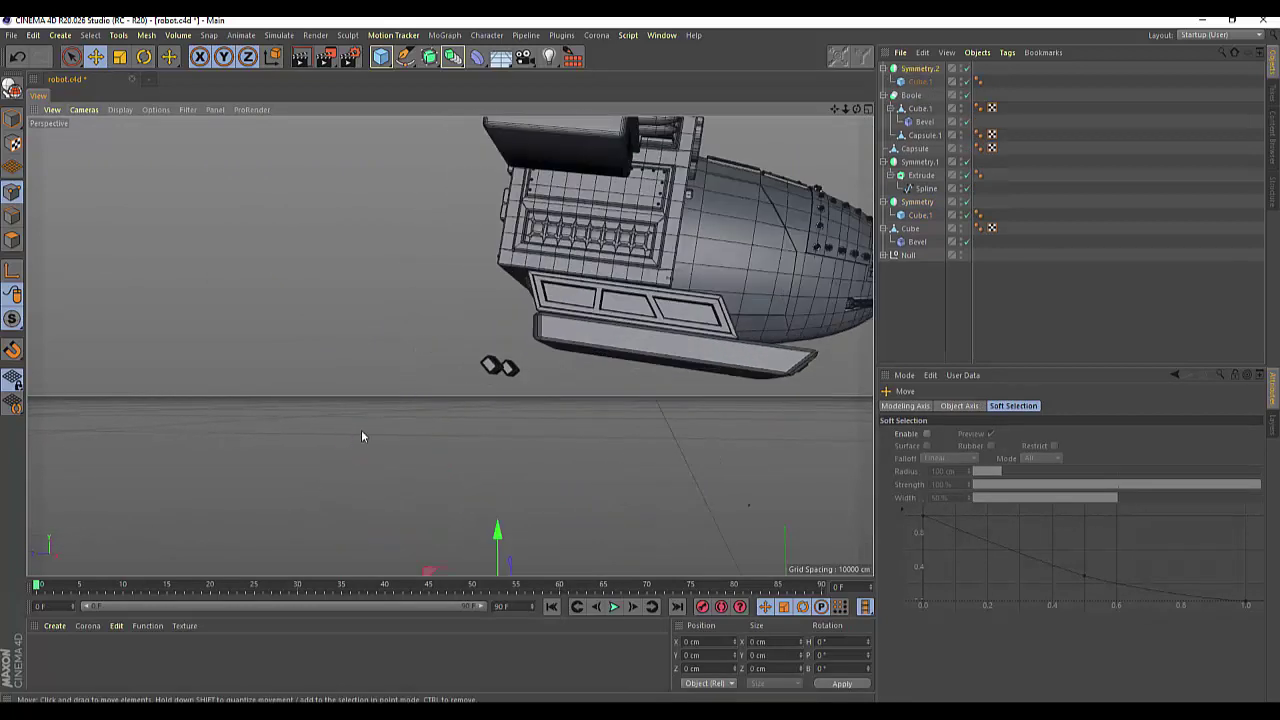
pyautogui.moveTo(497, 528); pyautogui.dragTo(497, 488)
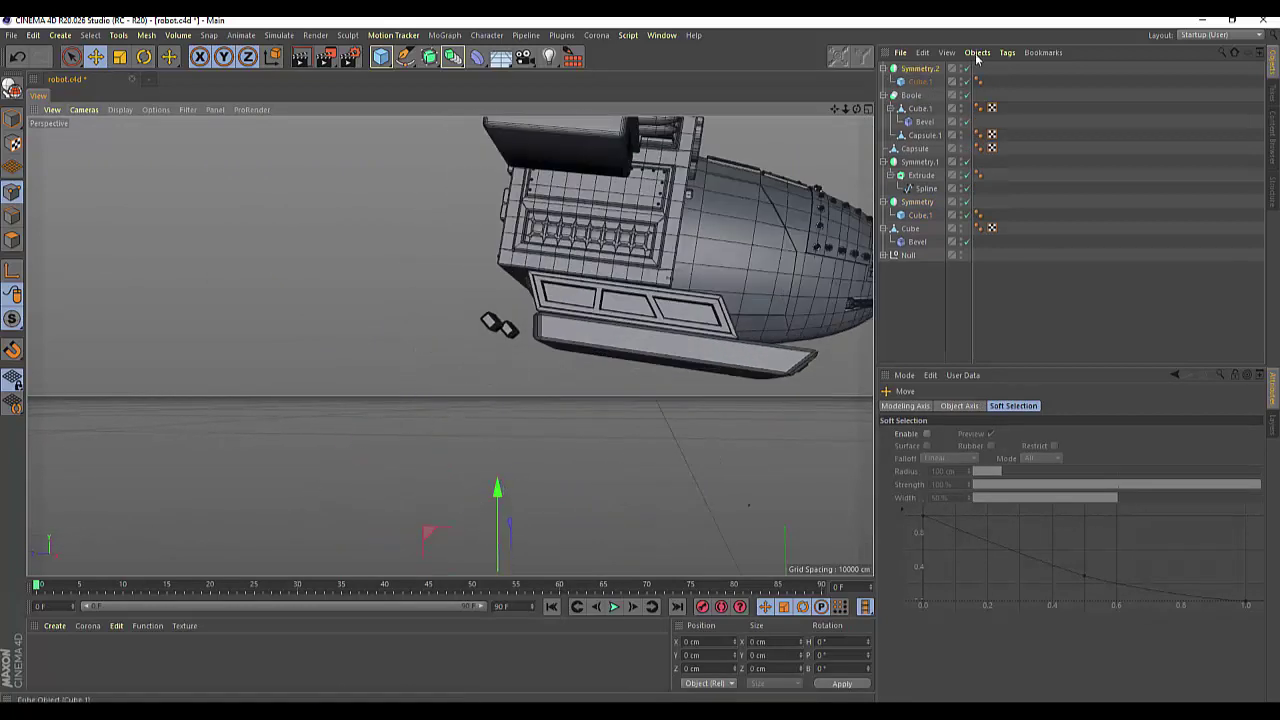
pyautogui.moveTo(857, 110); pyautogui.dragTo(403, 143)
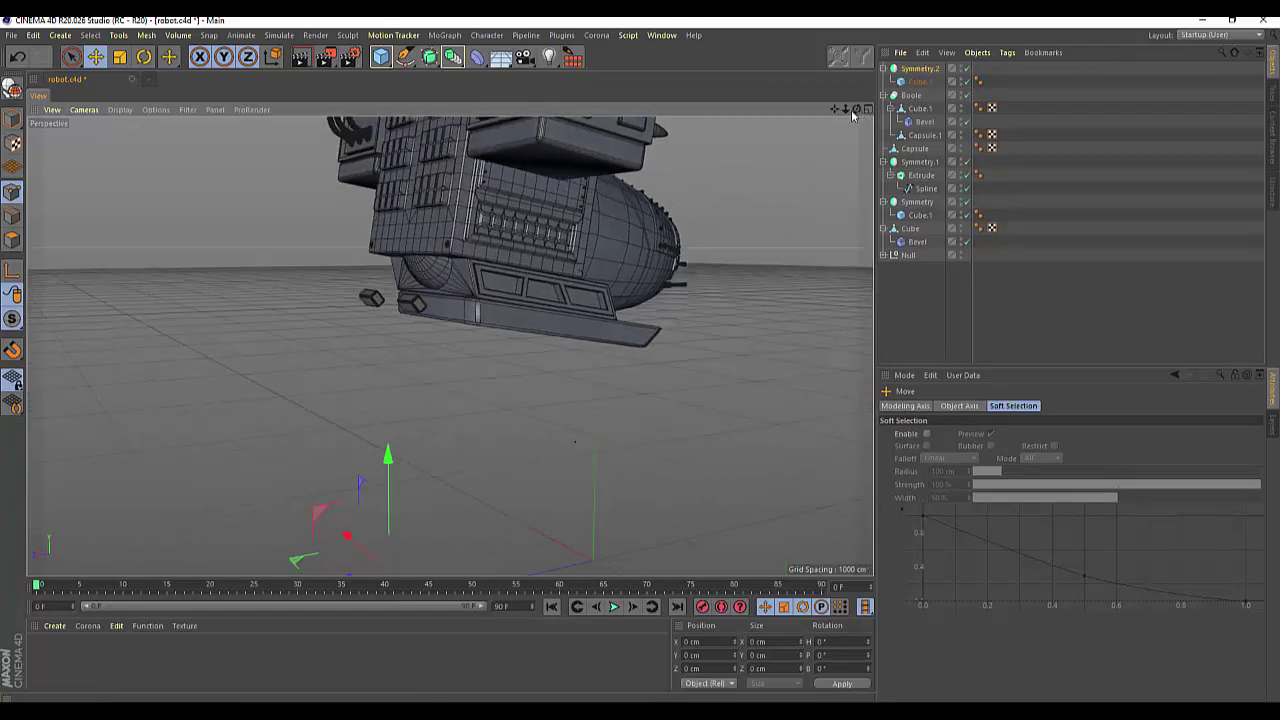
# Rotate Symmetry.2 24.1° in heading and move it up under the robot's body.
pyautogui.click(144, 57)
pyautogui.moveTo(413, 507)
pyautogui.mouseDown()
pyautogui.moveTo(463, 501)
pyautogui.moveTo(512, 518)
pyautogui.moveTo(504, 511)
pyautogui.mouseUp()
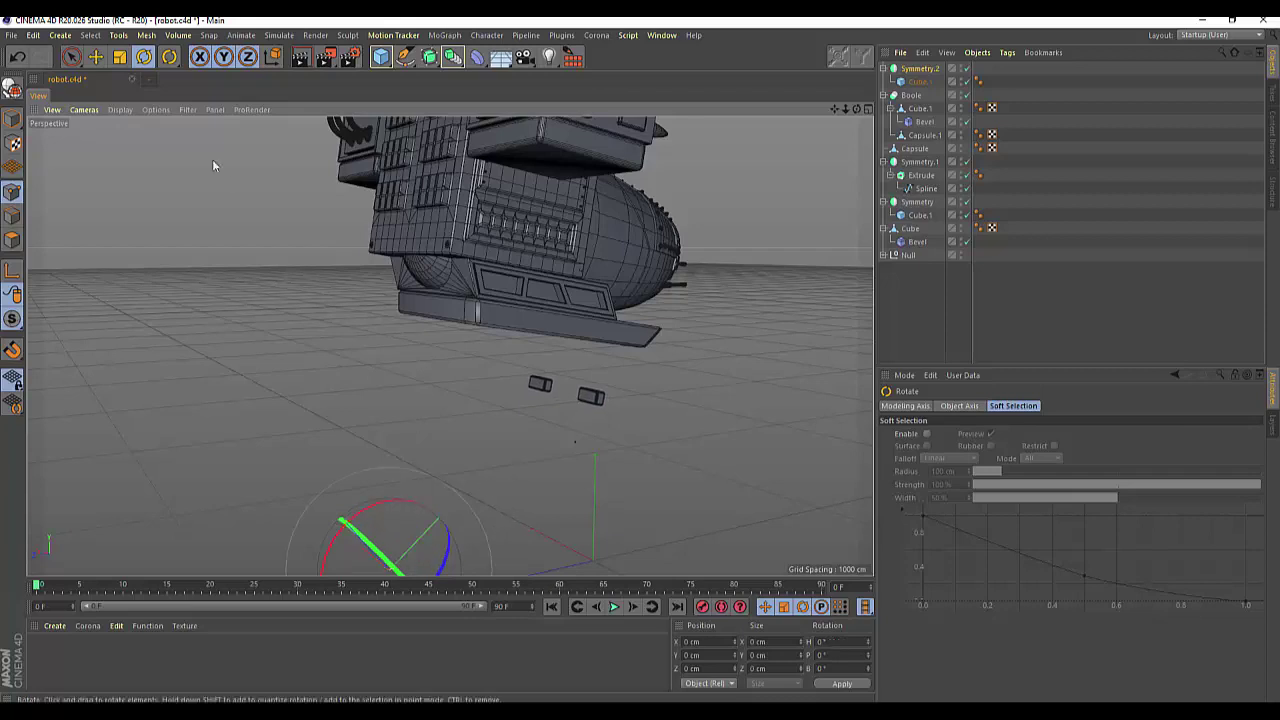
pyautogui.click(96, 58)
pyautogui.moveTo(325, 495)
pyautogui.mouseDown()
pyautogui.moveTo(264, 398)
pyautogui.moveTo(352, 425)
pyautogui.moveTo(322, 453)
pyautogui.moveTo(214, 494)
pyautogui.moveTo(167, 418)
pyautogui.moveTo(177, 383)
pyautogui.mouseUp()
pyautogui.moveTo(300, 433); pyautogui.dragTo(390, 443)
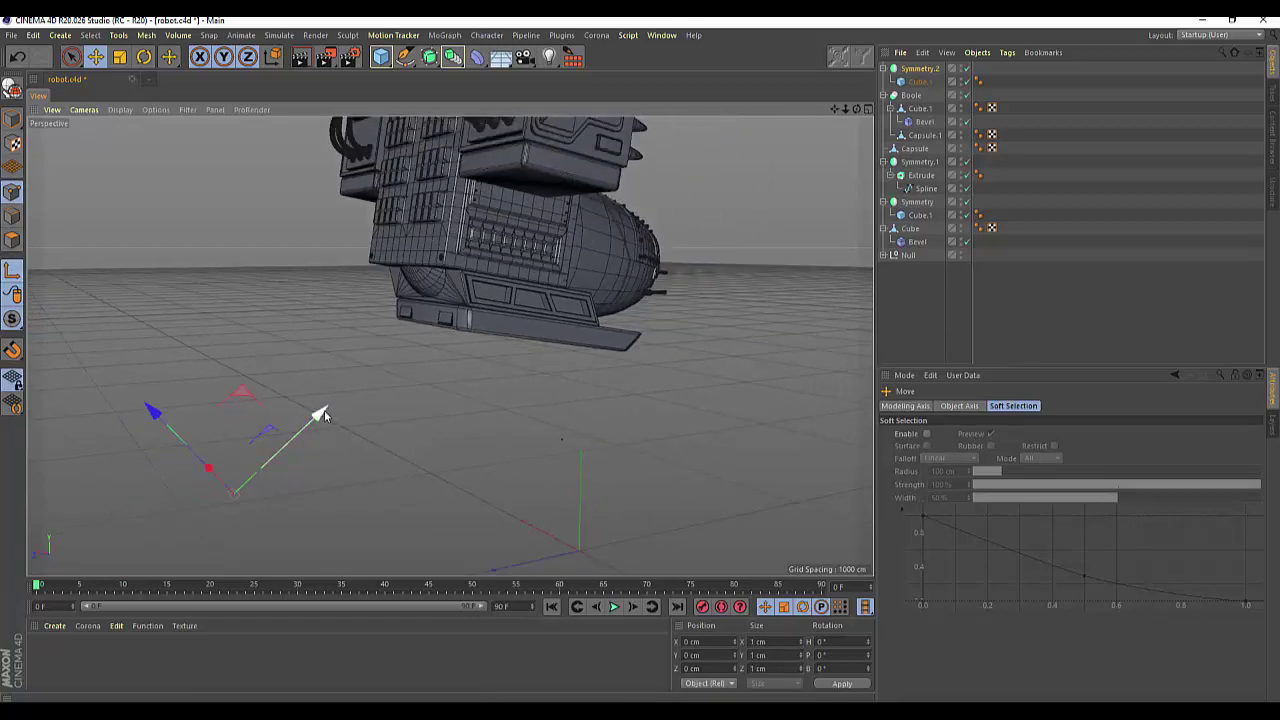
pyautogui.moveTo(322, 414); pyautogui.dragTo(500, 243)
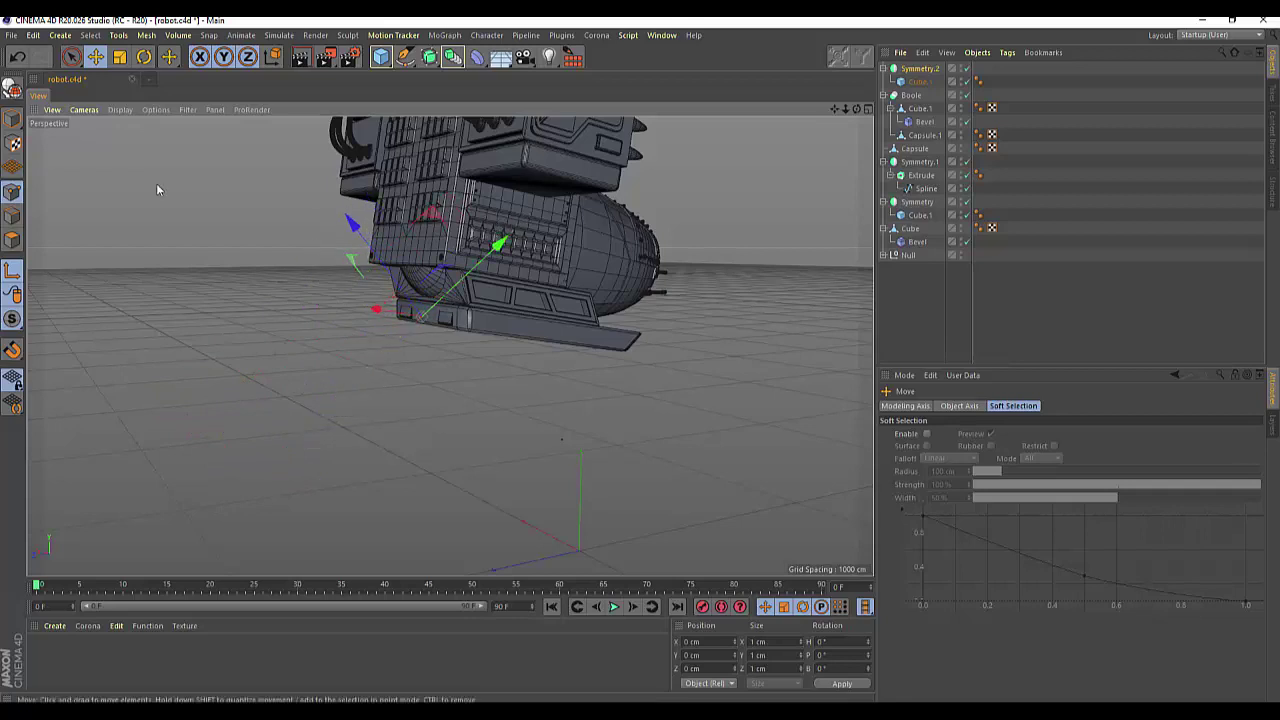
pyautogui.keyDown('alt'); pyautogui.moveTo(270, 335); pyautogui.dragTo(251, 305); pyautogui.keyUp('alt')
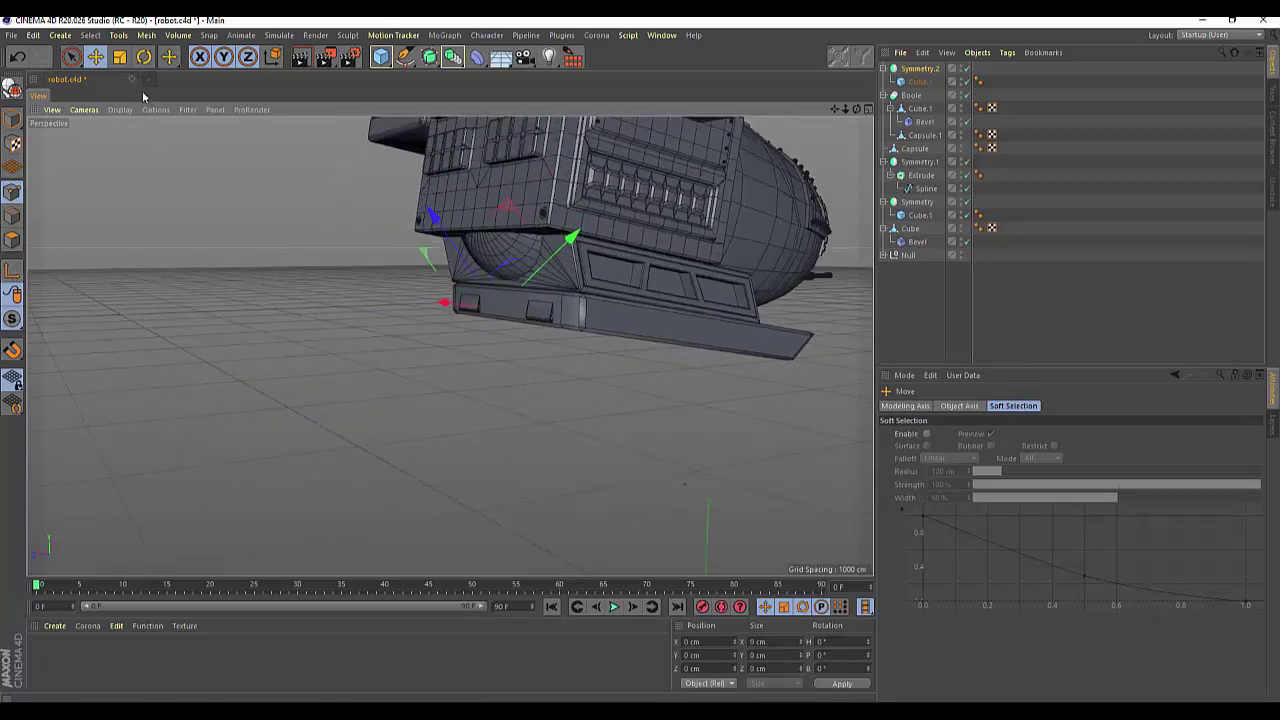
# Rotate Symmetry.2 back to -11.6° heading and orbit to check its fit under the hull.
pyautogui.press('r')
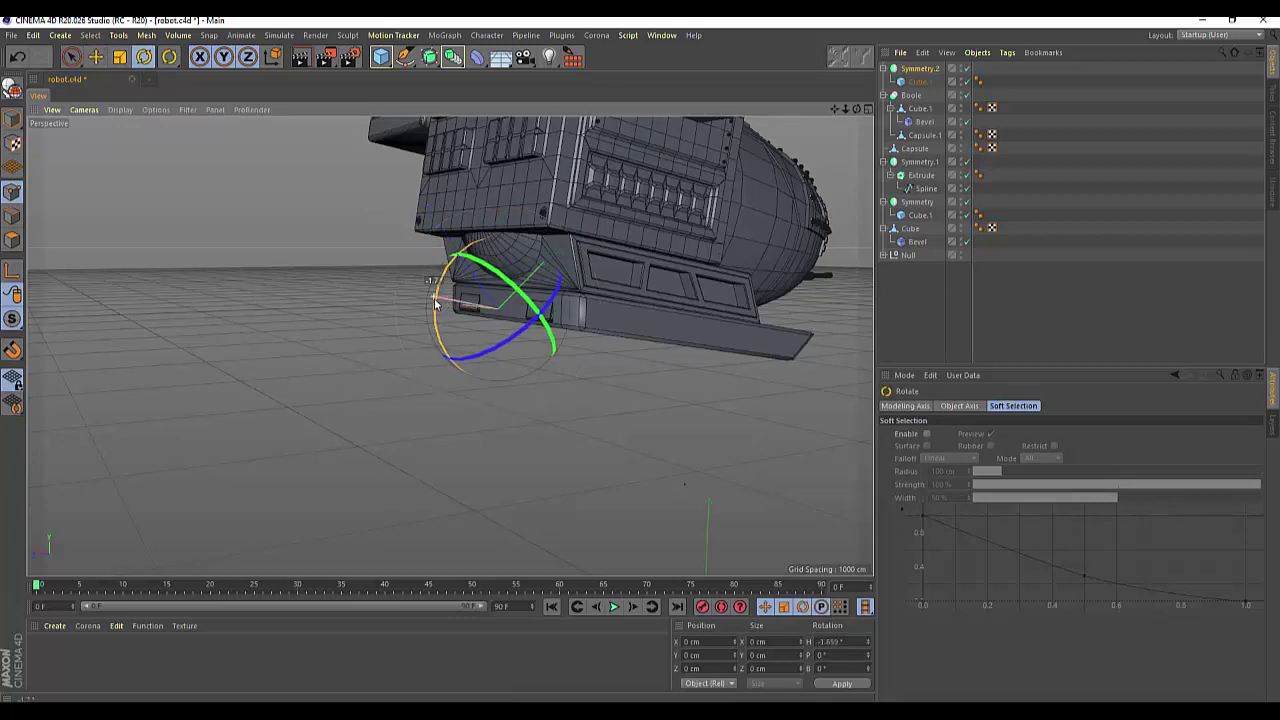
pyautogui.moveTo(442, 301); pyautogui.dragTo(431, 318)
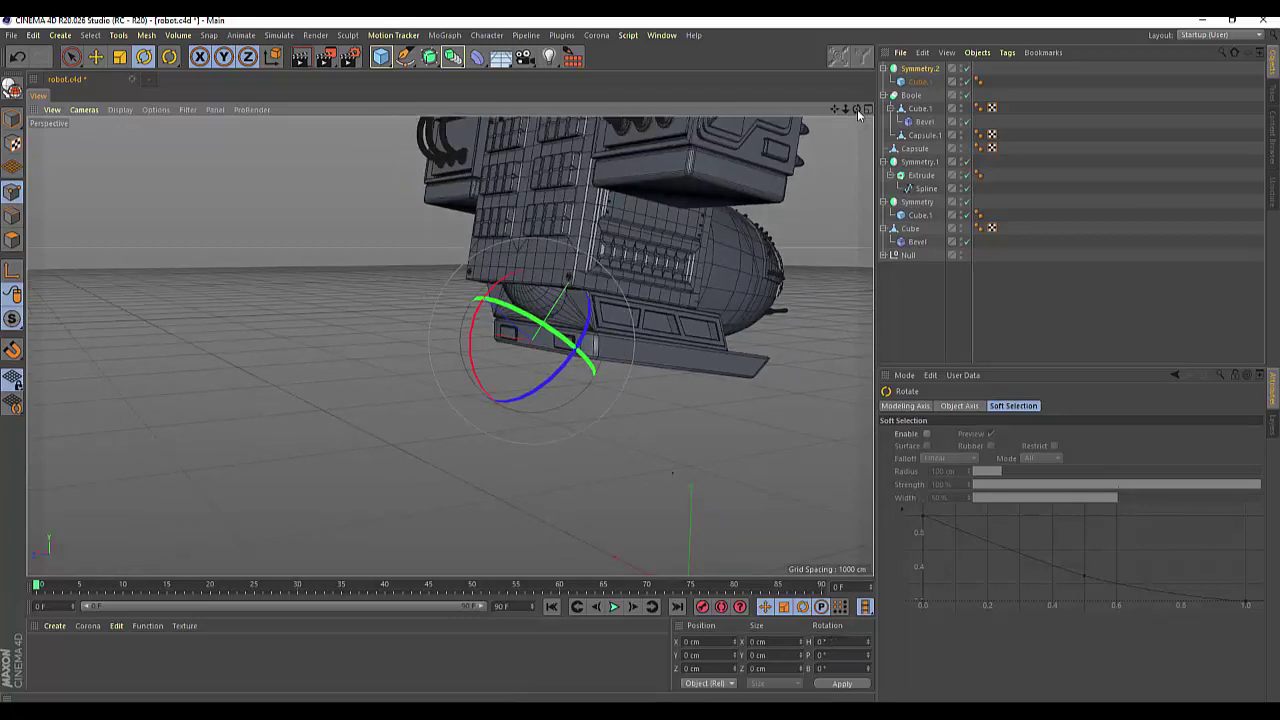
pyautogui.moveTo(857, 109); pyautogui.dragTo(458, 352)
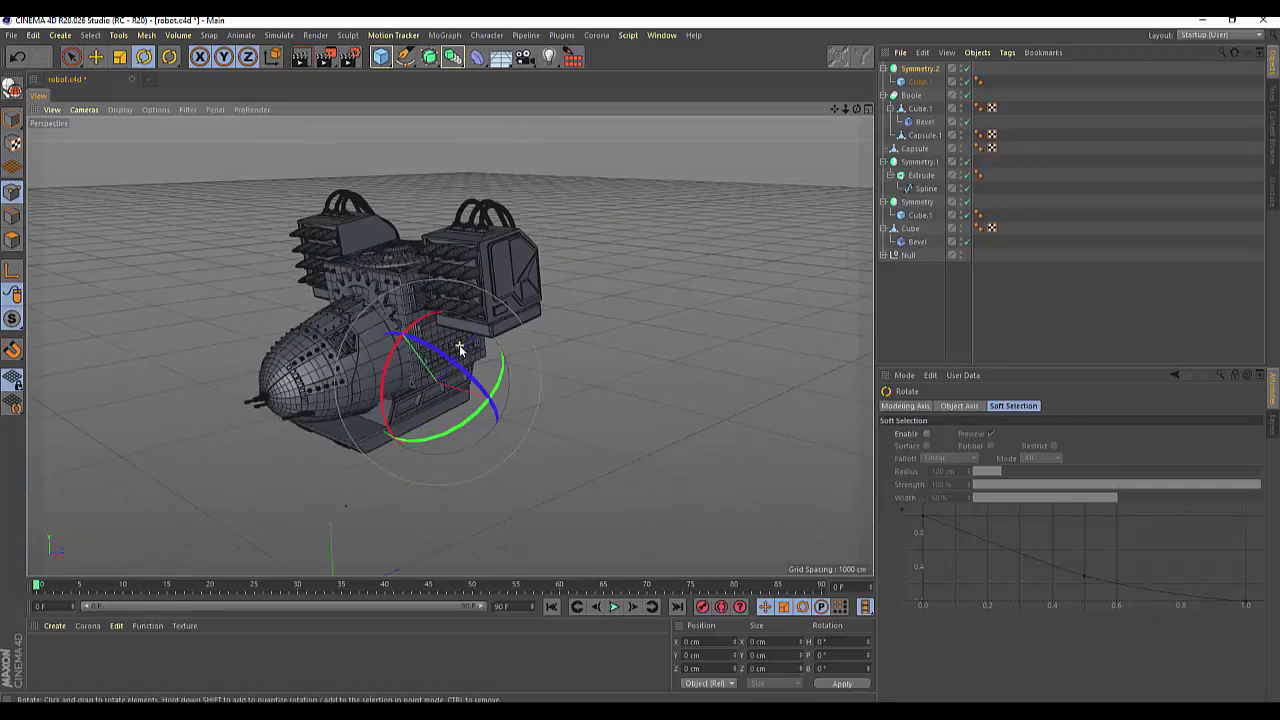
pyautogui.moveTo(458, 352); pyautogui.dragTo(450, 346)
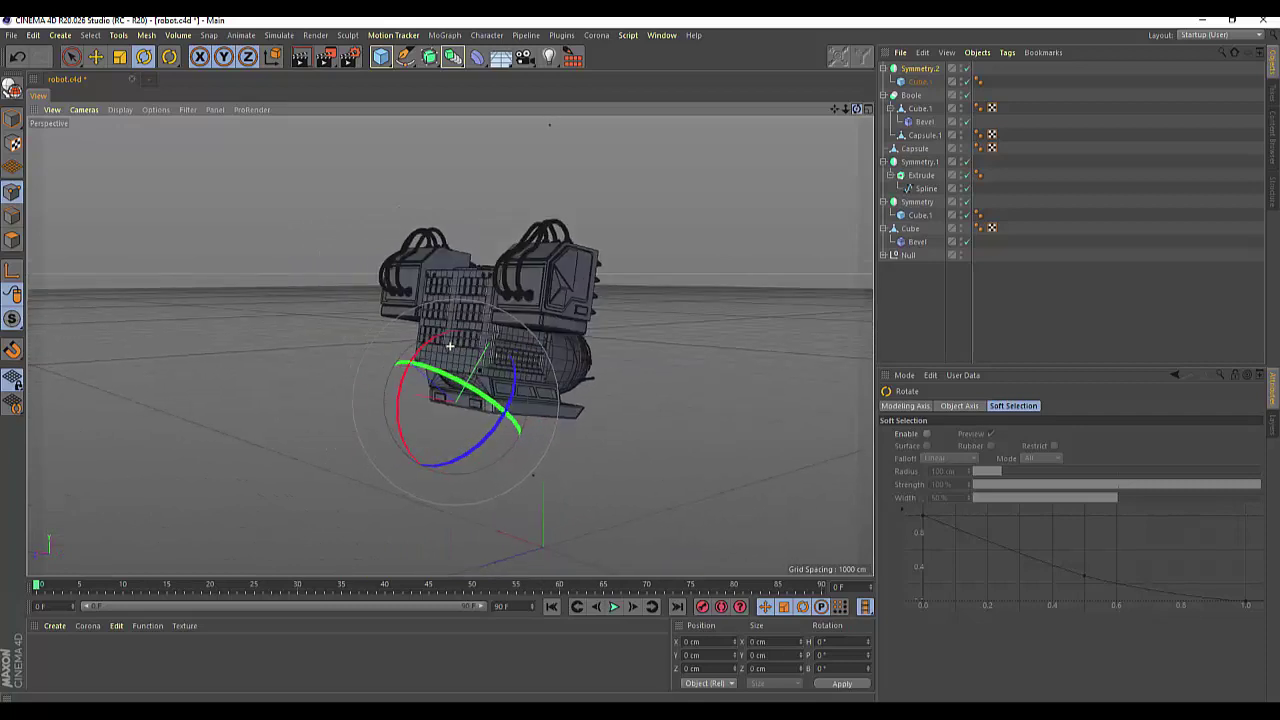
pyautogui.keyDown('alt'); pyautogui.moveTo(450, 346); pyautogui.dragTo(450, 346); pyautogui.keyUp('alt')
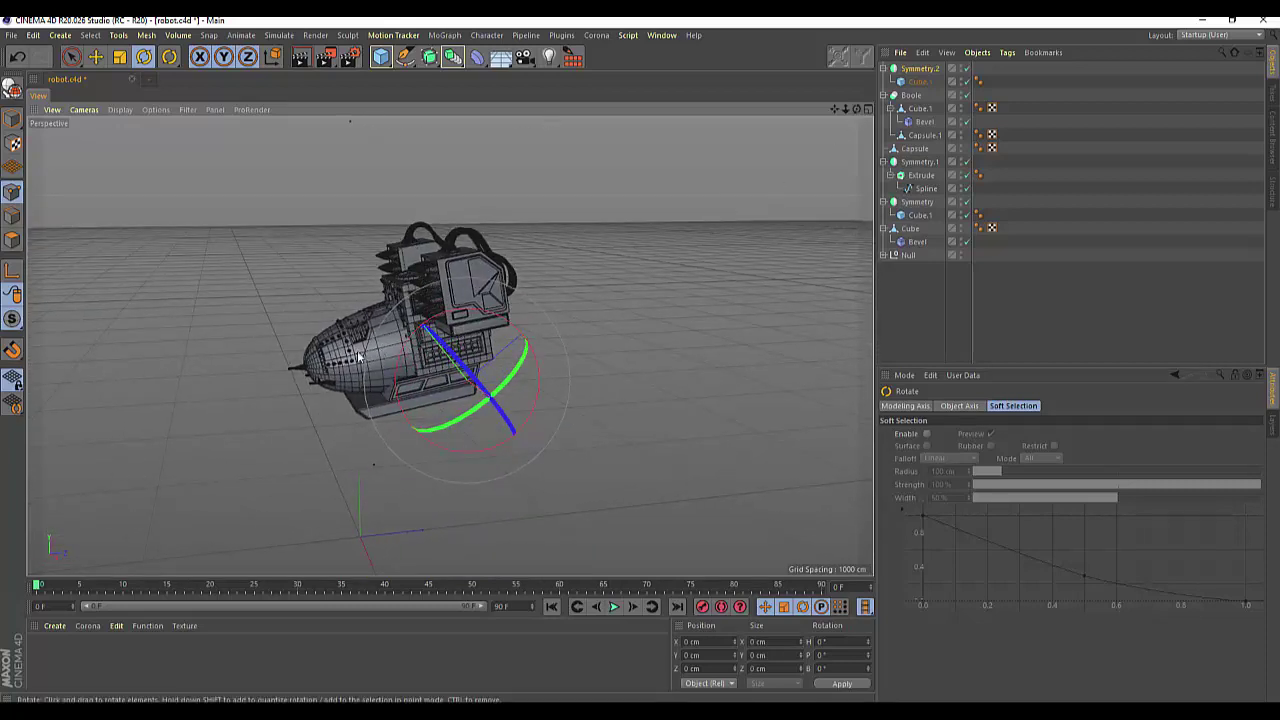